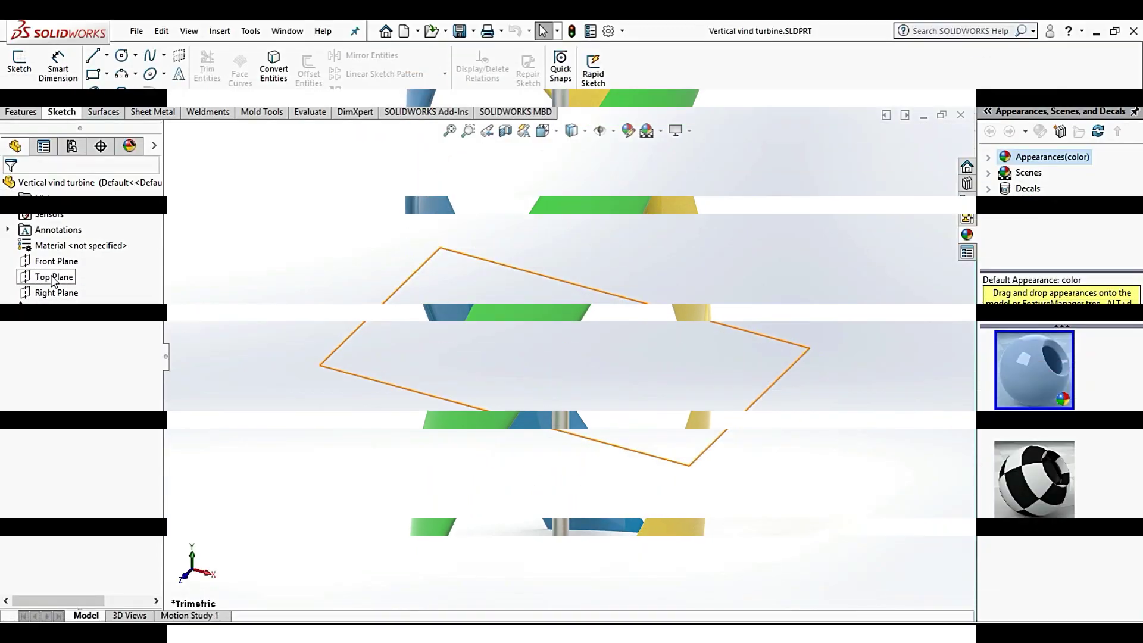
Draw two concentric circles centred on the origin on the Top Plane.
{"action": "left_click", "coordinate": [53, 278]}
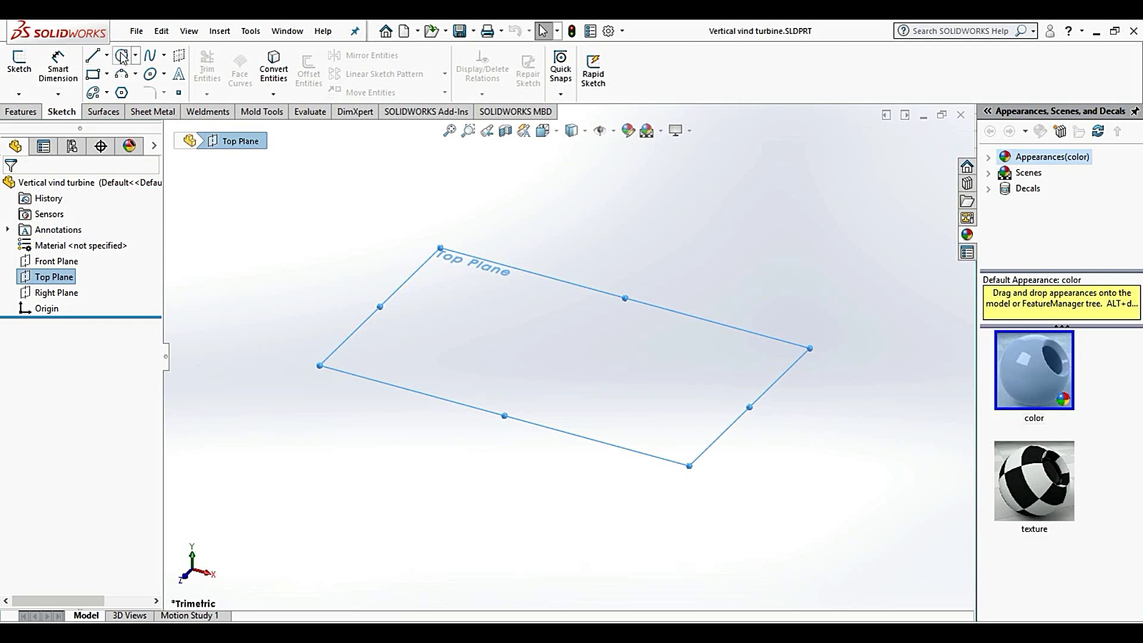
{"action": "left_click", "coordinate": [122, 57]}
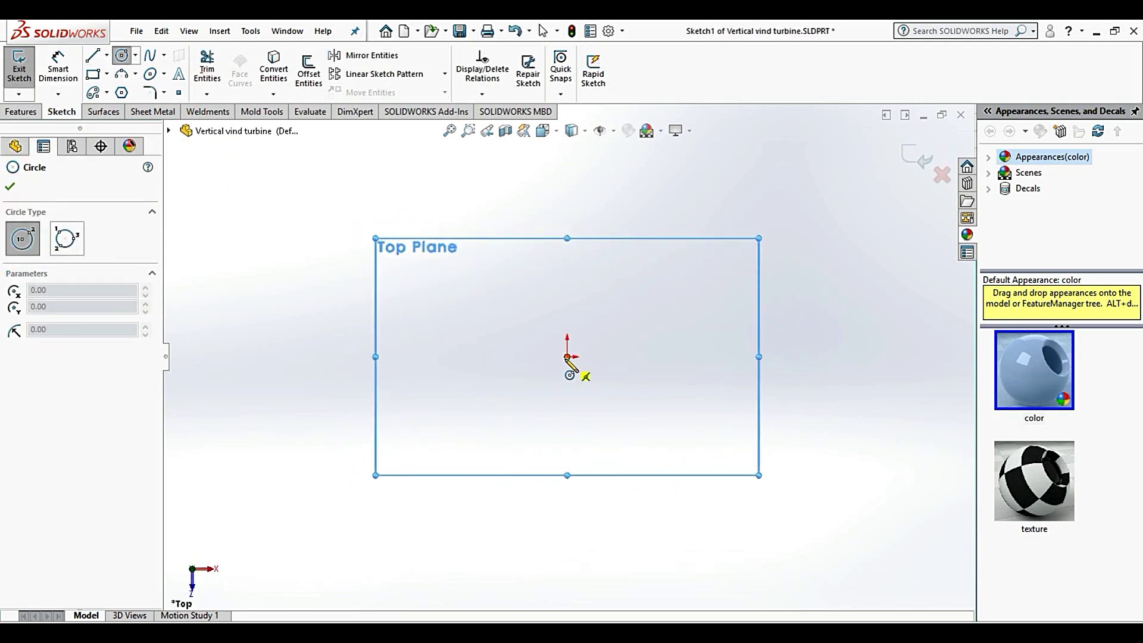
{"action": "left_click", "coordinate": [566, 357]}
{"action": "left_click", "coordinate": [576, 316]}
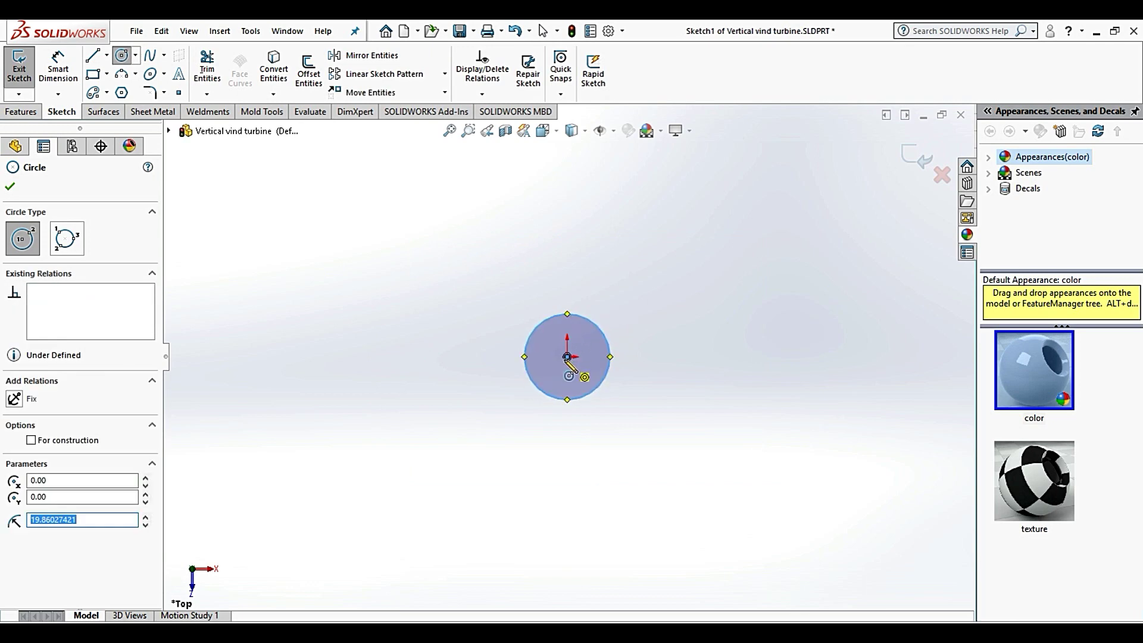
{"action": "left_click", "coordinate": [566, 357]}
{"action": "left_click", "coordinate": [580, 344]}
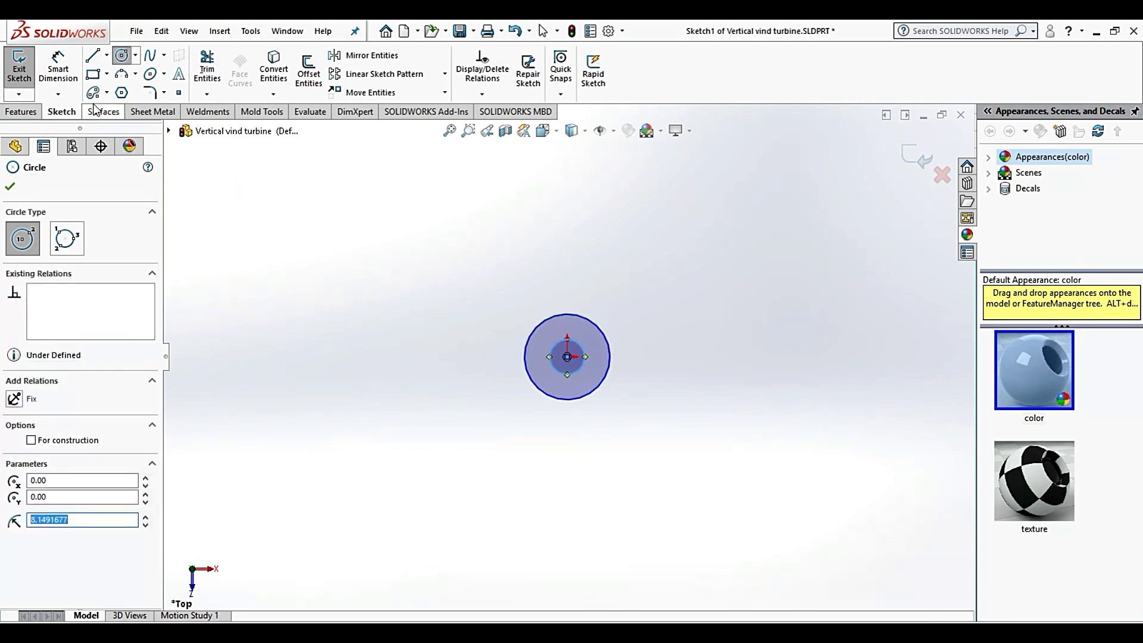
Dimension the outer circle to Ø15.
{"action": "left_click", "coordinate": [58, 66]}
{"action": "scroll", "coordinate": [696, 360], "scroll_direction": "down", "scroll_amount": 2}
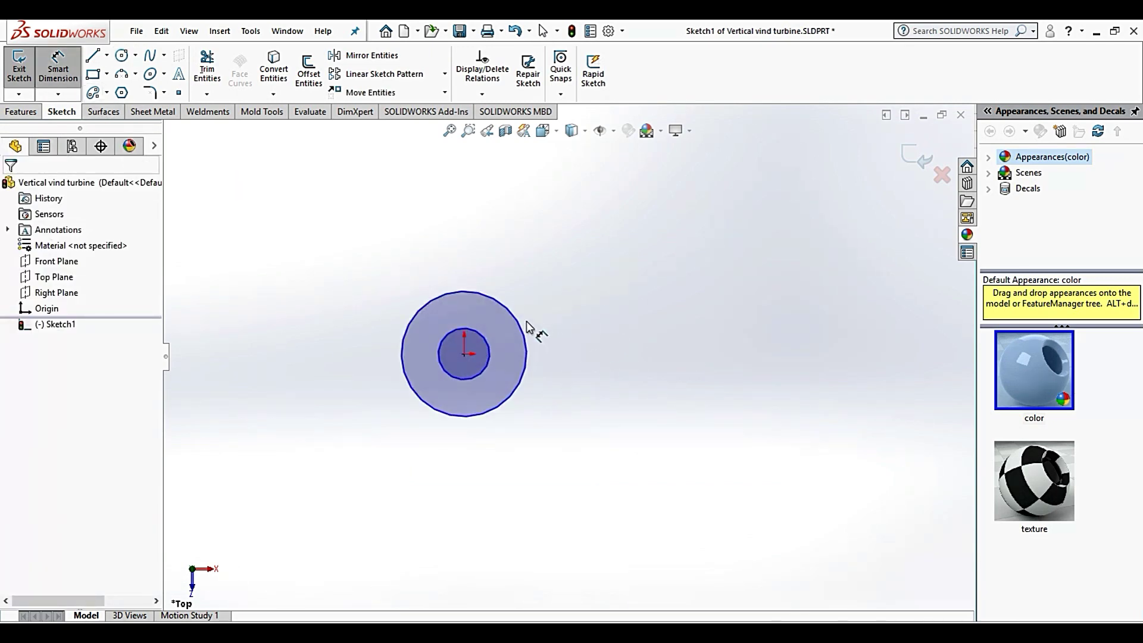
{"action": "left_click", "coordinate": [526, 326]}
{"action": "left_click", "coordinate": [553, 302]}
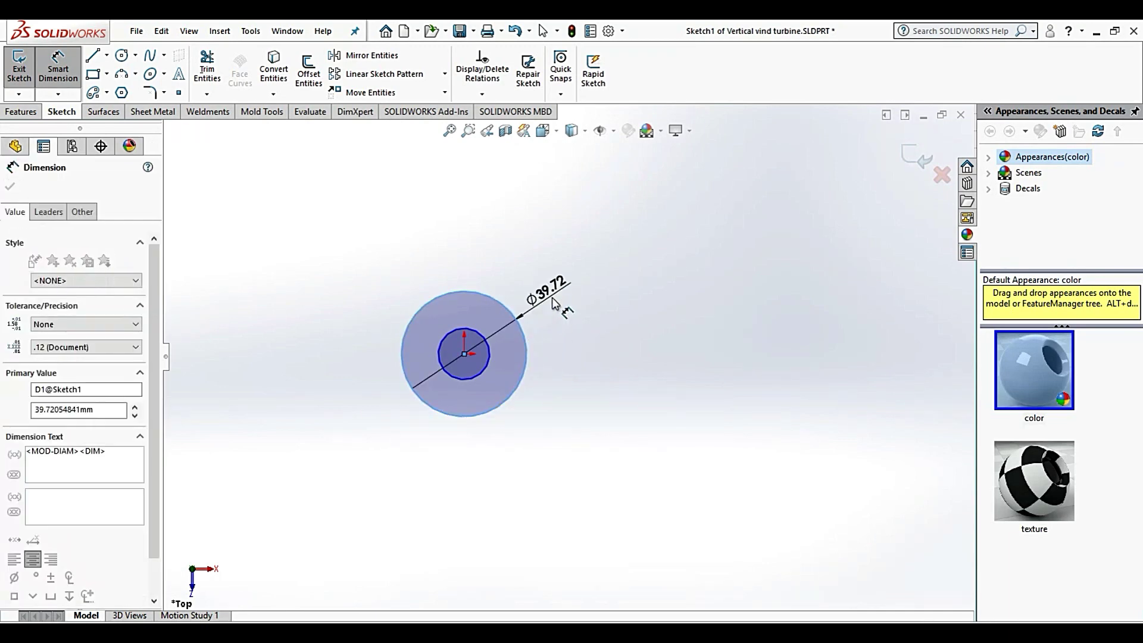
{"action": "type", "text": "15"}
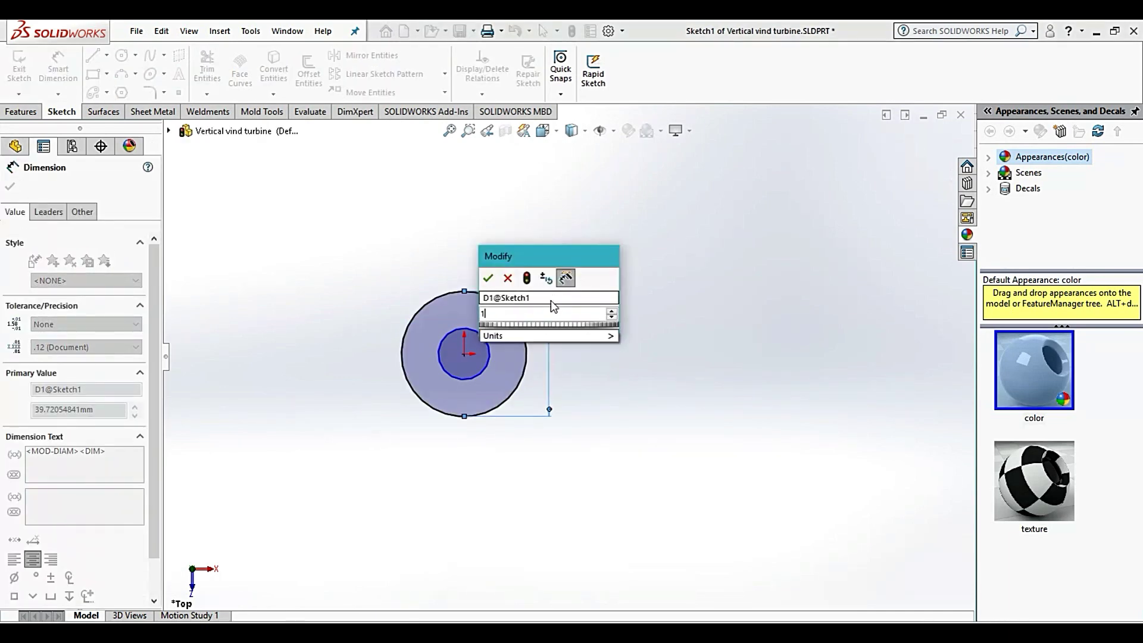
{"action": "key", "text": "Return"}
{"action": "left_click", "coordinate": [608, 280]}
Dimension the inner circle to Ø6.5 and exit the sketch.
{"action": "scroll", "coordinate": [505, 356], "scroll_direction": "down", "scroll_amount": 4}
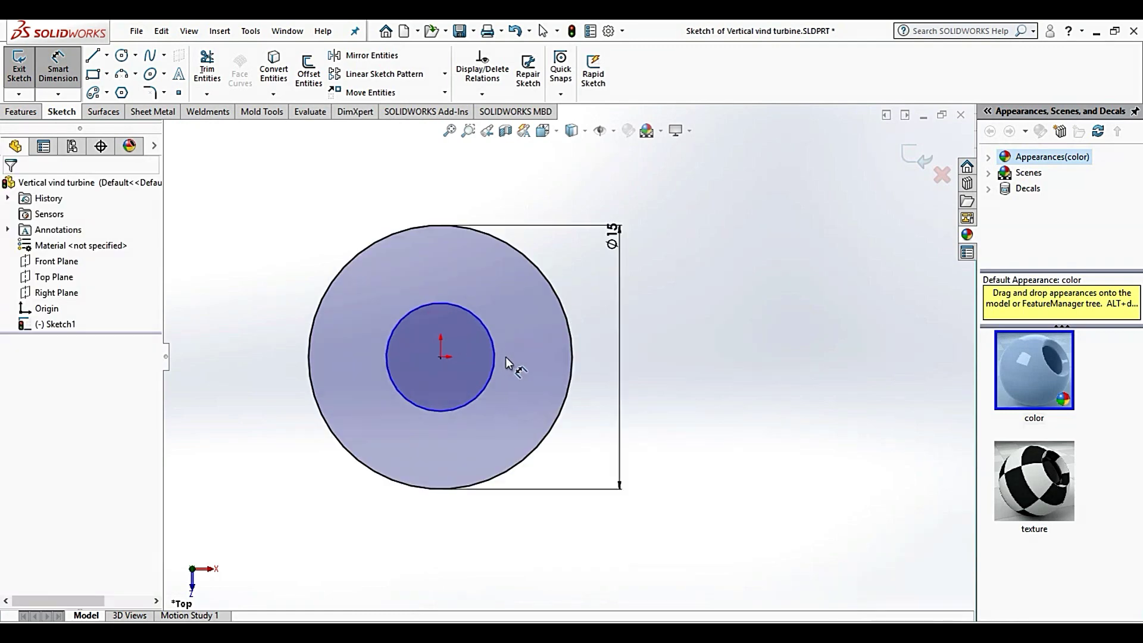
{"action": "left_click", "coordinate": [493, 344]}
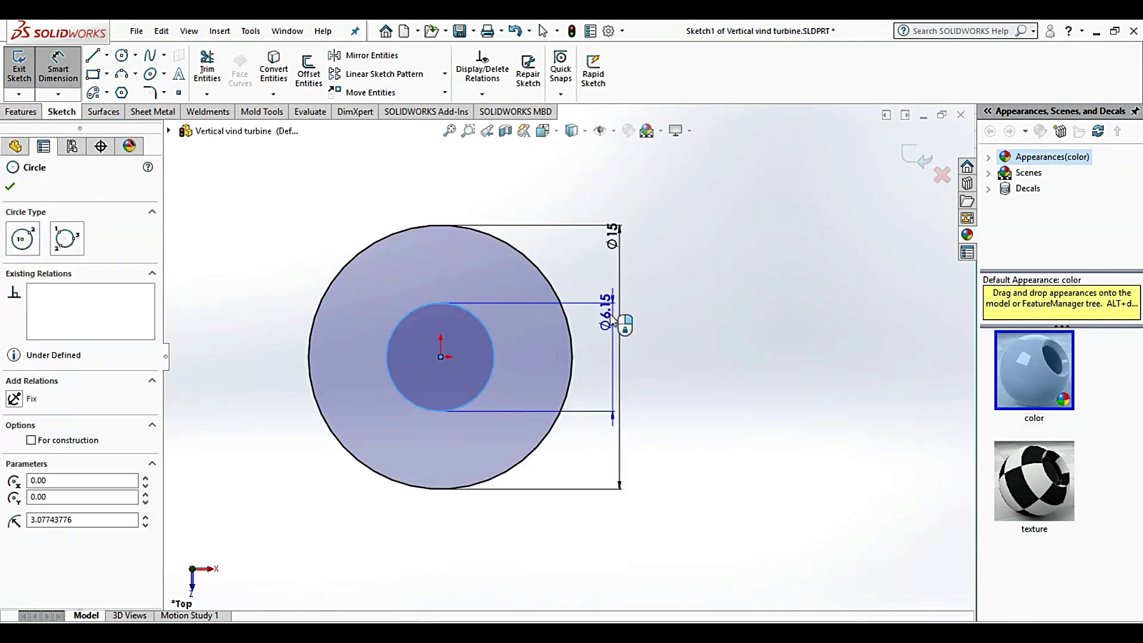
{"action": "left_click", "coordinate": [601, 324]}
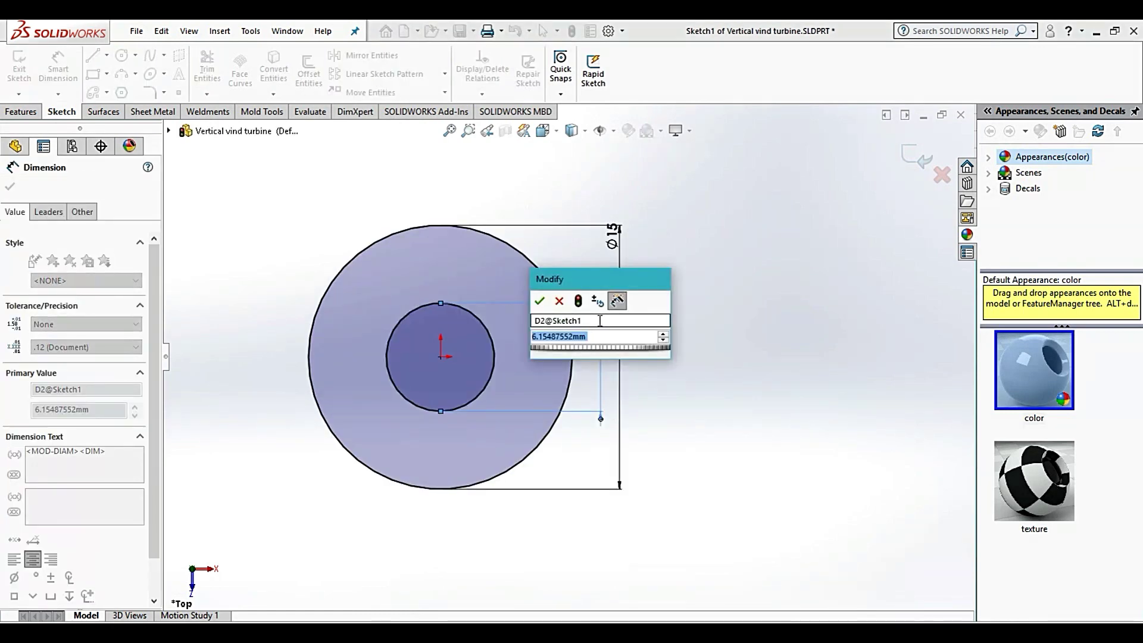
{"action": "type", "text": "6.5"}
{"action": "key", "text": "Return"}
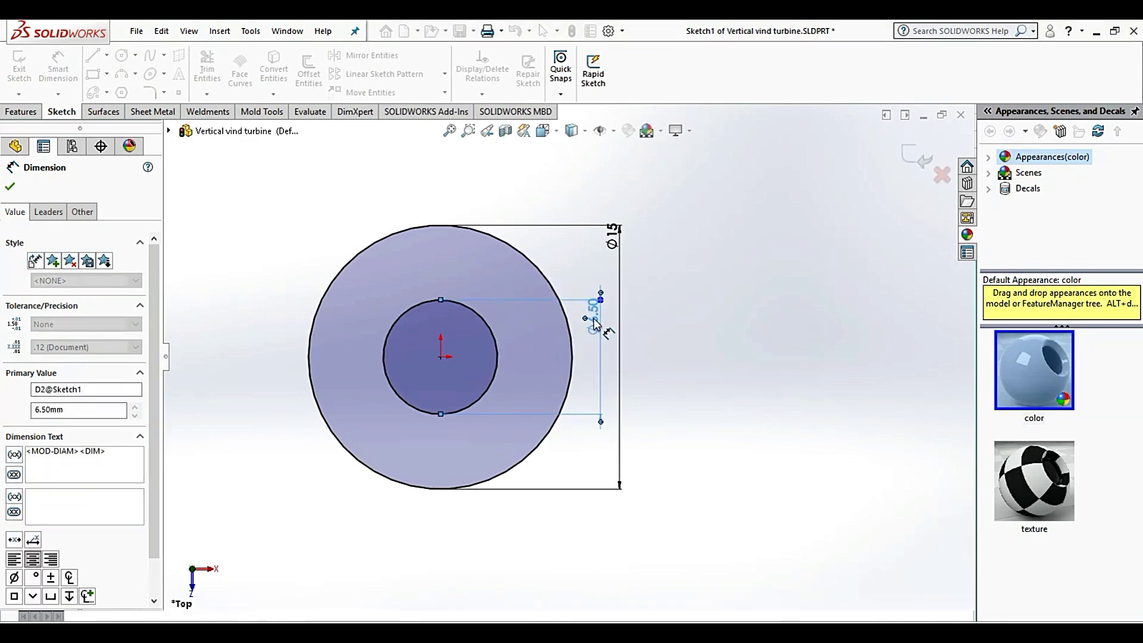
{"action": "left_click", "coordinate": [685, 294]}
{"action": "scroll", "coordinate": [598, 279], "scroll_direction": "up", "scroll_amount": 3}
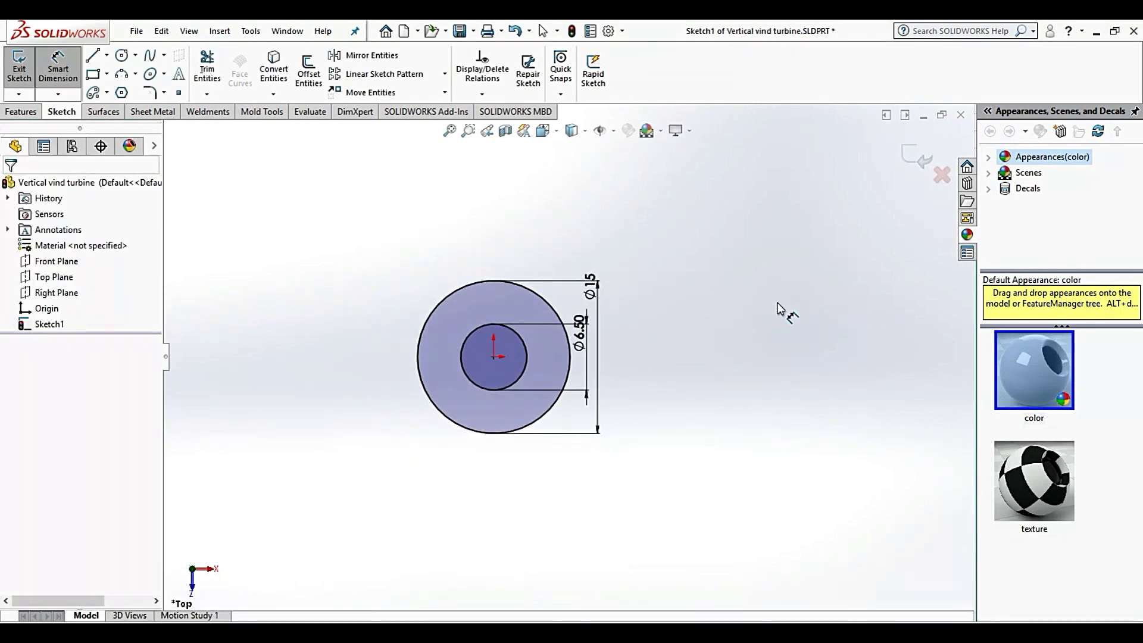
{"action": "left_click", "coordinate": [691, 304]}
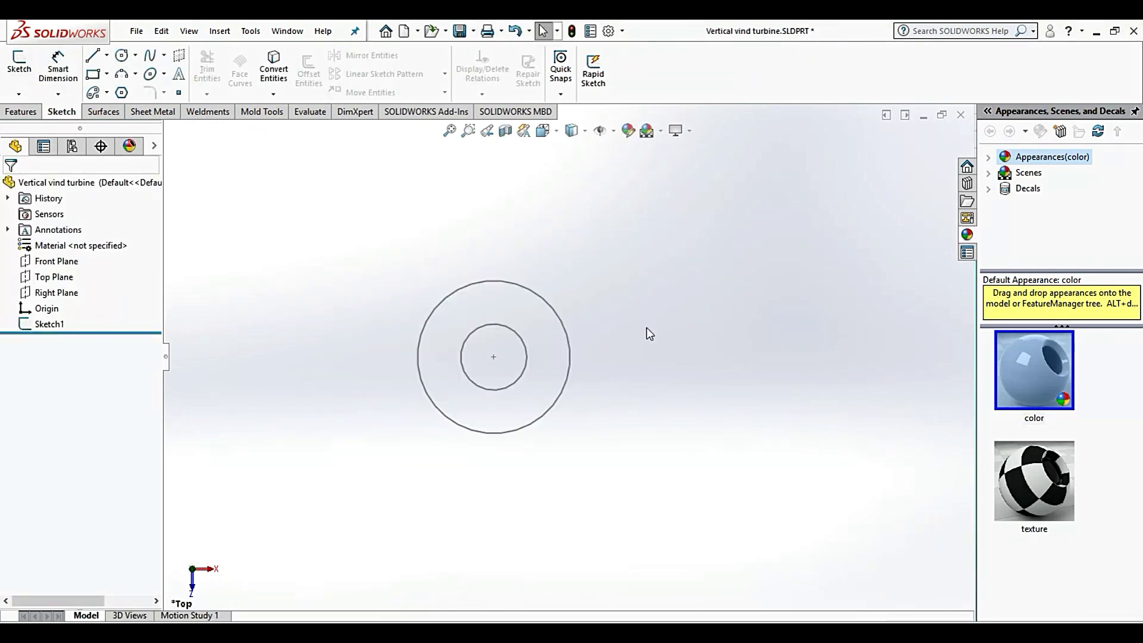
Extrude Sketch1 410 mm into a hollow rod as Boss-Extrude1.
{"action": "left_click", "coordinate": [22, 112]}
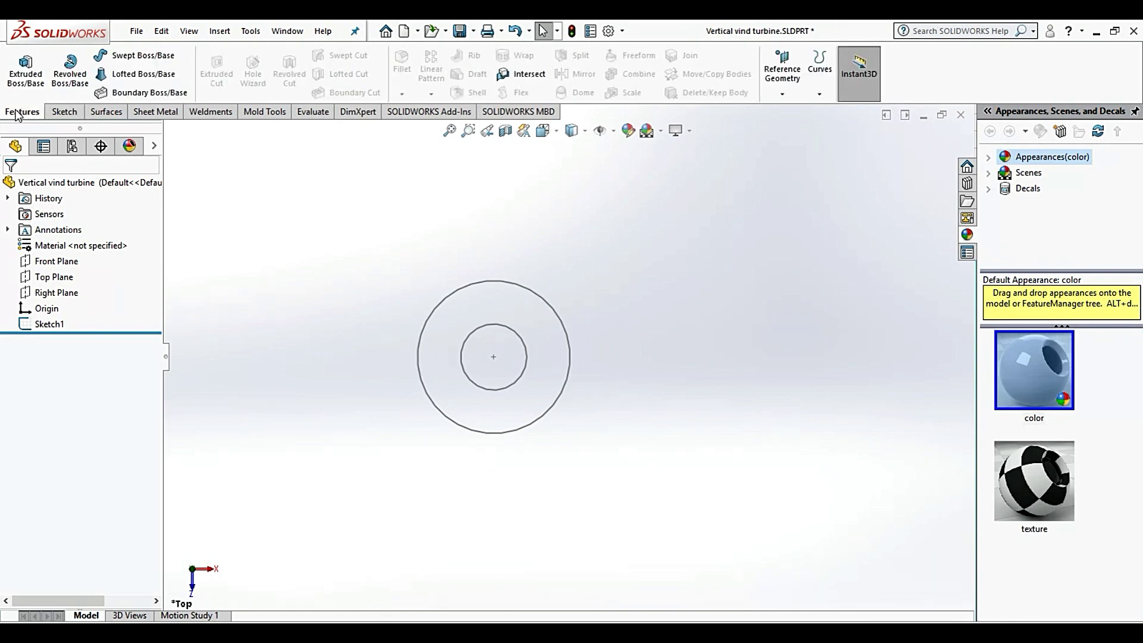
{"action": "left_click", "coordinate": [31, 78]}
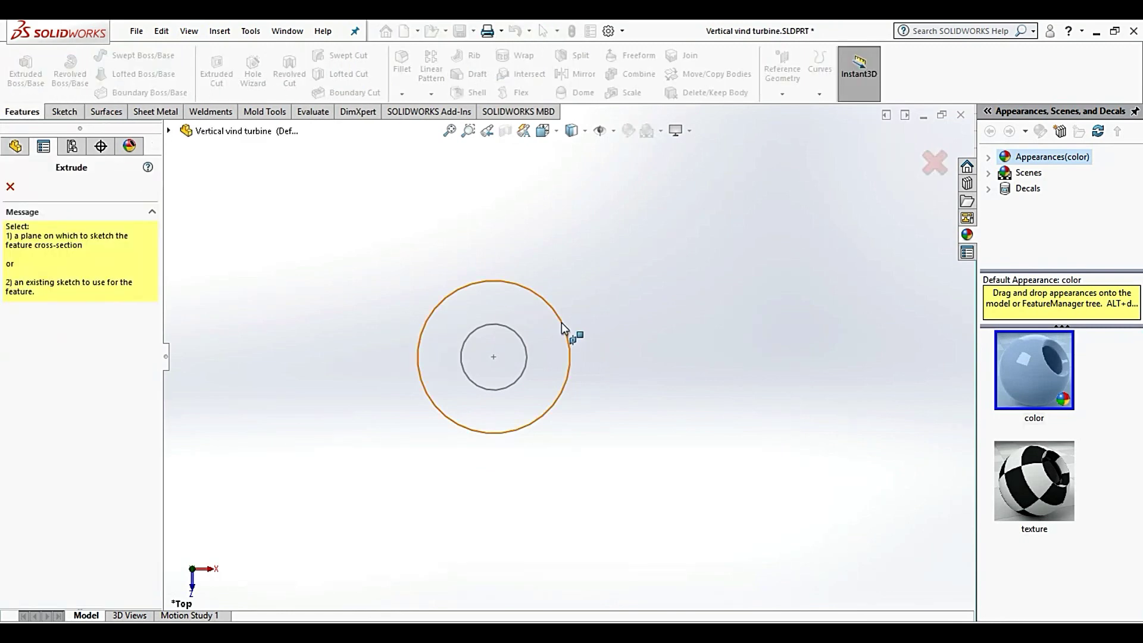
{"action": "left_click", "coordinate": [169, 132]}
{"action": "left_click", "coordinate": [219, 273]}
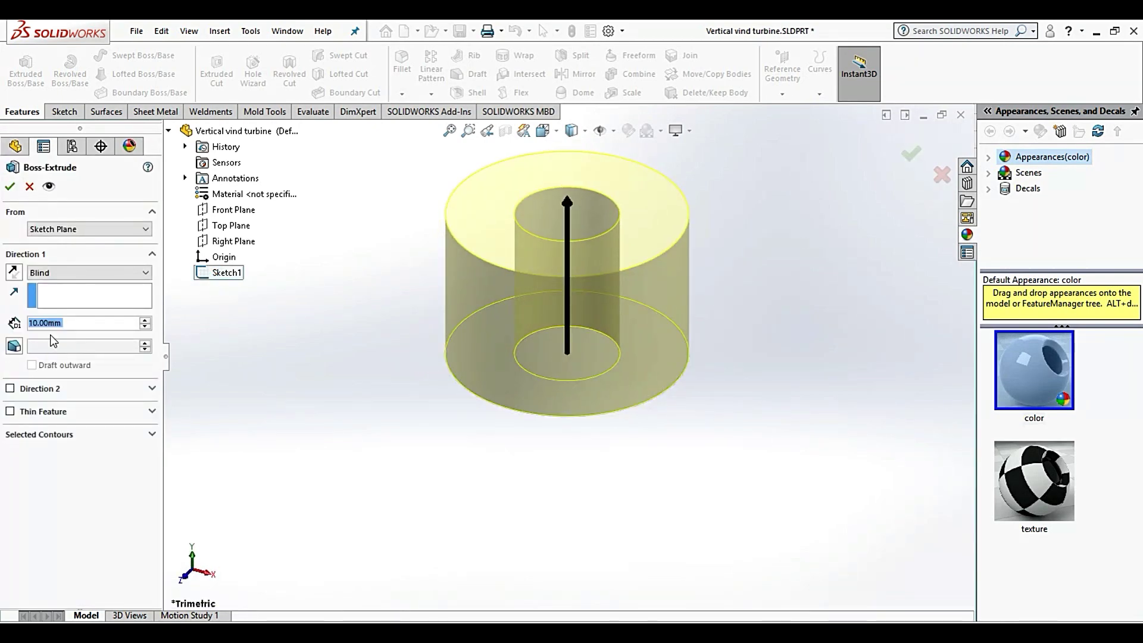
{"action": "type", "text": "410"}
{"action": "key", "text": "Return"}
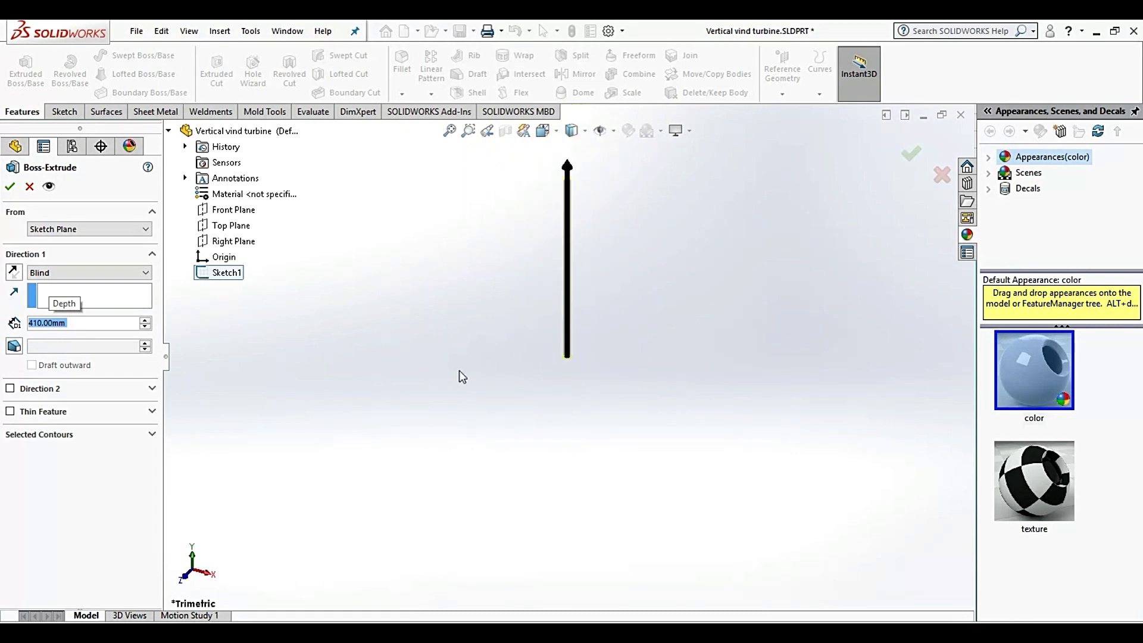
{"action": "left_click", "coordinate": [11, 189]}
Orbit and zoom the view to inspect the shaded rod.
{"action": "mouse_move", "coordinate": [597, 309]}
{"action": "middle_mouse_down"}
{"action": "mouse_move", "coordinate": [565, 307]}
{"action": "mouse_move", "coordinate": [565, 319]}
{"action": "middle_mouse_up"}
{"action": "key", "text": "Escape"}
{"action": "scroll", "coordinate": [500, 415], "scroll_direction": "down", "scroll_amount": 1}
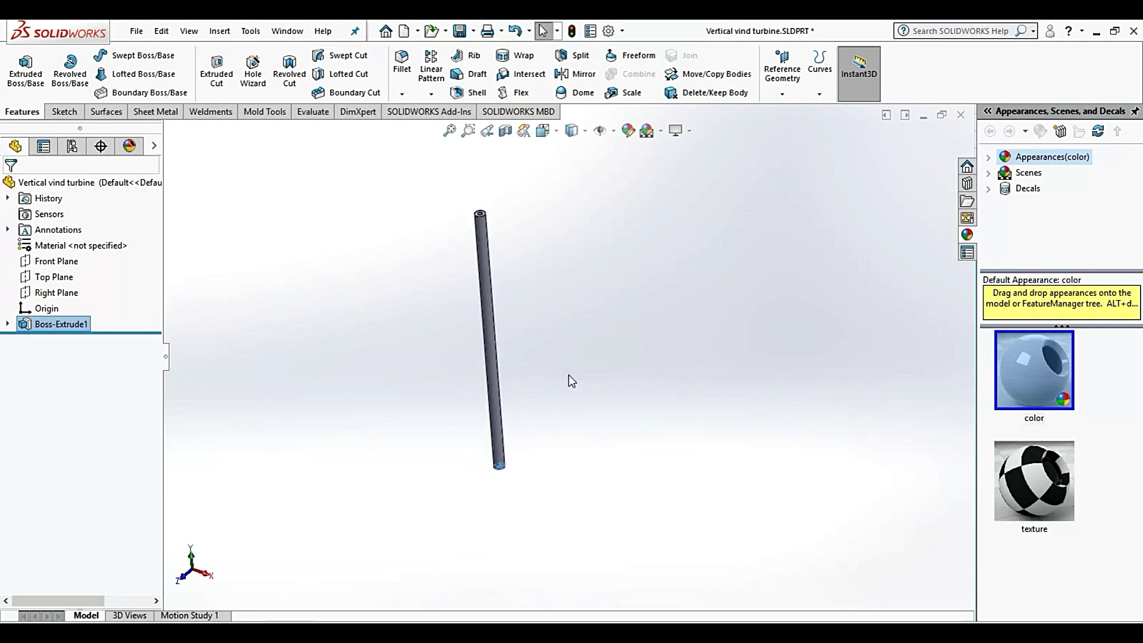
{"action": "scroll", "coordinate": [501, 196], "scroll_direction": "down", "scroll_amount": 3}
{"action": "scroll", "coordinate": [501, 196], "scroll_direction": "down", "scroll_amount": 3}
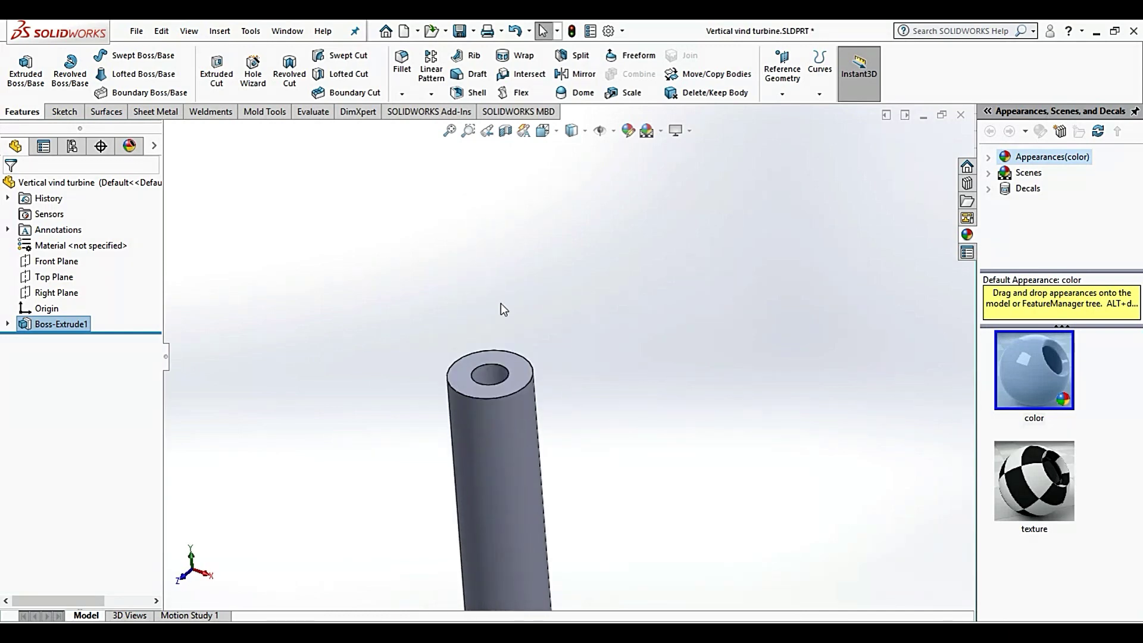
Start a helix on the tube's top face and sketch a large circle at its origin.
{"action": "left_click", "coordinate": [520, 369]}
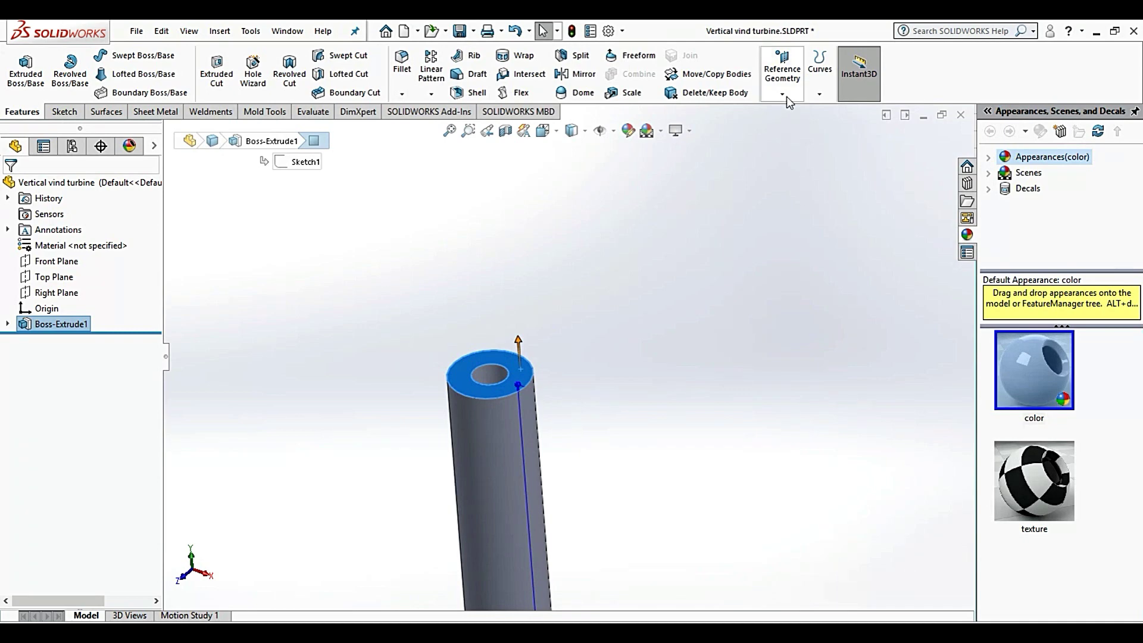
{"action": "left_click", "coordinate": [819, 93]}
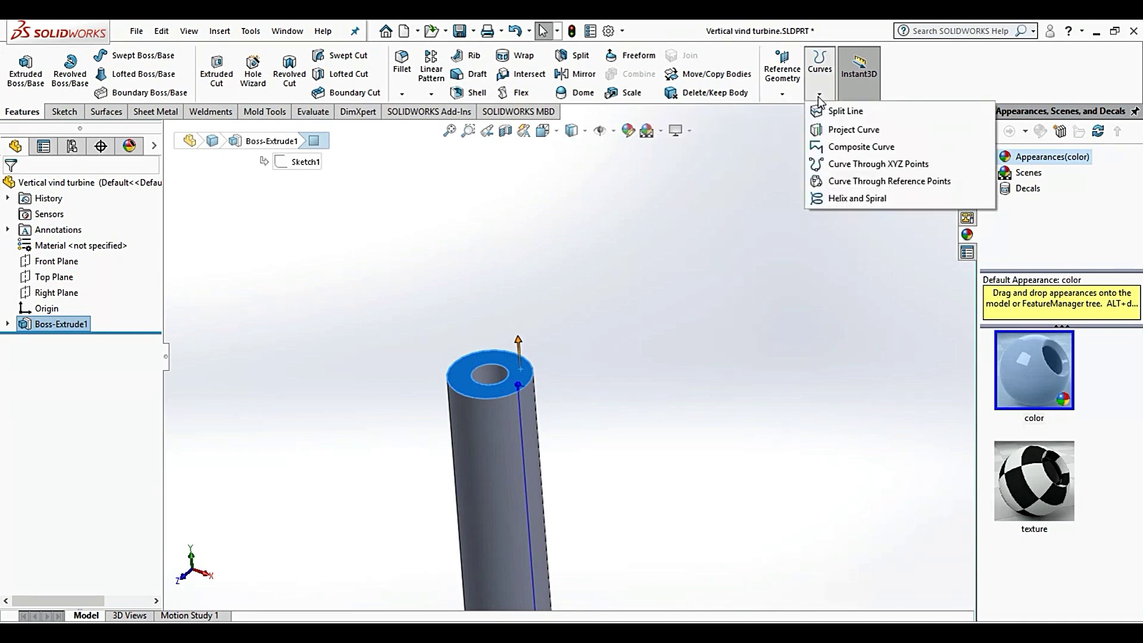
{"action": "left_click", "coordinate": [842, 200]}
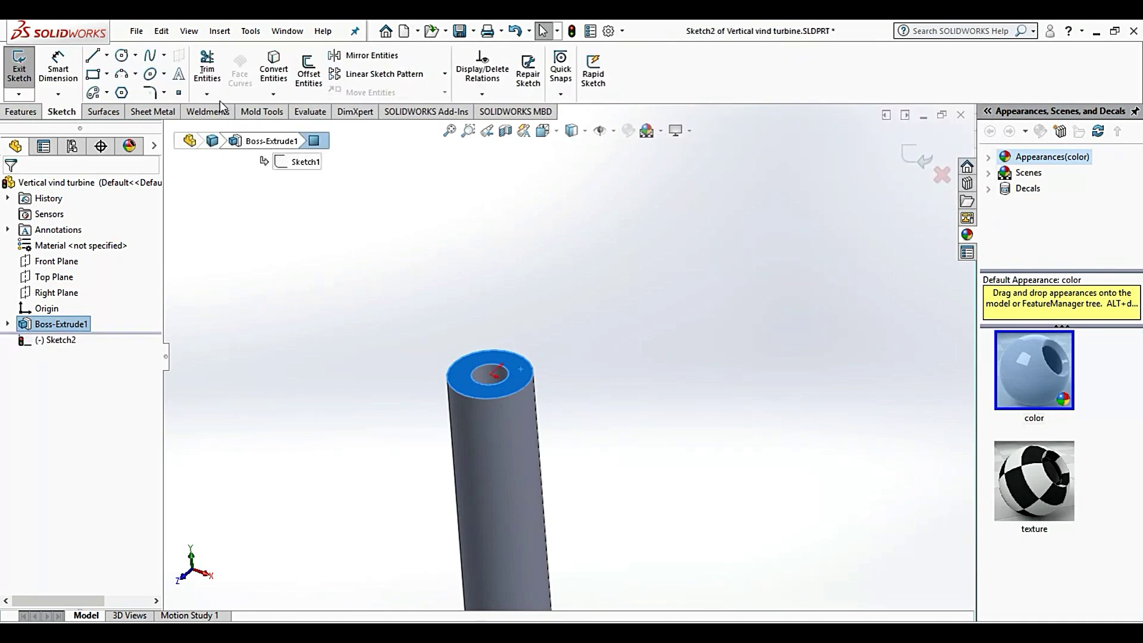
{"action": "left_click", "coordinate": [122, 56]}
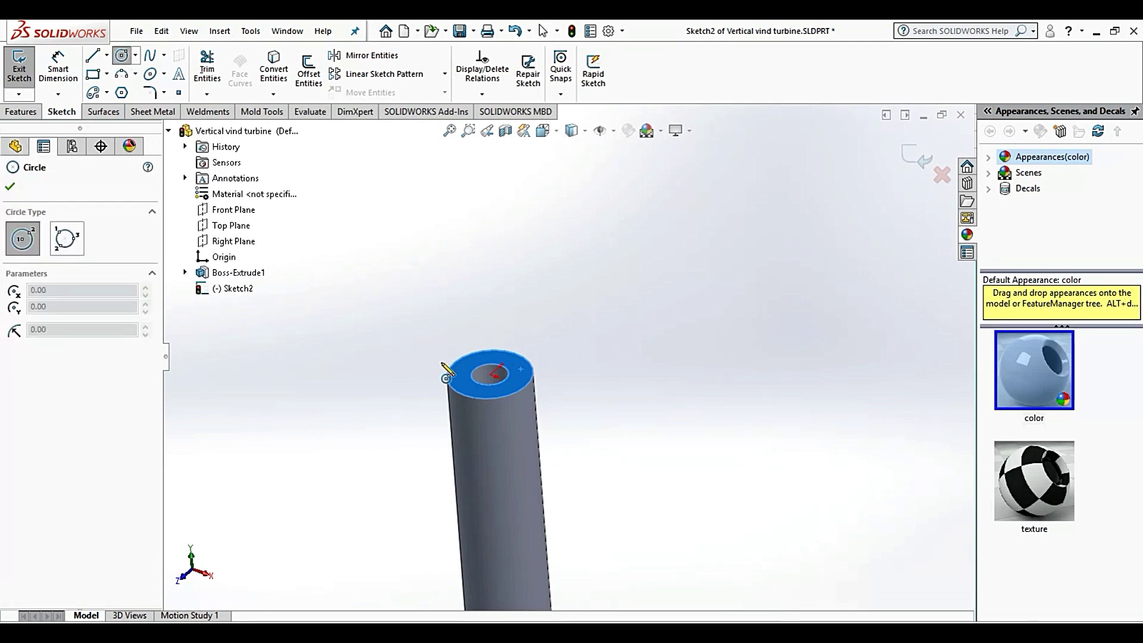
{"action": "left_click", "coordinate": [490, 375]}
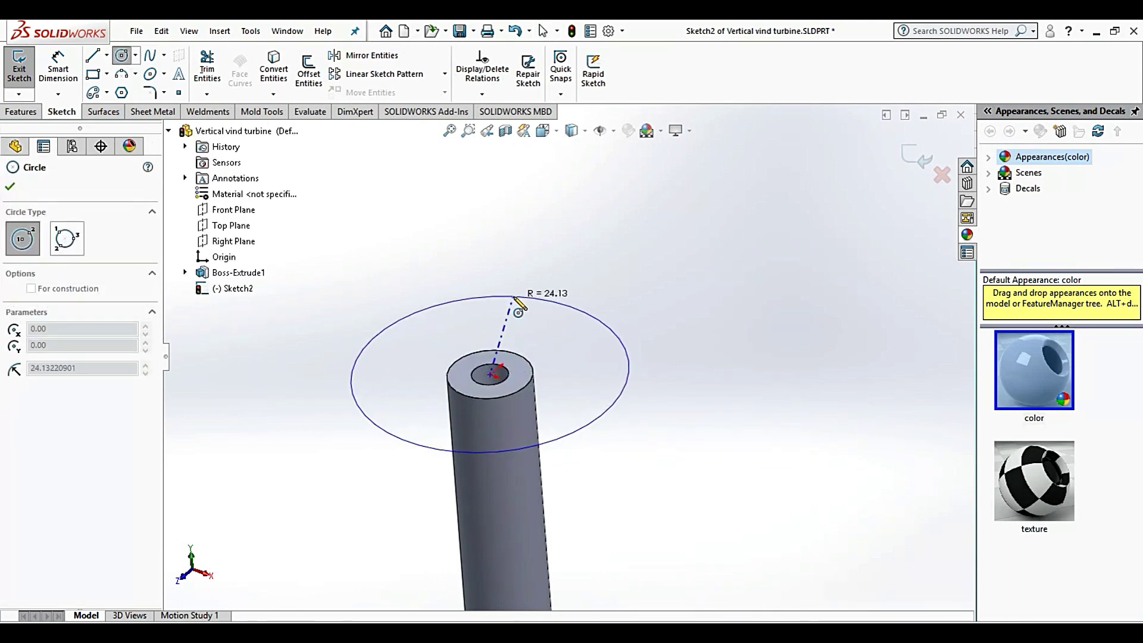
{"action": "left_click", "coordinate": [516, 297]}
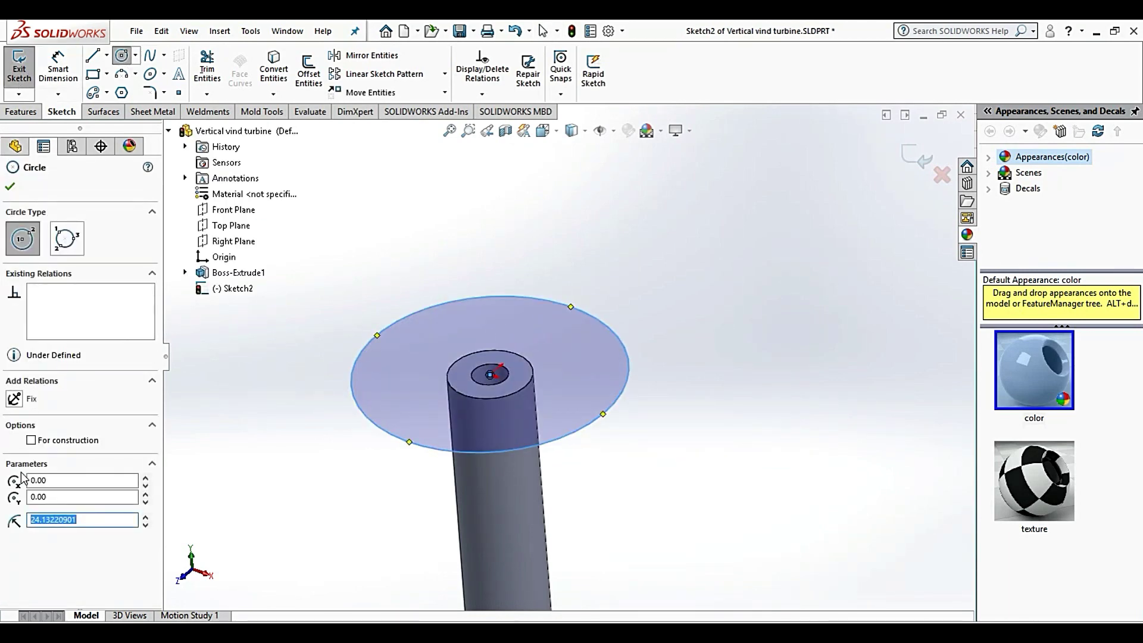
Dimension the circle to Ø255 and finish the sketch into the 410 mm height, 1200 mm pitch helix.
{"action": "left_click", "coordinate": [72, 73]}
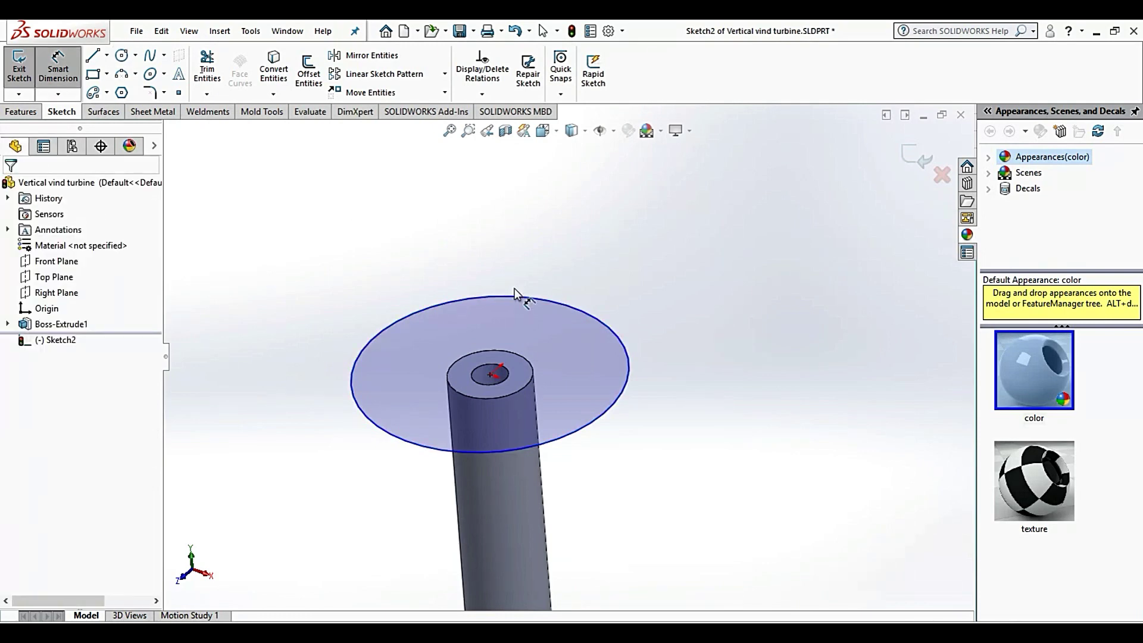
{"action": "left_click", "coordinate": [547, 297]}
{"action": "left_click", "coordinate": [577, 261]}
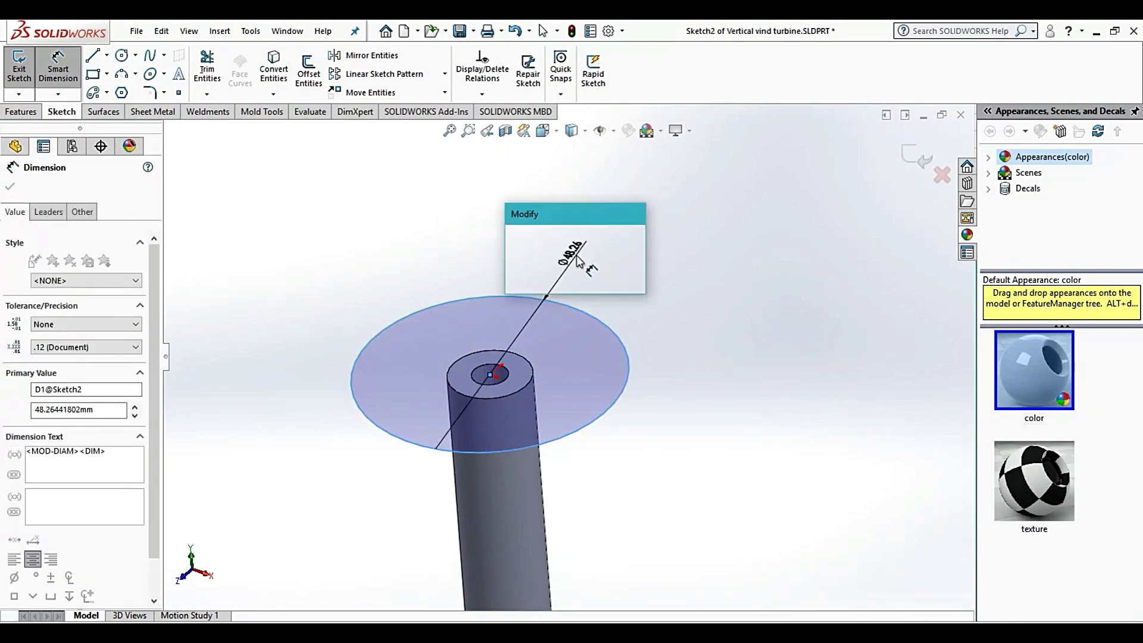
{"action": "type", "text": "255"}
{"action": "key", "text": "Return"}
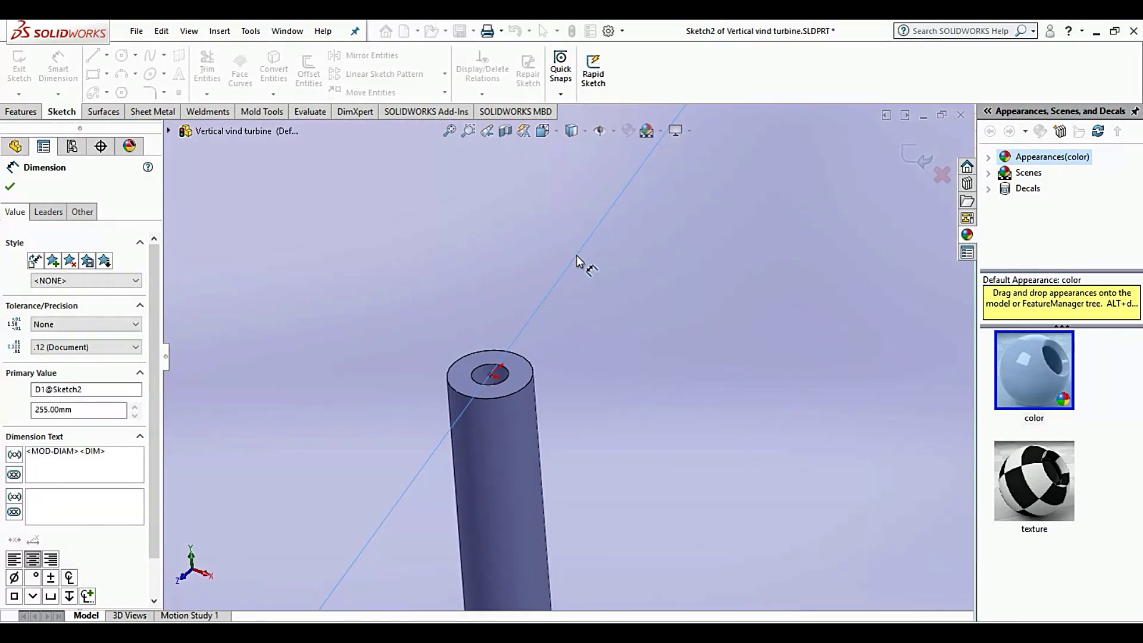
{"action": "scroll", "coordinate": [592, 262], "scroll_direction": "up", "scroll_amount": 5}
{"action": "scroll", "coordinate": [594, 265], "scroll_direction": "up", "scroll_amount": 3}
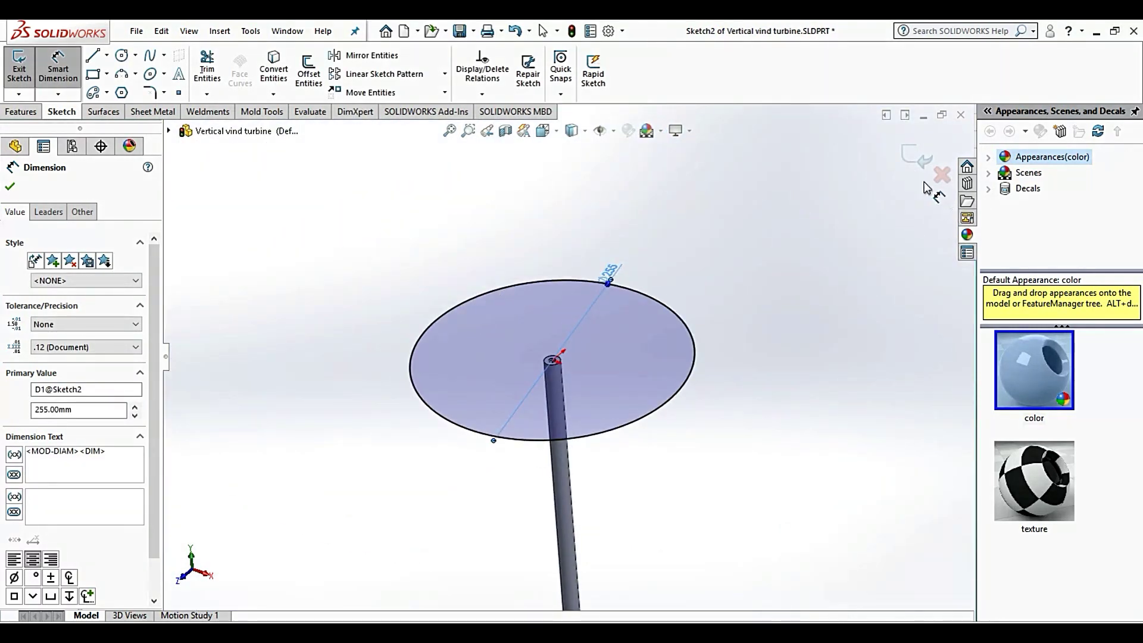
{"action": "left_click", "coordinate": [920, 162]}
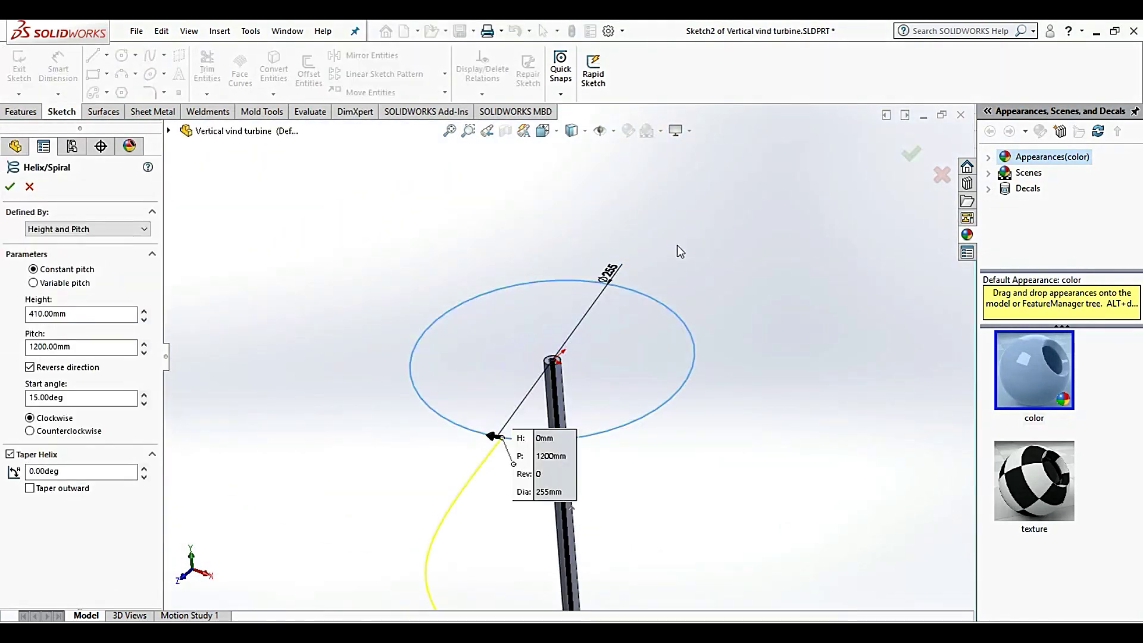
Accept the clockwise, reversed helix as Helix/Spiral1 and reorient the view toward the shaft top.
{"action": "scroll", "coordinate": [657, 304], "scroll_direction": "down", "scroll_amount": 3}
{"action": "mouse_move", "coordinate": [640, 340]}
{"action": "middle_mouse_down"}
{"action": "mouse_move", "coordinate": [653, 288]}
{"action": "mouse_move", "coordinate": [696, 270]}
{"action": "middle_mouse_up"}
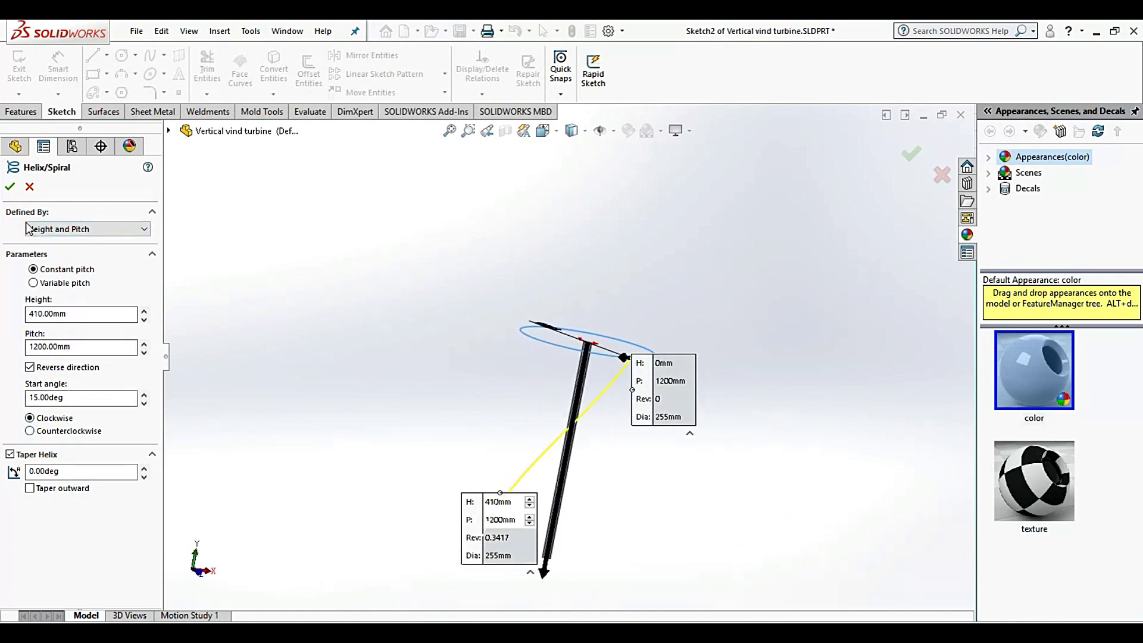
{"action": "left_click", "coordinate": [10, 187]}
{"action": "left_click", "coordinate": [416, 273]}
{"action": "mouse_move", "coordinate": [416, 273]}
{"action": "middle_mouse_down"}
{"action": "mouse_move", "coordinate": [498, 301]}
{"action": "mouse_move", "coordinate": [391, 306]}
{"action": "mouse_move", "coordinate": [468, 286]}
{"action": "mouse_move", "coordinate": [588, 297]}
{"action": "mouse_move", "coordinate": [513, 329]}
{"action": "mouse_move", "coordinate": [528, 396]}
{"action": "mouse_move", "coordinate": [515, 316]}
{"action": "mouse_move", "coordinate": [684, 305]}
{"action": "mouse_move", "coordinate": [709, 219]}
{"action": "mouse_move", "coordinate": [740, 258]}
{"action": "mouse_move", "coordinate": [659, 265]}
{"action": "mouse_move", "coordinate": [657, 310]}
{"action": "mouse_move", "coordinate": [587, 273]}
{"action": "middle_mouse_up"}
{"action": "scroll", "coordinate": [546, 274], "scroll_direction": "down", "scroll_amount": 3}
{"action": "scroll", "coordinate": [476, 285], "scroll_direction": "down", "scroll_amount": 3}
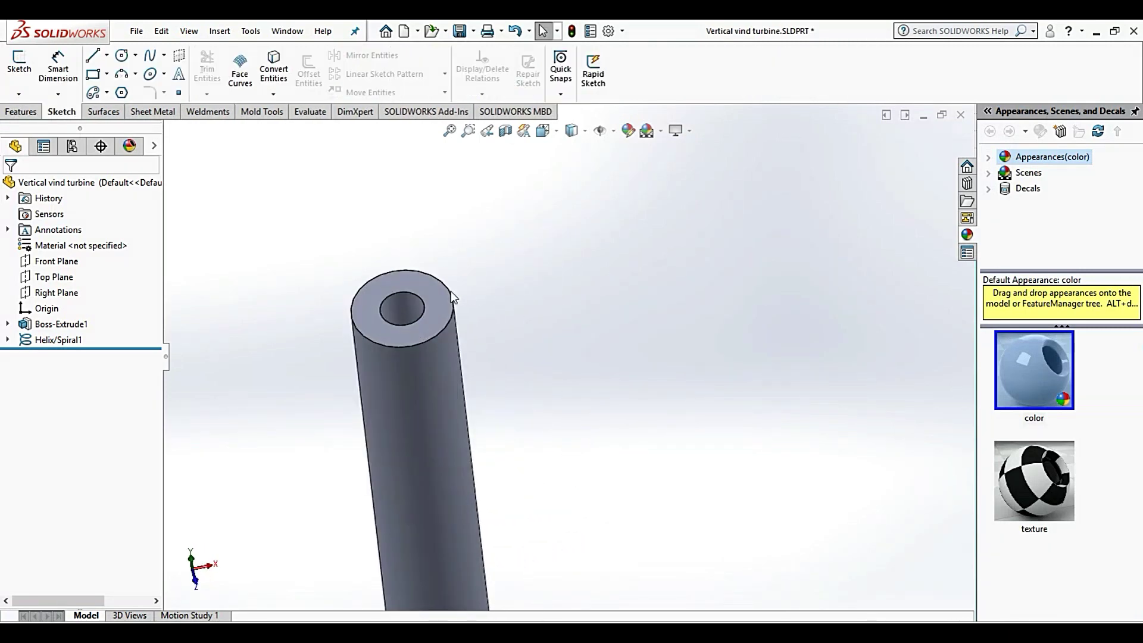
Start a sketch on the shaft top face and draw a construction circle.
{"action": "left_click", "coordinate": [436, 294]}
{"action": "left_click", "coordinate": [19, 63]}
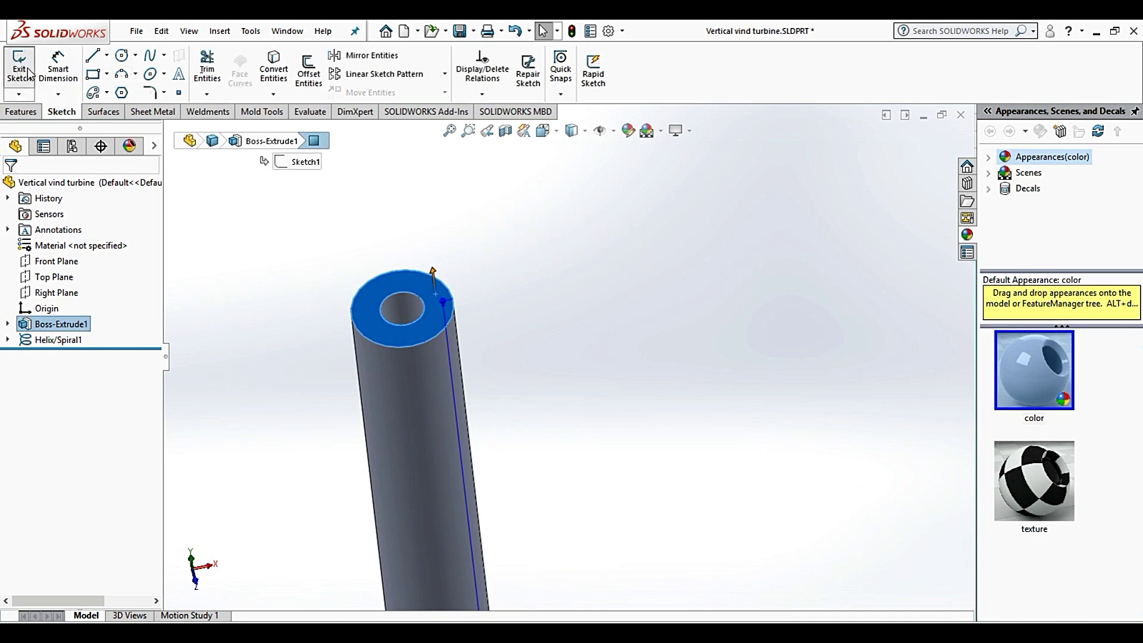
{"action": "scroll", "coordinate": [573, 356], "scroll_direction": "up", "scroll_amount": 5}
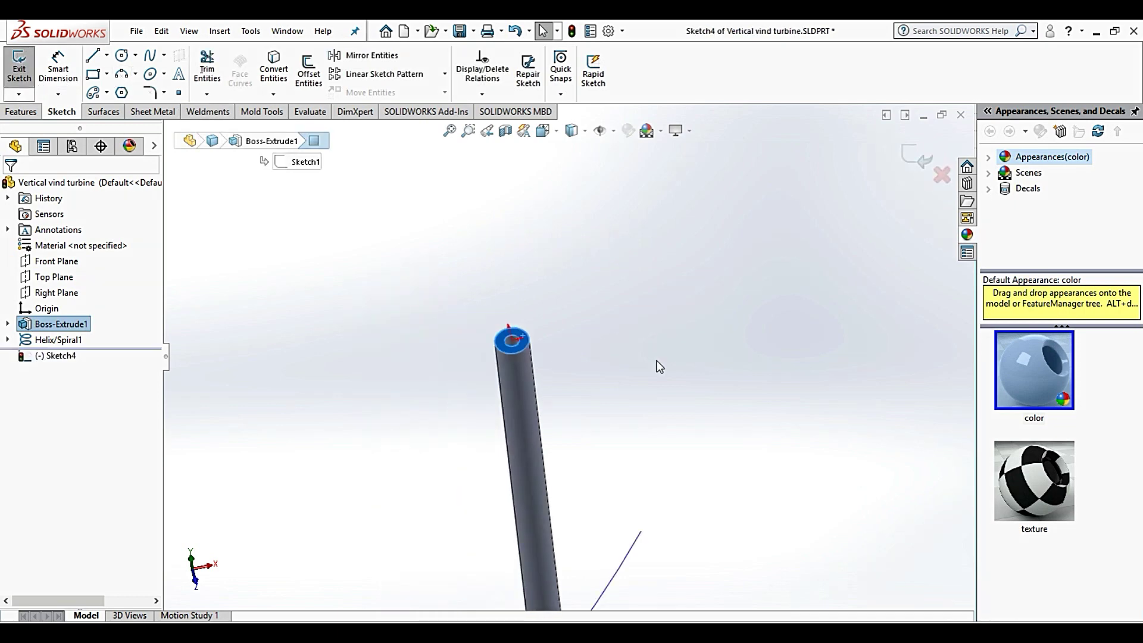
{"action": "left_click", "coordinate": [122, 55]}
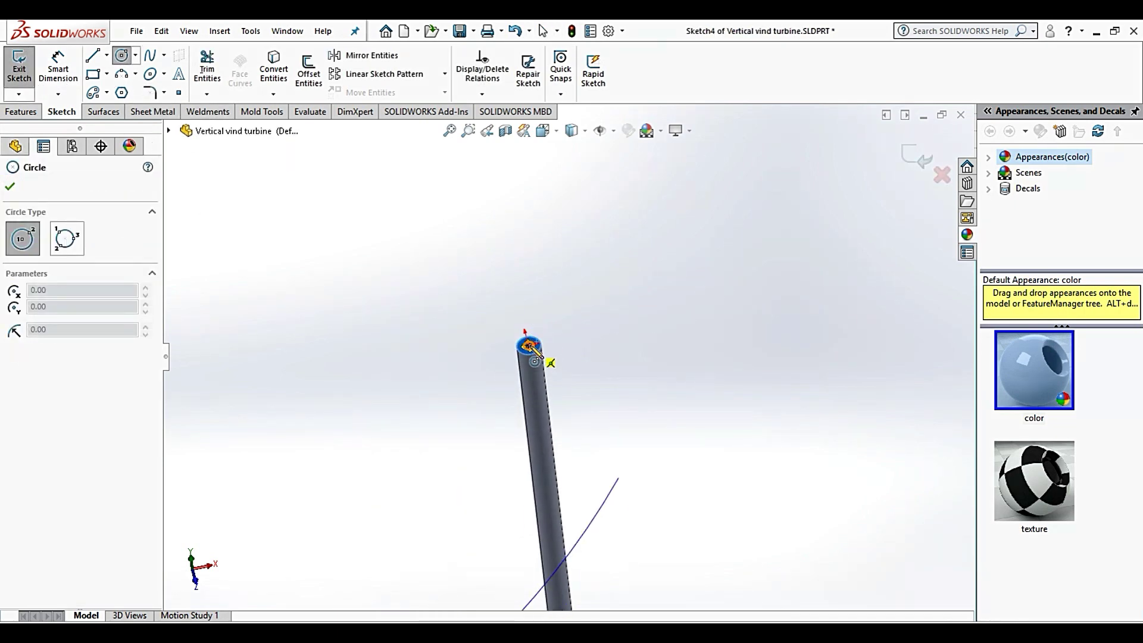
{"action": "left_click", "coordinate": [529, 345]}
{"action": "left_click", "coordinate": [678, 218]}
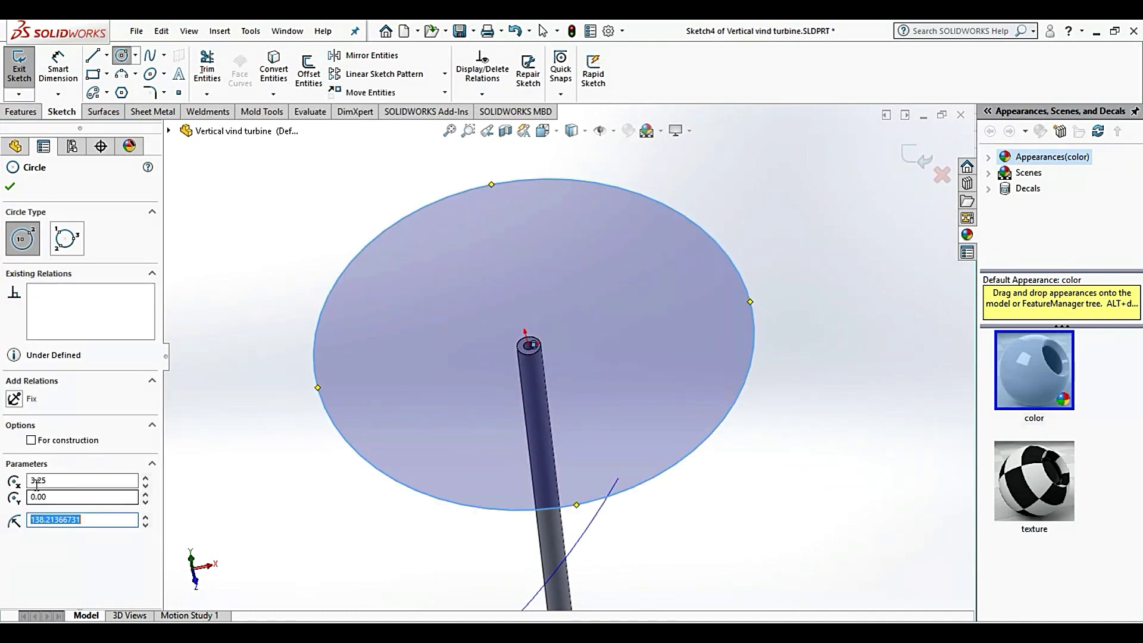
{"action": "left_click", "coordinate": [30, 440]}
Dimension the construction circle to Ø268.
{"action": "left_click", "coordinate": [59, 68]}
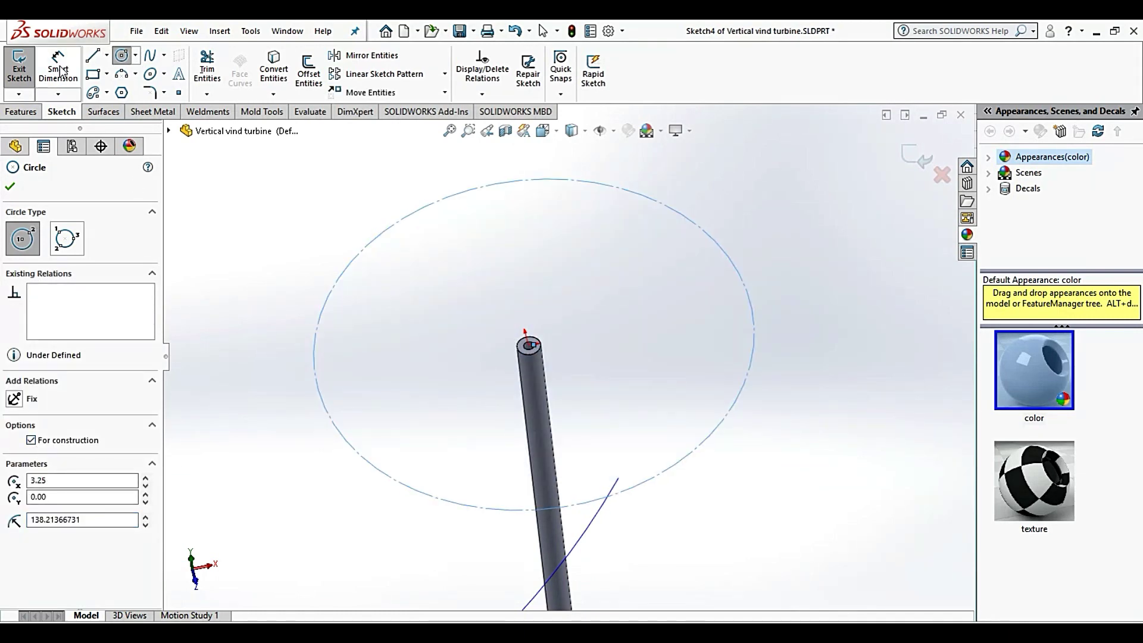
{"action": "left_click", "coordinate": [689, 468]}
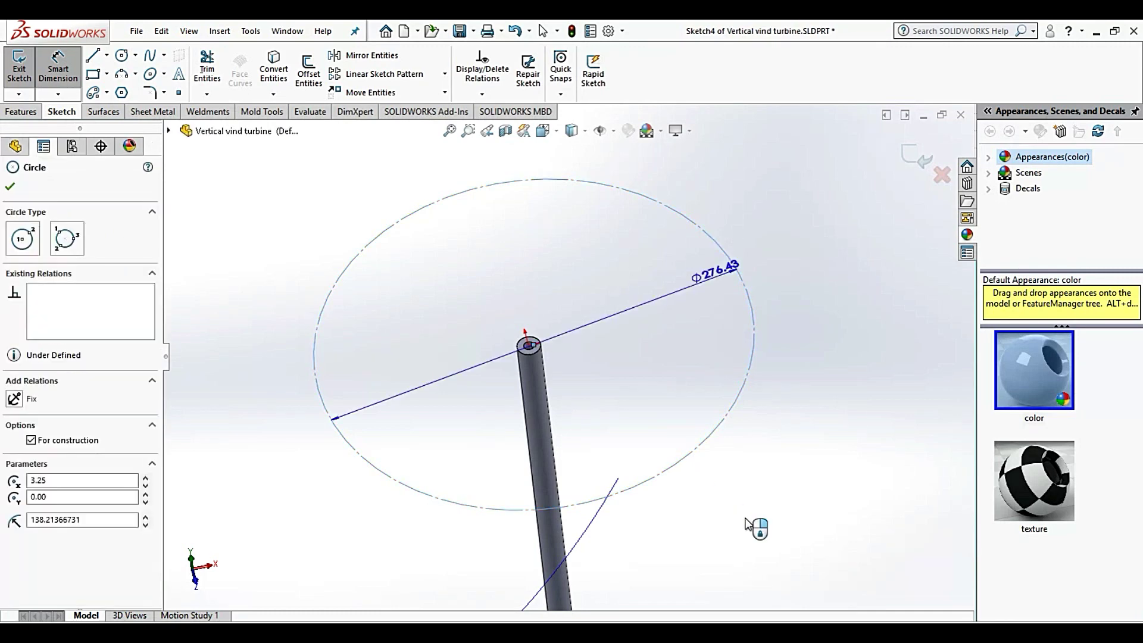
{"action": "left_click", "coordinate": [749, 523]}
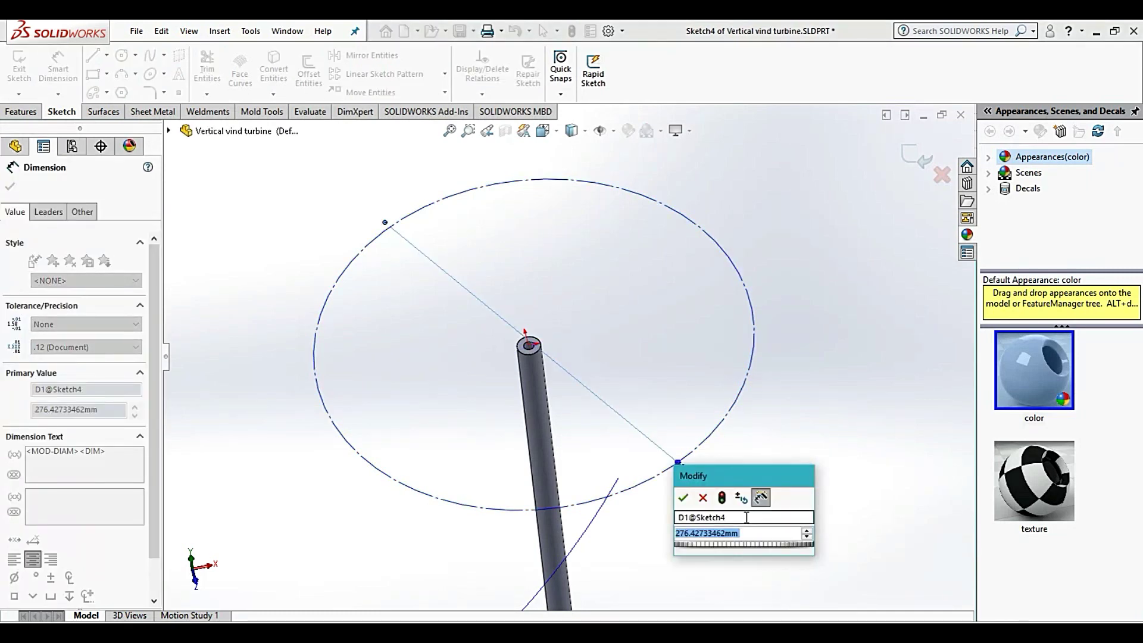
{"action": "type", "text": "268"}
{"action": "key", "text": "Return"}
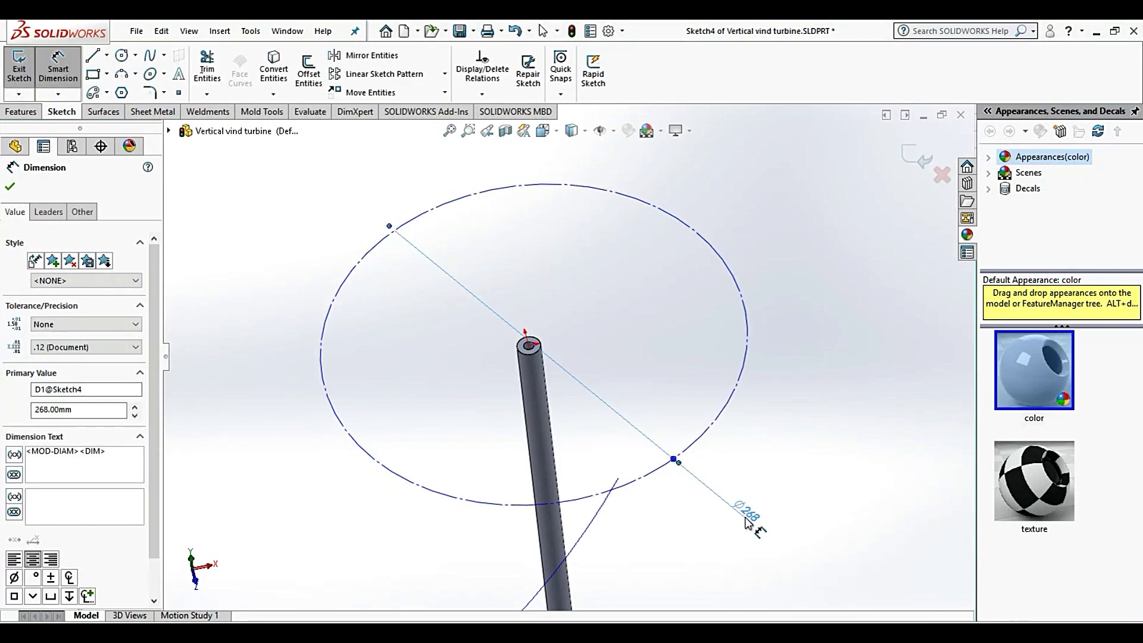
{"action": "key", "text": "Escape"}
{"action": "scroll", "coordinate": [565, 404], "scroll_direction": "up", "scroll_amount": 3}
{"action": "key", "text": "Escape"}
View the sketch plane head-on and draw the first three-point arc of the airfoil.
{"action": "mouse_move", "coordinate": [583, 323]}
{"action": "middle_mouse_down"}
{"action": "mouse_move", "coordinate": [670, 306]}
{"action": "mouse_move", "coordinate": [632, 331]}
{"action": "mouse_move", "coordinate": [610, 280]}
{"action": "middle_mouse_up"}
{"action": "key", "text": "d"}
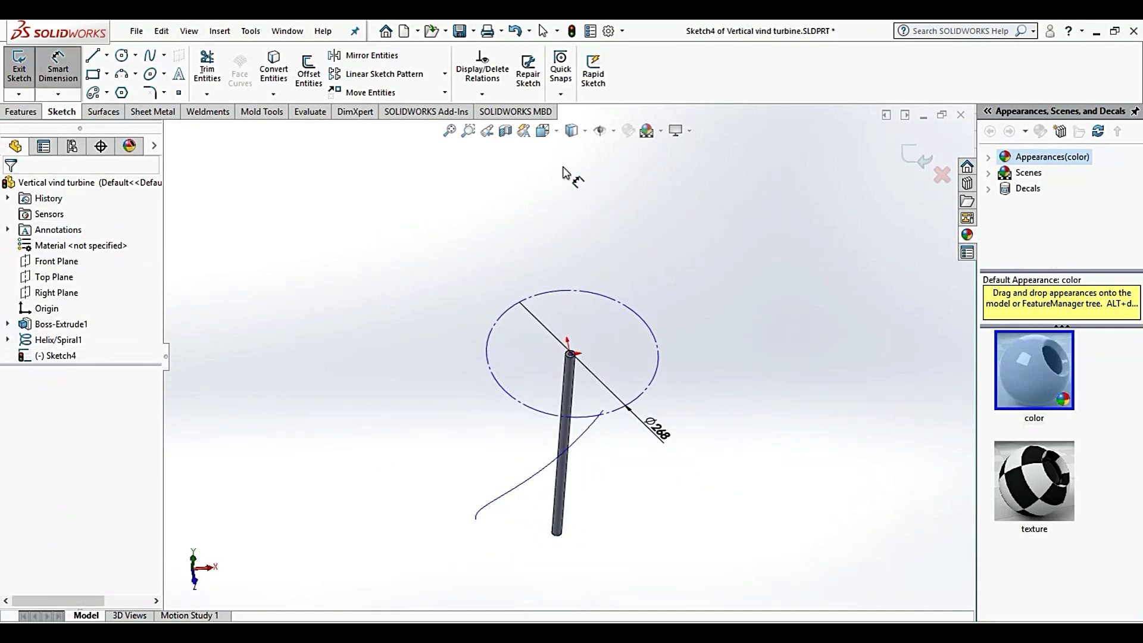
{"action": "left_click", "coordinate": [556, 132]}
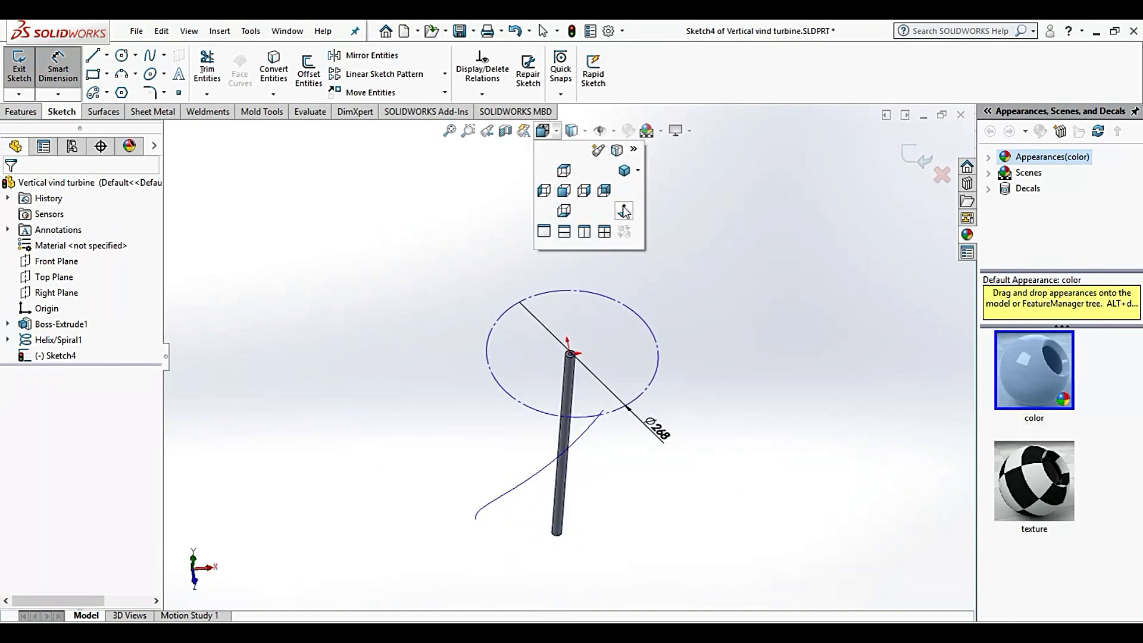
{"action": "left_click", "coordinate": [624, 212]}
{"action": "scroll", "coordinate": [661, 485], "scroll_direction": "down", "scroll_amount": 3}
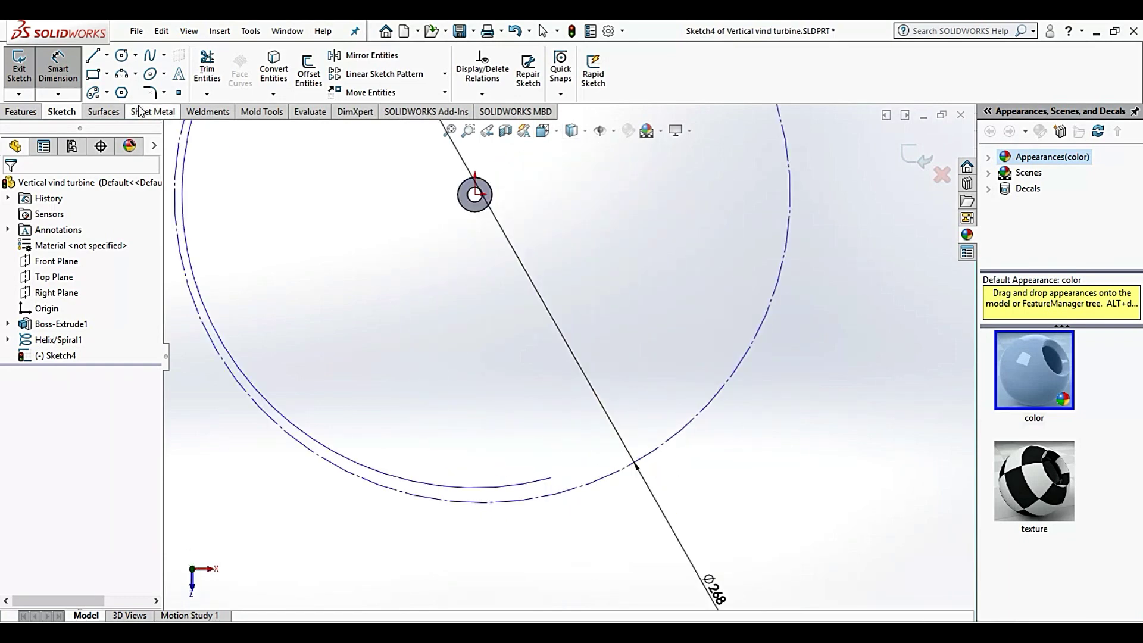
{"action": "left_click", "coordinate": [122, 73]}
{"action": "scroll", "coordinate": [655, 482], "scroll_direction": "down", "scroll_amount": 2}
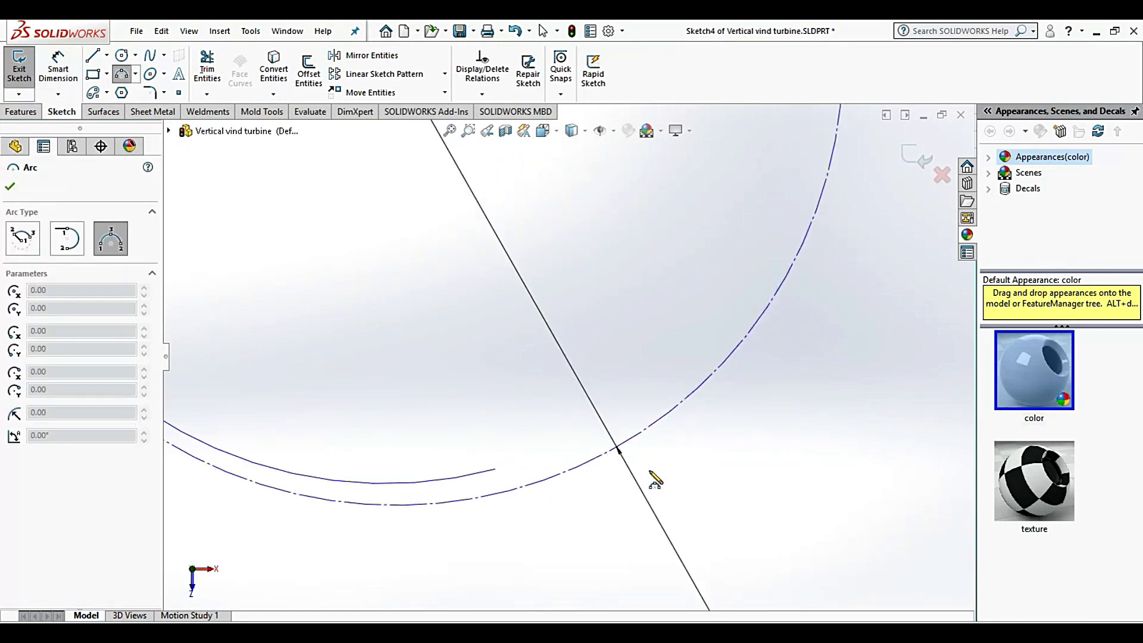
{"action": "left_click", "coordinate": [494, 470]}
{"action": "scroll", "coordinate": [494, 470], "scroll_direction": "up", "scroll_amount": 3}
{"action": "scroll", "coordinate": [660, 351], "scroll_direction": "down", "scroll_amount": 2}
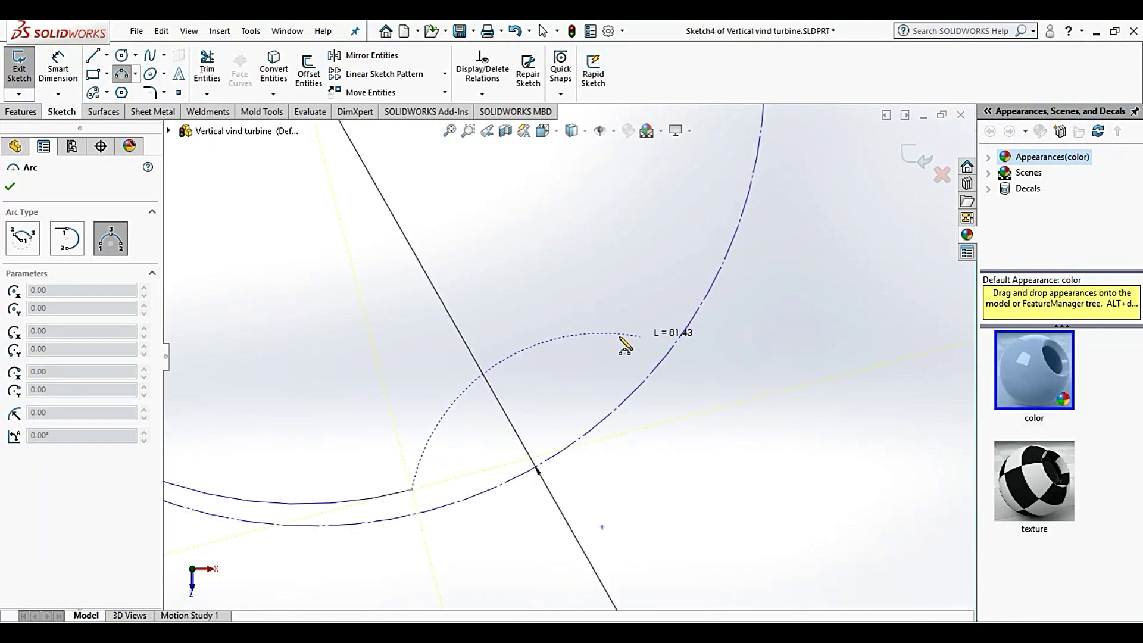
{"action": "left_click", "coordinate": [650, 290]}
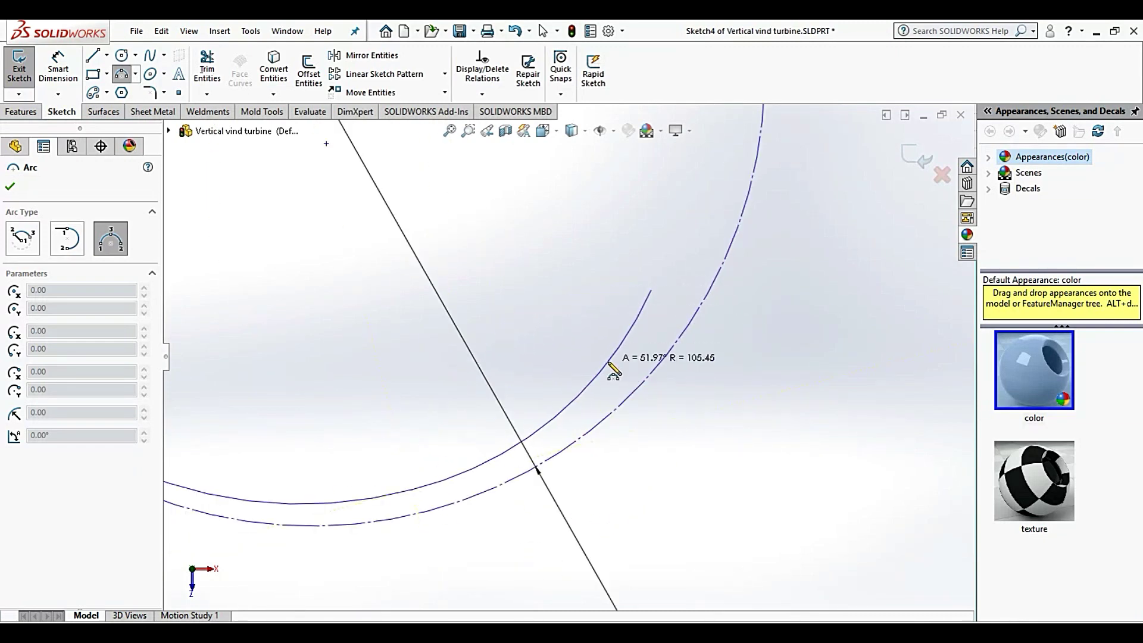
{"action": "left_click", "coordinate": [484, 446]}
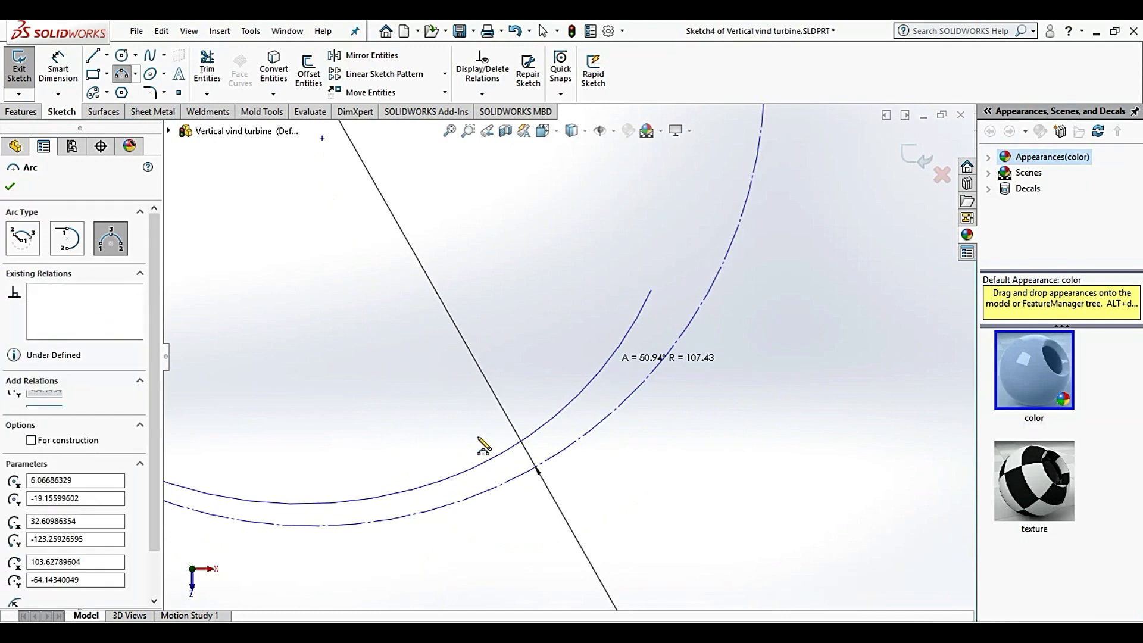
Draw the second three-point arc starting from the first arc's lower end.
{"action": "left_click", "coordinate": [412, 490]}
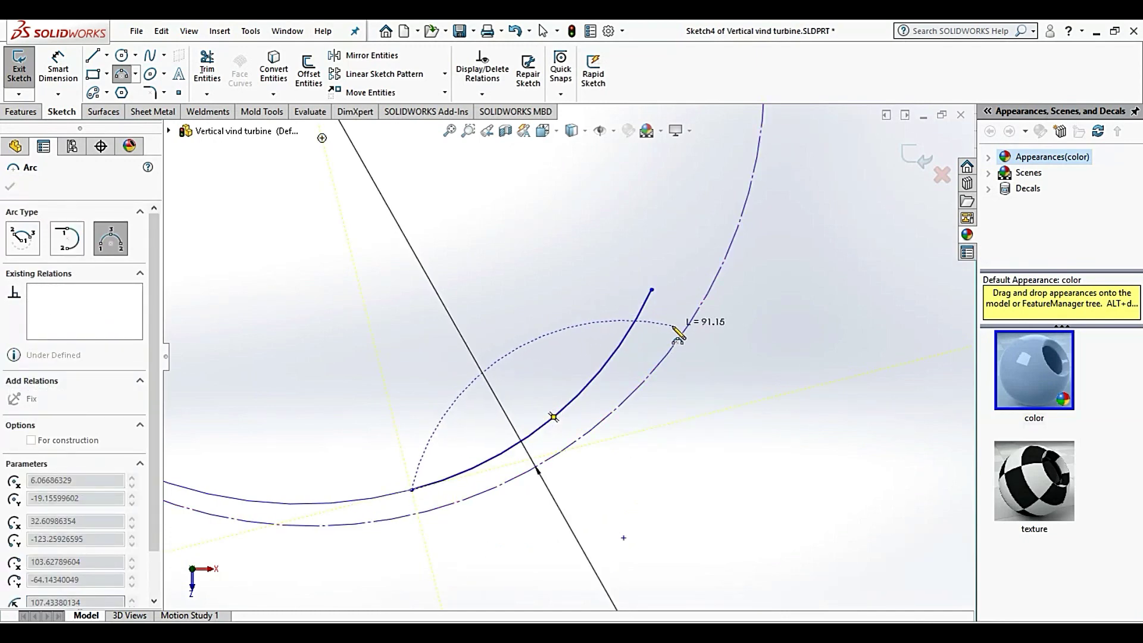
{"action": "left_click", "coordinate": [669, 330]}
{"action": "left_click", "coordinate": [601, 416]}
{"action": "scroll", "coordinate": [706, 316], "scroll_direction": "down", "scroll_amount": 2}
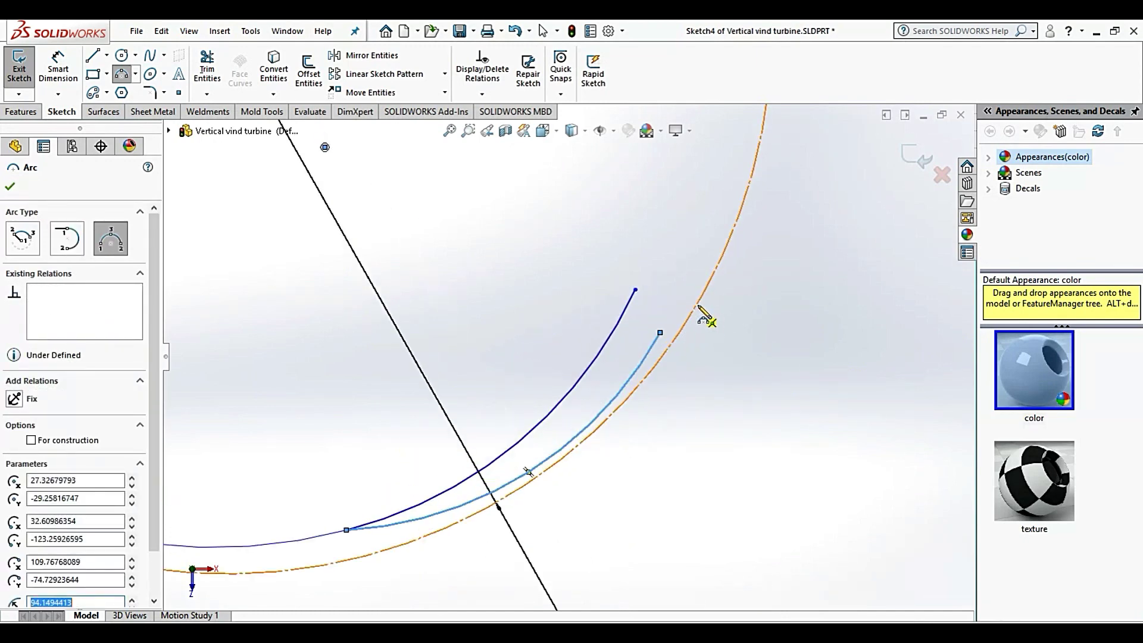
{"action": "scroll", "coordinate": [705, 316], "scroll_direction": "down", "scroll_amount": 1}
{"action": "key", "text": "Escape"}
Close the airfoil with a spline rounding the tip between the two arcs.
{"action": "scroll", "coordinate": [645, 339], "scroll_direction": "down", "scroll_amount": 1}
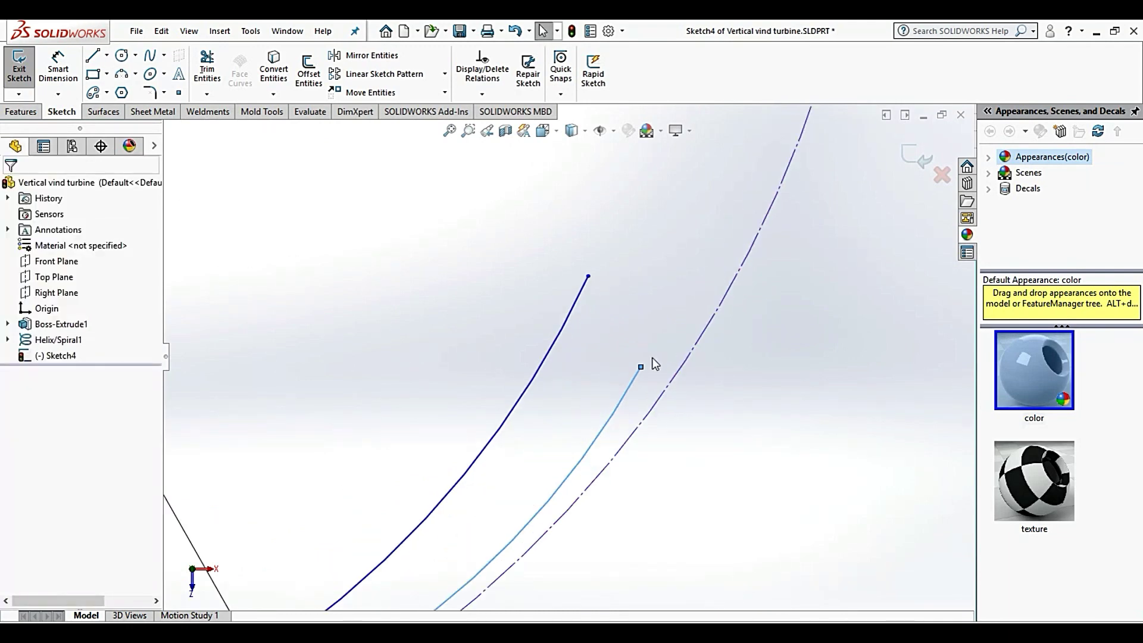
{"action": "left_click", "coordinate": [640, 367]}
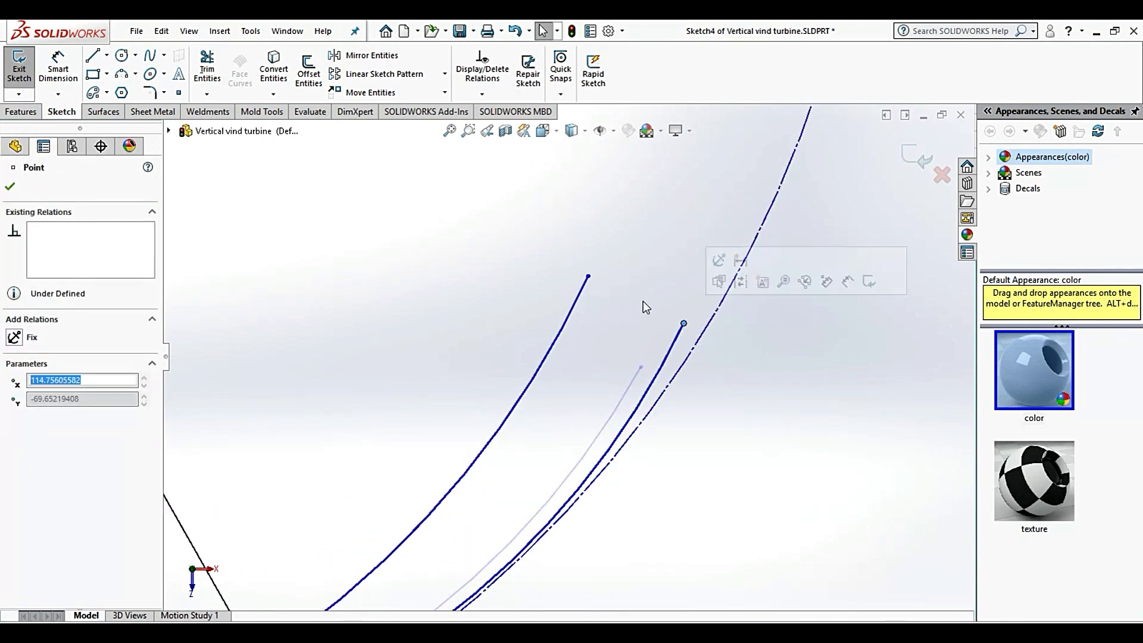
{"action": "scroll", "coordinate": [643, 306], "scroll_direction": "up", "scroll_amount": 2}
{"action": "key", "text": "Escape"}
{"action": "scroll", "coordinate": [612, 291], "scroll_direction": "down", "scroll_amount": 2}
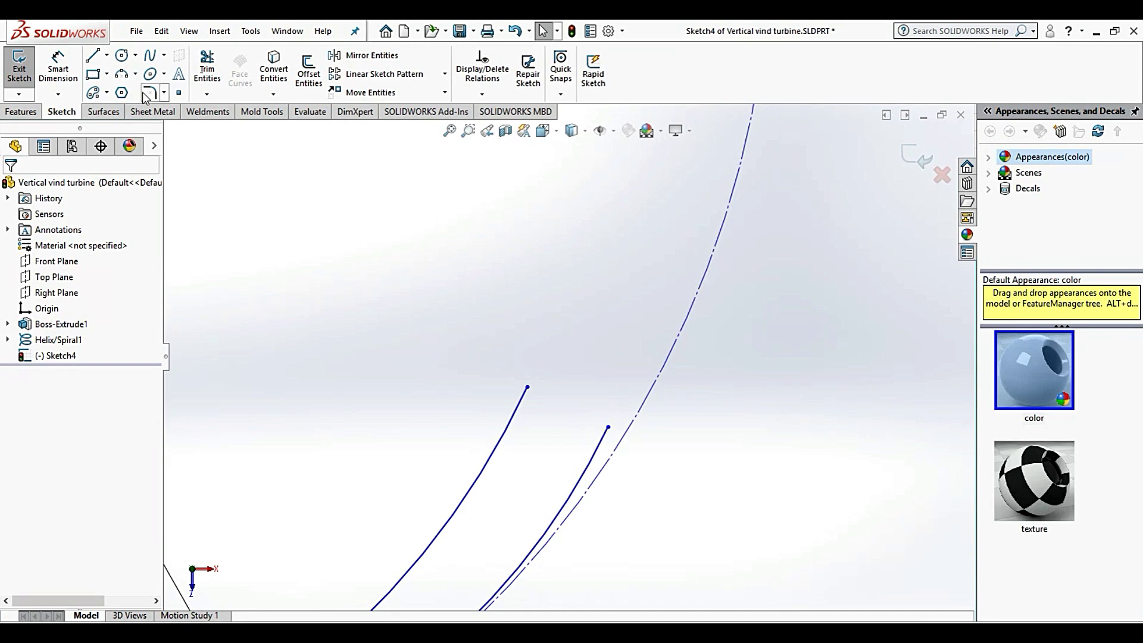
{"action": "left_click", "coordinate": [150, 61]}
{"action": "scroll", "coordinate": [594, 396], "scroll_direction": "down", "scroll_amount": 2}
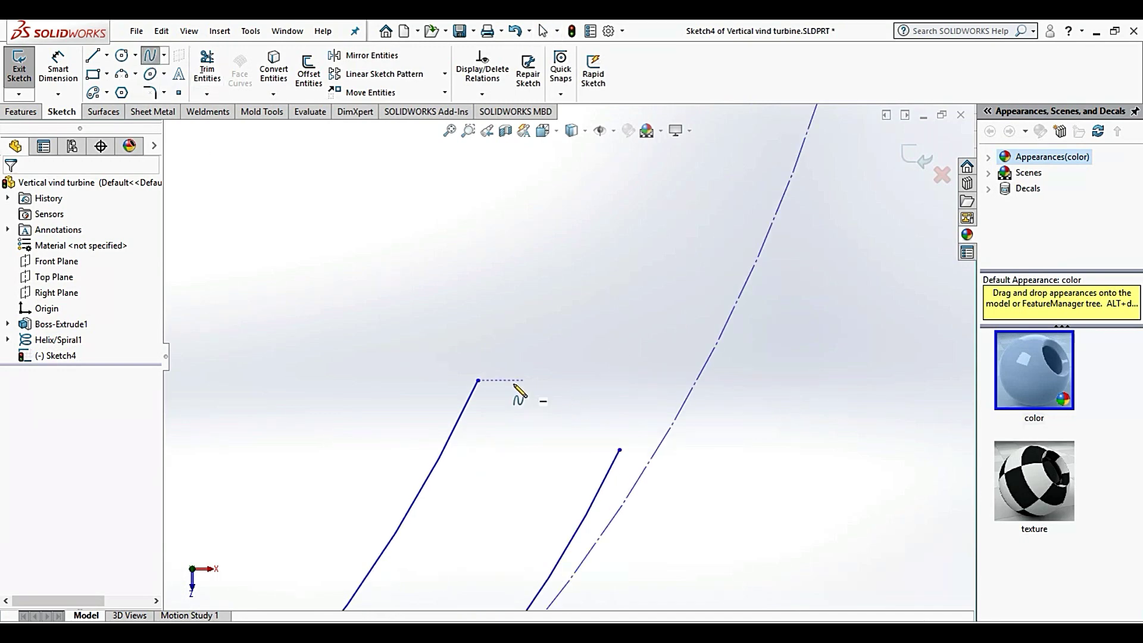
{"action": "left_click", "coordinate": [477, 380]}
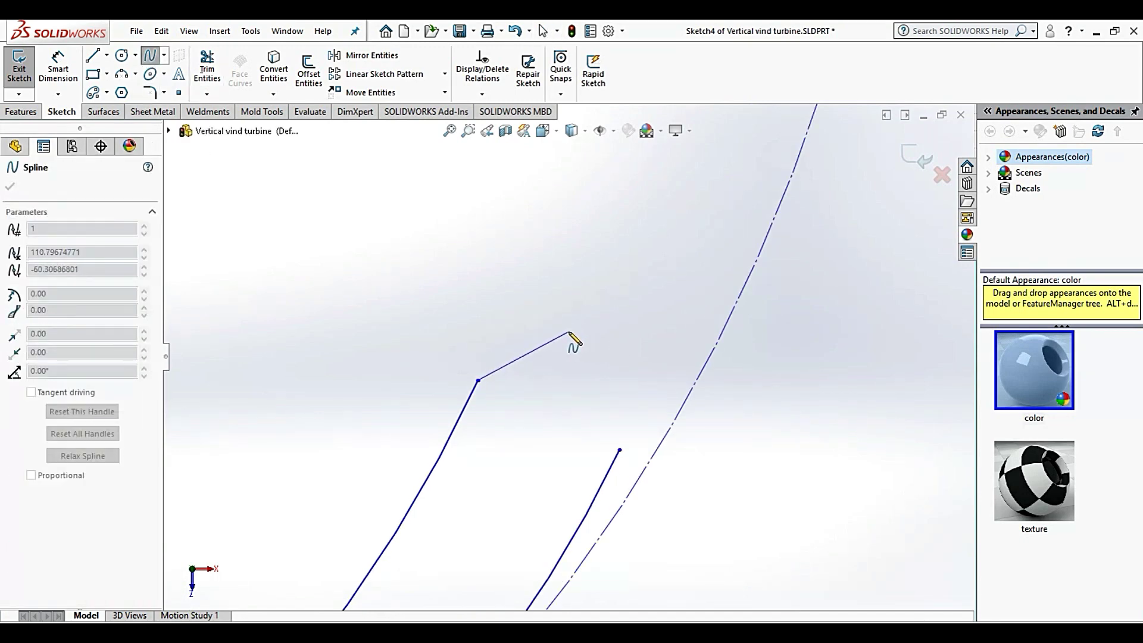
{"action": "left_click", "coordinate": [571, 331]}
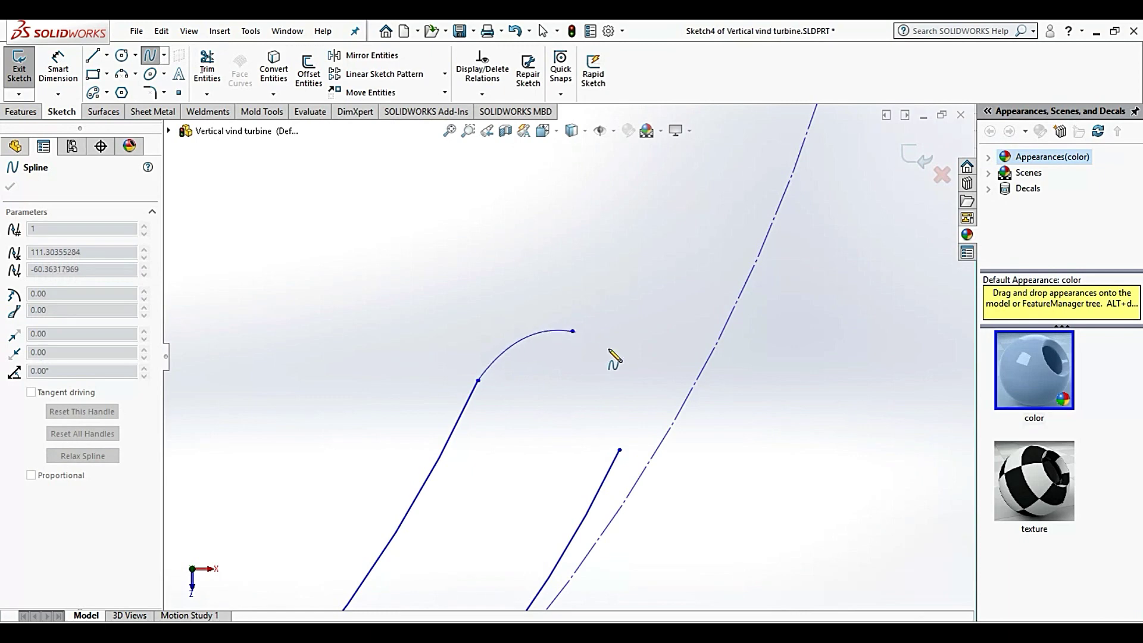
{"action": "left_click", "coordinate": [619, 450]}
Dimension the blade chord between its end points to 98.
{"action": "scroll", "coordinate": [619, 453], "scroll_direction": "up", "scroll_amount": 3}
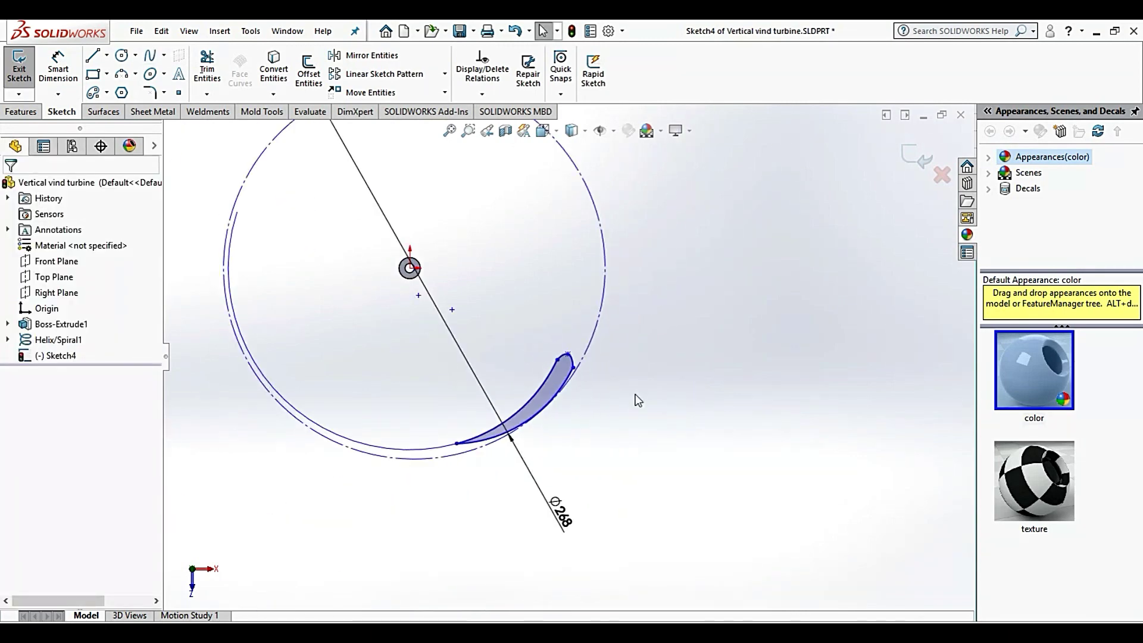
{"action": "scroll", "coordinate": [584, 352], "scroll_direction": "down", "scroll_amount": 2}
{"action": "scroll", "coordinate": [583, 351], "scroll_direction": "down", "scroll_amount": 2}
{"action": "scroll", "coordinate": [583, 351], "scroll_direction": "down", "scroll_amount": 2}
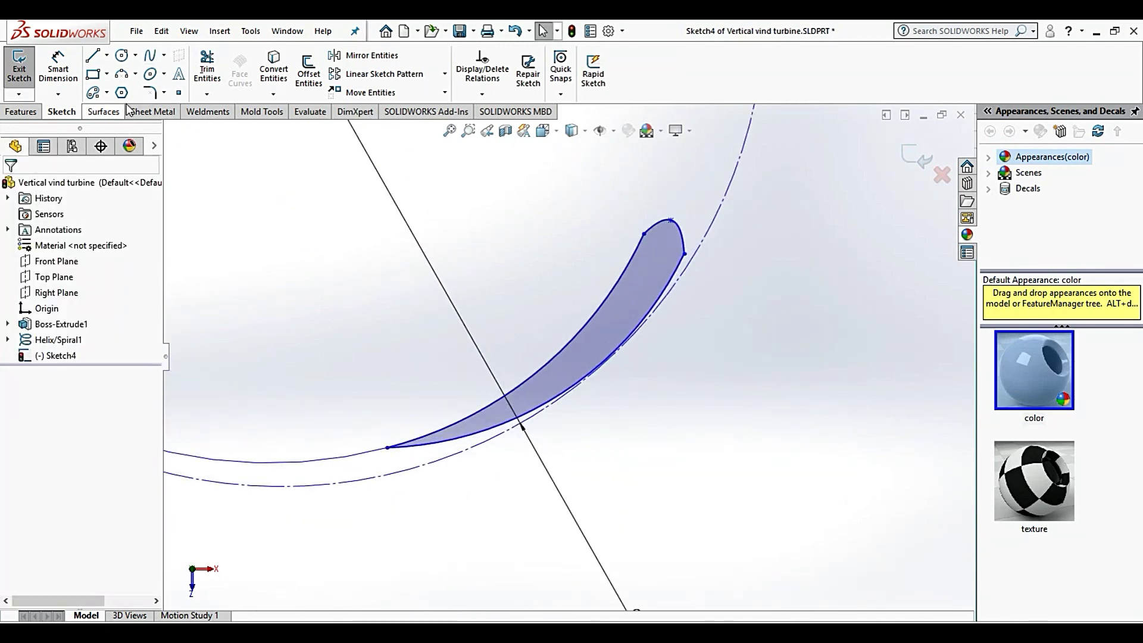
{"action": "left_click", "coordinate": [77, 80]}
{"action": "left_click", "coordinate": [671, 221]}
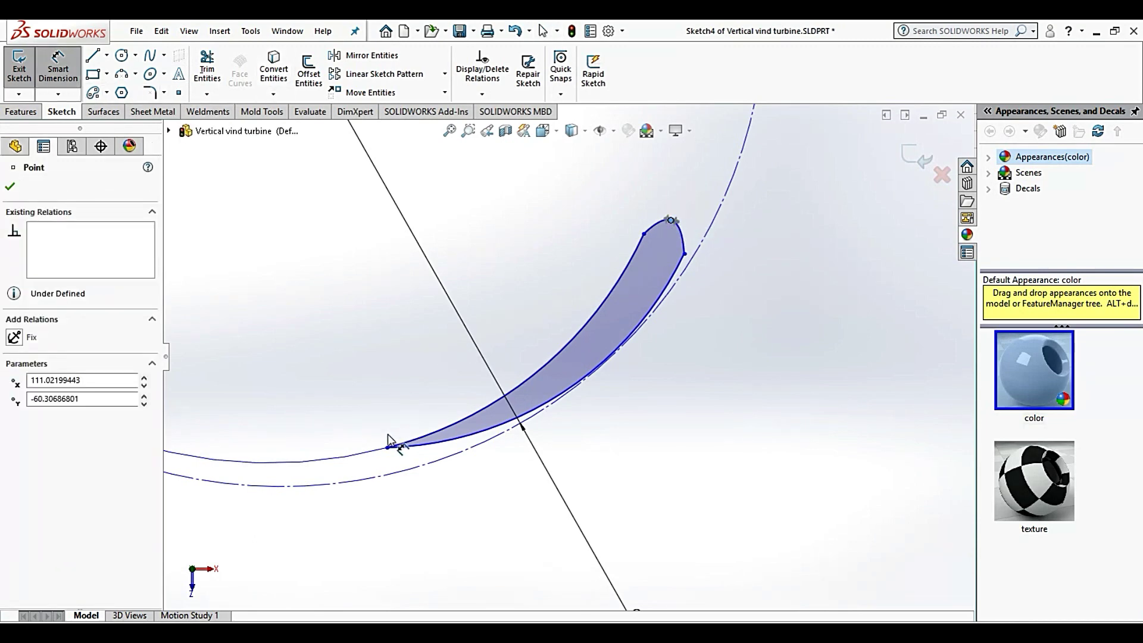
{"action": "left_click", "coordinate": [387, 447]}
{"action": "left_click", "coordinate": [670, 437]}
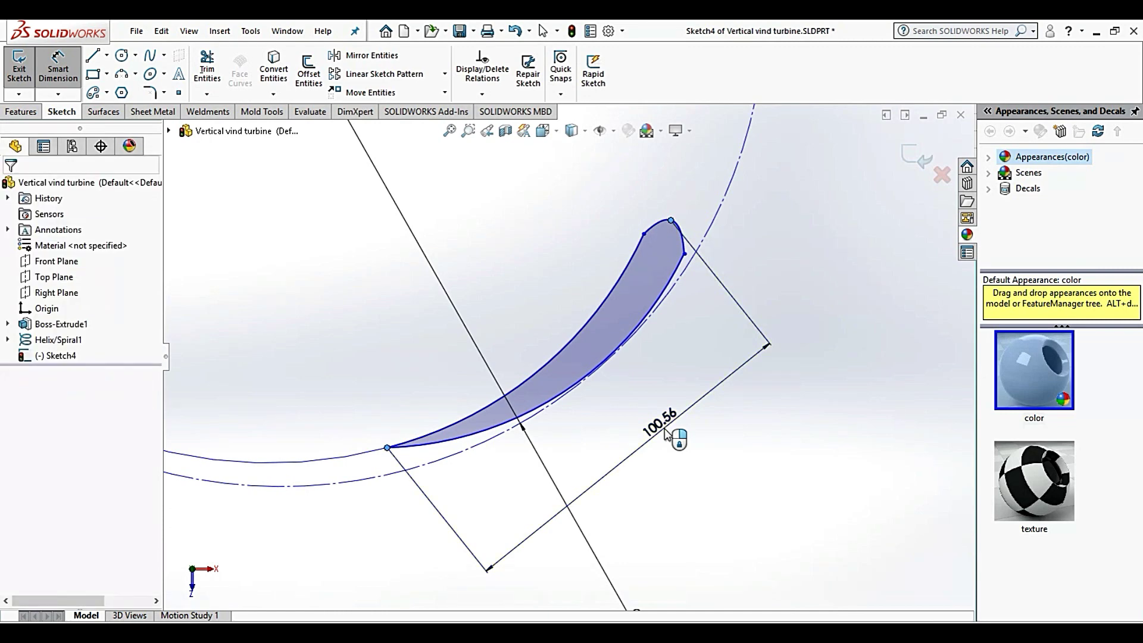
{"action": "left_click", "coordinate": [665, 434]}
{"action": "type", "text": "98"}
{"action": "key", "text": "Return"}
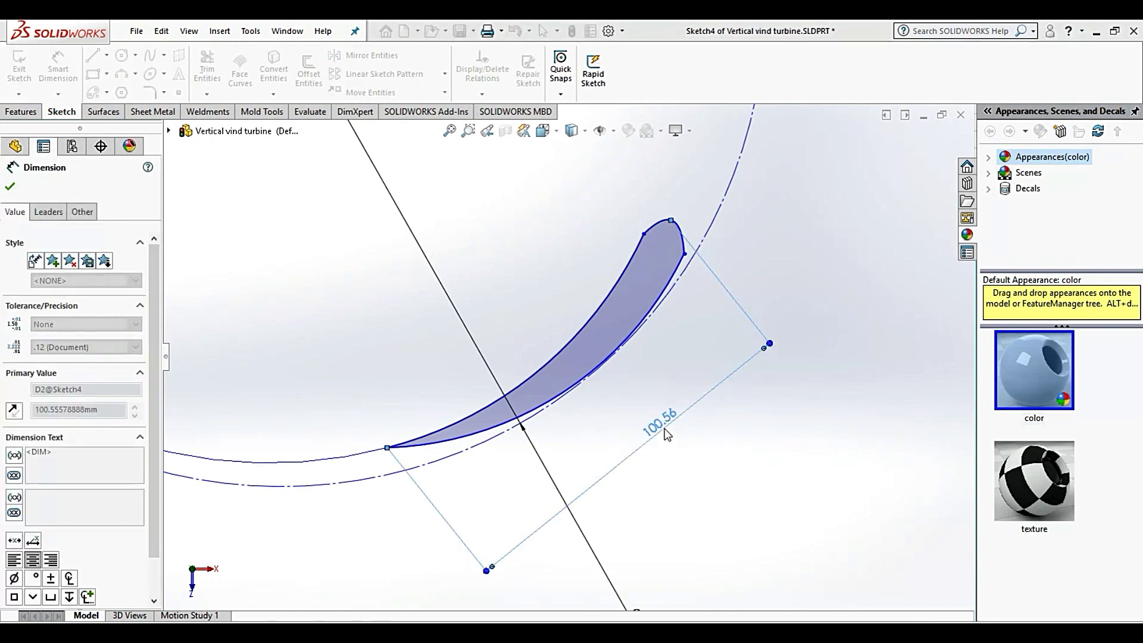
{"action": "key", "text": "Escape"}
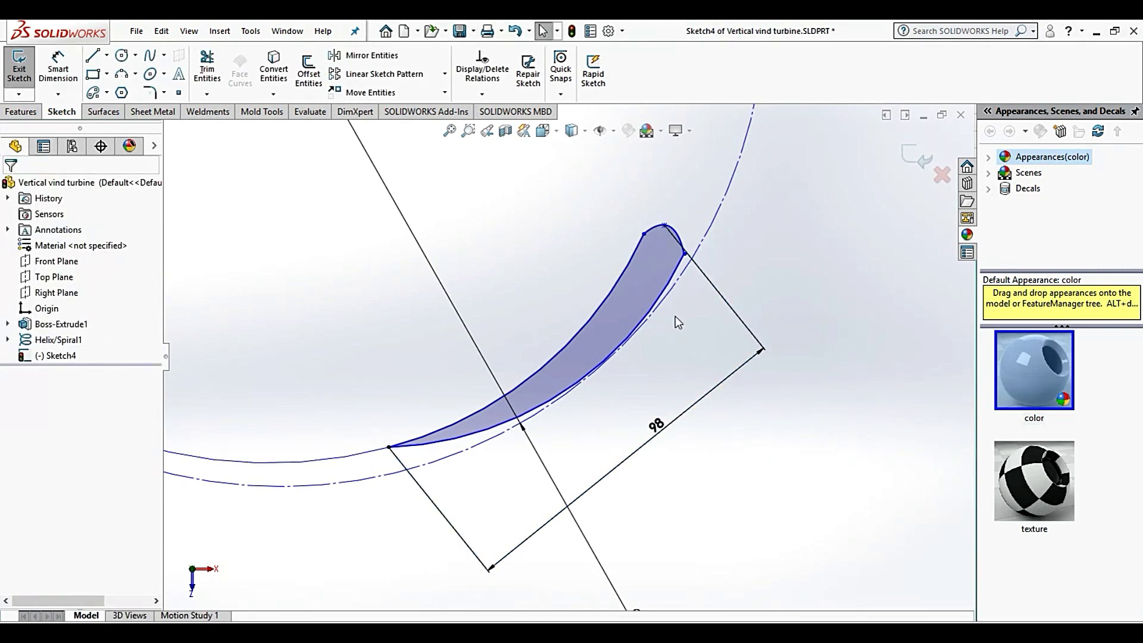
Set the upper arc radius to R170 and the lower arc radius to R100.
{"action": "scroll", "coordinate": [563, 409], "scroll_direction": "down", "scroll_amount": 1}
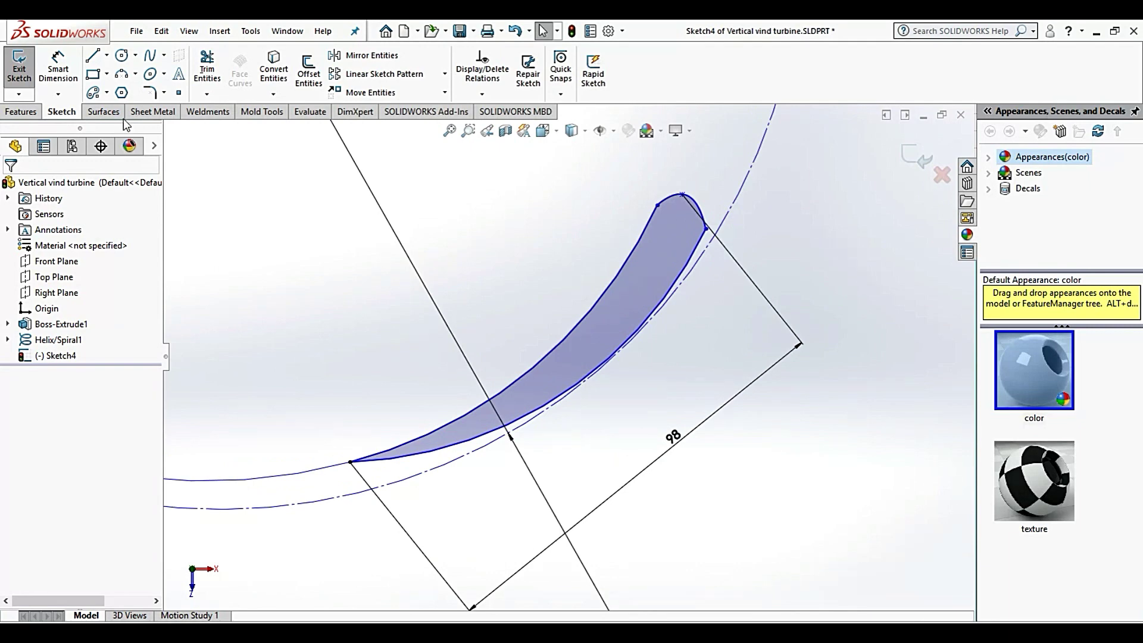
{"action": "left_click", "coordinate": [57, 66]}
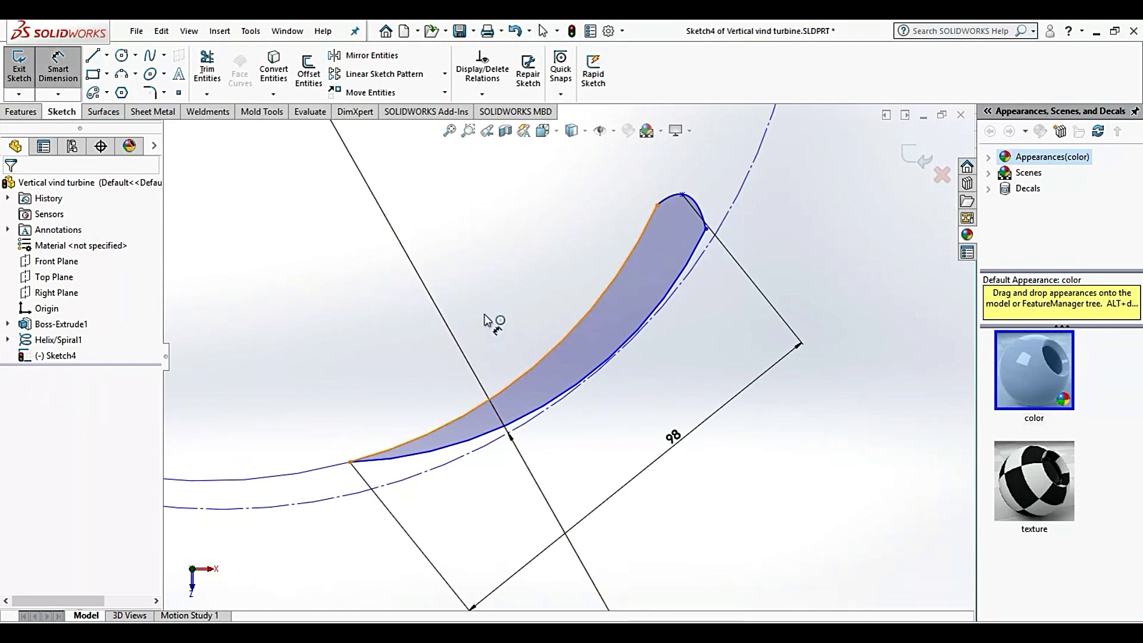
{"action": "left_click", "coordinate": [524, 363]}
{"action": "left_click", "coordinate": [479, 298]}
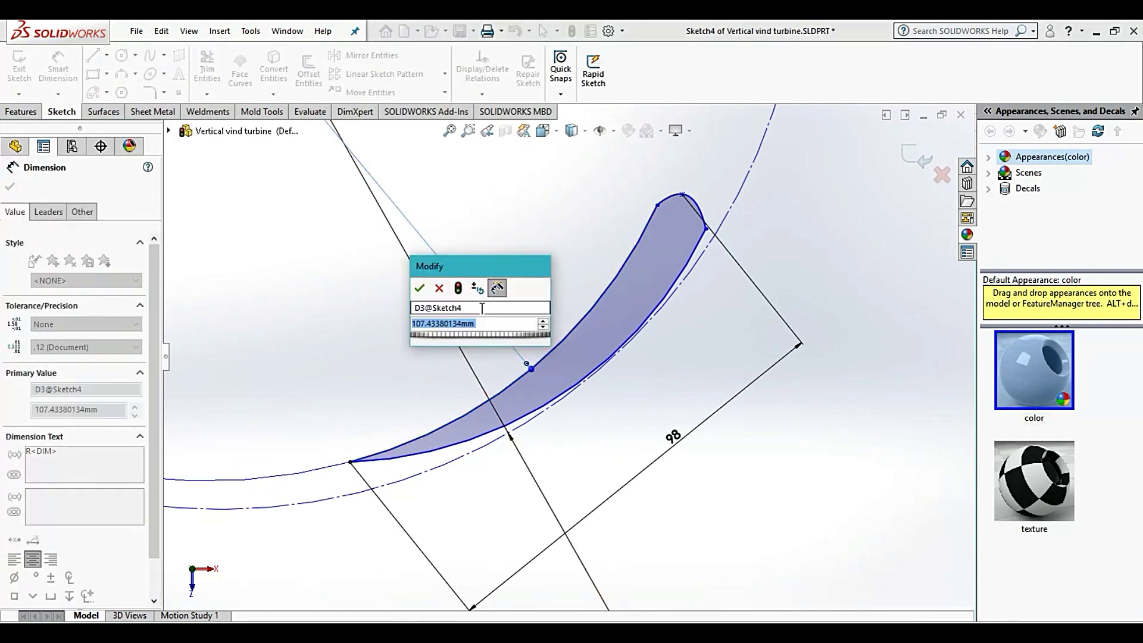
{"action": "type", "text": "170"}
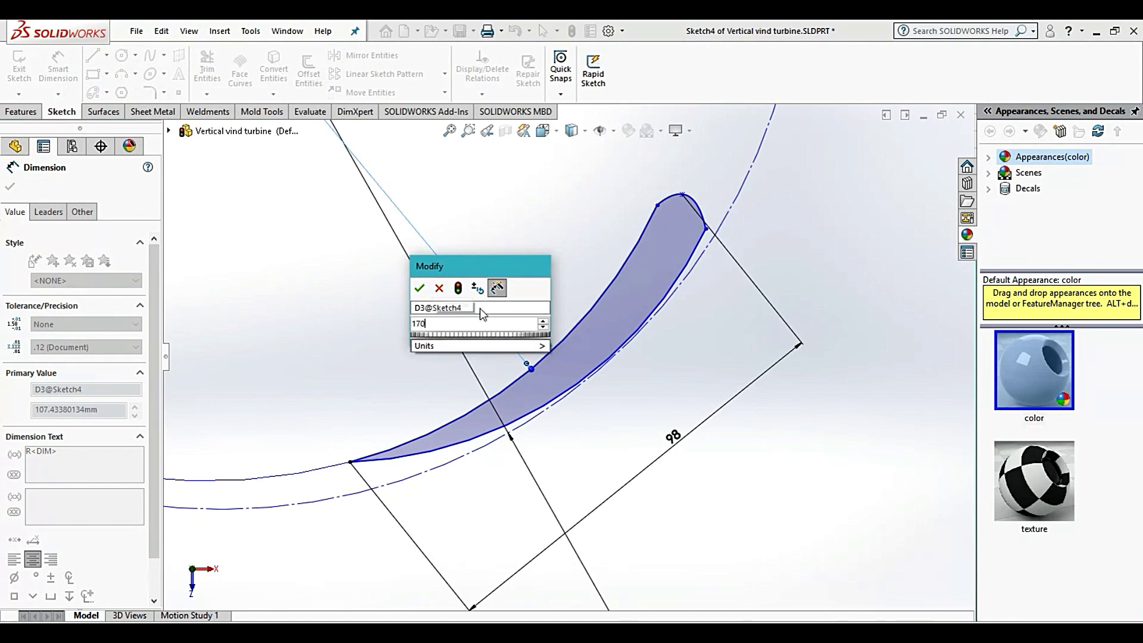
{"action": "key", "text": "Return"}
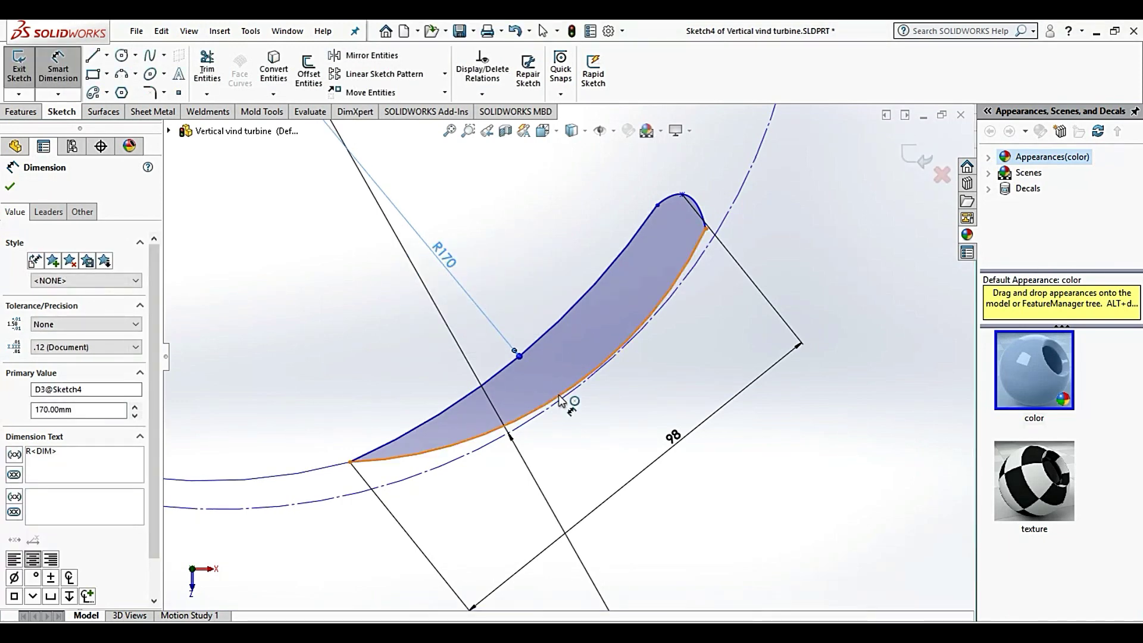
{"action": "left_click", "coordinate": [562, 389]}
{"action": "left_click", "coordinate": [539, 291]}
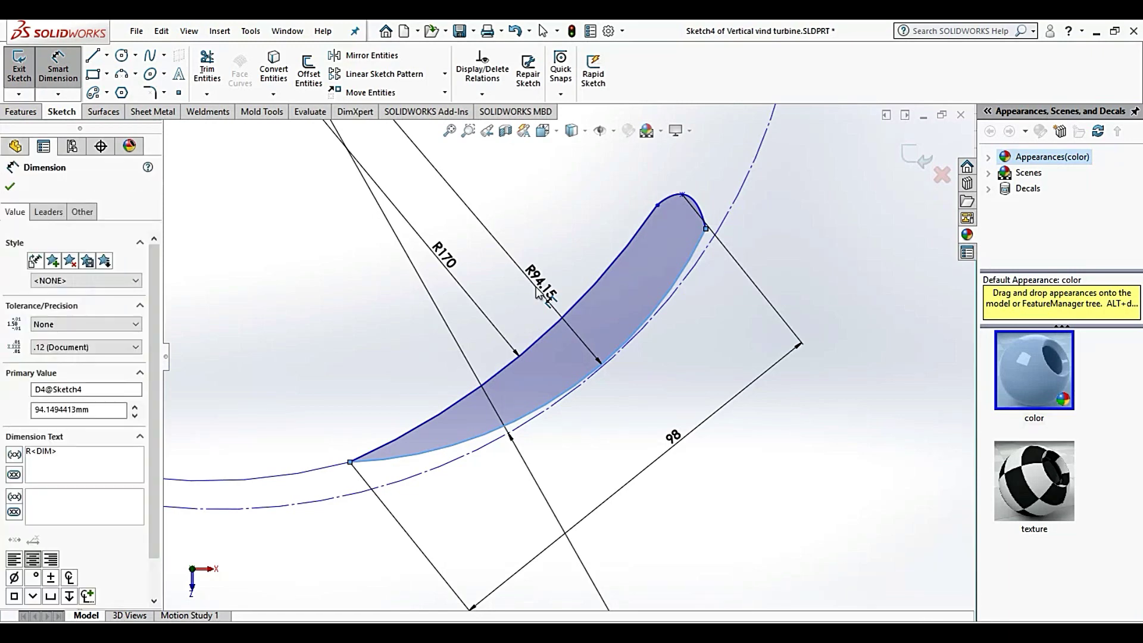
{"action": "type", "text": "100"}
{"action": "key", "text": "Return"}
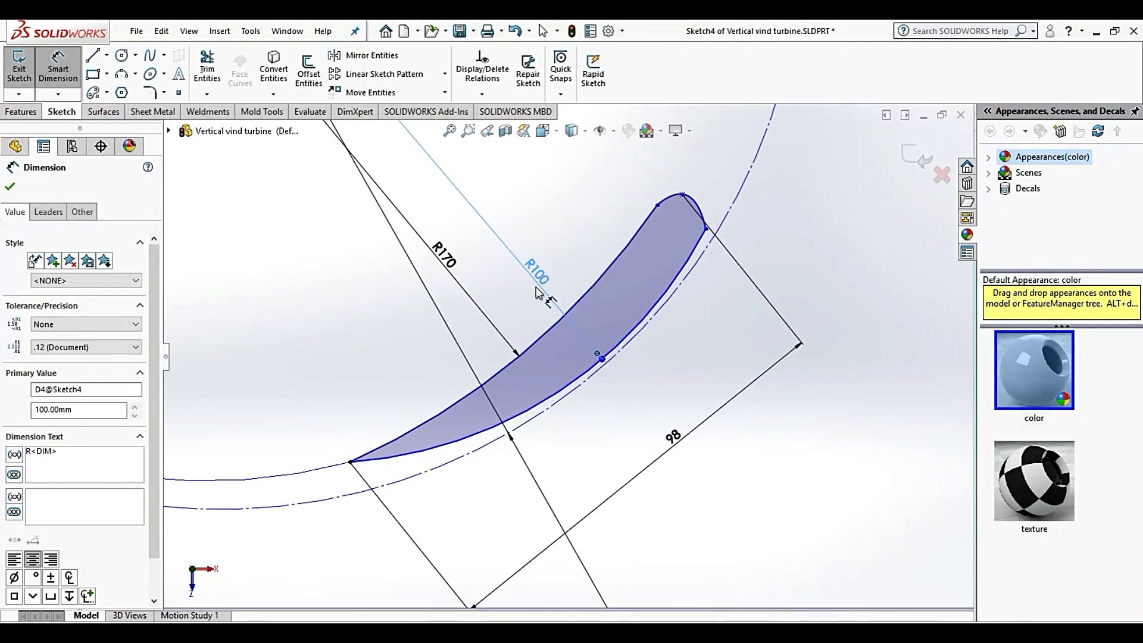
{"action": "key", "text": "Escape"}
{"action": "scroll", "coordinate": [731, 258], "scroll_direction": "down", "scroll_amount": 2}
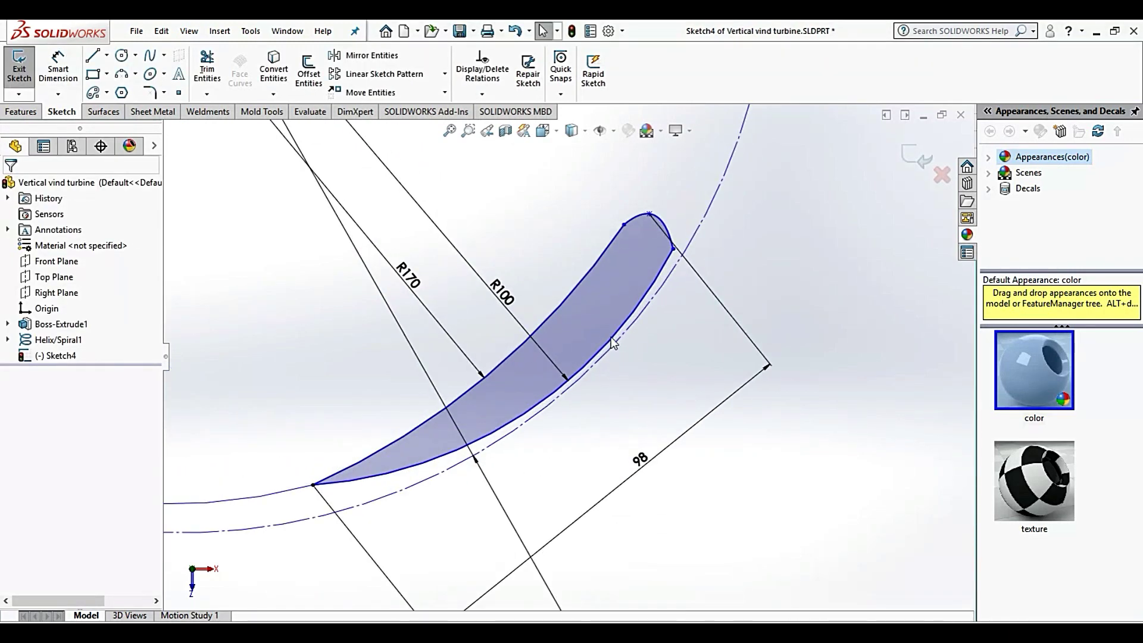
Make the blade's lower arc tangent to the Ø268 circle.
{"action": "left_click", "coordinate": [606, 349]}
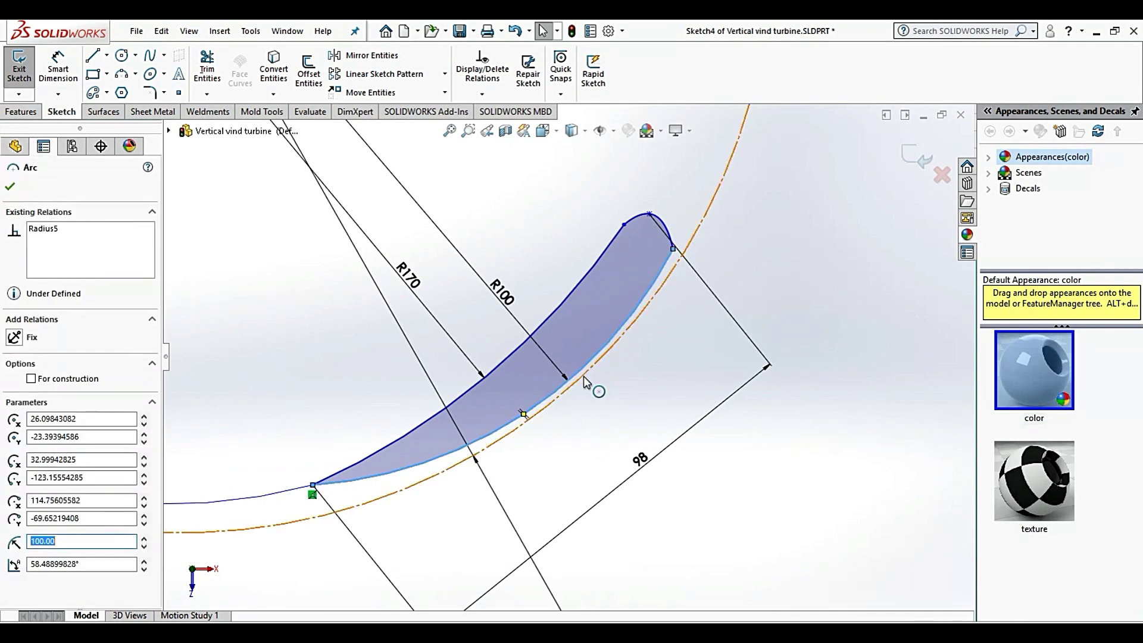
{"action": "left_click", "coordinate": [444, 403], "text": "ctrl"}
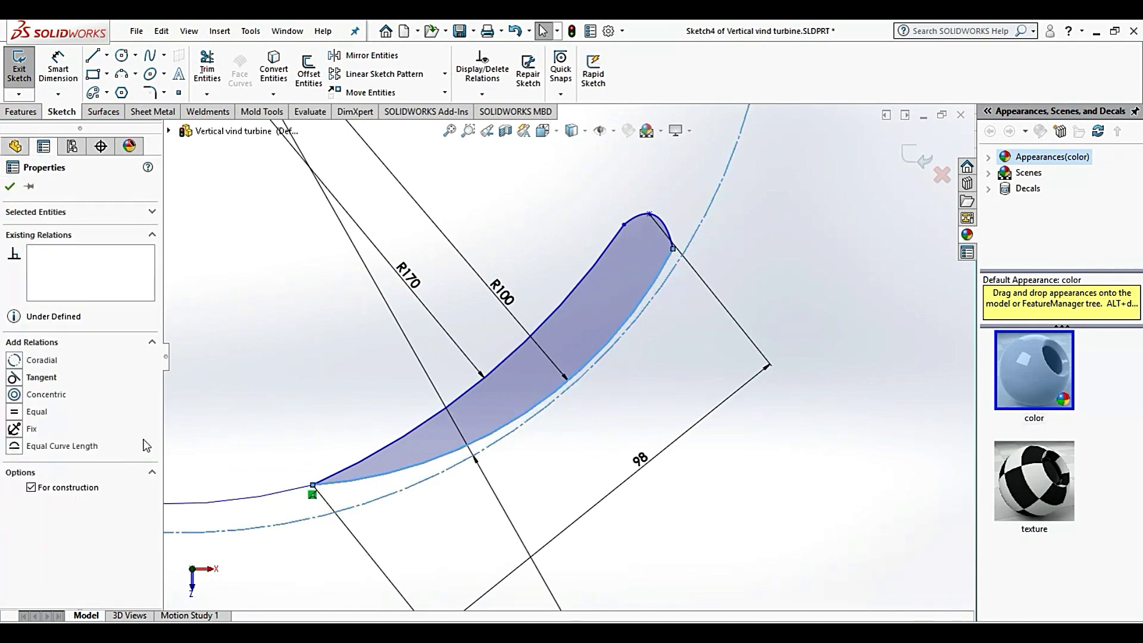
{"action": "left_click", "coordinate": [41, 377]}
{"action": "left_click", "coordinate": [775, 243]}
{"action": "scroll", "coordinate": [654, 267], "scroll_direction": "up", "scroll_amount": 4}
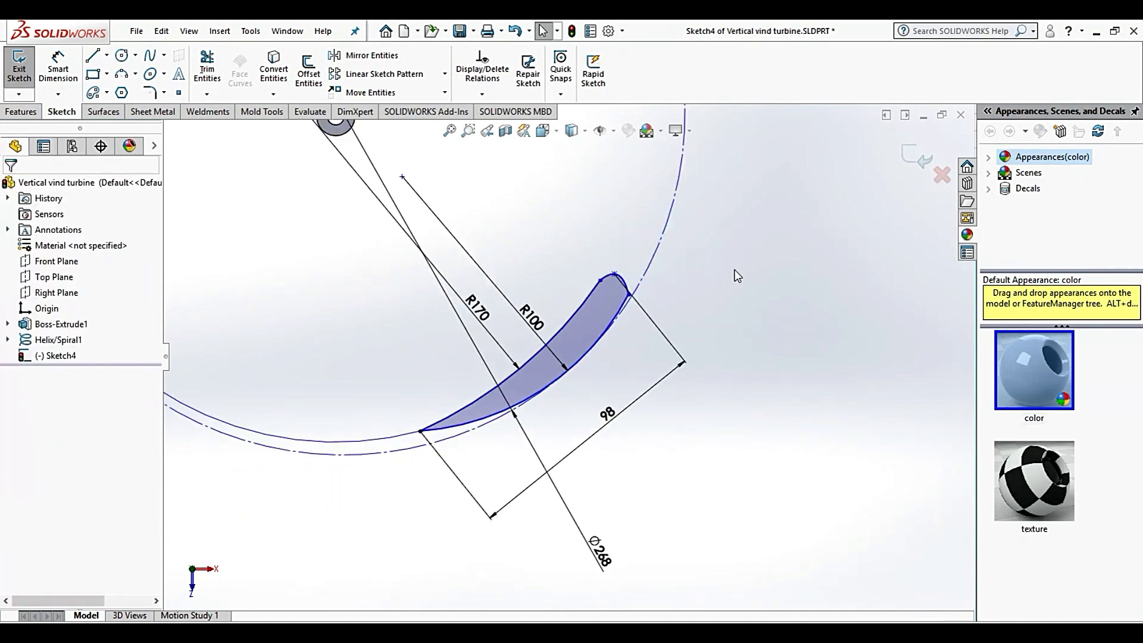
{"action": "scroll", "coordinate": [525, 296], "scroll_direction": "up", "scroll_amount": 3}
{"action": "scroll", "coordinate": [369, 168], "scroll_direction": "down", "scroll_amount": 2}
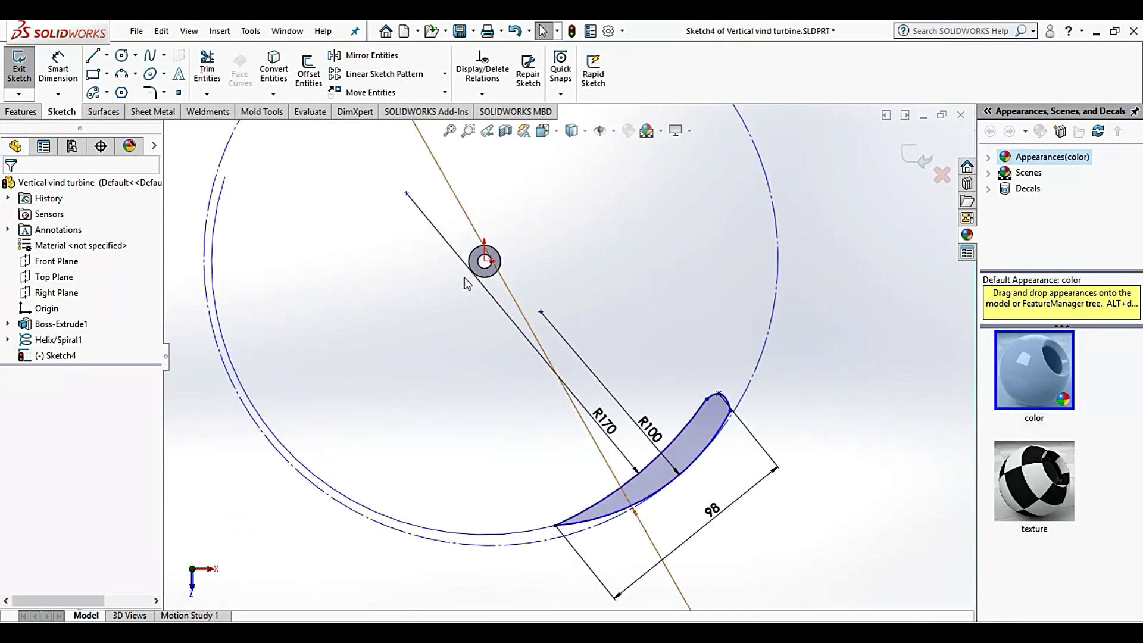
{"action": "scroll", "coordinate": [678, 474], "scroll_direction": "down", "scroll_amount": 3}
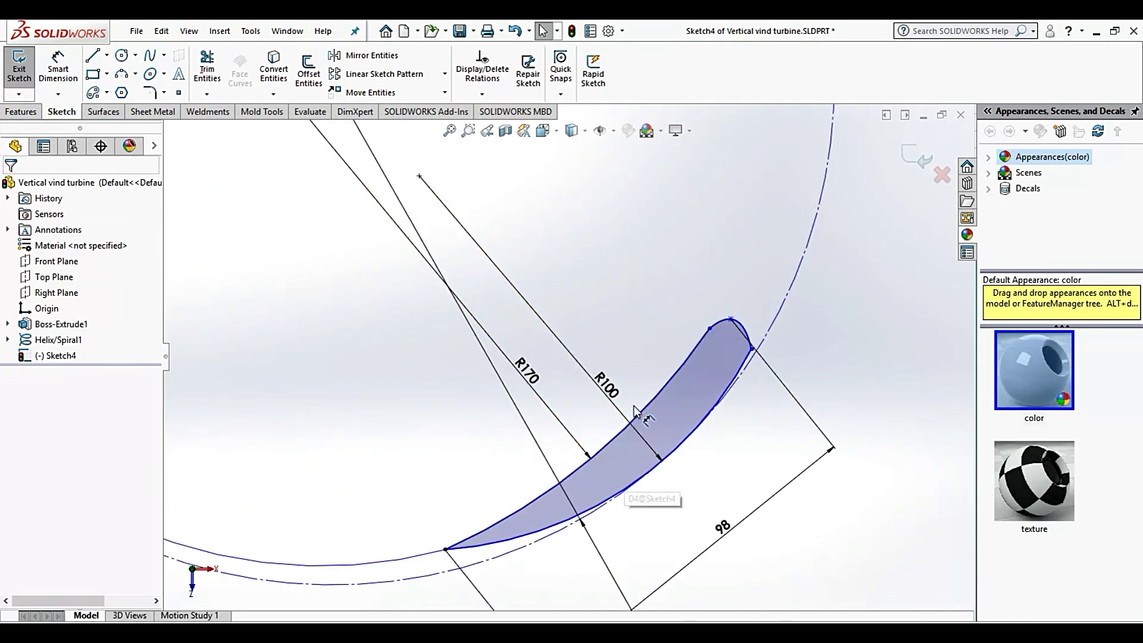
{"action": "scroll", "coordinate": [659, 433], "scroll_direction": "down", "scroll_amount": 2}
{"action": "scroll", "coordinate": [702, 309], "scroll_direction": "down", "scroll_amount": 2}
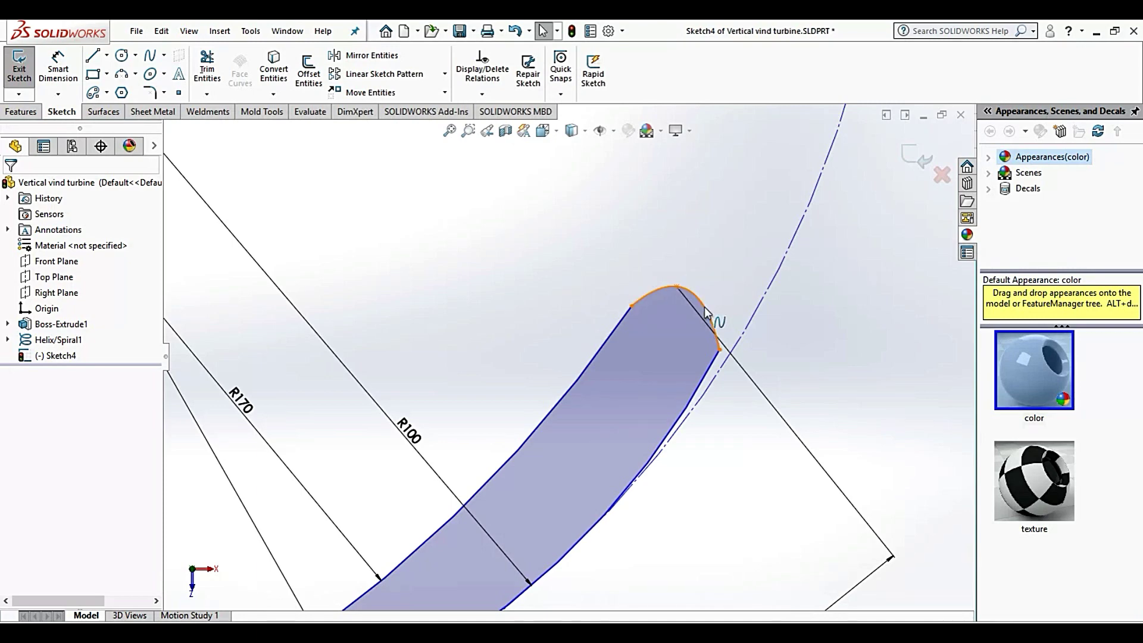
Add tangent relations between the spline tip and both blade arcs, then fit the sketch in view.
{"action": "left_click", "coordinate": [716, 365]}
{"action": "left_click", "coordinate": [709, 375], "text": "ctrl"}
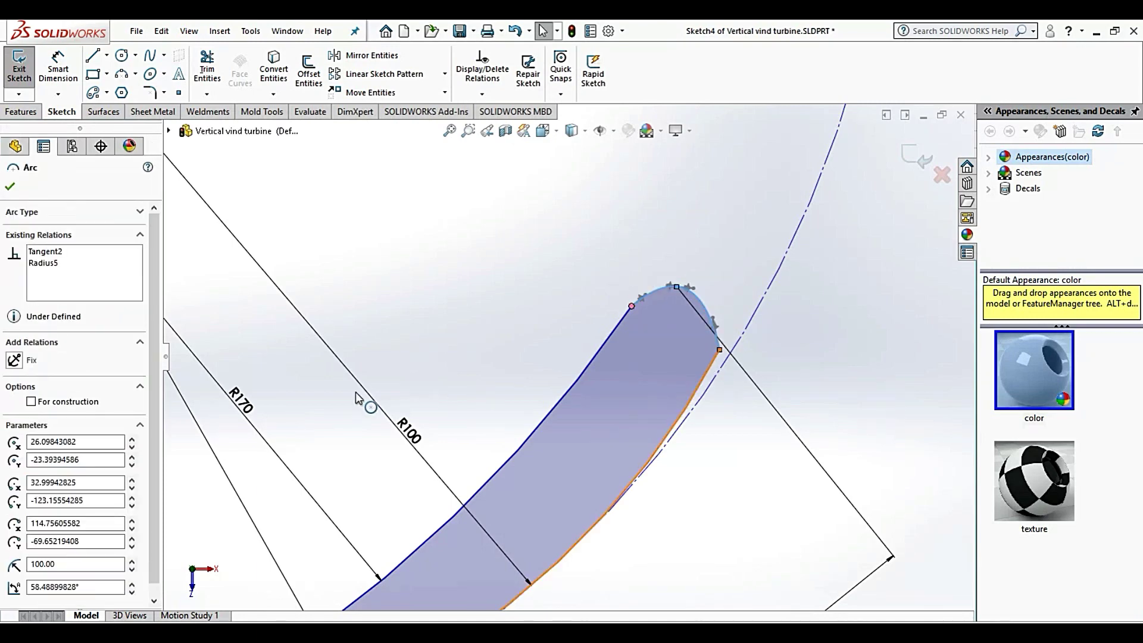
{"action": "left_click", "coordinate": [46, 363]}
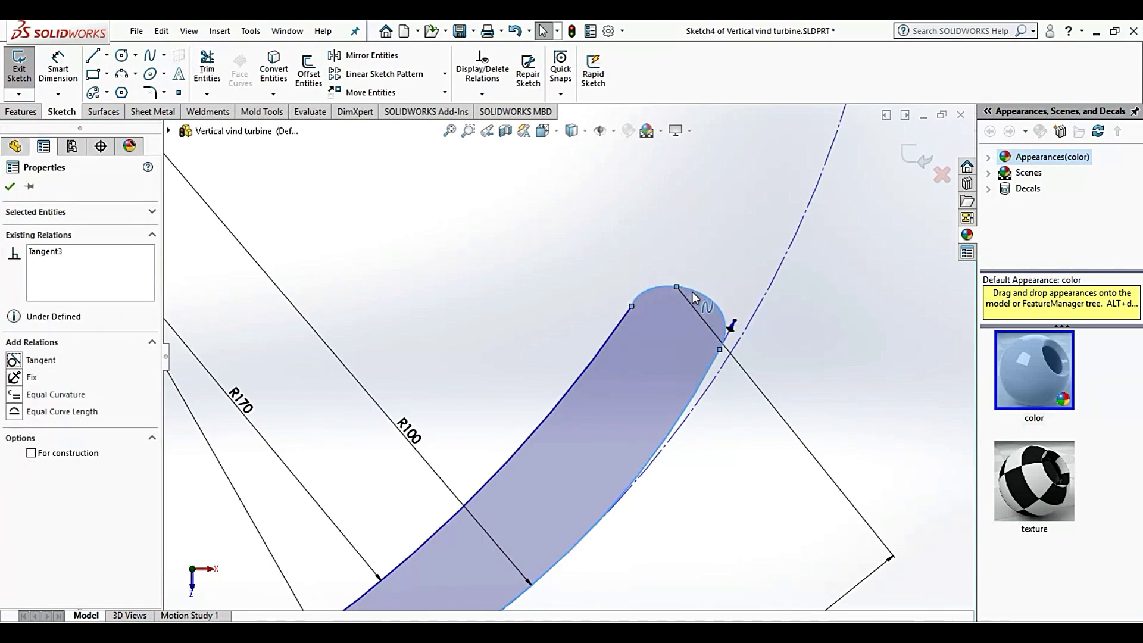
{"action": "left_click", "coordinate": [645, 295]}
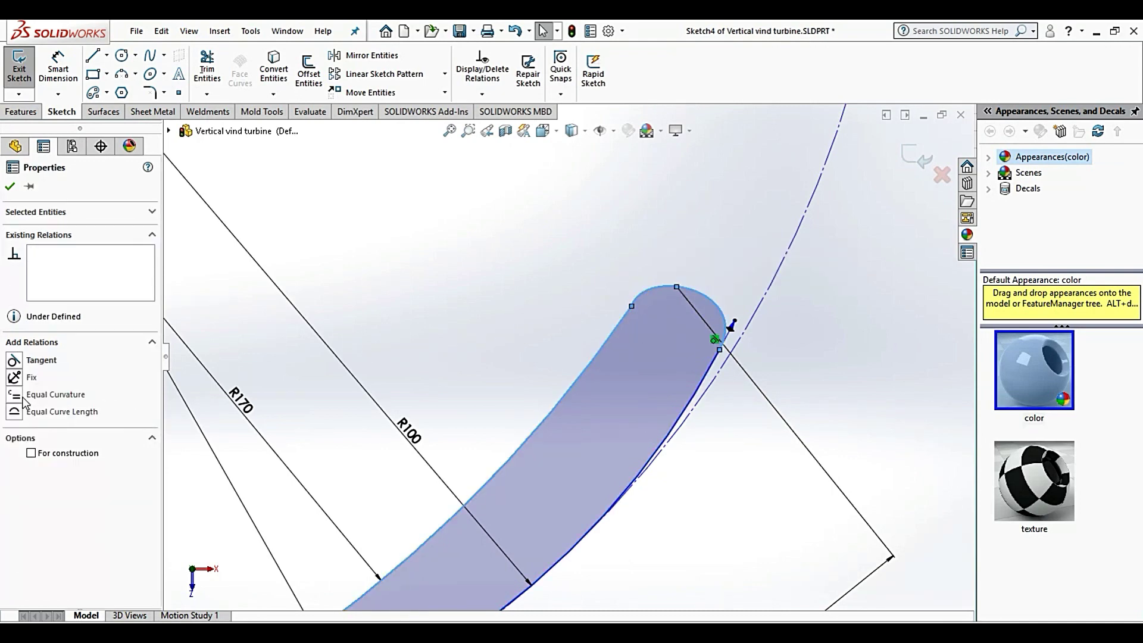
{"action": "left_click", "coordinate": [41, 361]}
{"action": "left_click", "coordinate": [849, 320]}
{"action": "key", "text": "f"}
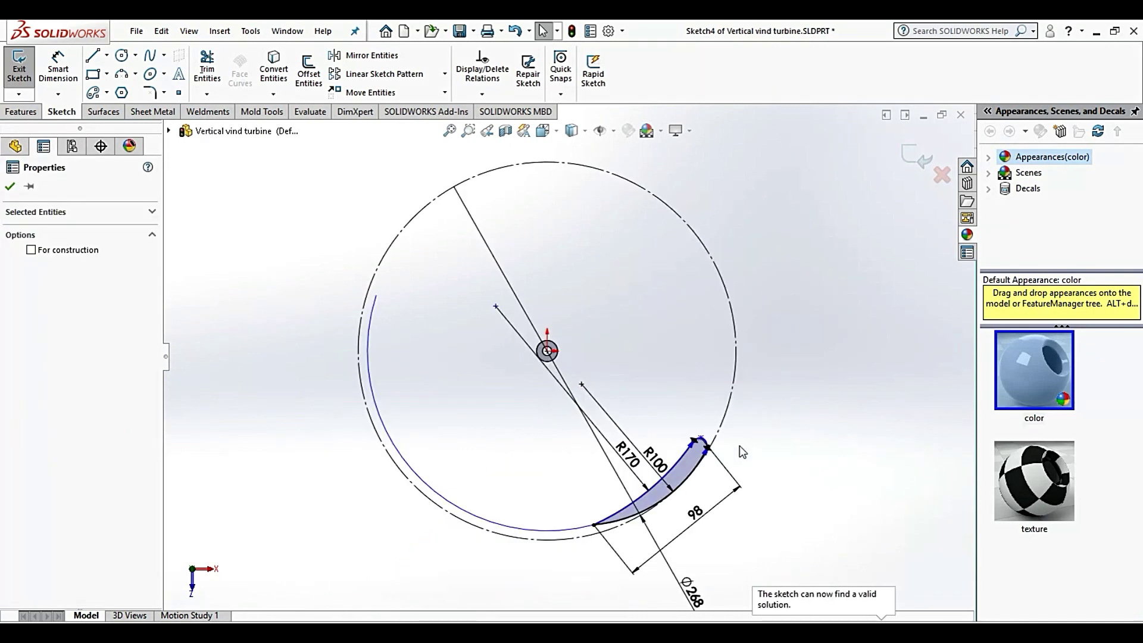
{"action": "scroll", "coordinate": [731, 471], "scroll_direction": "down", "scroll_amount": 10}
{"action": "scroll", "coordinate": [769, 355], "scroll_direction": "up", "scroll_amount": 8}
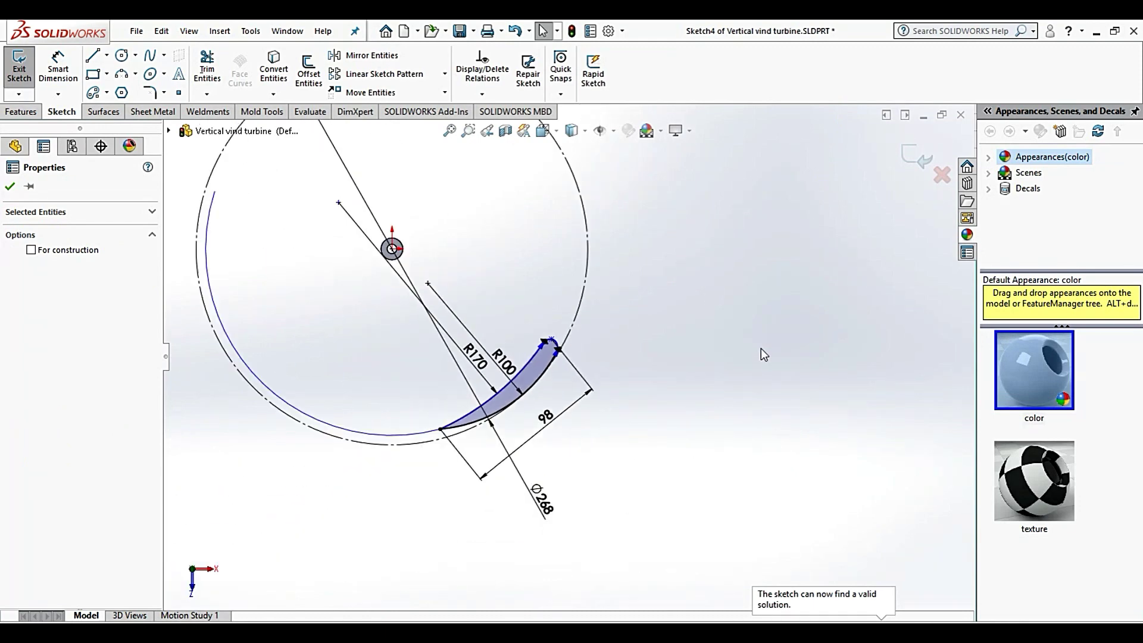
Close the blade sketch as Sketch4 and orbit to inspect the profile beside the shaft.
{"action": "left_click", "coordinate": [906, 162]}
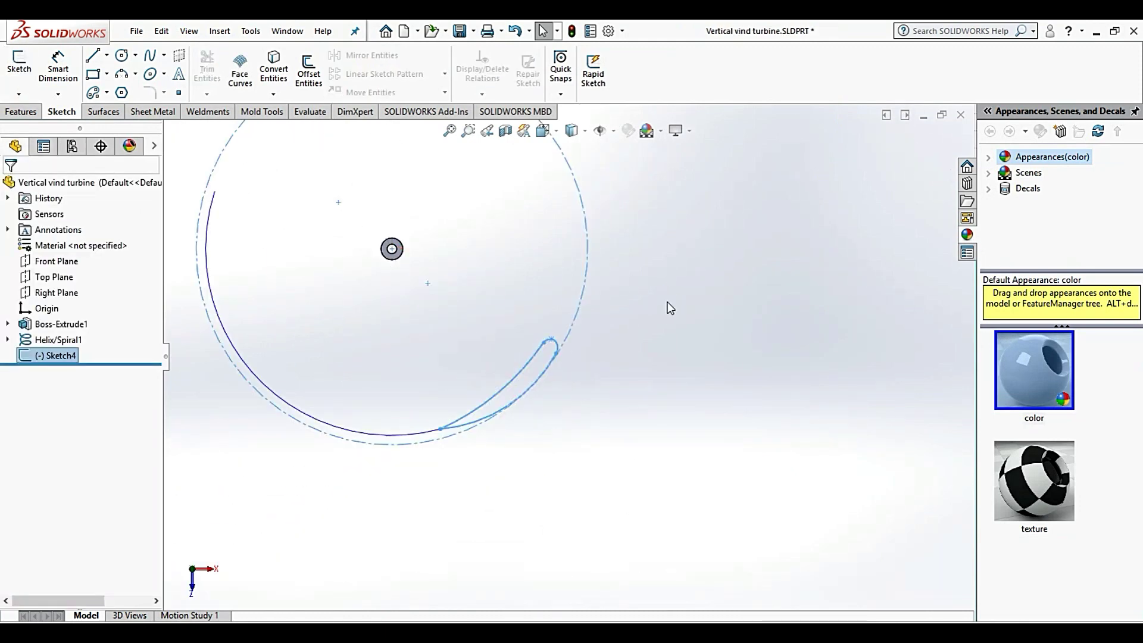
{"action": "middle_click_drag", "start_coordinate": [644, 330], "coordinate": [607, 258]}
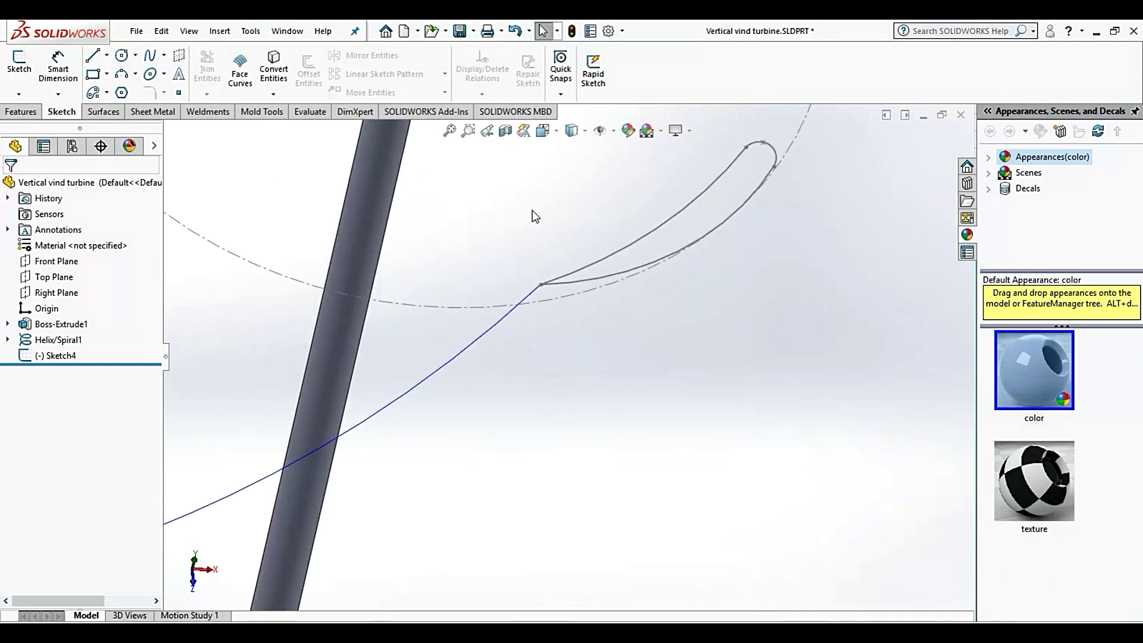
{"action": "scroll", "coordinate": [536, 214], "scroll_direction": "down", "scroll_amount": 5}
{"action": "scroll", "coordinate": [571, 420], "scroll_direction": "up", "scroll_amount": 3}
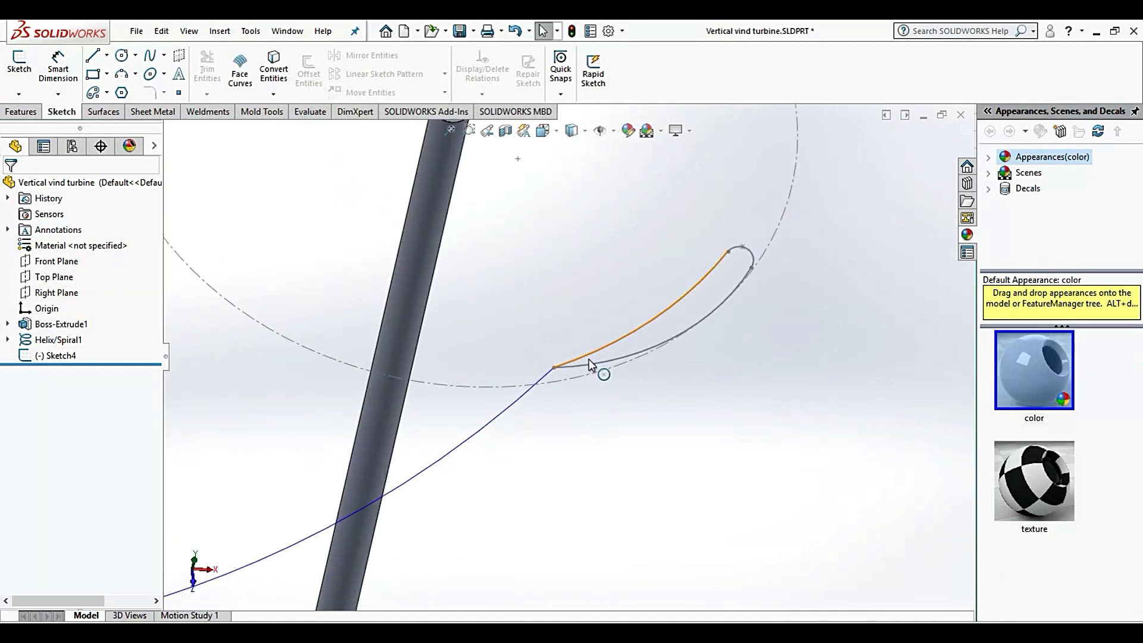
{"action": "scroll", "coordinate": [594, 368], "scroll_direction": "up", "scroll_amount": 5}
Tilt the view and select the shaft's top face.
{"action": "mouse_move", "coordinate": [587, 383]}
{"action": "middle_mouse_down"}
{"action": "mouse_move", "coordinate": [579, 312]}
{"action": "mouse_move", "coordinate": [617, 331]}
{"action": "middle_mouse_up"}
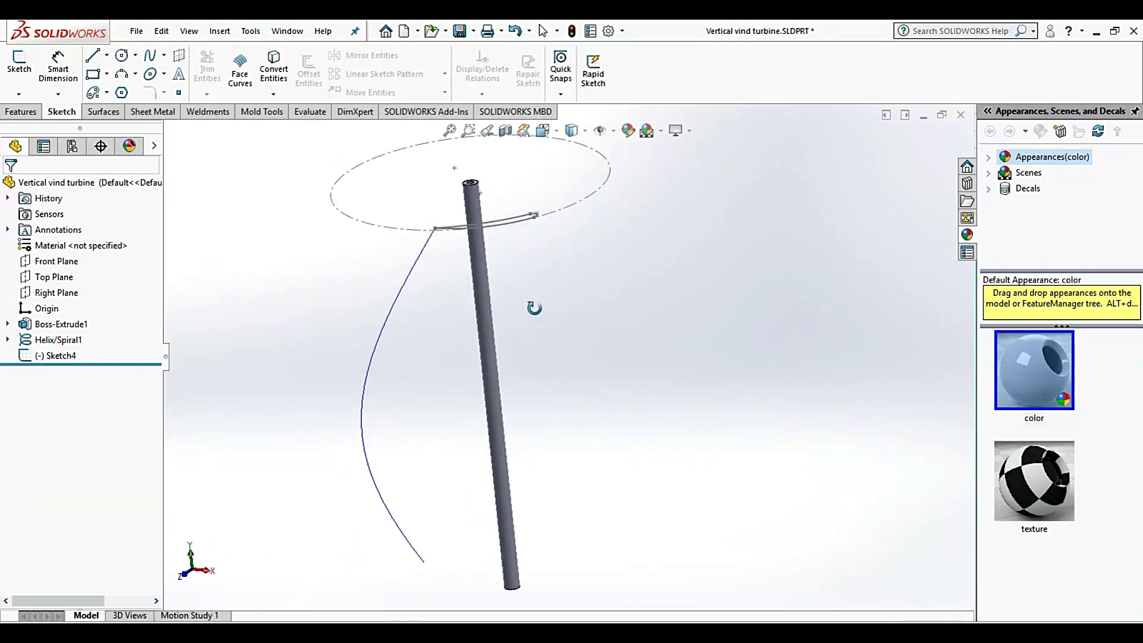
{"action": "scroll", "coordinate": [565, 252], "scroll_direction": "down", "scroll_amount": 2}
{"action": "scroll", "coordinate": [564, 252], "scroll_direction": "down", "scroll_amount": 4}
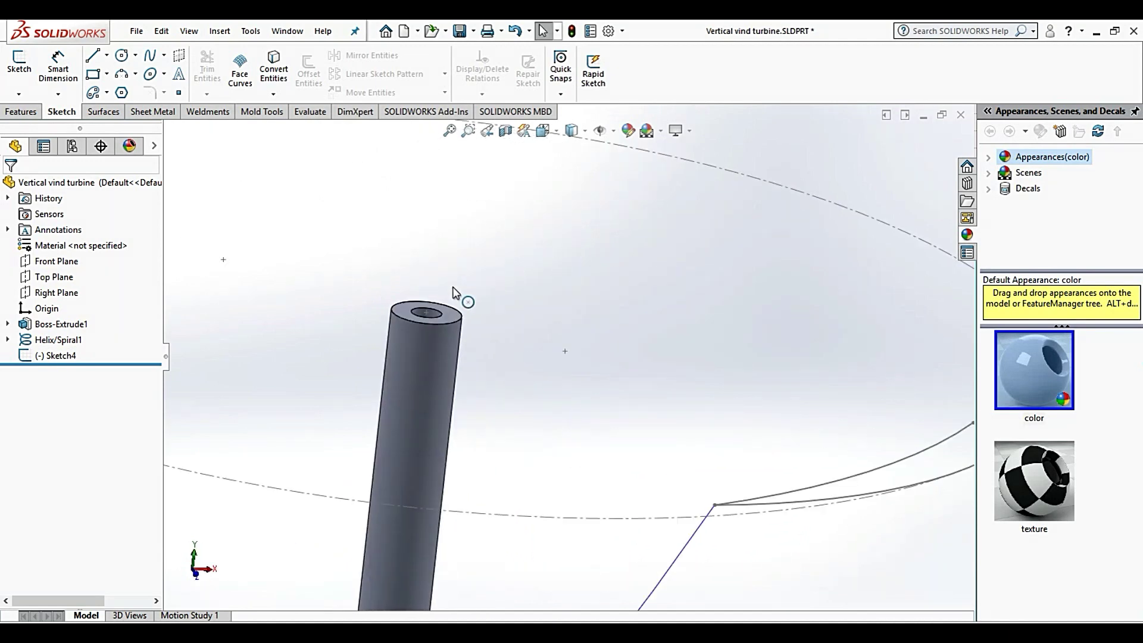
{"action": "left_click", "coordinate": [448, 313]}
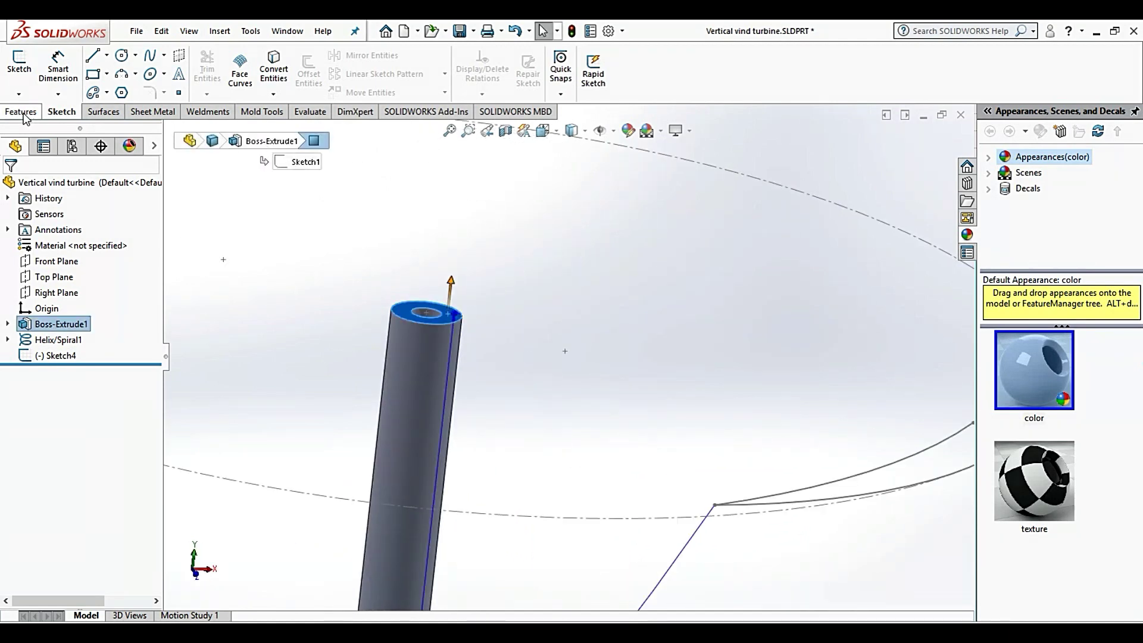
Create Plane1 offset 205 mm from the shaft's top face, flipped to lie partway down the shaft.
{"action": "left_click", "coordinate": [23, 113]}
{"action": "left_click", "coordinate": [767, 69]}
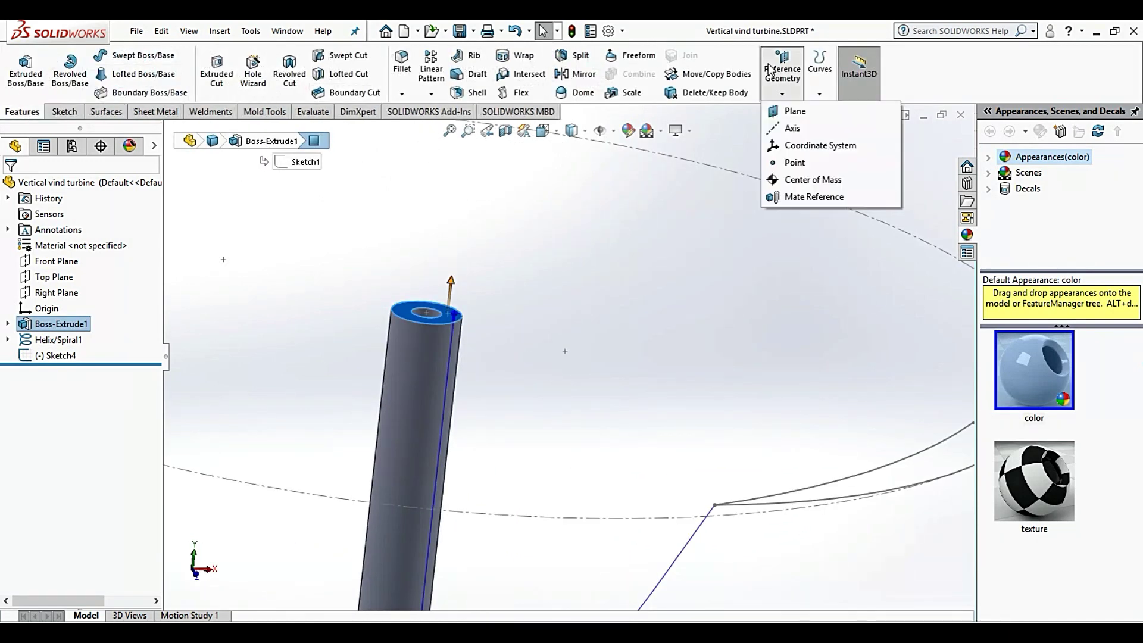
{"action": "left_click", "coordinate": [796, 113]}
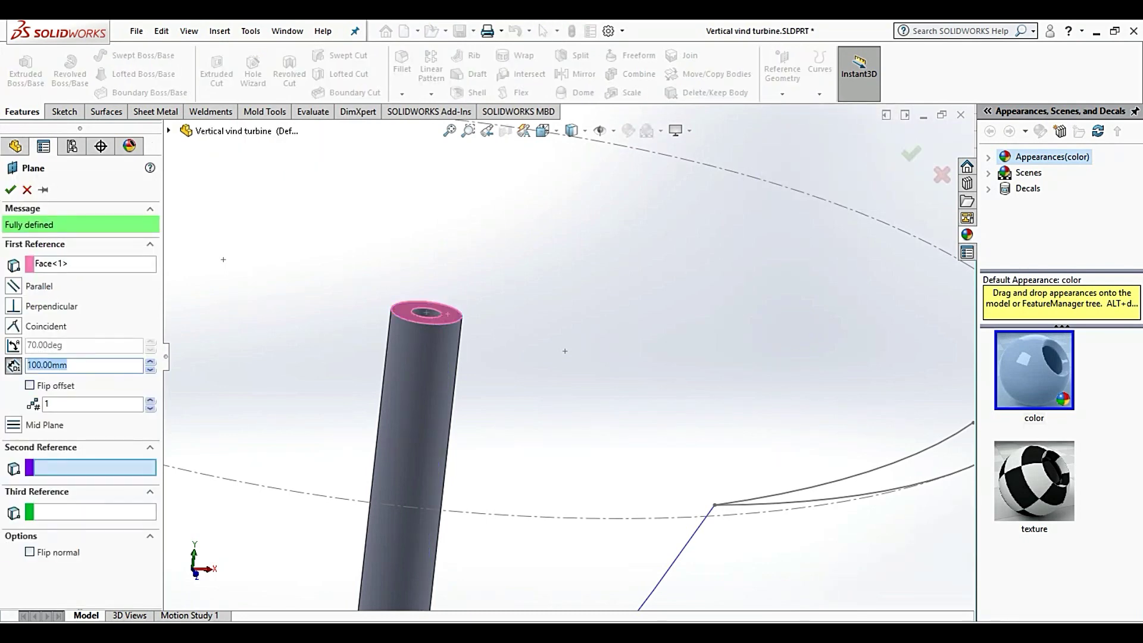
{"action": "left_click", "coordinate": [30, 386]}
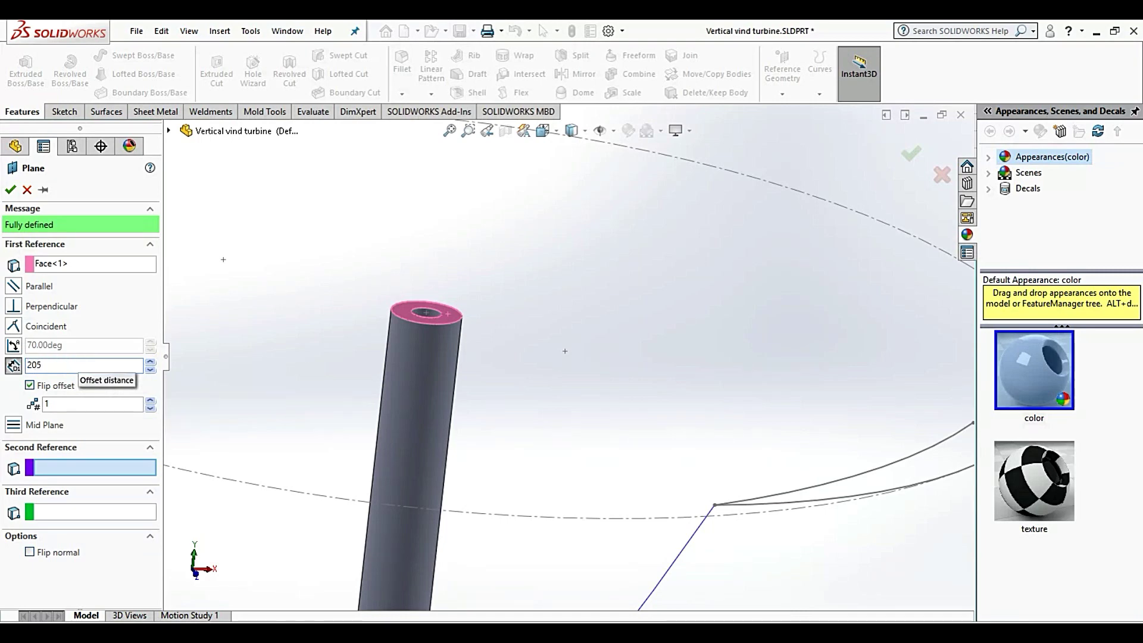
{"action": "scroll", "coordinate": [512, 316], "scroll_direction": "up", "scroll_amount": 3}
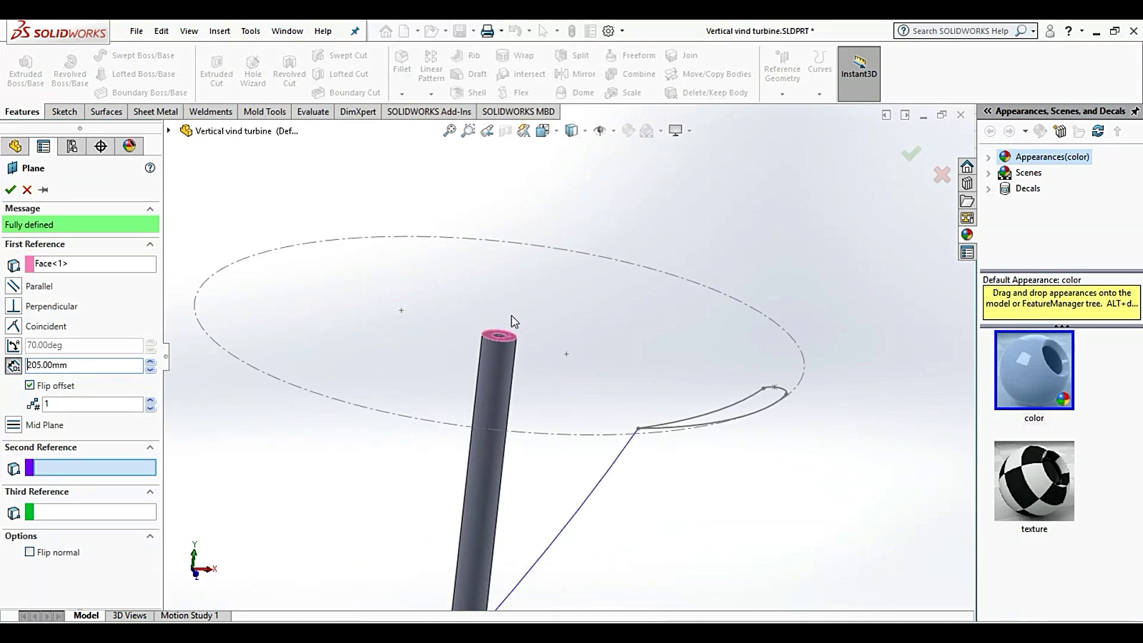
{"action": "scroll", "coordinate": [512, 316], "scroll_direction": "up", "scroll_amount": 3}
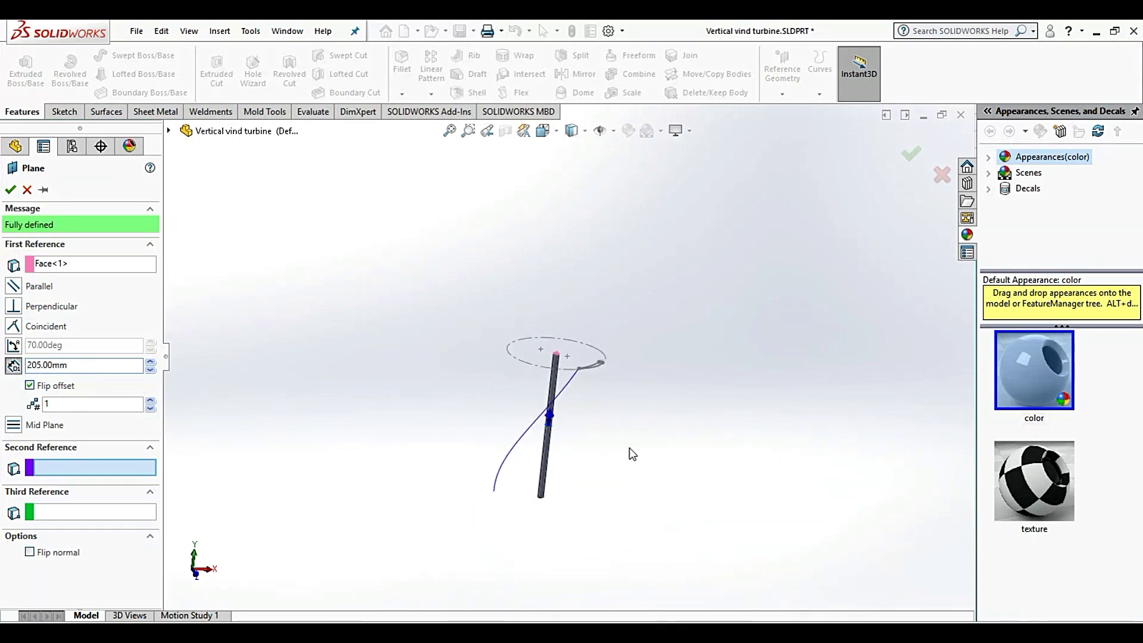
{"action": "left_click", "coordinate": [35, 390]}
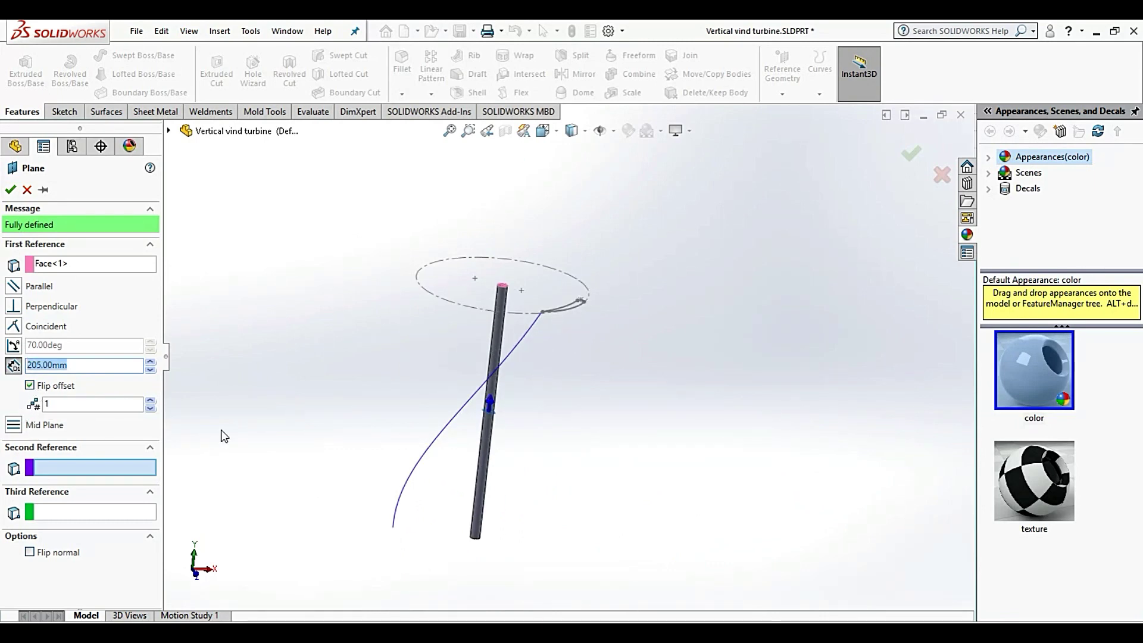
{"action": "left_click", "coordinate": [11, 190]}
{"action": "mouse_move", "coordinate": [554, 396]}
{"action": "middle_mouse_down"}
{"action": "mouse_move", "coordinate": [528, 373]}
{"action": "mouse_move", "coordinate": [494, 417]}
{"action": "middle_mouse_up"}
{"action": "scroll", "coordinate": [494, 417], "scroll_direction": "down", "scroll_amount": 5}
{"action": "scroll", "coordinate": [595, 414], "scroll_direction": "up", "scroll_amount": 3}
{"action": "scroll", "coordinate": [598, 414], "scroll_direction": "up", "scroll_amount": 2}
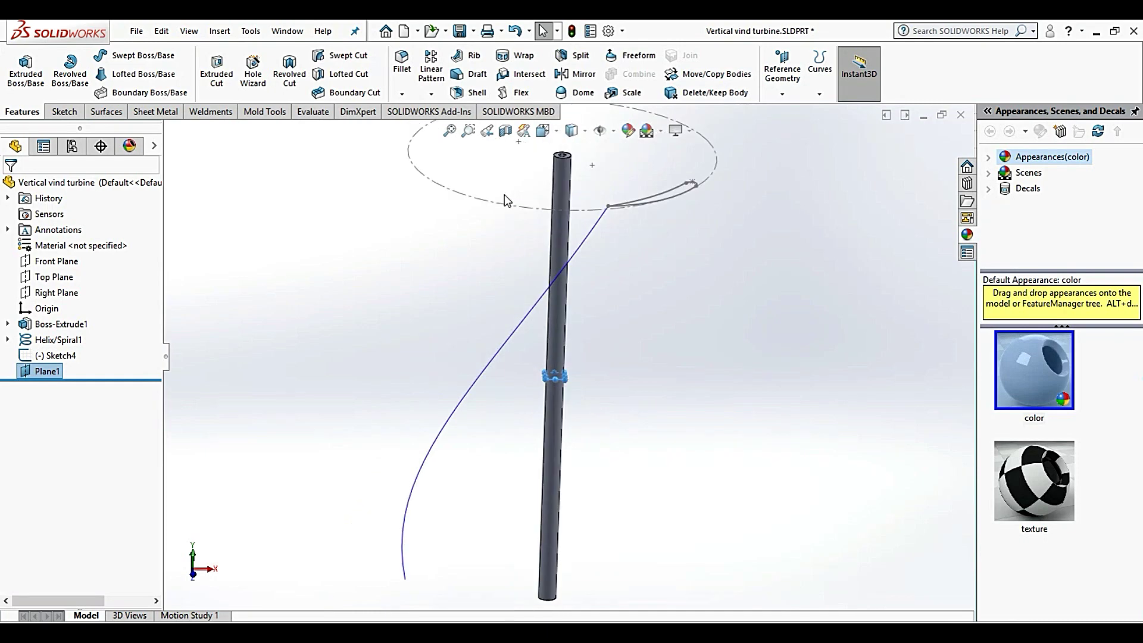
Sketch a construction circle on Plane1 centred on the shaft axis.
{"action": "left_click", "coordinate": [66, 112]}
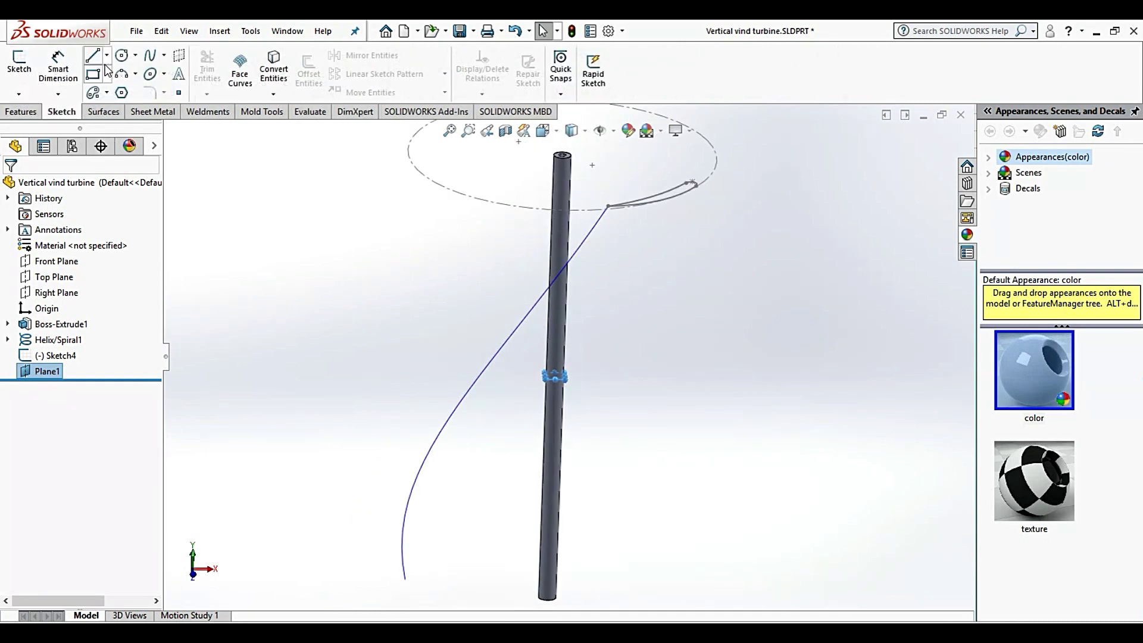
{"action": "left_click", "coordinate": [123, 60]}
{"action": "scroll", "coordinate": [574, 390], "scroll_direction": "down", "scroll_amount": 3}
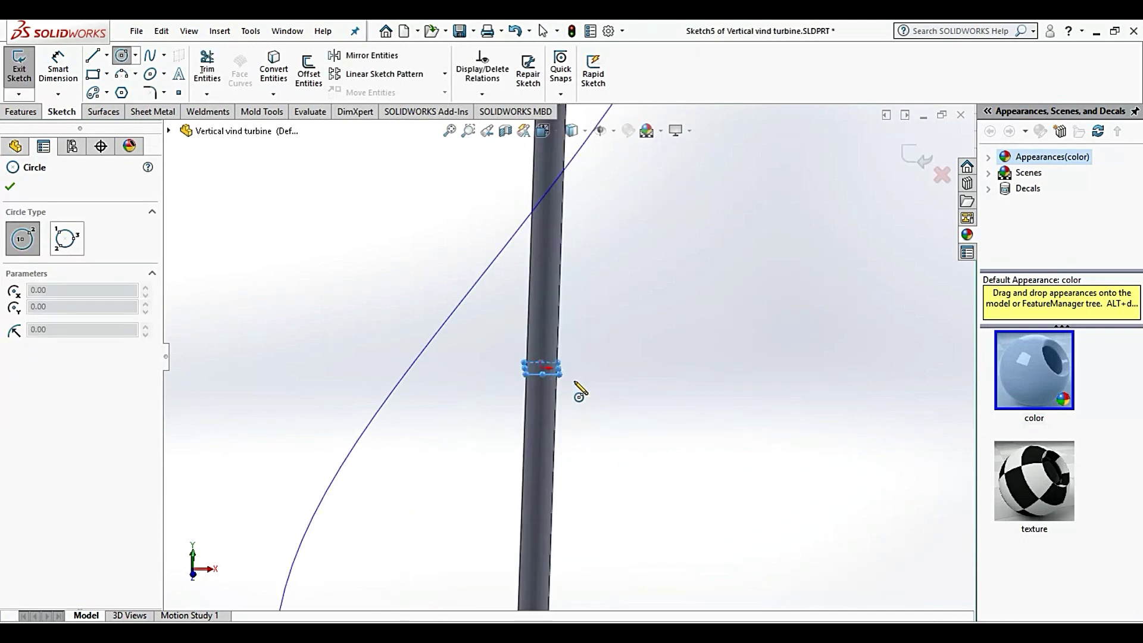
{"action": "scroll", "coordinate": [526, 366], "scroll_direction": "up", "scroll_amount": 1}
{"action": "left_click", "coordinate": [518, 356]}
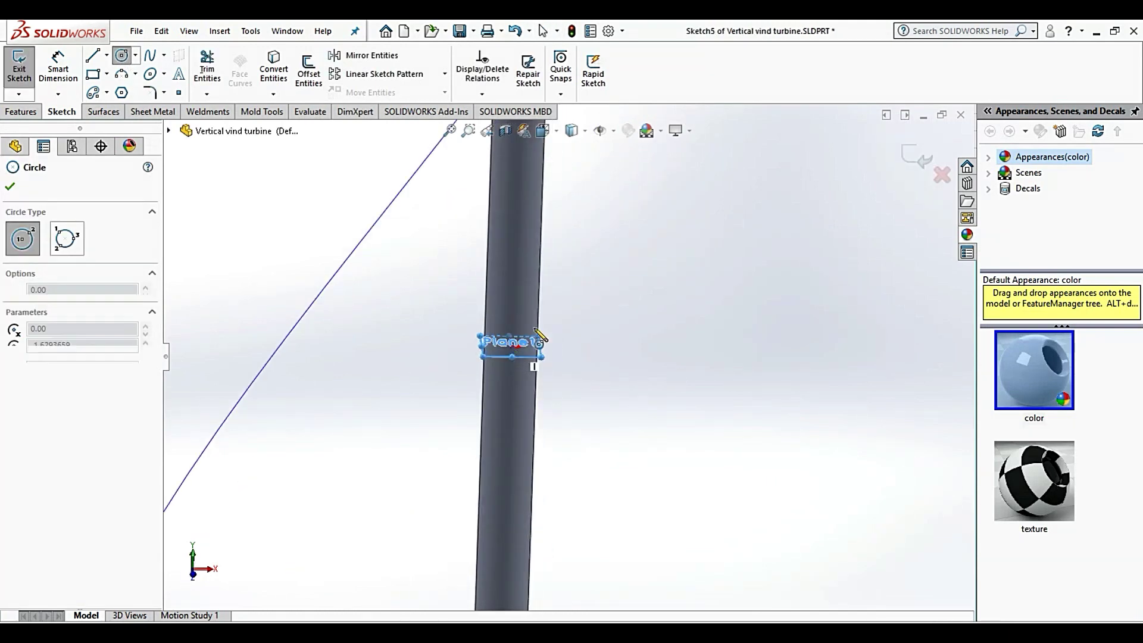
{"action": "scroll", "coordinate": [595, 298], "scroll_direction": "up", "scroll_amount": 2}
{"action": "left_click", "coordinate": [656, 253]}
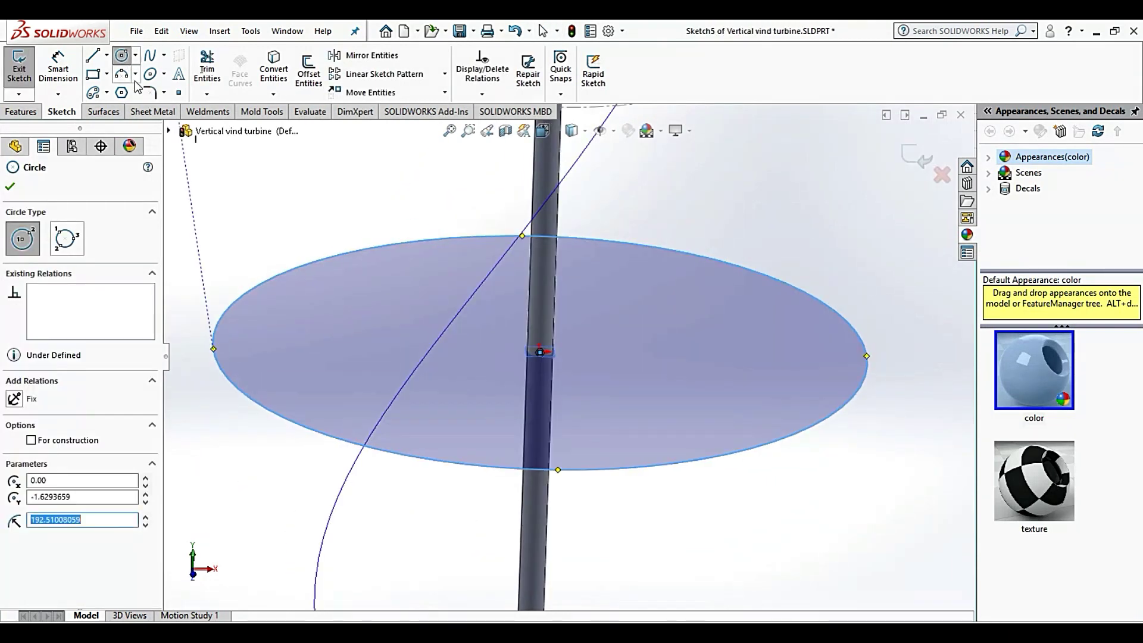
{"action": "left_click", "coordinate": [31, 441]}
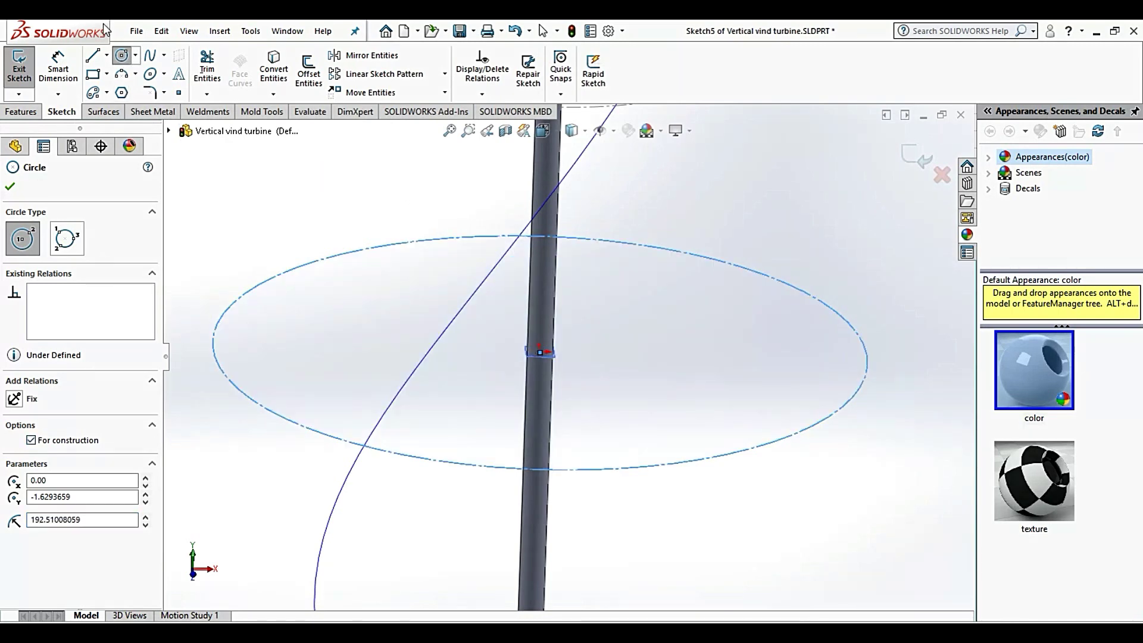
Dimension the construction circle's diameter to 268 mm.
{"action": "left_click", "coordinate": [64, 69]}
{"action": "left_click", "coordinate": [679, 255]}
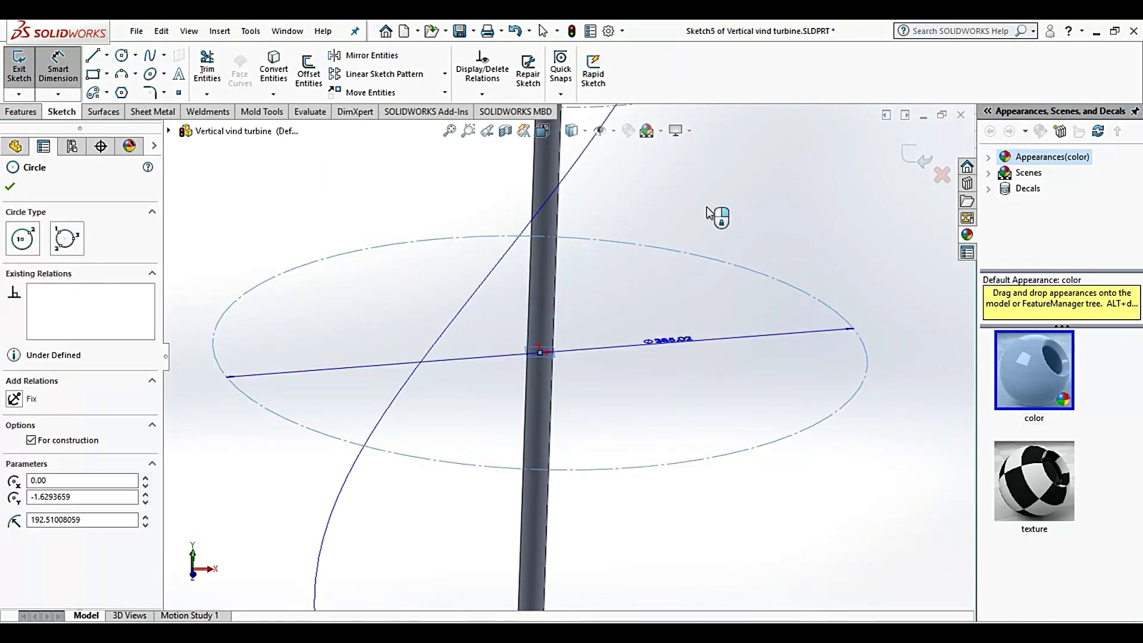
{"action": "left_click", "coordinate": [709, 209]}
{"action": "type", "text": "268"}
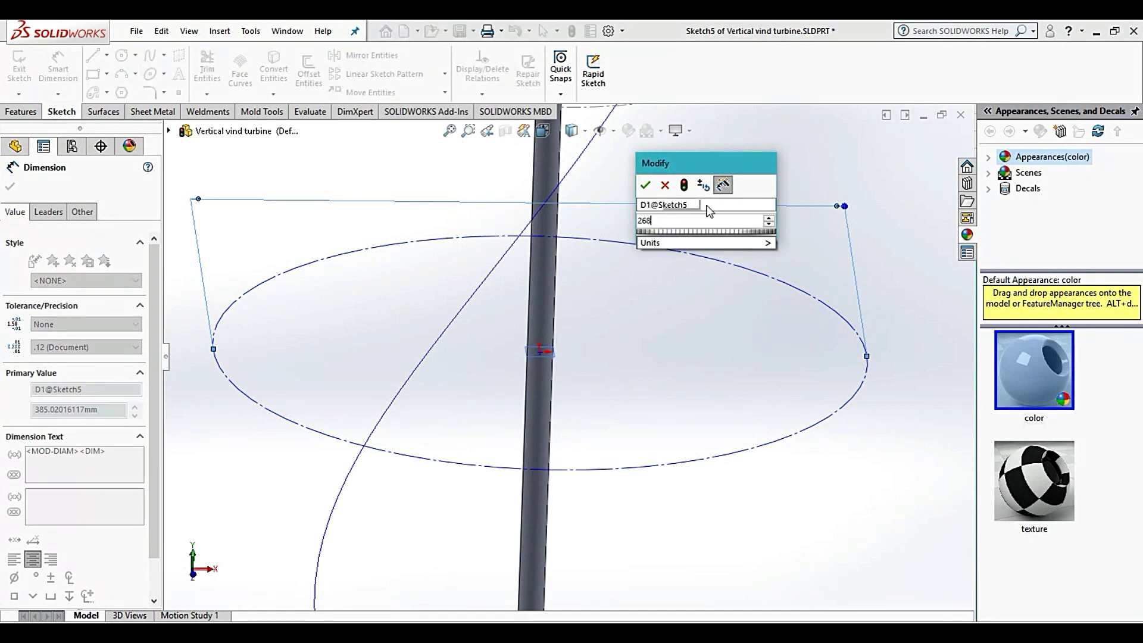
{"action": "key", "text": "Return"}
{"action": "key", "text": "Escape"}
{"action": "scroll", "coordinate": [712, 212], "scroll_direction": "up", "scroll_amount": 3}
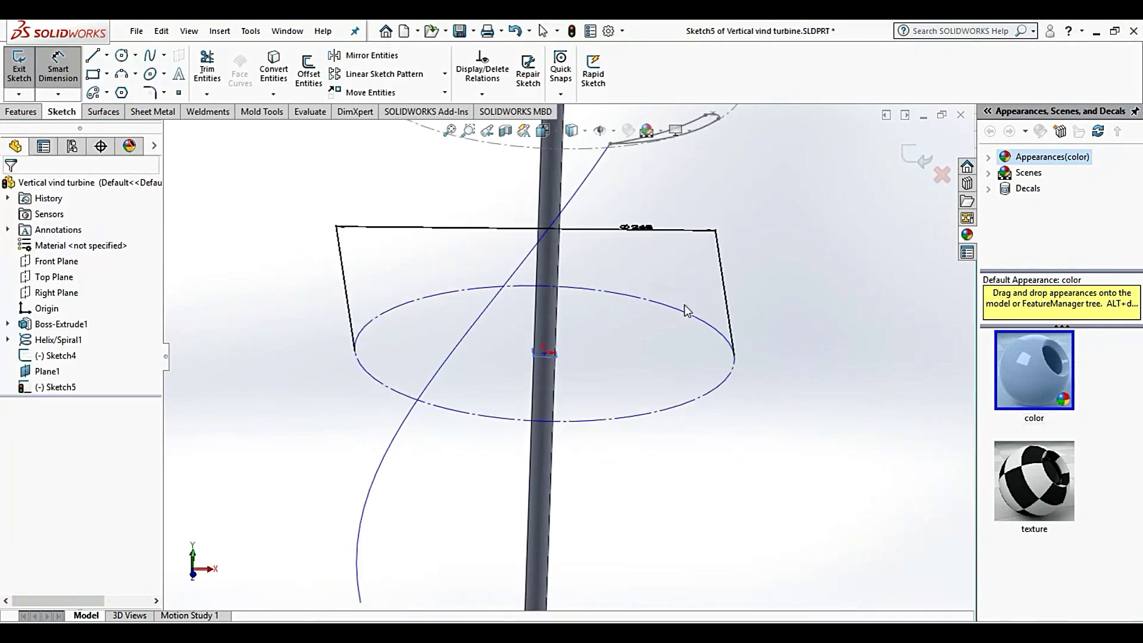
Check the centre point's relations and orbit around the shaft to inspect the sketch.
{"action": "mouse_move", "coordinate": [712, 212]}
{"action": "middle_mouse_down"}
{"action": "mouse_move", "coordinate": [711, 258]}
{"action": "mouse_move", "coordinate": [655, 320]}
{"action": "middle_mouse_up"}
{"action": "scroll", "coordinate": [576, 365], "scroll_direction": "down", "scroll_amount": 2}
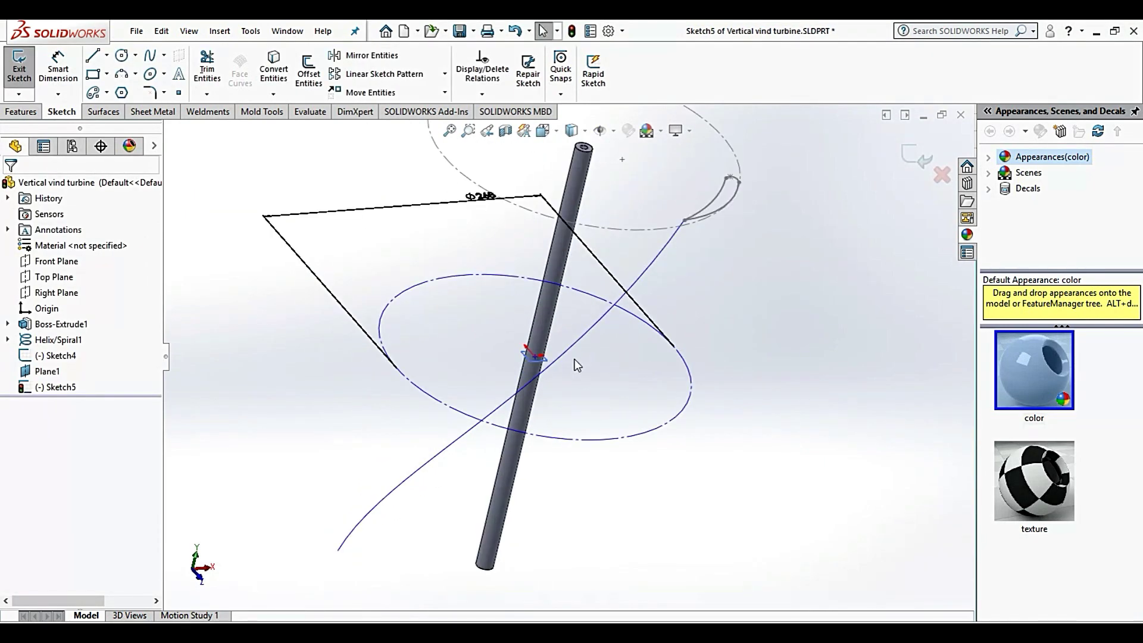
{"action": "left_click", "coordinate": [534, 356]}
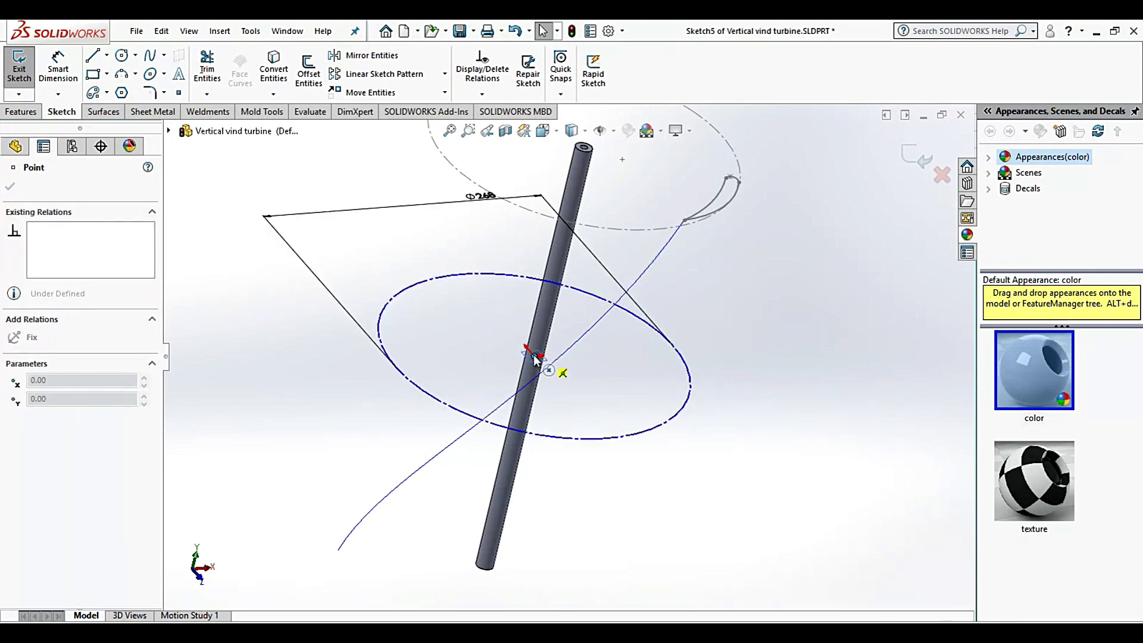
{"action": "key", "text": "Escape"}
{"action": "scroll", "coordinate": [712, 372], "scroll_direction": "up", "scroll_amount": 2}
{"action": "mouse_move", "coordinate": [712, 372]}
{"action": "middle_mouse_down"}
{"action": "mouse_move", "coordinate": [684, 337]}
{"action": "mouse_move", "coordinate": [719, 368]}
{"action": "mouse_move", "coordinate": [587, 401]}
{"action": "middle_mouse_up"}
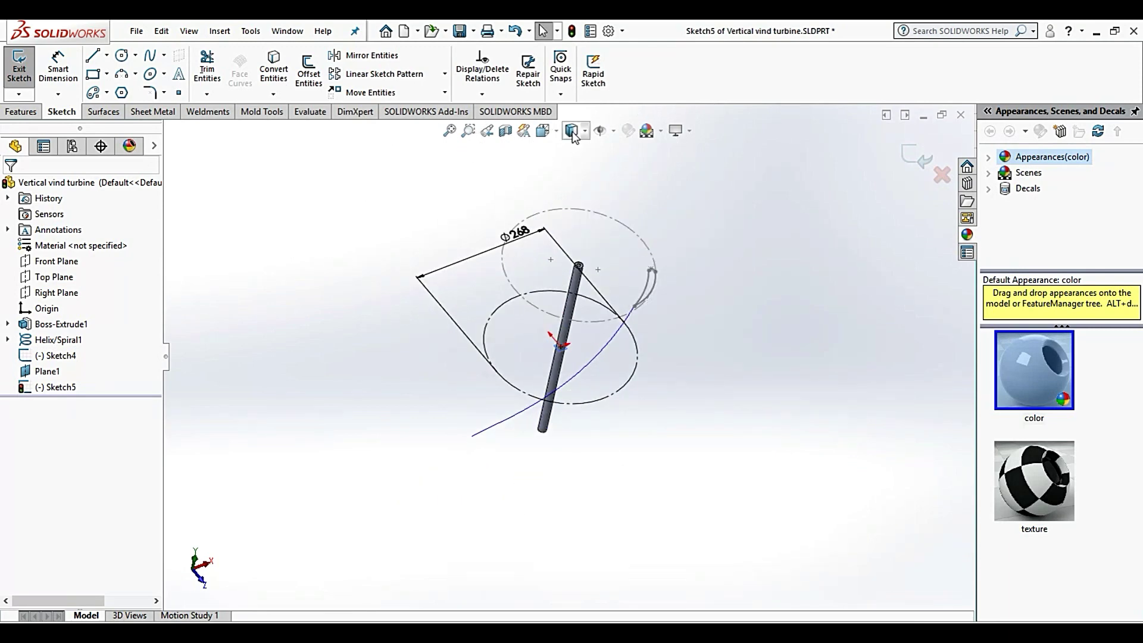
View normal to the sketch plane, then tilt to see the shaft lengthwise.
{"action": "left_click", "coordinate": [543, 130]}
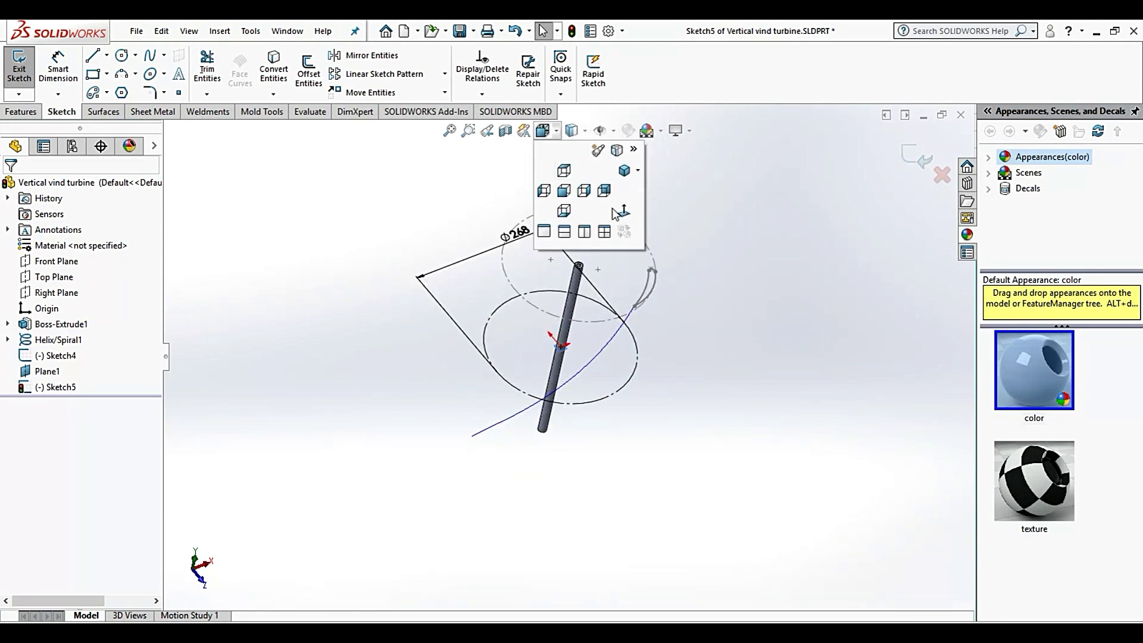
{"action": "left_click", "coordinate": [622, 210]}
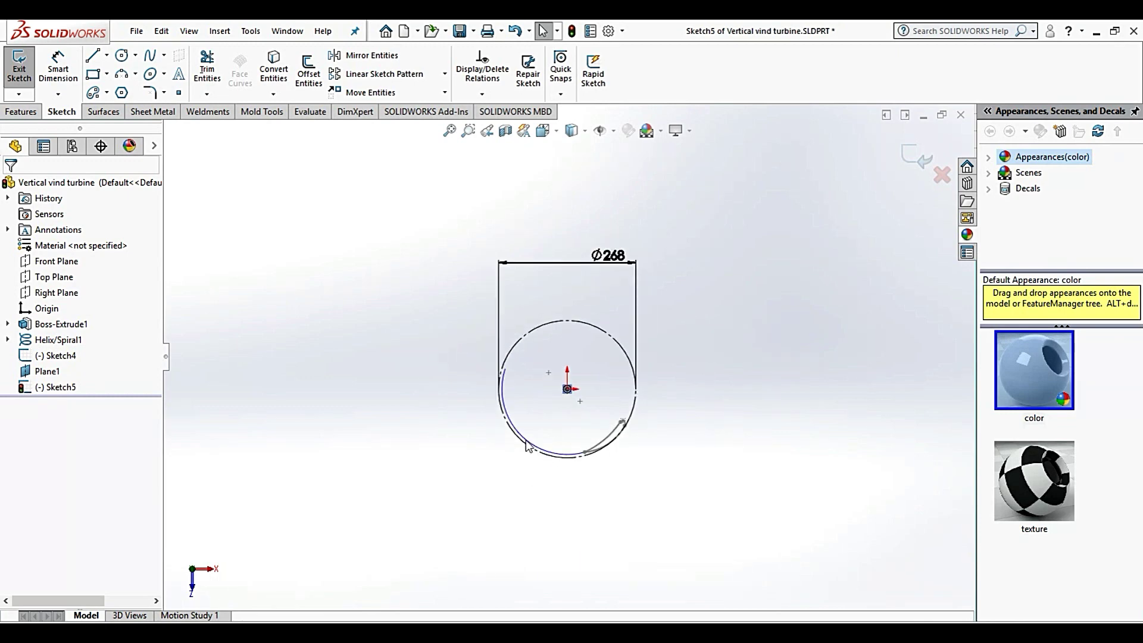
{"action": "scroll", "coordinate": [598, 380], "scroll_direction": "down", "scroll_amount": 3}
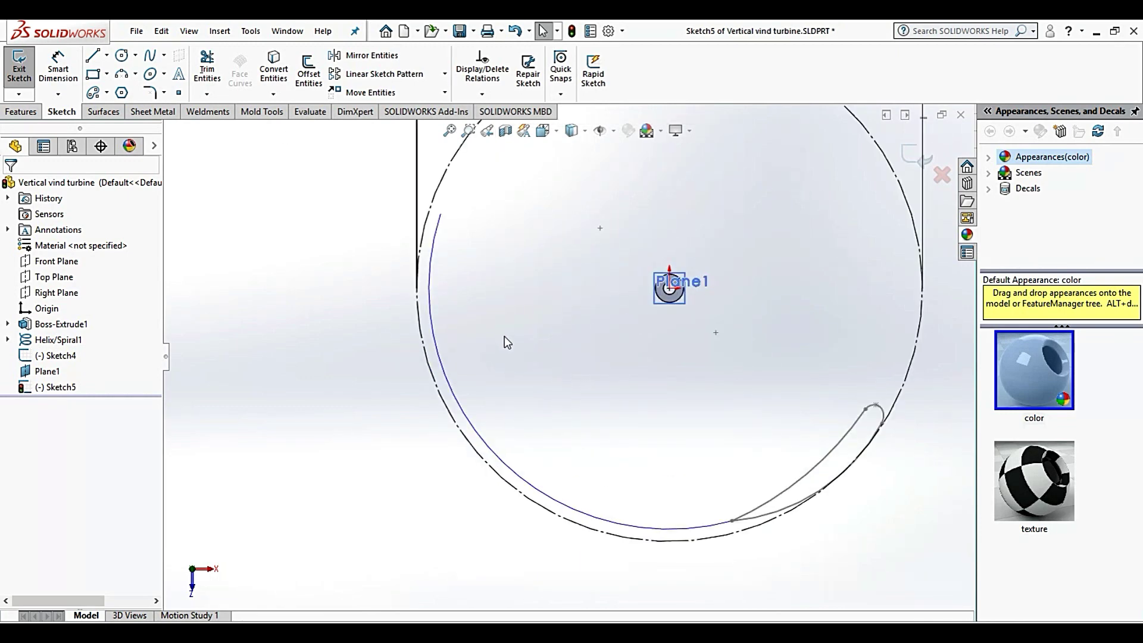
{"action": "mouse_move", "coordinate": [505, 335]}
{"action": "middle_mouse_down"}
{"action": "mouse_move", "coordinate": [506, 371]}
{"action": "mouse_move", "coordinate": [255, 176]}
{"action": "middle_mouse_up"}
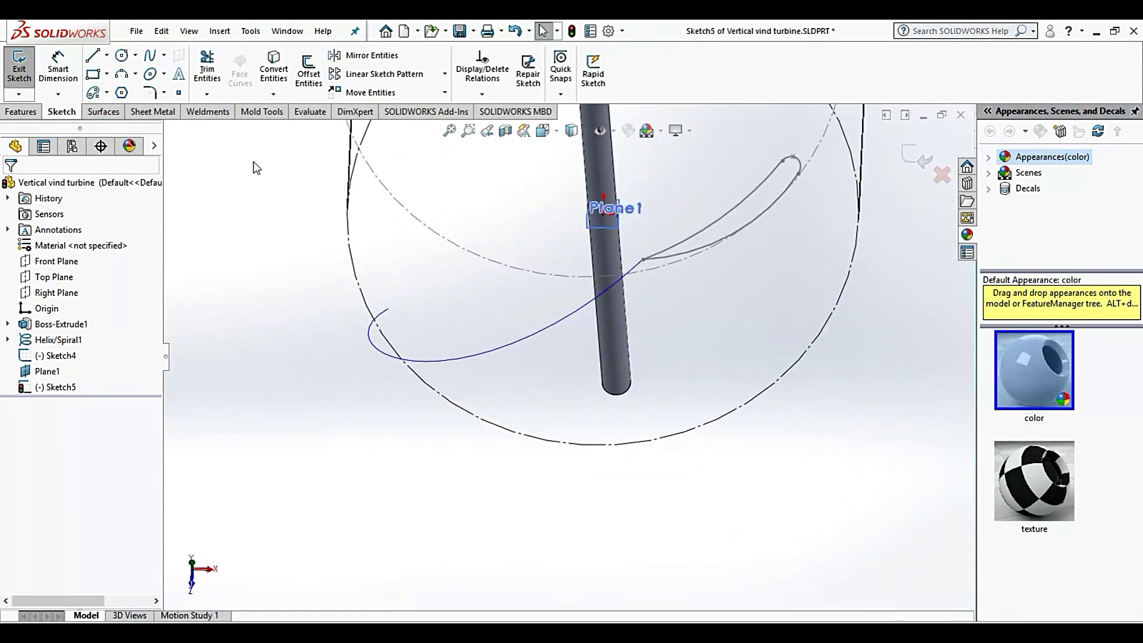
Draw two three-point arcs for the blade's upper and lower curves and reshape the inner arc.
{"action": "left_click", "coordinate": [125, 74]}
{"action": "scroll", "coordinate": [464, 384], "scroll_direction": "down", "scroll_amount": 3}
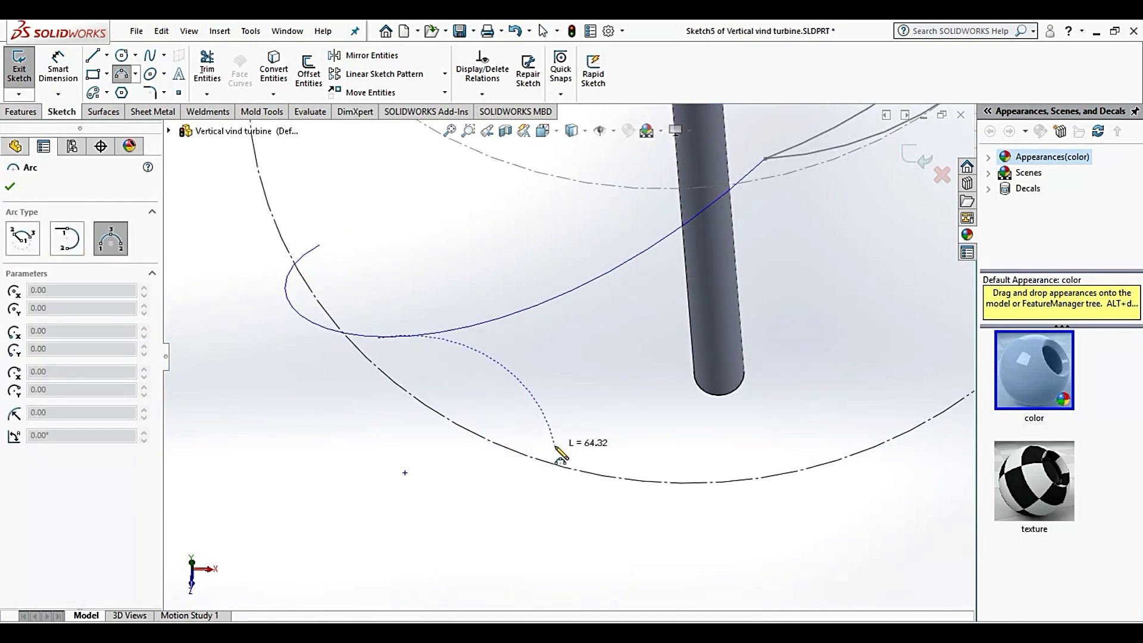
{"action": "left_click", "coordinate": [591, 465]}
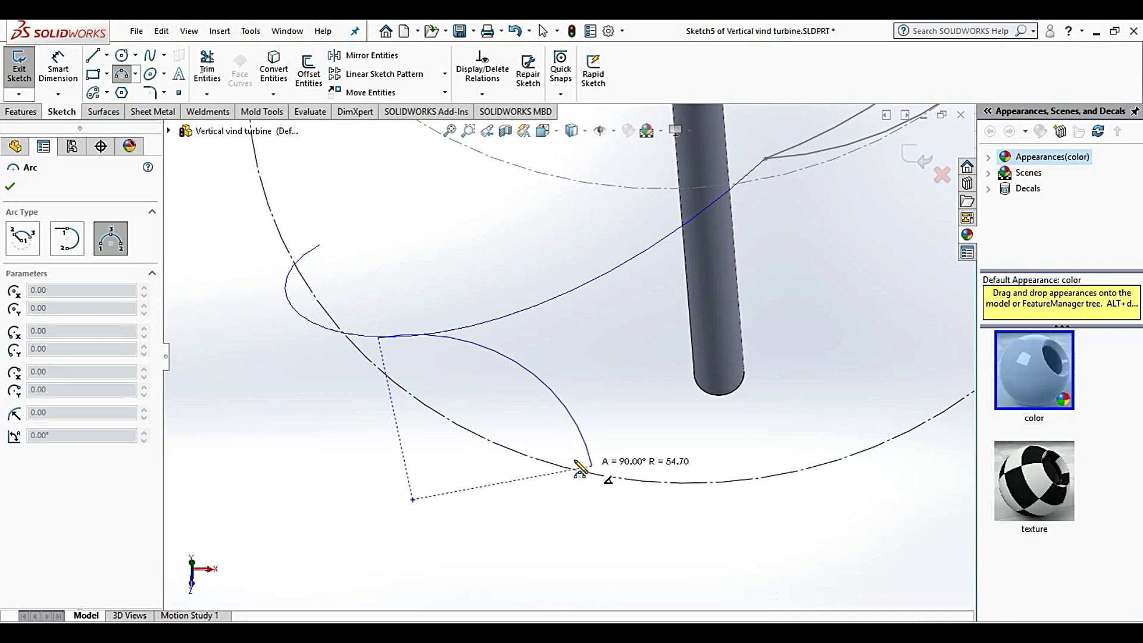
{"action": "left_click", "coordinate": [519, 454]}
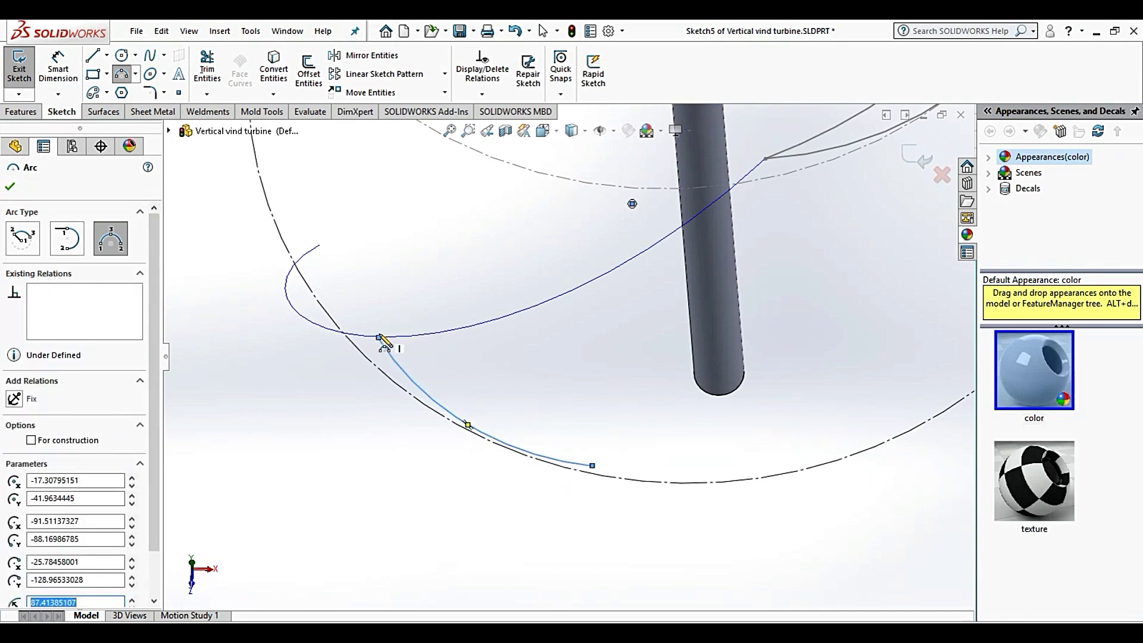
{"action": "left_click", "coordinate": [379, 339]}
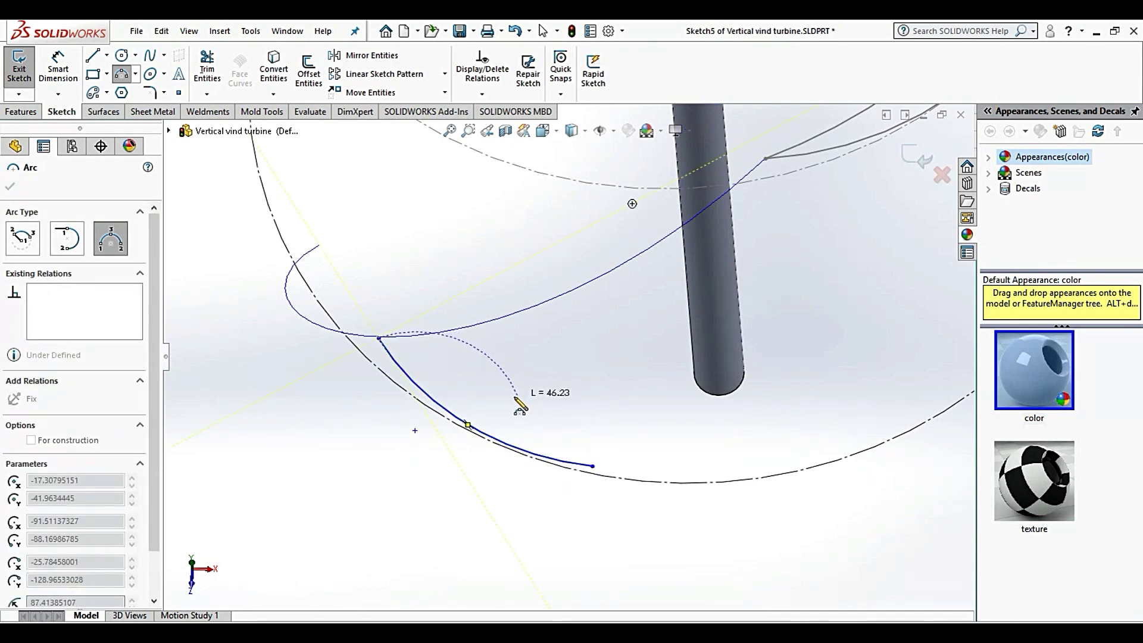
{"action": "left_click", "coordinate": [495, 396]}
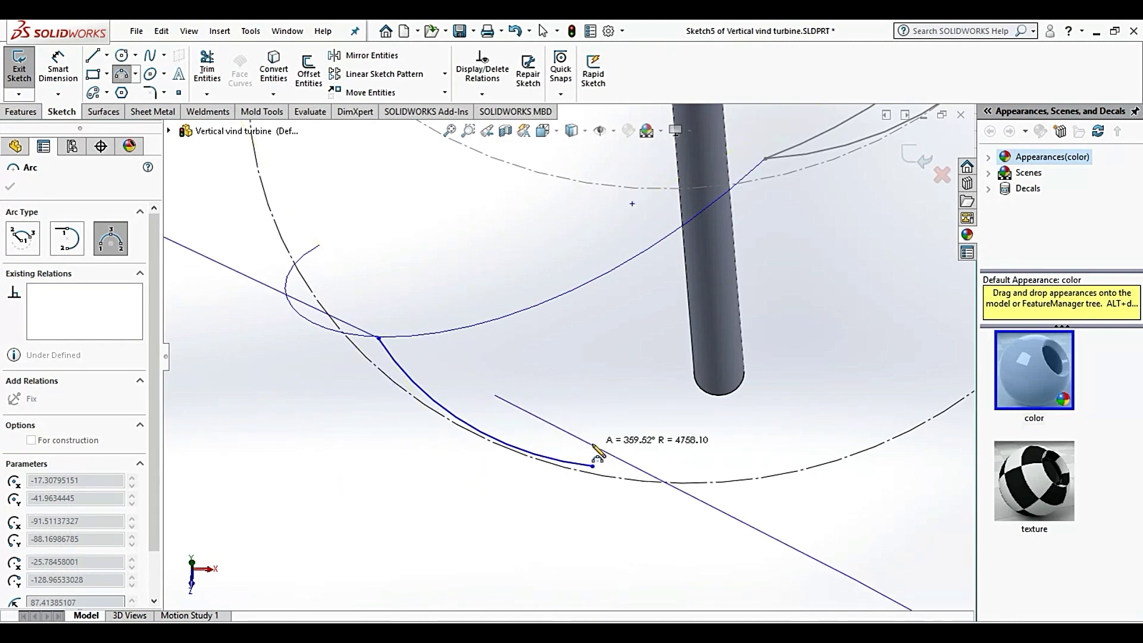
{"action": "left_click", "coordinate": [471, 390]}
{"action": "key", "text": "Escape"}
{"action": "scroll", "coordinate": [515, 437], "scroll_direction": "down", "scroll_amount": 3}
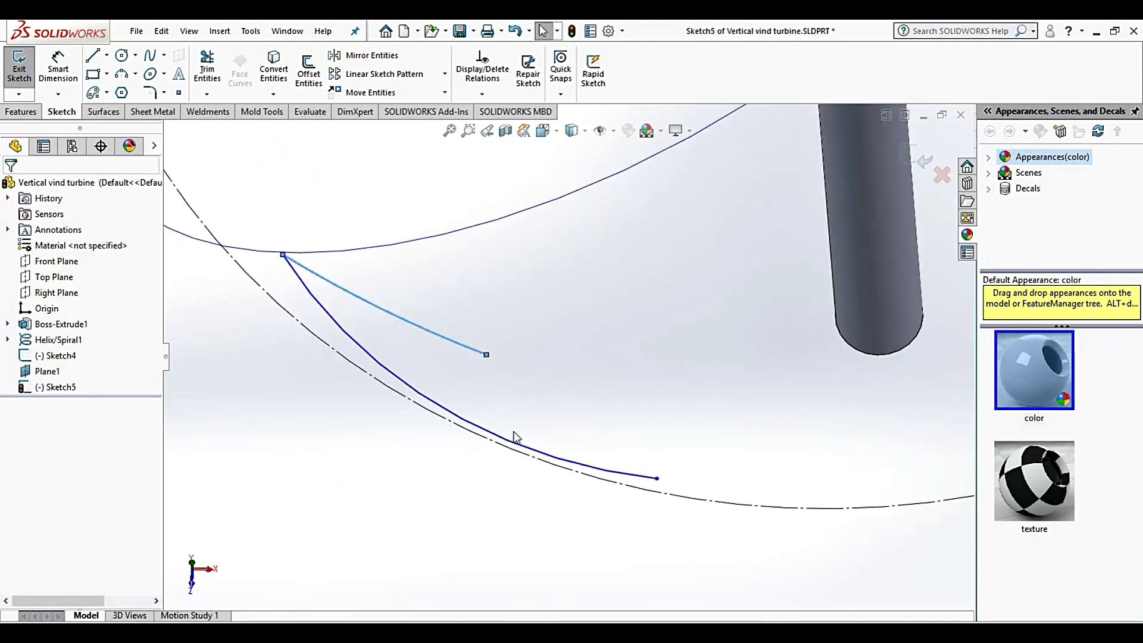
{"action": "left_click", "coordinate": [498, 362]}
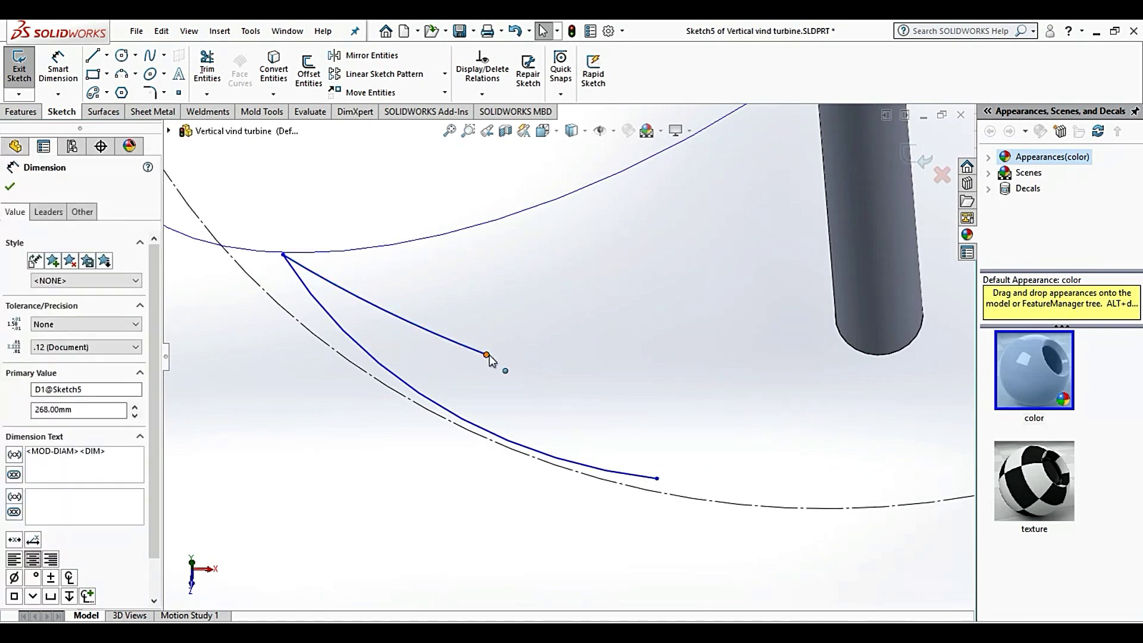
{"action": "left_click_drag", "start_coordinate": [486, 355], "coordinate": [667, 433]}
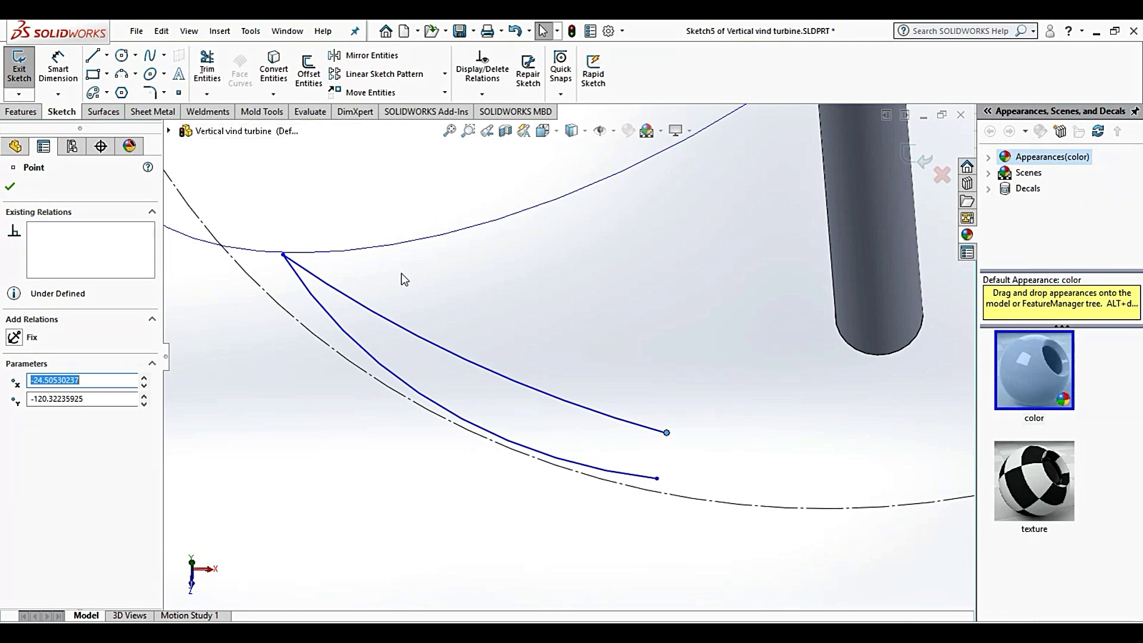
Close the airfoil with a spline from the lower curve's end, past the tip, to the upper curve's end.
{"action": "left_click", "coordinate": [150, 55]}
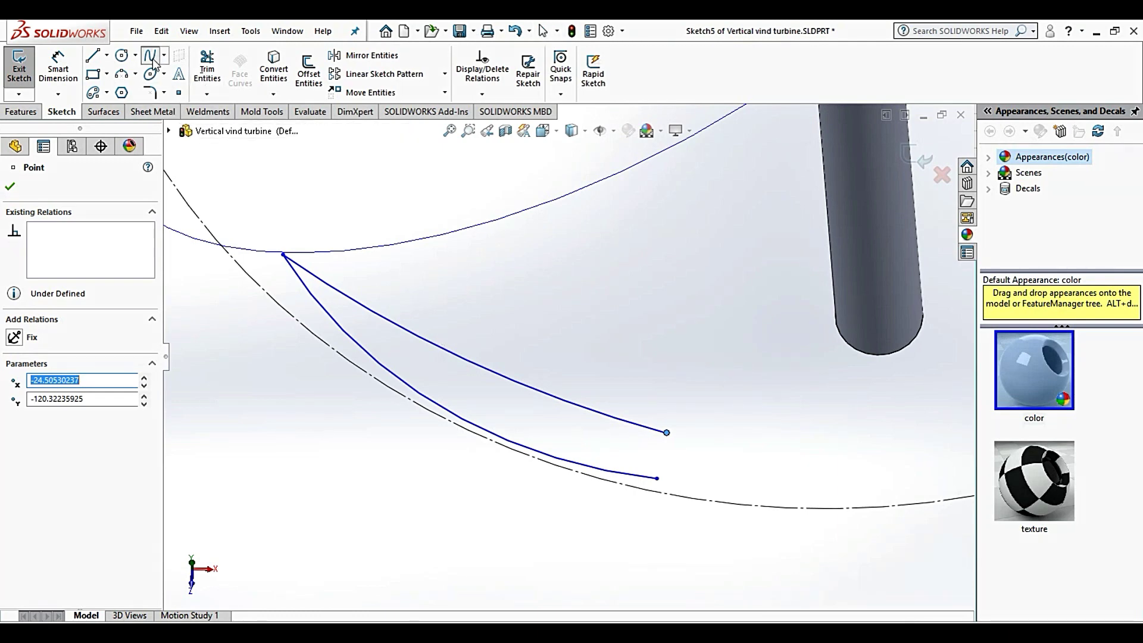
{"action": "scroll", "coordinate": [741, 503], "scroll_direction": "down", "scroll_amount": 3}
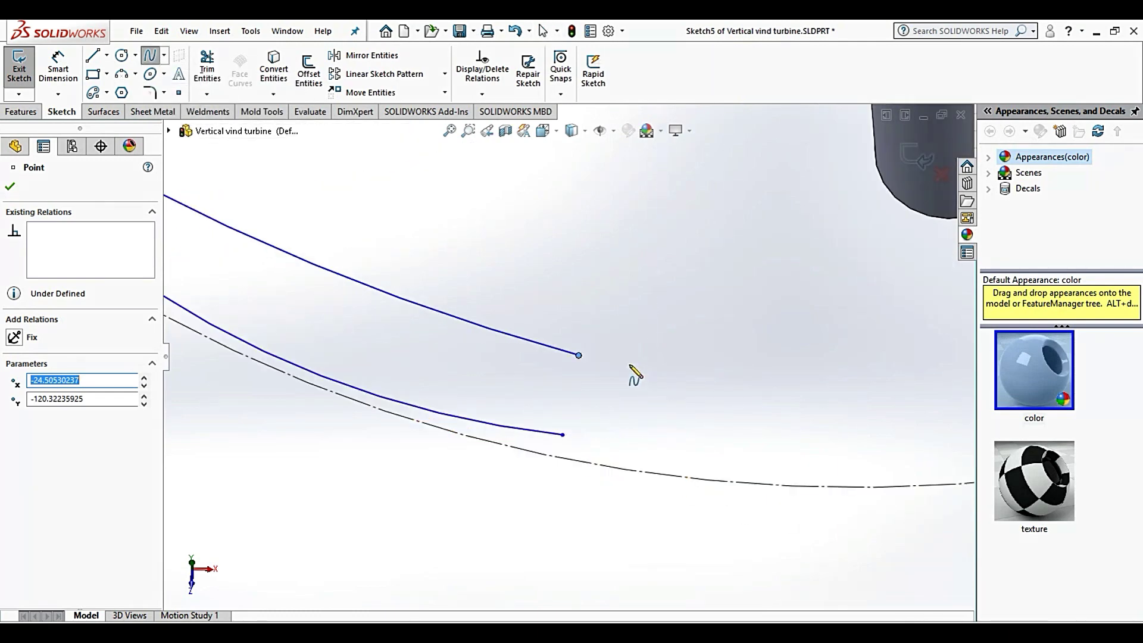
{"action": "left_click", "coordinate": [561, 435]}
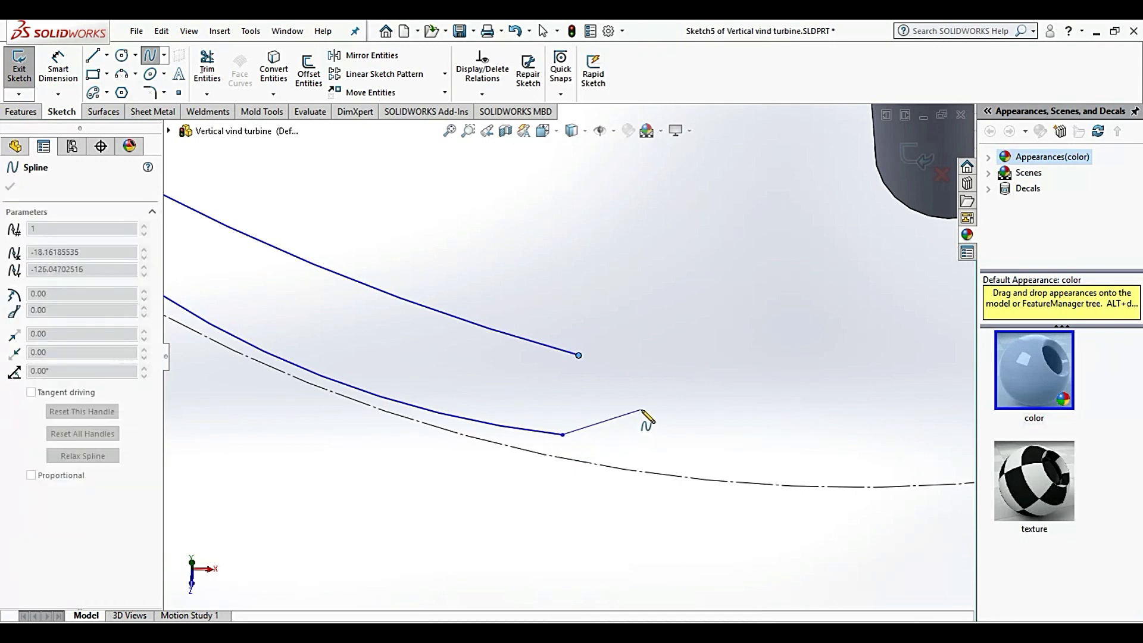
{"action": "left_click", "coordinate": [638, 416]}
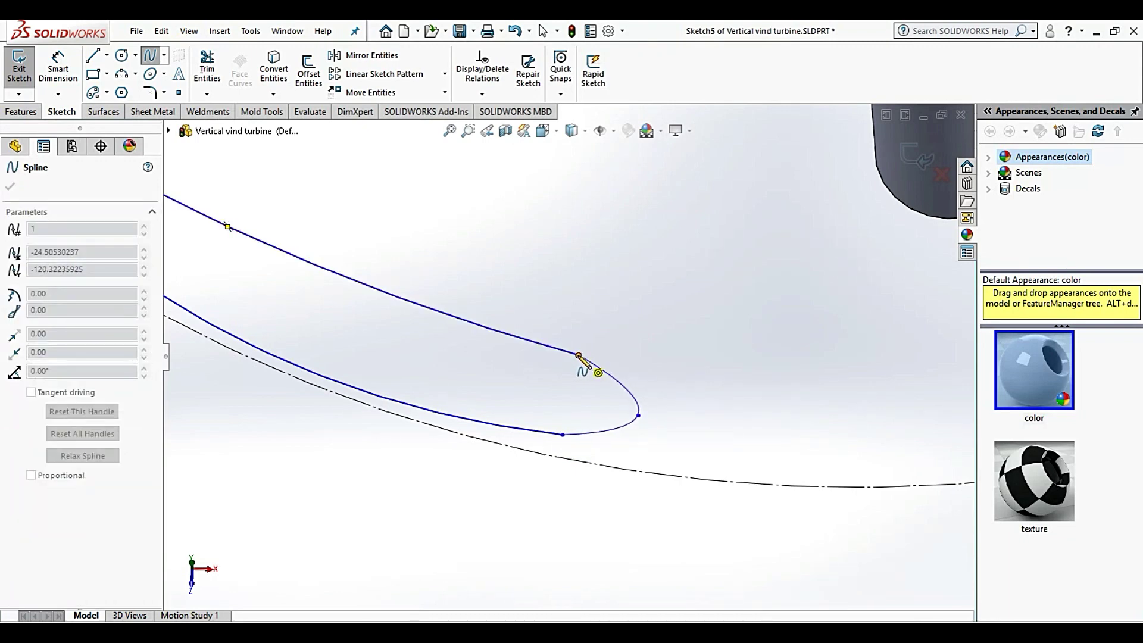
{"action": "left_click", "coordinate": [578, 355]}
{"action": "key", "text": "Escape"}
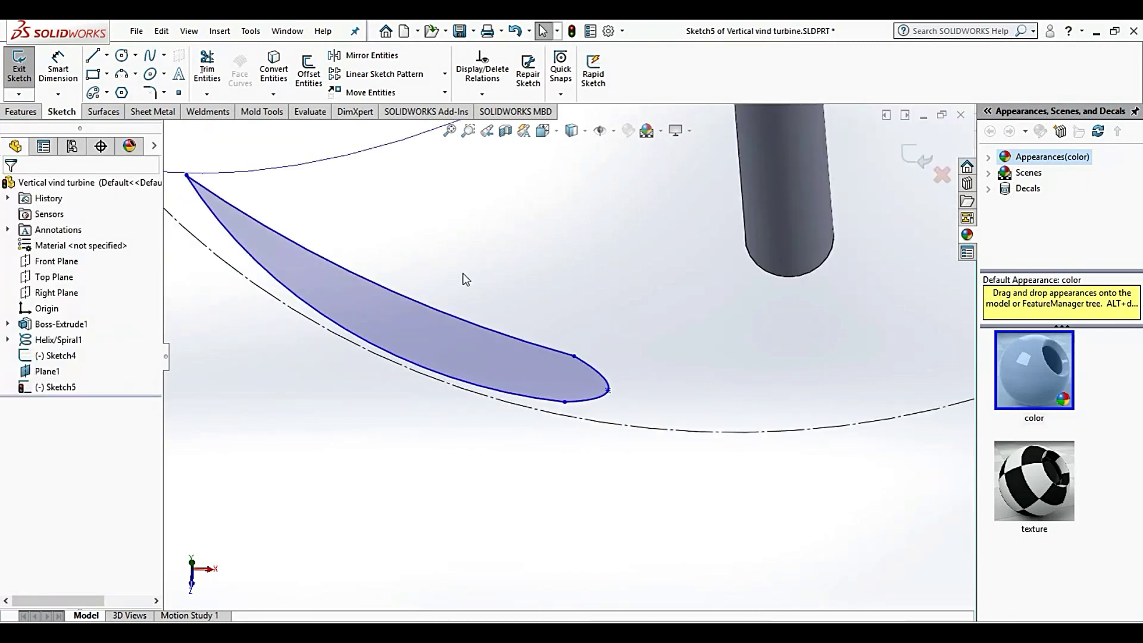
{"action": "scroll", "coordinate": [477, 294], "scroll_direction": "up", "scroll_amount": 1}
{"action": "scroll", "coordinate": [477, 293], "scroll_direction": "up", "scroll_amount": 3}
Dimension the upper arc to R170 and the lower arc to R100.
{"action": "left_click", "coordinate": [57, 68]}
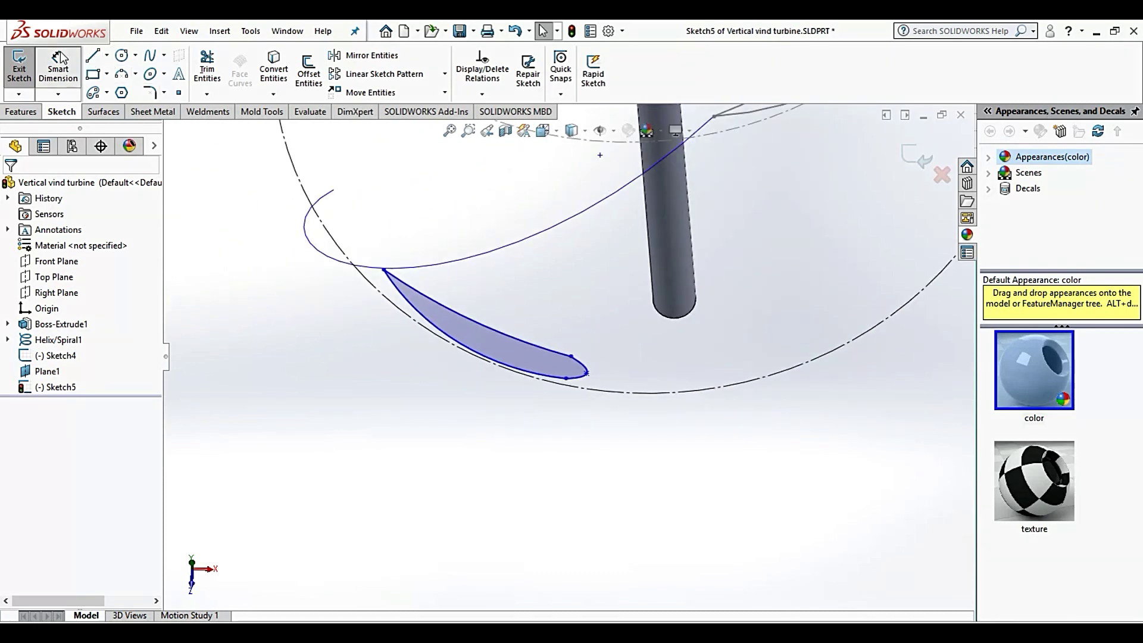
{"action": "left_click", "coordinate": [446, 303]}
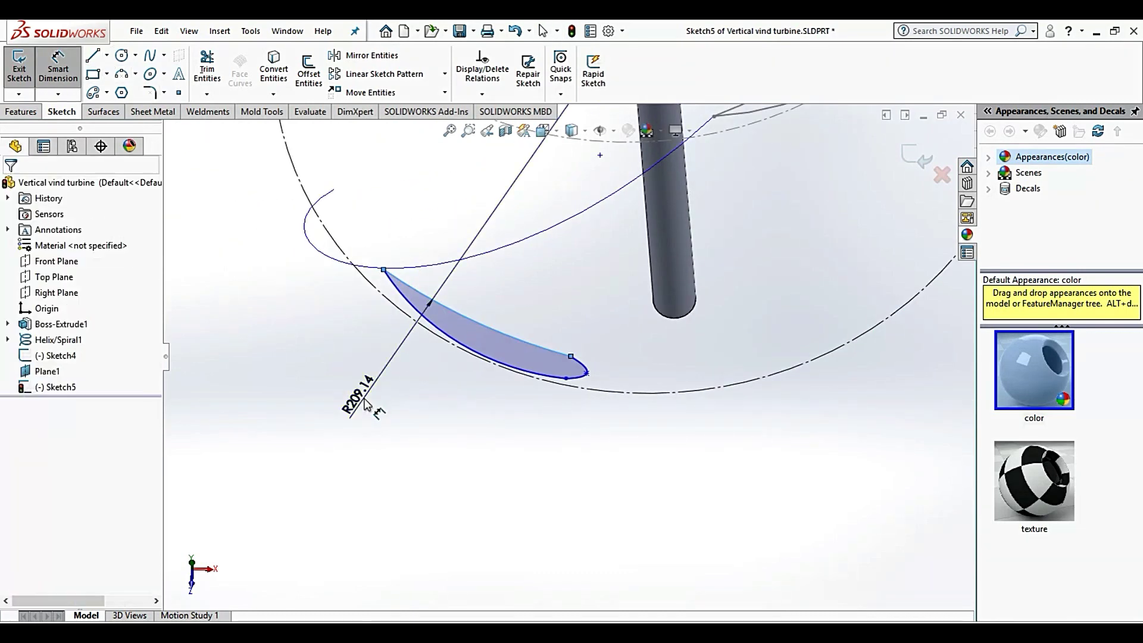
{"action": "left_click", "coordinate": [367, 402]}
{"action": "type", "text": "170"}
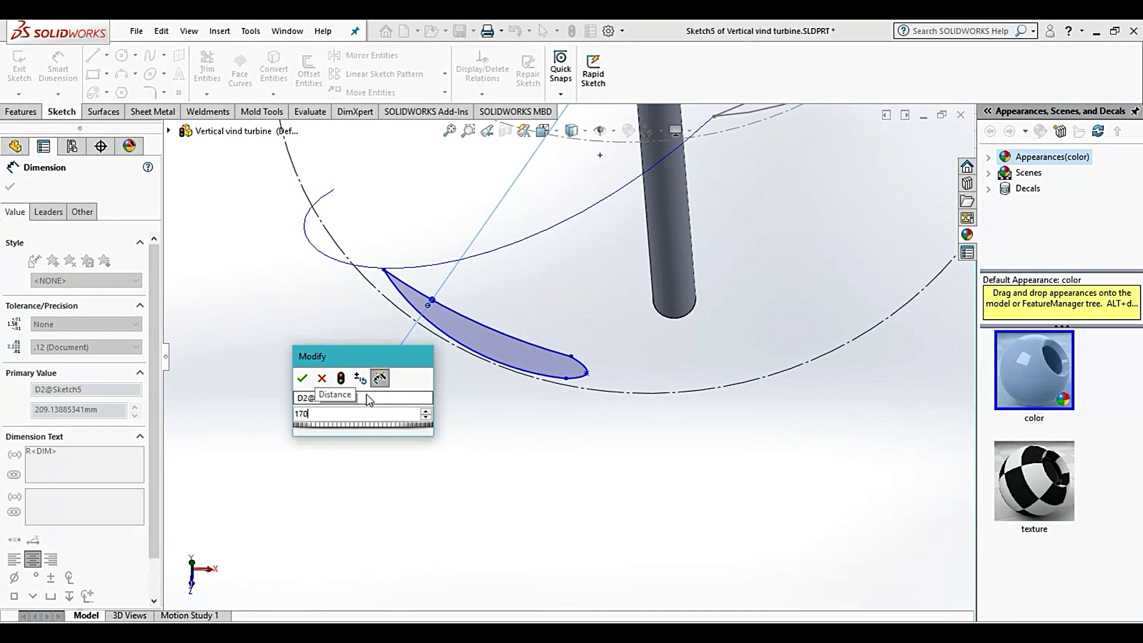
{"action": "key", "text": "Return"}
{"action": "left_click", "coordinate": [553, 387]}
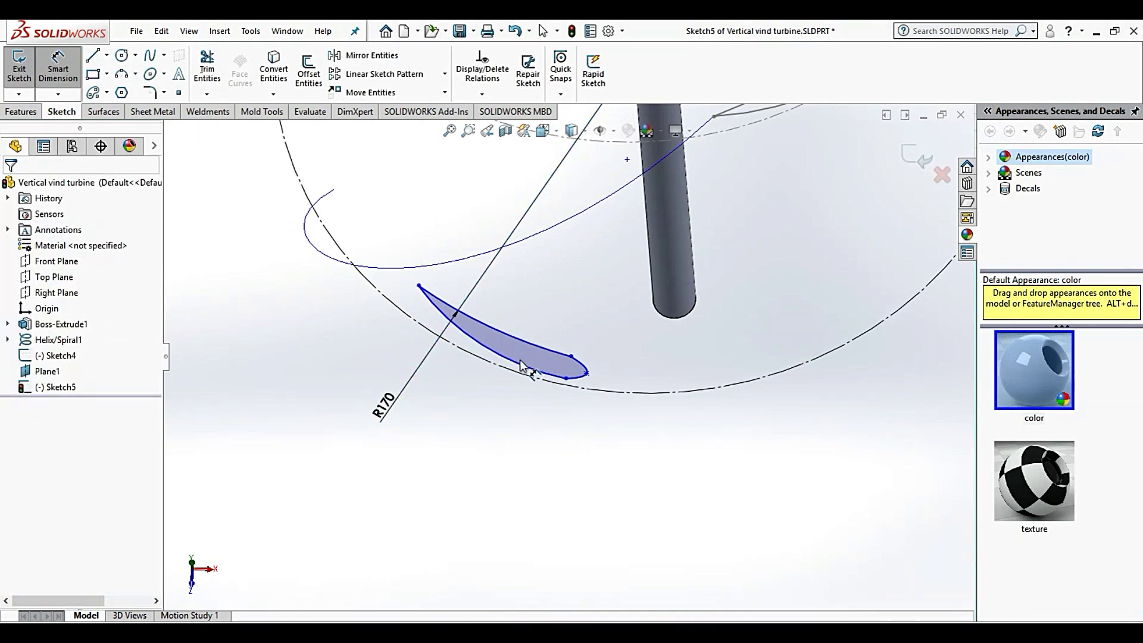
{"action": "left_click", "coordinate": [484, 384]}
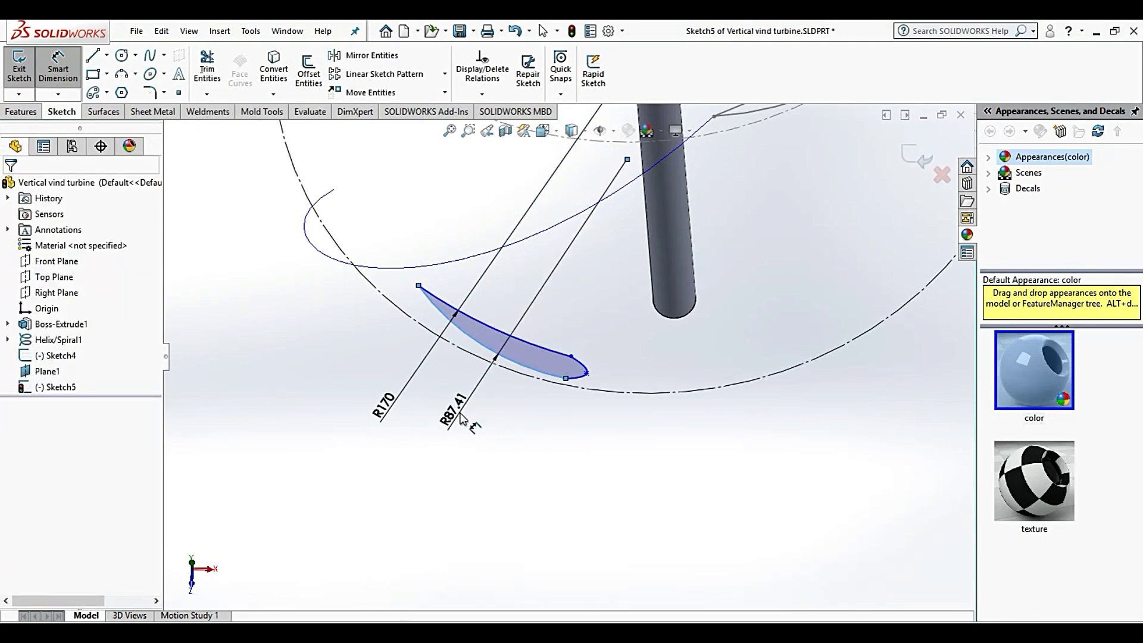
{"action": "left_click", "coordinate": [460, 417]}
{"action": "type", "text": "100"}
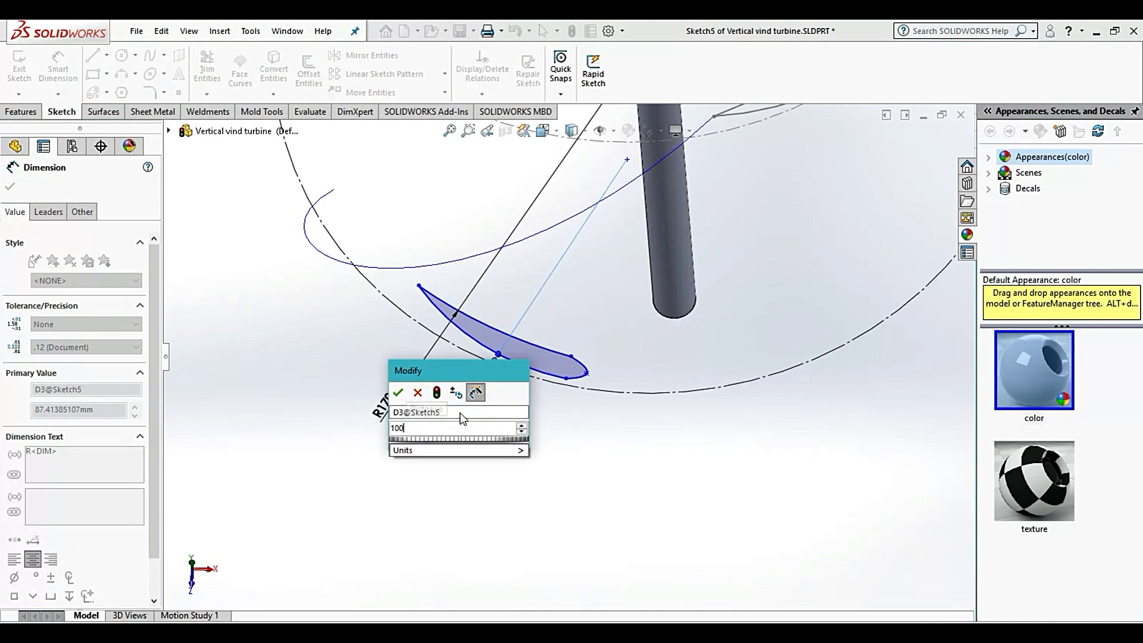
{"action": "key", "text": "Return"}
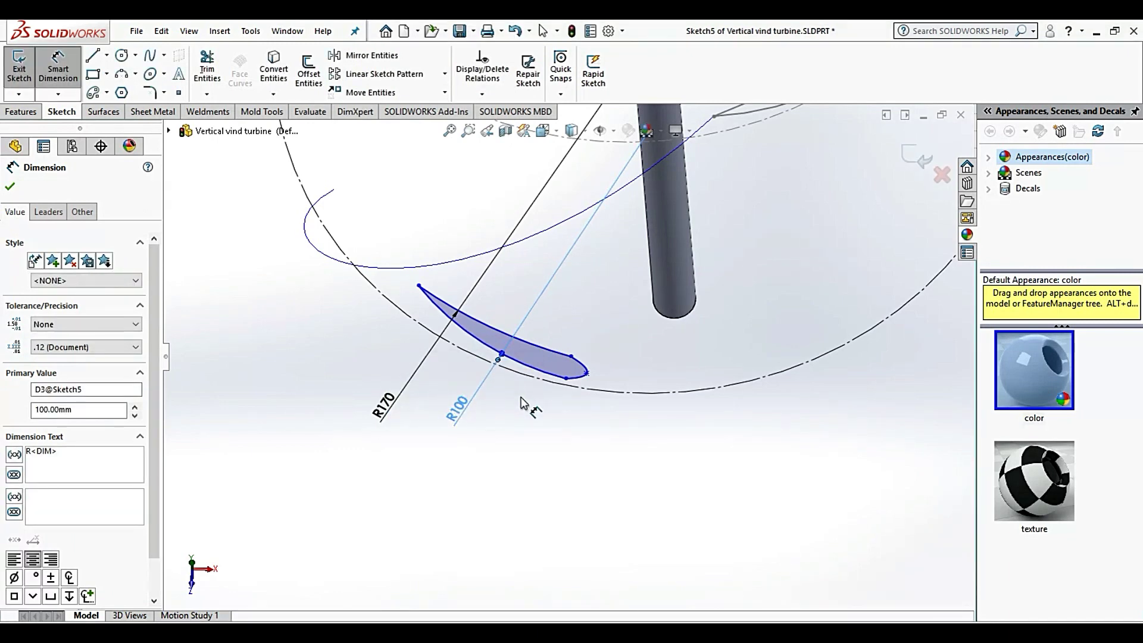
{"action": "left_click", "coordinate": [521, 404]}
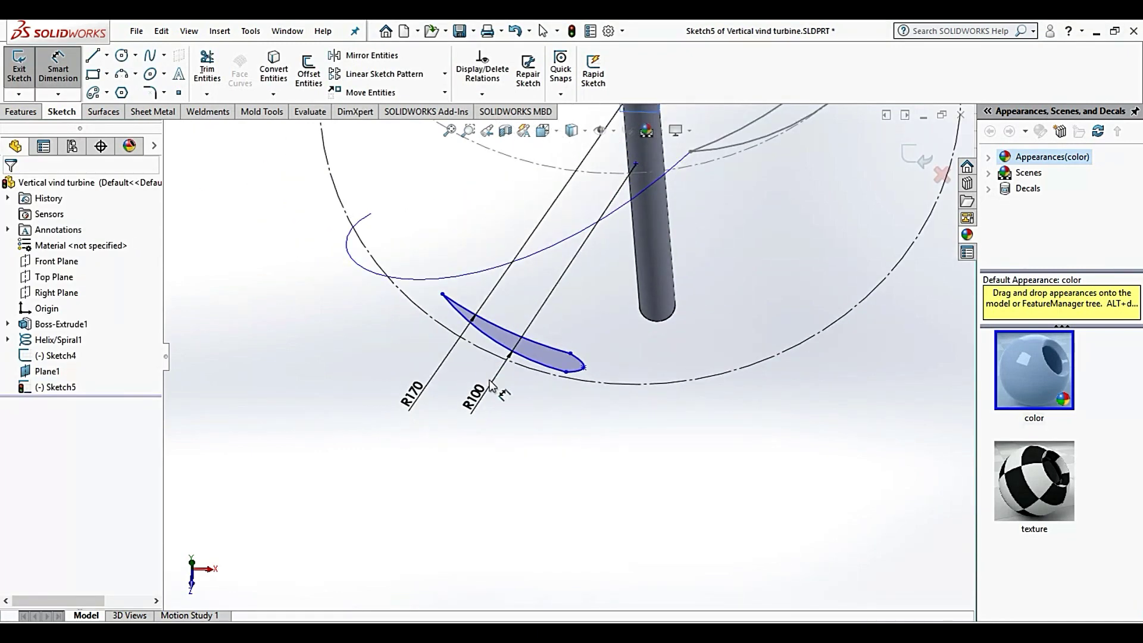
{"action": "key", "text": "Escape"}
Add a Pierce relation between the blade's leading endpoint and the helix.
{"action": "scroll", "coordinate": [417, 286], "scroll_direction": "down", "scroll_amount": 3}
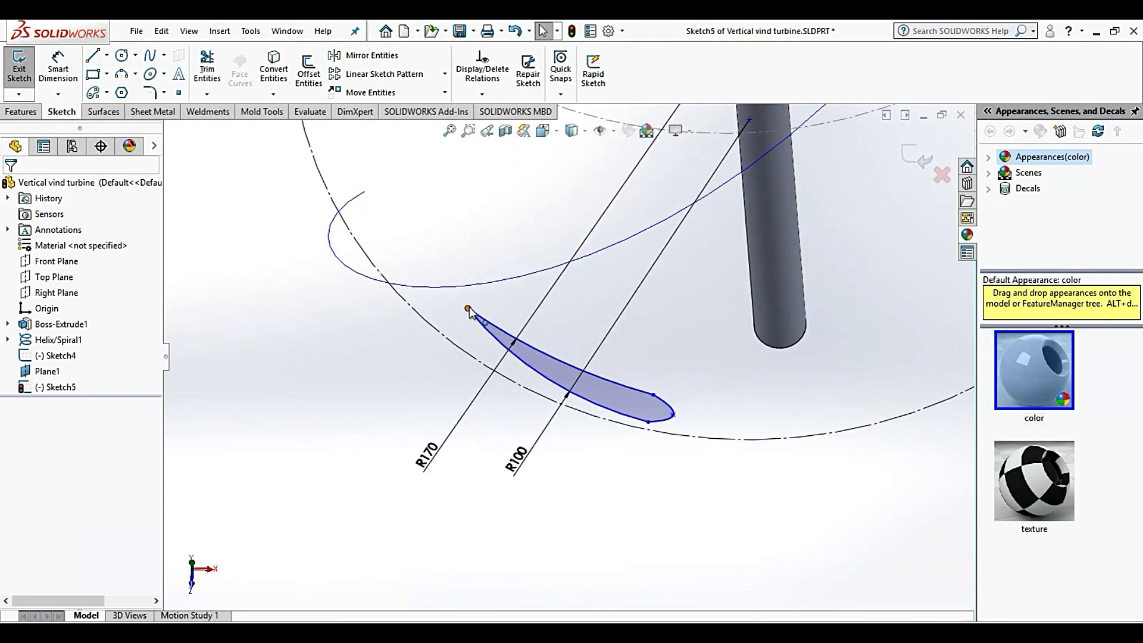
{"action": "left_click", "coordinate": [467, 309]}
{"action": "left_click", "coordinate": [434, 286], "text": "ctrl"}
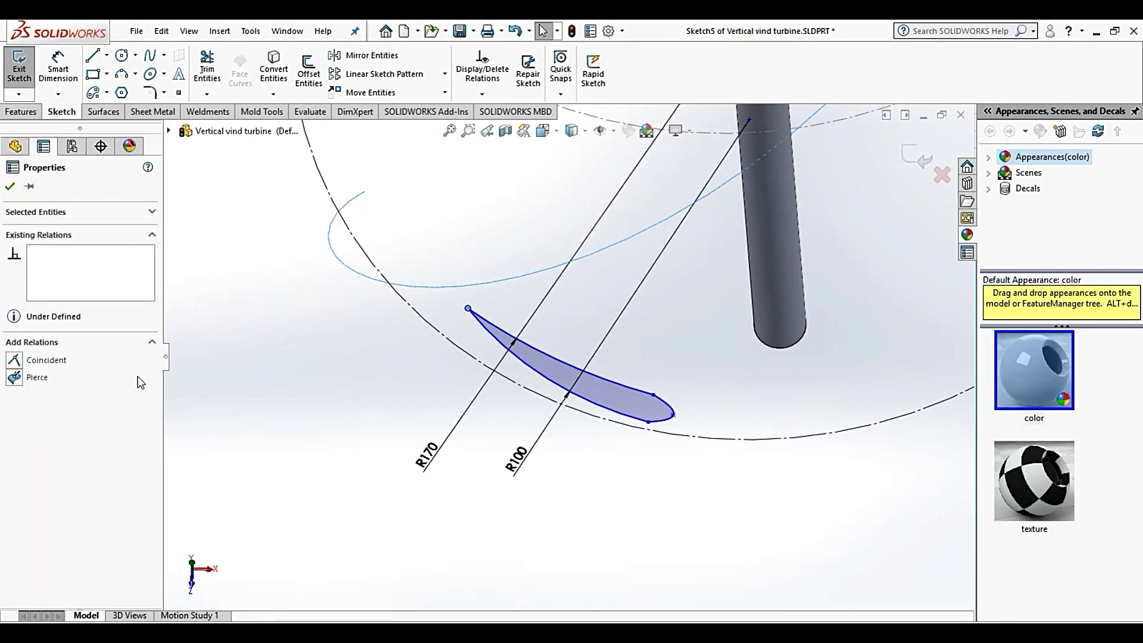
{"action": "left_click", "coordinate": [14, 377]}
{"action": "left_click", "coordinate": [659, 455]}
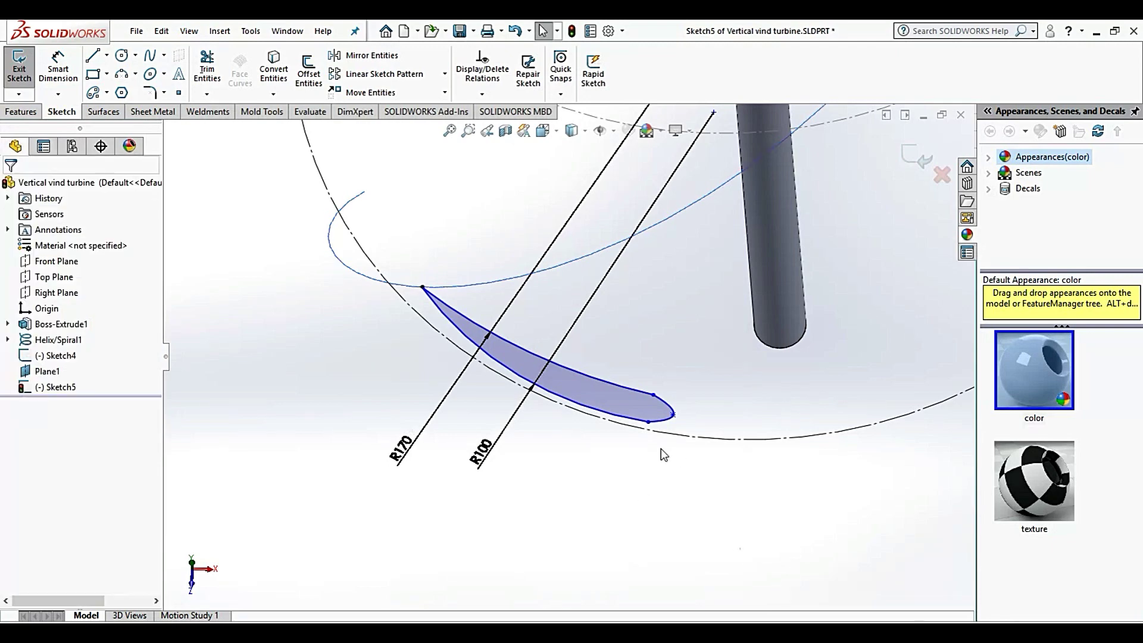
{"action": "mouse_move", "coordinate": [658, 454]}
{"action": "middle_mouse_down"}
{"action": "mouse_move", "coordinate": [584, 432]}
{"action": "mouse_move", "coordinate": [677, 361]}
{"action": "middle_mouse_up"}
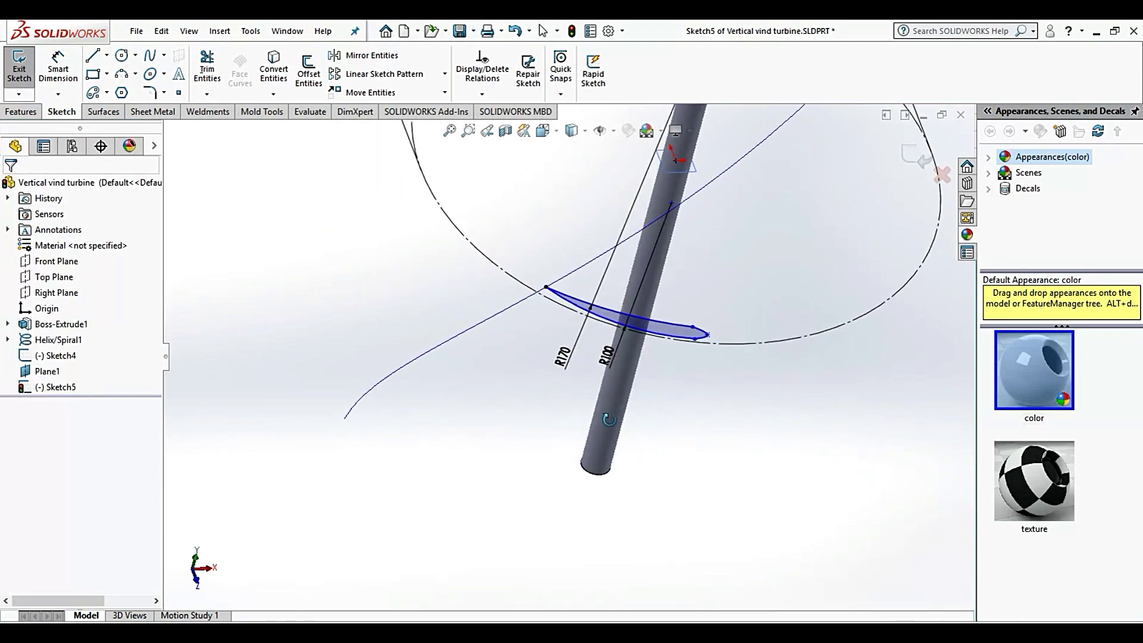
{"action": "scroll", "coordinate": [676, 361], "scroll_direction": "up", "scroll_amount": 3}
{"action": "scroll", "coordinate": [676, 361], "scroll_direction": "up", "scroll_amount": 2}
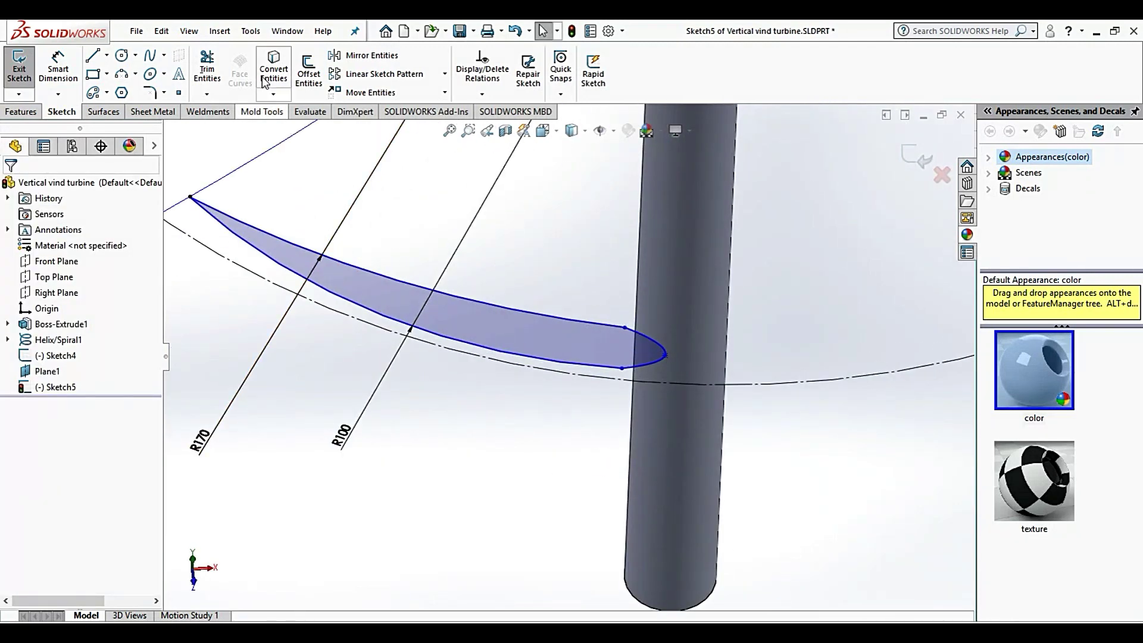
Dimension the chord from leading vertex to blade tip at 98 mm.
{"action": "left_click", "coordinate": [58, 69]}
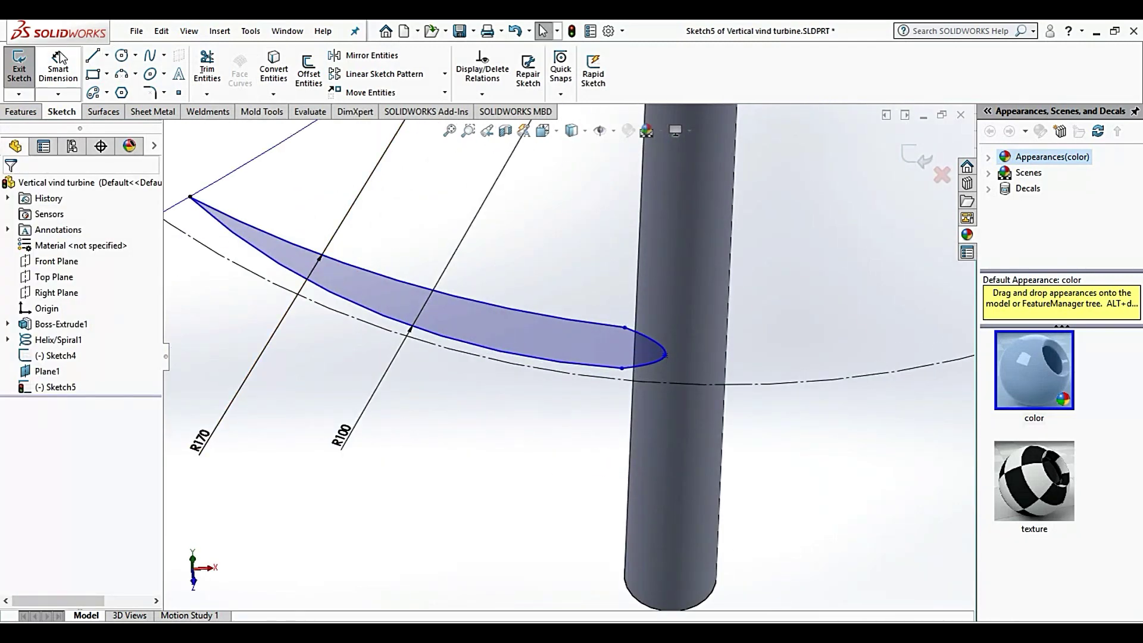
{"action": "left_click", "coordinate": [190, 197]}
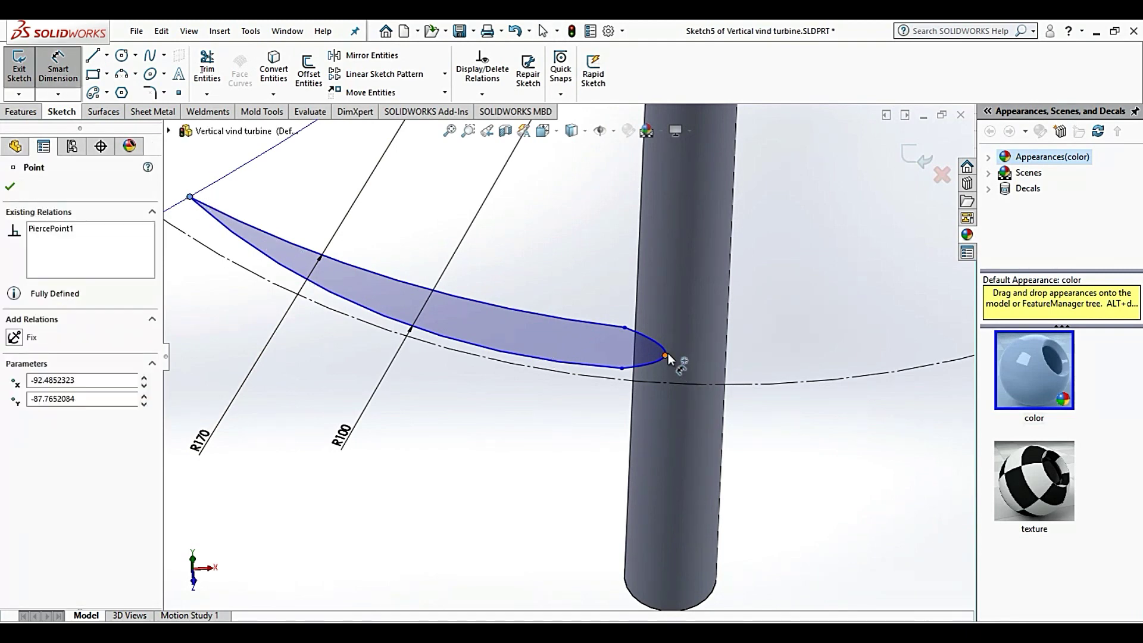
{"action": "left_click", "coordinate": [666, 355]}
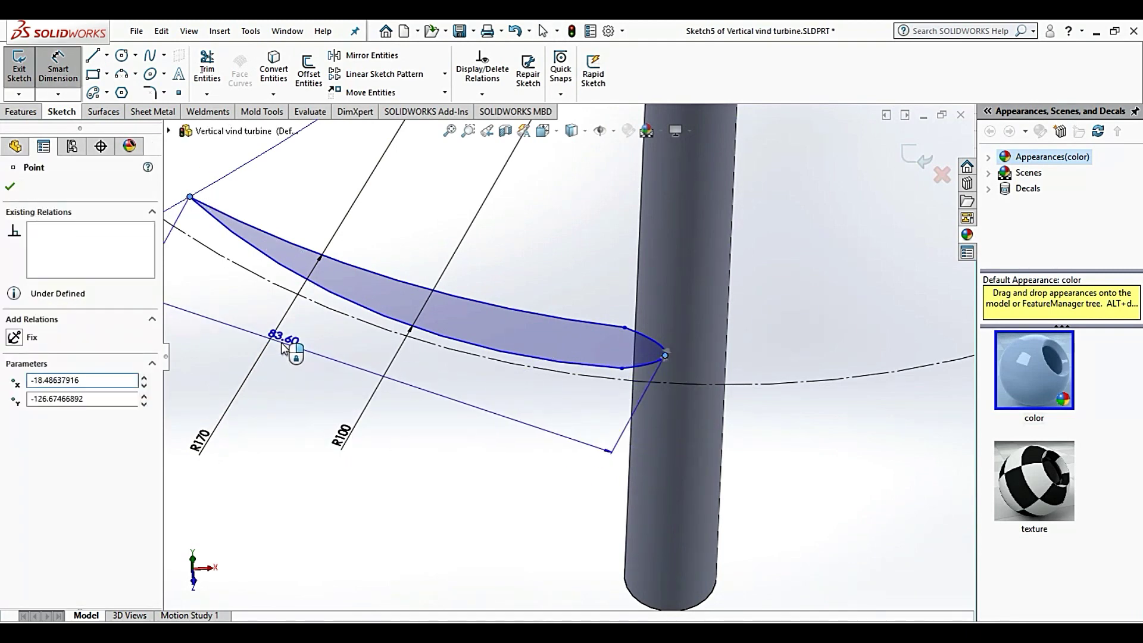
{"action": "left_click", "coordinate": [283, 349]}
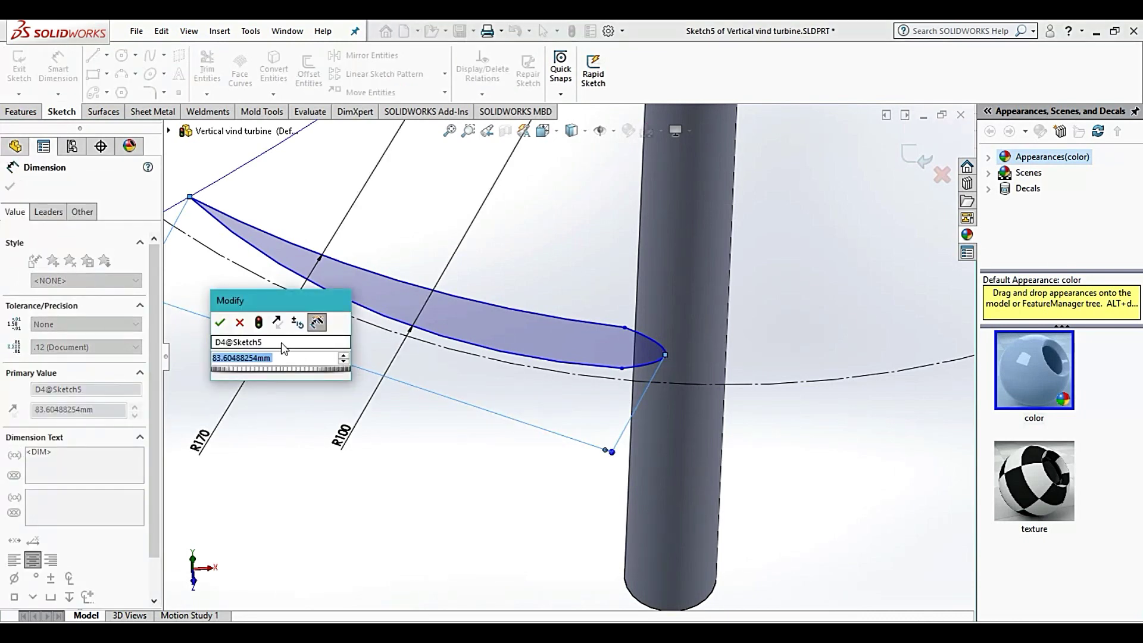
{"action": "type", "text": "98"}
{"action": "key", "text": "Return"}
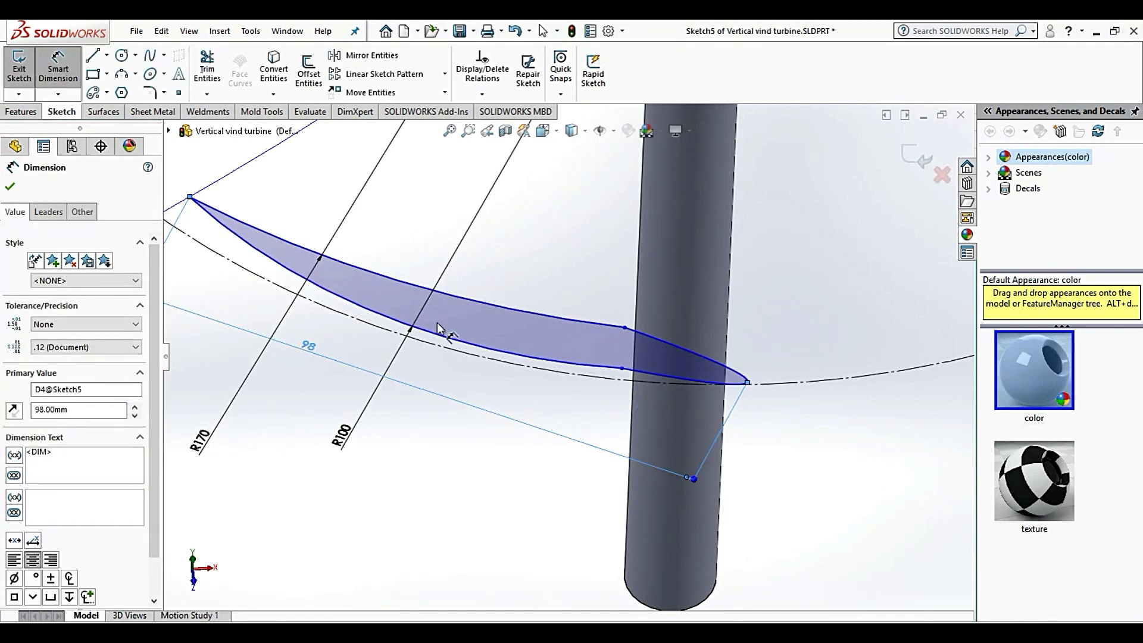
{"action": "key", "text": "Escape"}
{"action": "key", "text": "Escape"}
{"action": "middle_click_drag", "start_coordinate": [527, 295], "coordinate": [608, 305]}
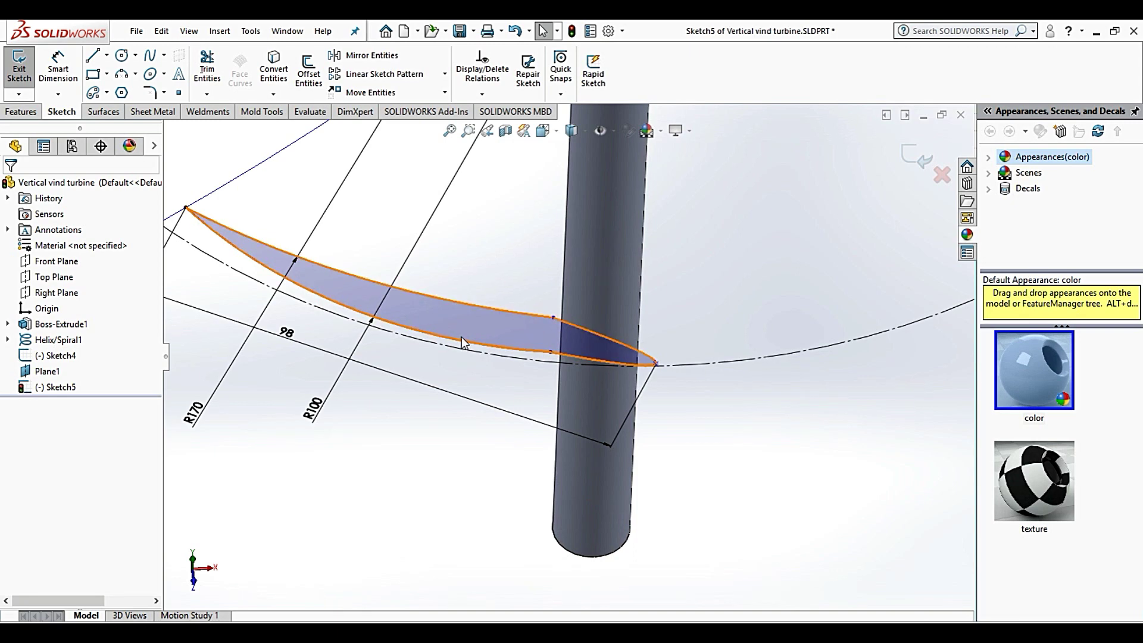
Make the lower blade arc tangent to the construction circle and drag points to reshape the outline.
{"action": "left_click", "coordinate": [451, 348]}
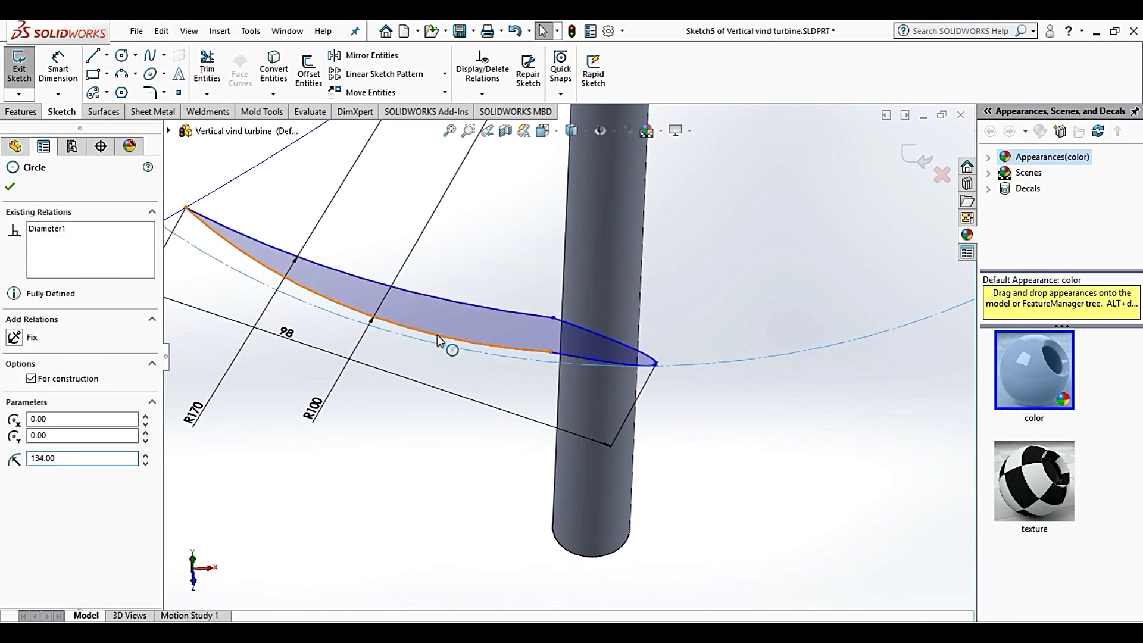
{"action": "left_click", "coordinate": [437, 334], "text": "ctrl"}
{"action": "left_click", "coordinate": [41, 377]}
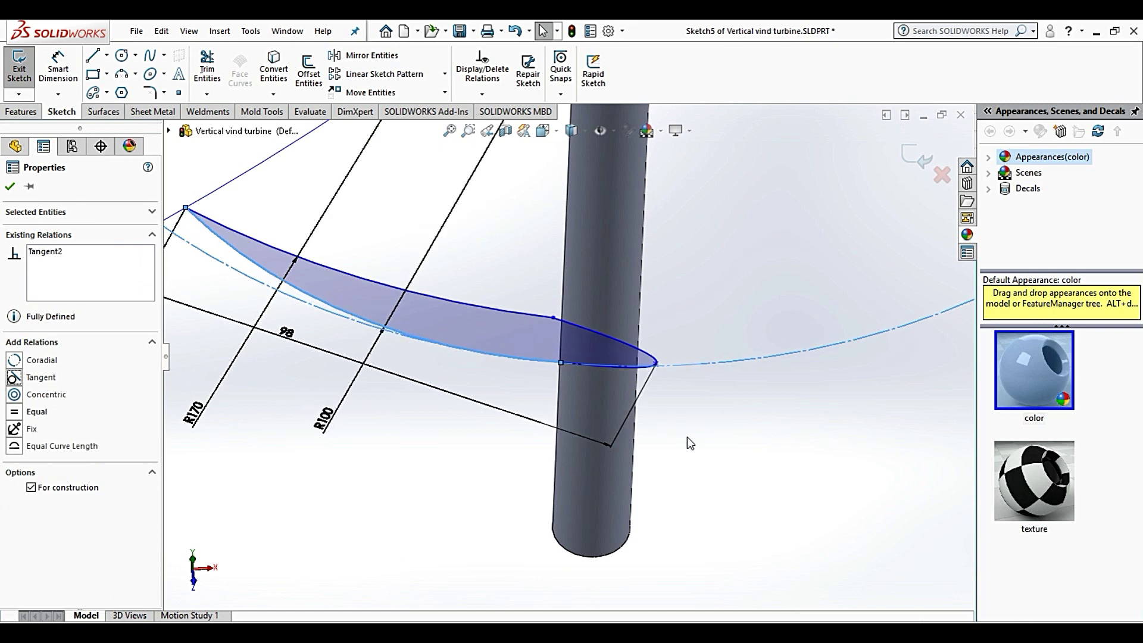
{"action": "left_click", "coordinate": [682, 395]}
{"action": "scroll", "coordinate": [623, 318], "scroll_direction": "down", "scroll_amount": 2}
{"action": "scroll", "coordinate": [624, 318], "scroll_direction": "down", "scroll_amount": 3}
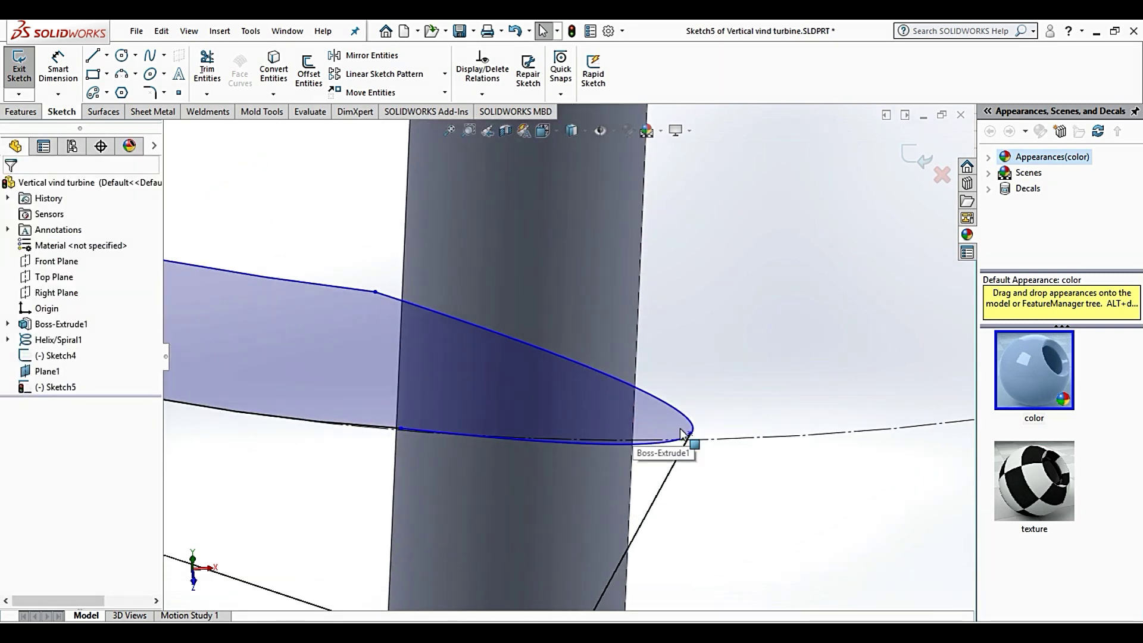
{"action": "left_click_drag", "start_coordinate": [692, 434], "coordinate": [720, 374]}
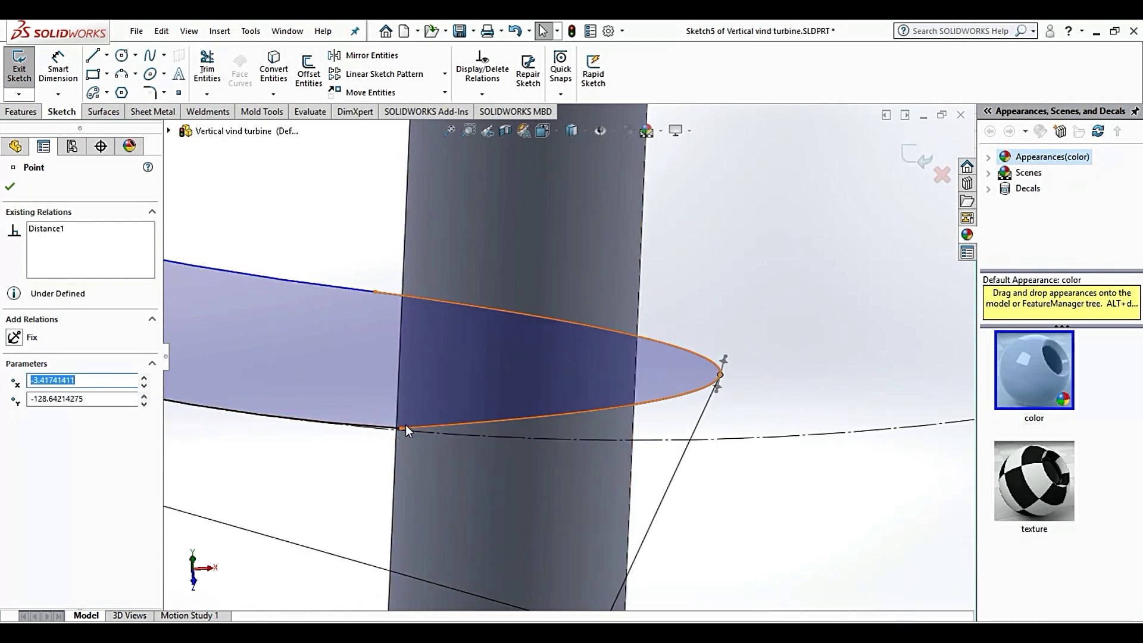
{"action": "left_click_drag", "start_coordinate": [400, 424], "coordinate": [556, 415]}
{"action": "left_click_drag", "start_coordinate": [375, 292], "coordinate": [578, 314]}
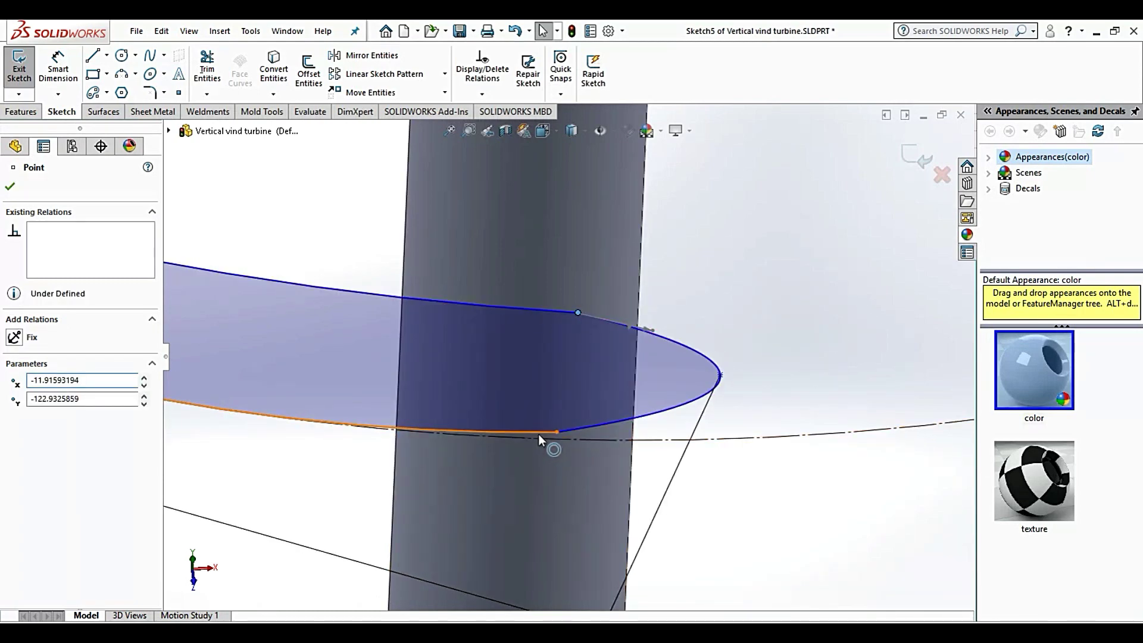
Add Tangent relations between the nose arc and both the lower and upper airfoil curves.
{"action": "left_click", "coordinate": [594, 418]}
{"action": "left_click", "coordinate": [303, 428], "text": "ctrl"}
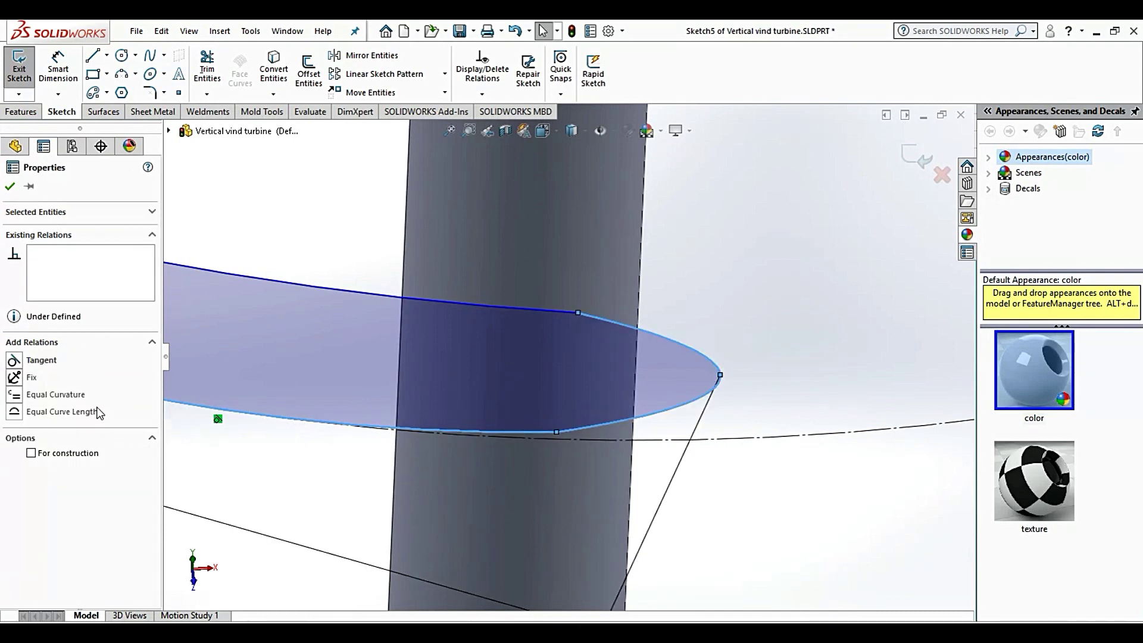
{"action": "left_click", "coordinate": [49, 362]}
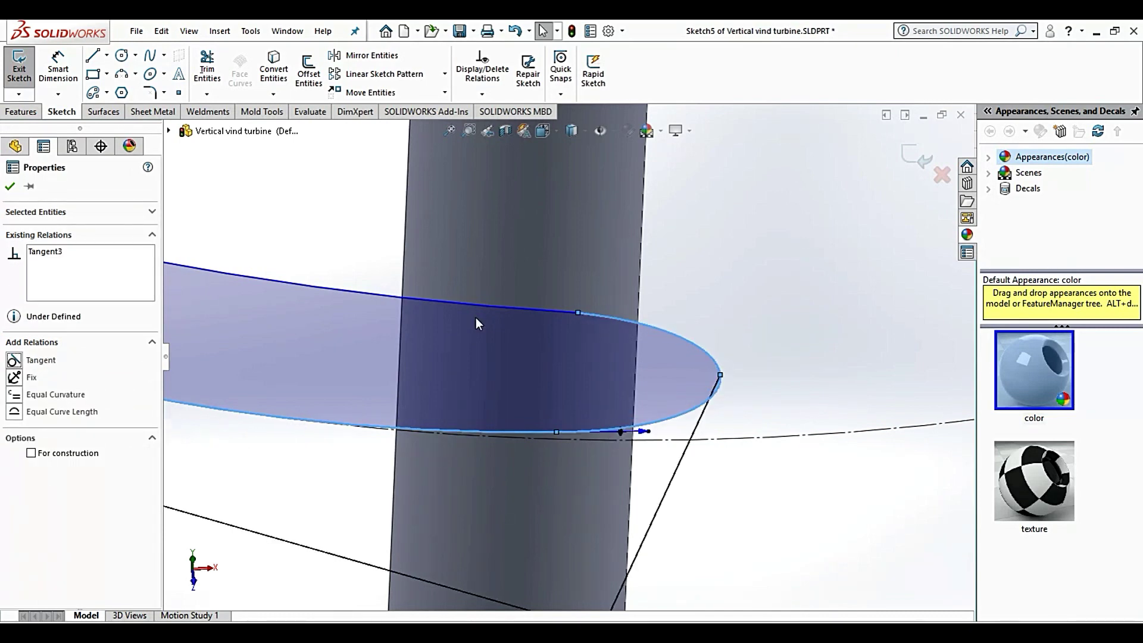
{"action": "left_click", "coordinate": [527, 310]}
{"action": "left_click", "coordinate": [607, 318], "text": "ctrl"}
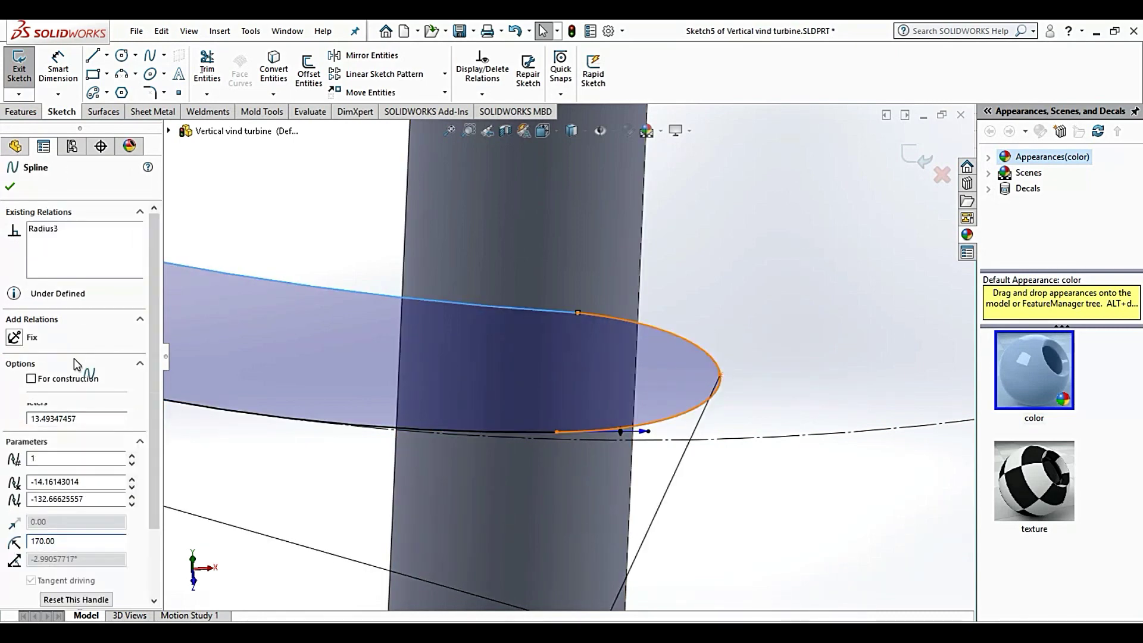
{"action": "left_click", "coordinate": [39, 360]}
{"action": "key", "text": "Escape"}
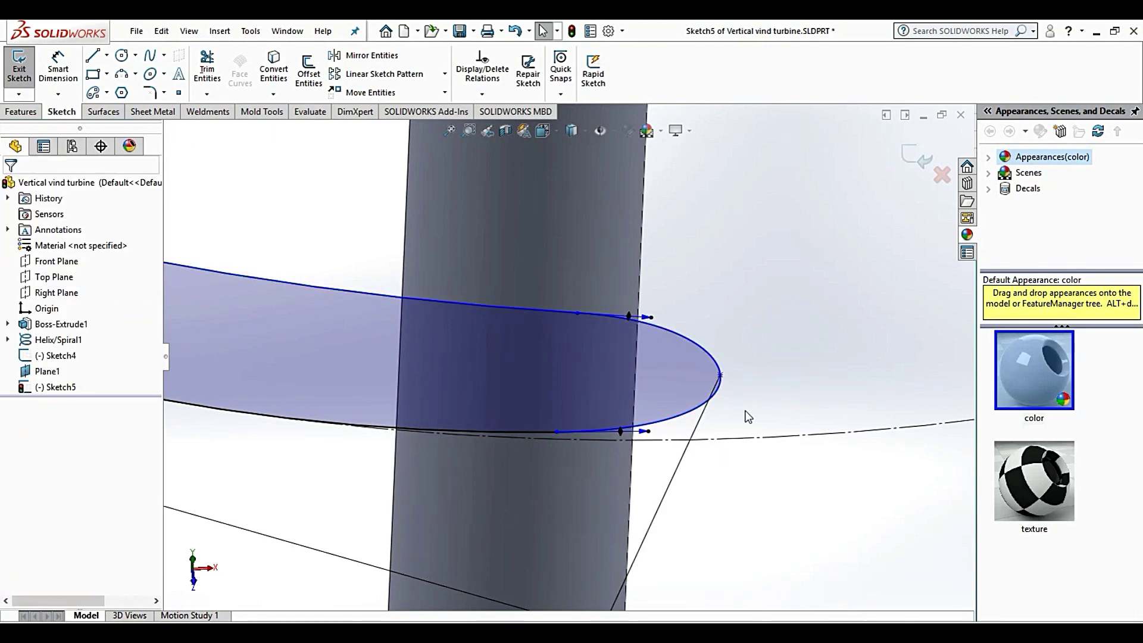
Orbit and zoom to view the whole turbine with the finished airfoil.
{"action": "mouse_move", "coordinate": [753, 345]}
{"action": "middle_mouse_down"}
{"action": "mouse_move", "coordinate": [548, 348]}
{"action": "mouse_move", "coordinate": [614, 369]}
{"action": "mouse_move", "coordinate": [900, 172]}
{"action": "middle_mouse_up"}
{"action": "scroll", "coordinate": [548, 351], "scroll_direction": "up", "scroll_amount": 2}
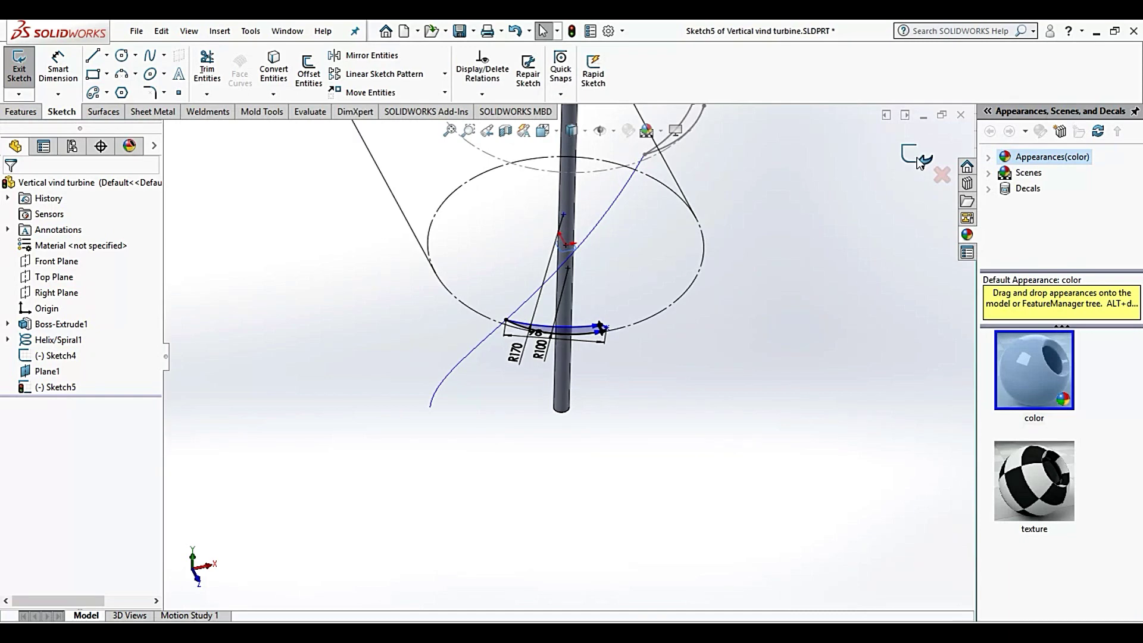
{"action": "mouse_move", "coordinate": [723, 330]}
{"action": "middle_mouse_down"}
{"action": "mouse_move", "coordinate": [631, 259]}
{"action": "mouse_move", "coordinate": [685, 340]}
{"action": "middle_mouse_up"}
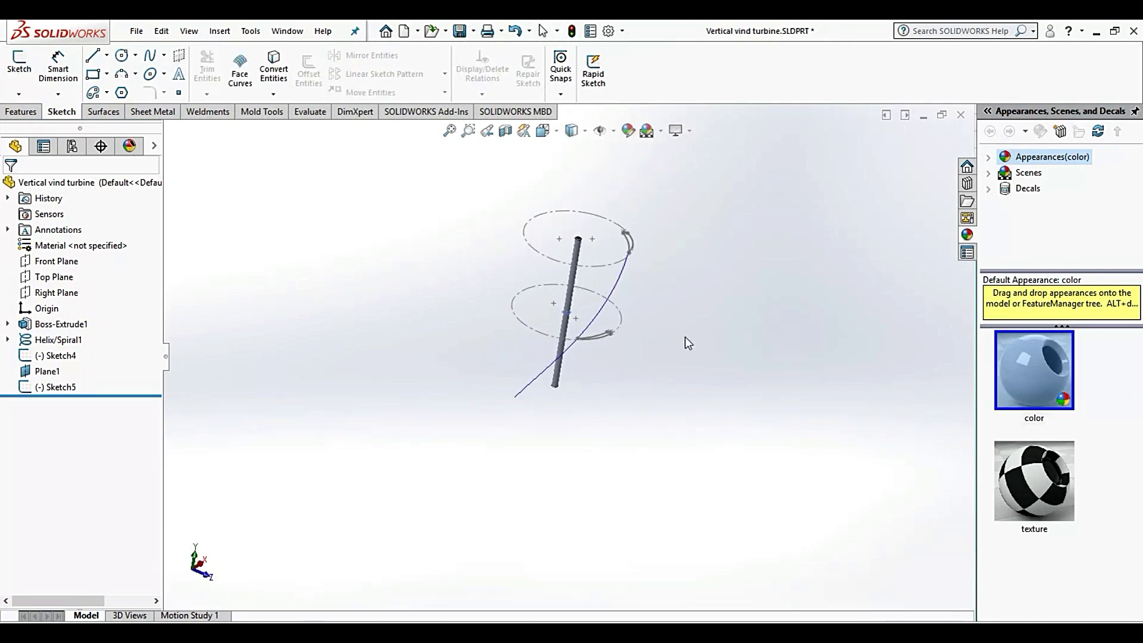
{"action": "scroll", "coordinate": [551, 411], "scroll_direction": "down", "scroll_amount": 3}
{"action": "scroll", "coordinate": [604, 343], "scroll_direction": "down", "scroll_amount": 2}
{"action": "middle_click_drag", "start_coordinate": [502, 406], "coordinate": [465, 381]}
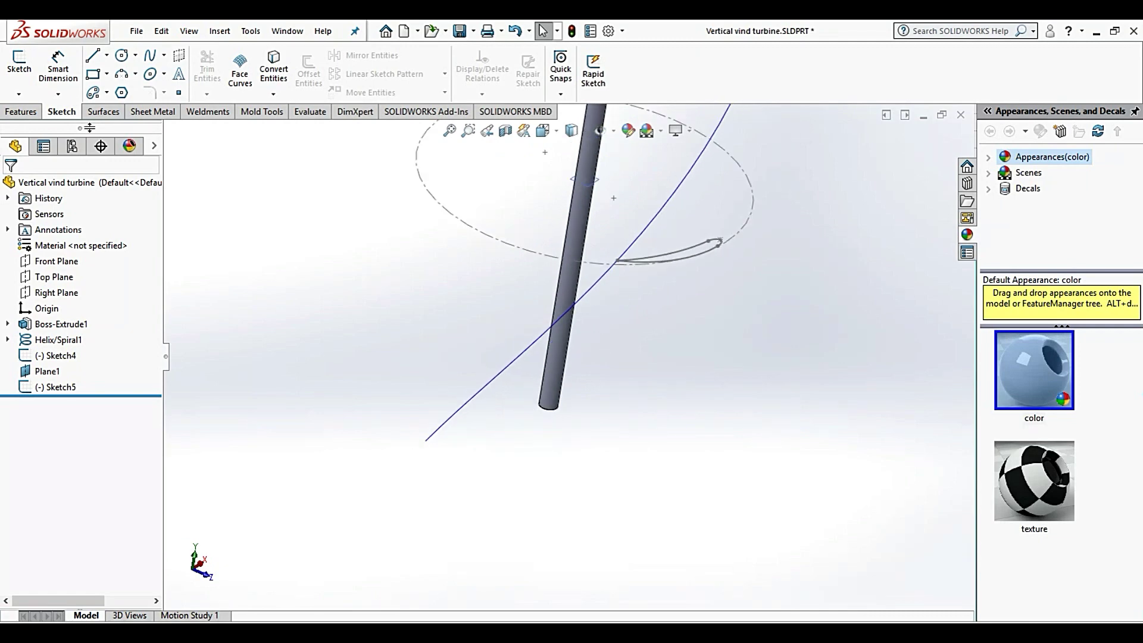
Select the Top Plane and start Sketch6 on it.
{"action": "left_click", "coordinate": [26, 112]}
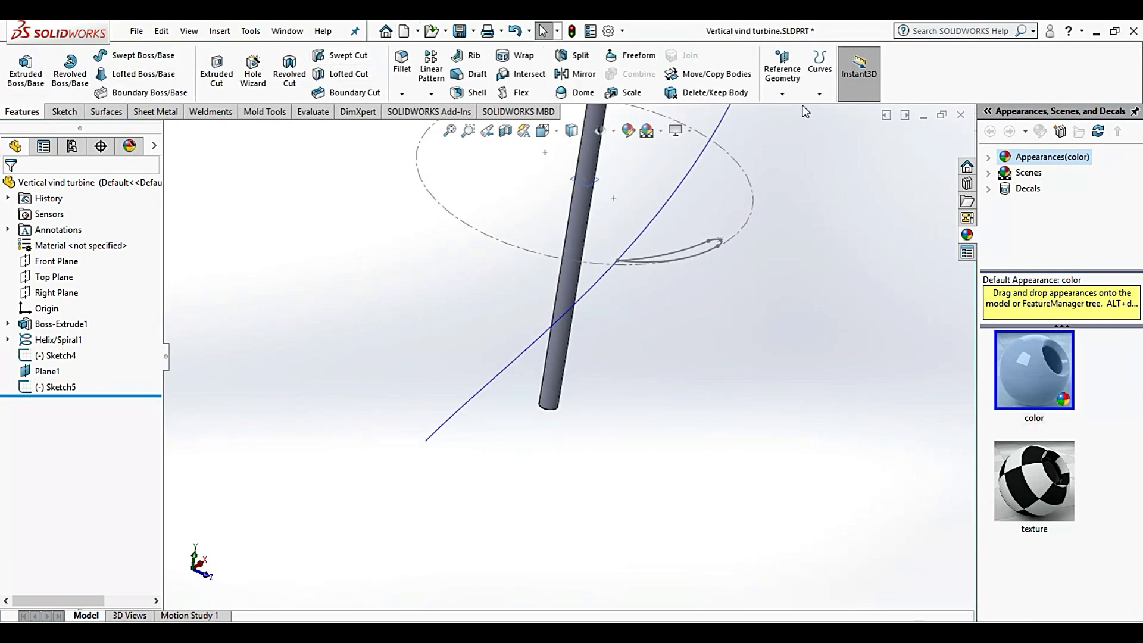
{"action": "left_click", "coordinate": [777, 55]}
{"action": "left_click", "coordinate": [692, 448]}
{"action": "middle_click_drag", "start_coordinate": [586, 399], "coordinate": [196, 320]}
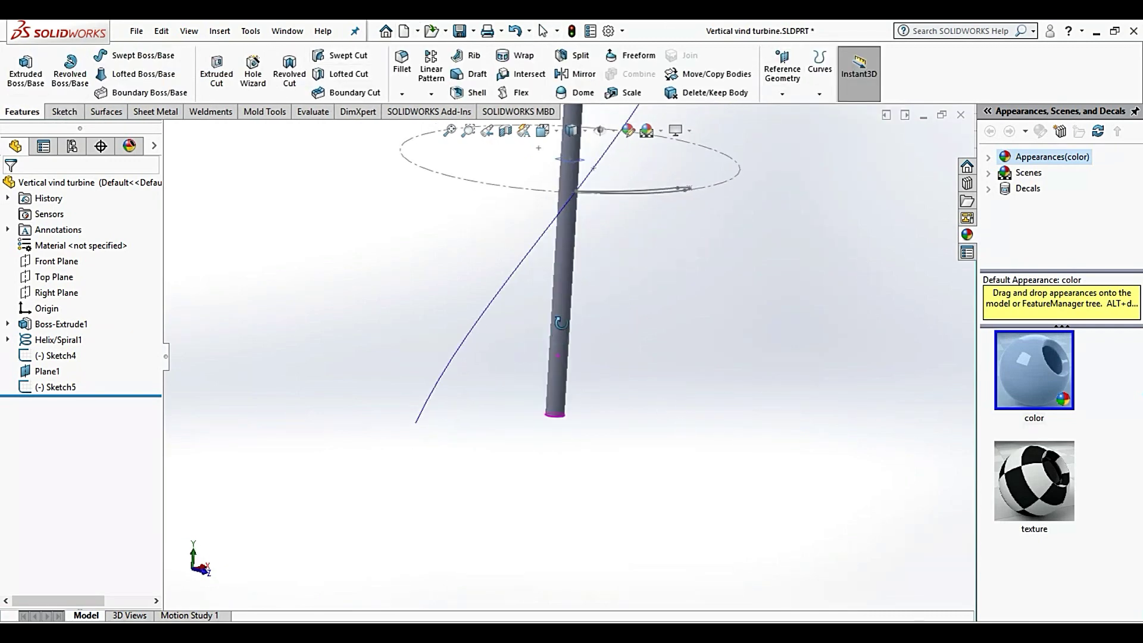
{"action": "left_click", "coordinate": [54, 276]}
{"action": "middle_click_drag", "start_coordinate": [680, 326], "coordinate": [674, 345]}
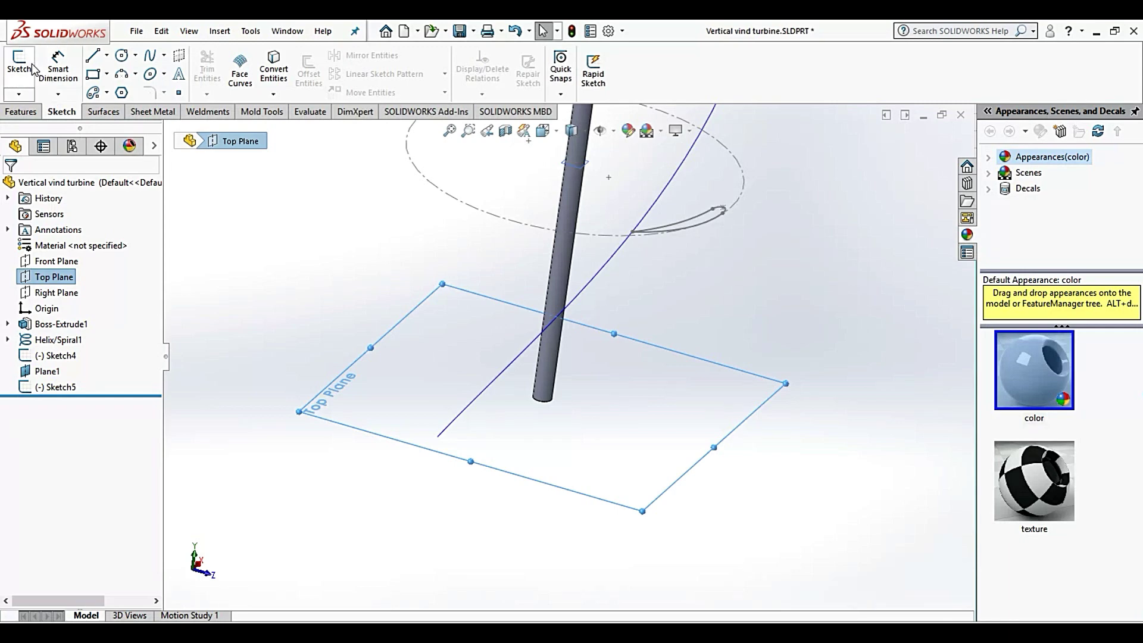
{"action": "left_click", "coordinate": [19, 64]}
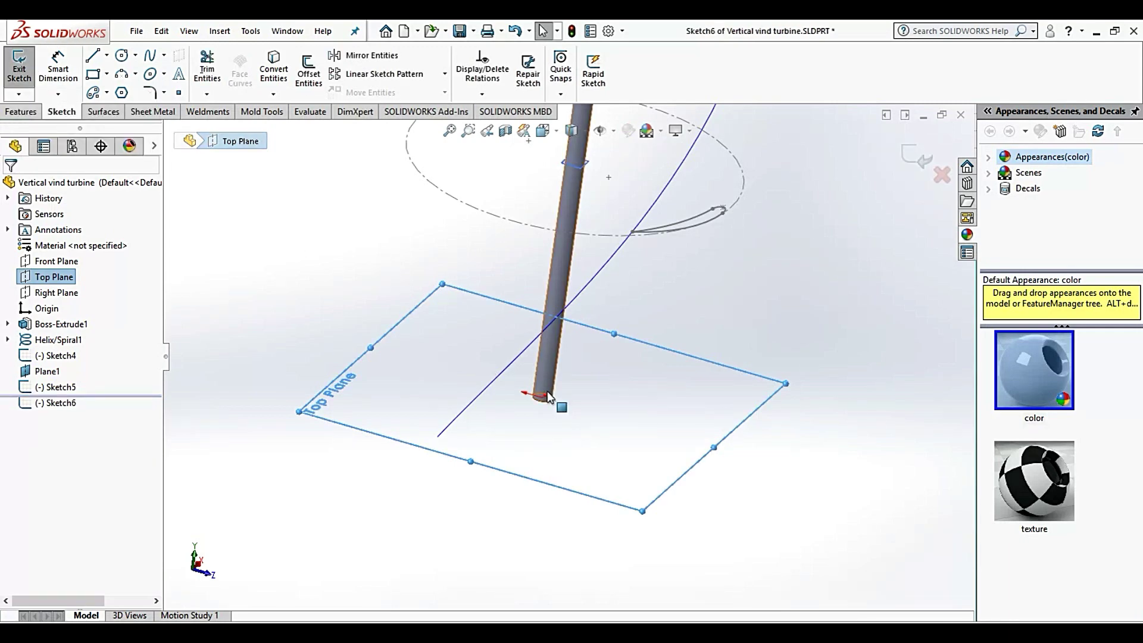
Draw a construction circle at the origin on the Top Plane and dimension it Ø268 mm.
{"action": "left_click", "coordinate": [122, 56]}
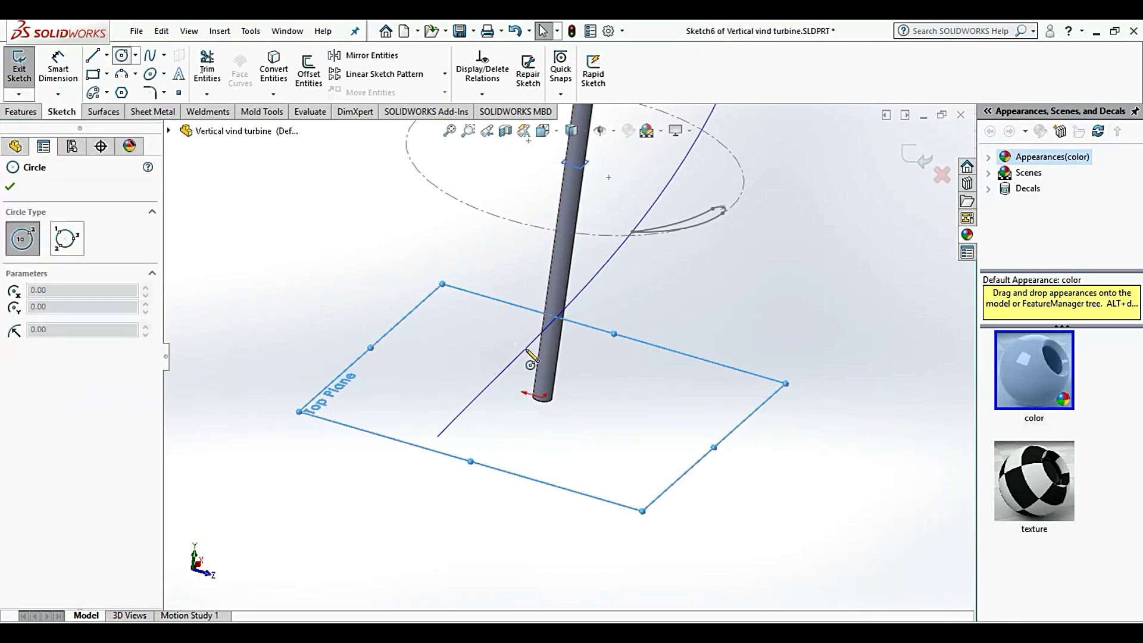
{"action": "left_click", "coordinate": [543, 398]}
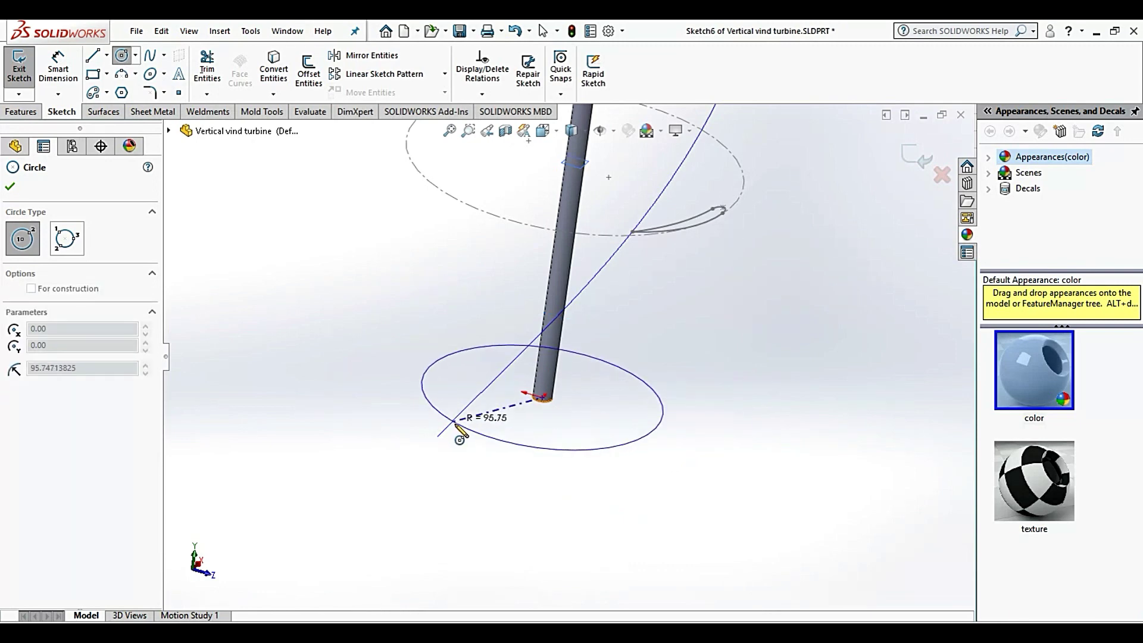
{"action": "left_click", "coordinate": [443, 456]}
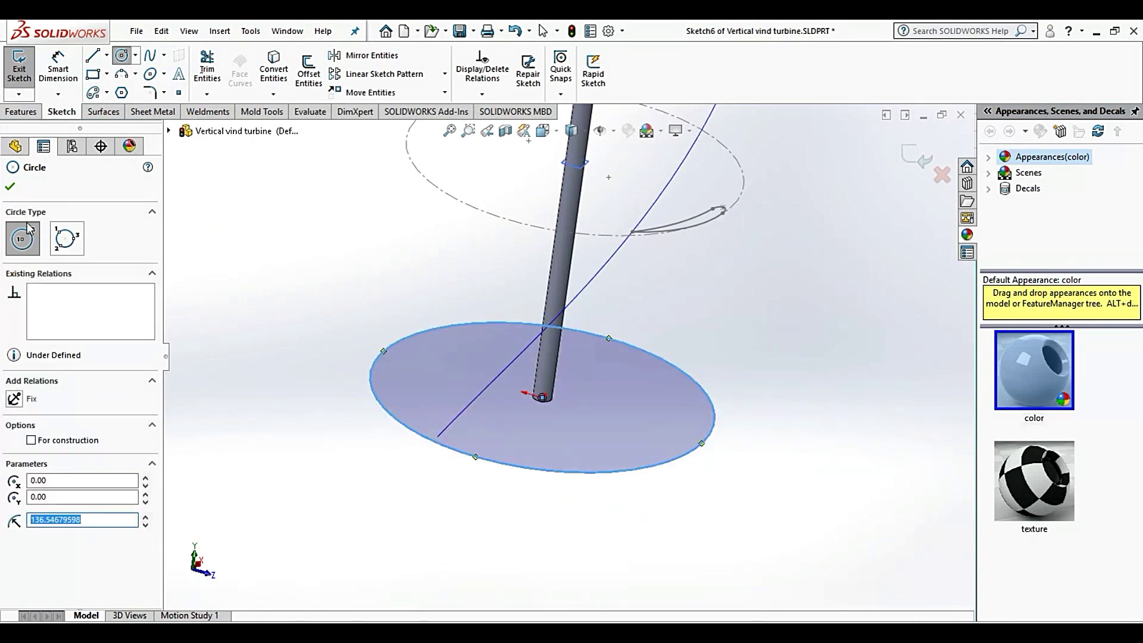
{"action": "left_click", "coordinate": [31, 440]}
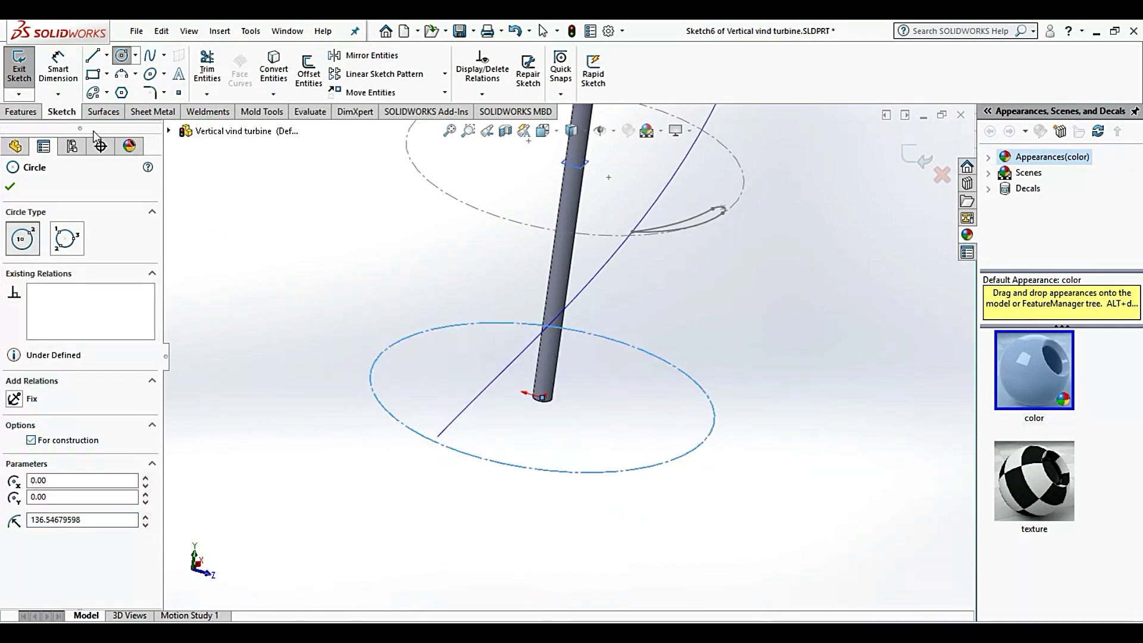
{"action": "left_click", "coordinate": [76, 82]}
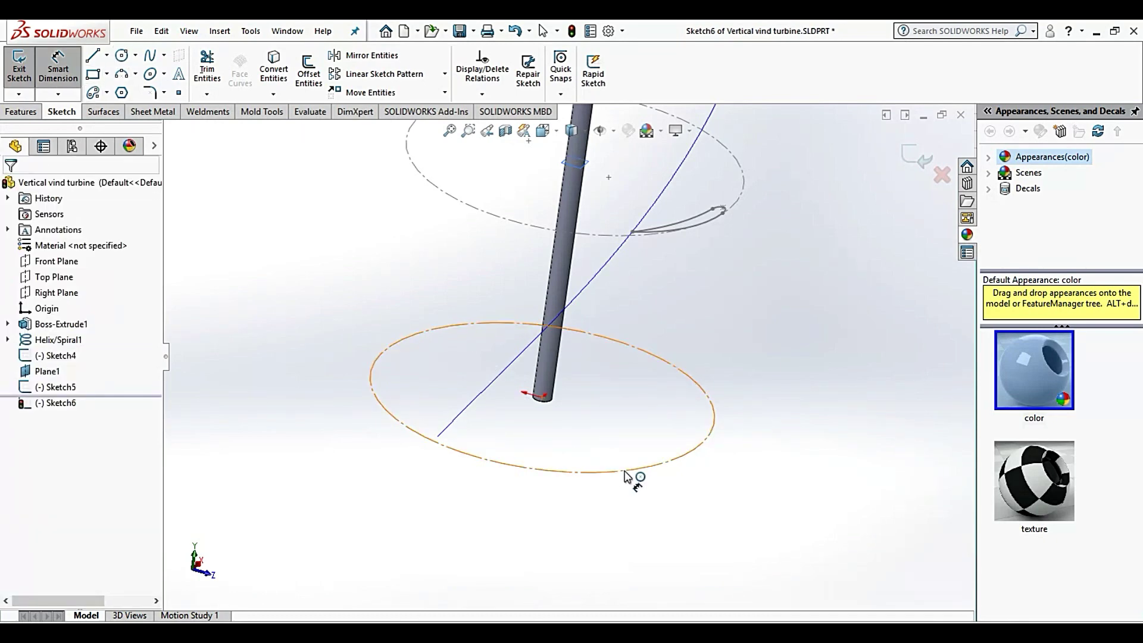
{"action": "left_click", "coordinate": [622, 473]}
{"action": "left_click", "coordinate": [601, 522]}
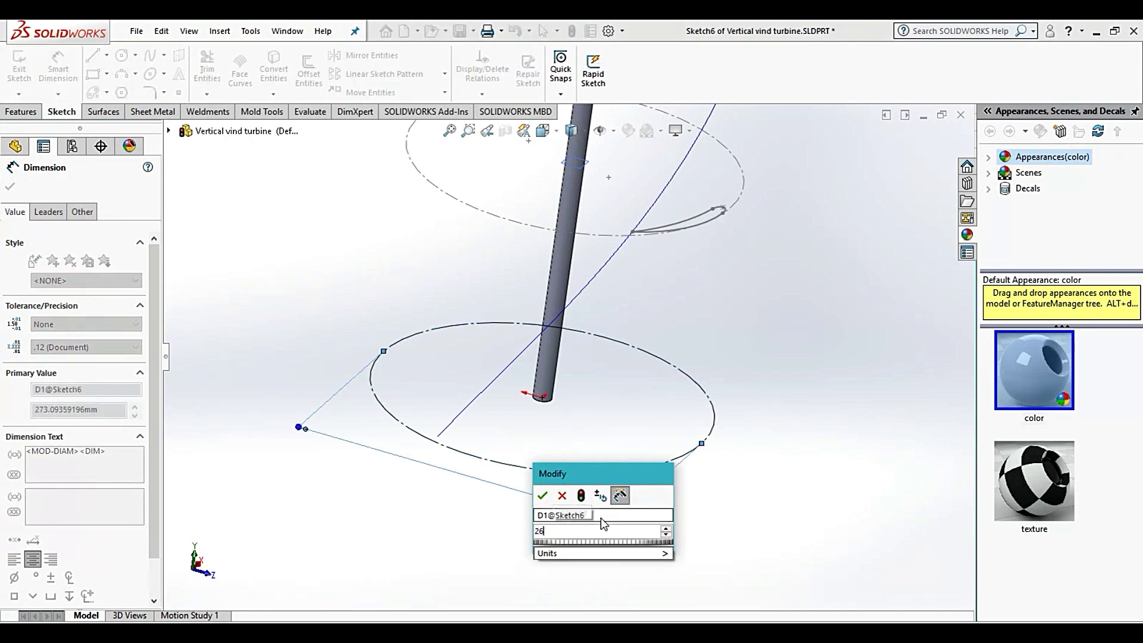
{"action": "type", "text": "268"}
{"action": "key", "text": "Return"}
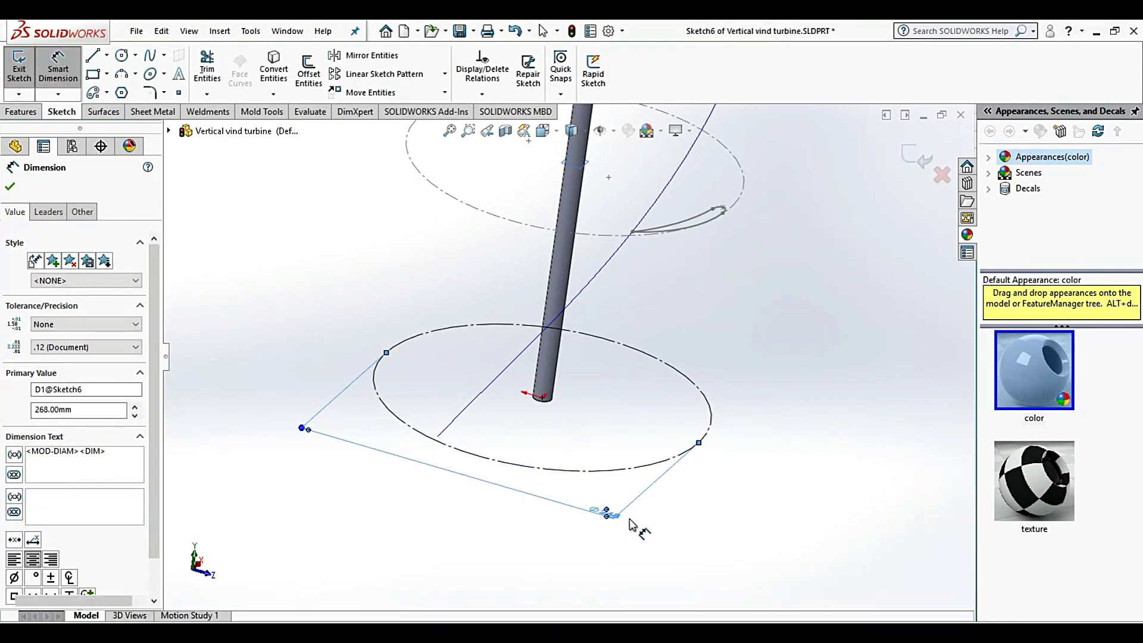
{"action": "key", "text": "Escape"}
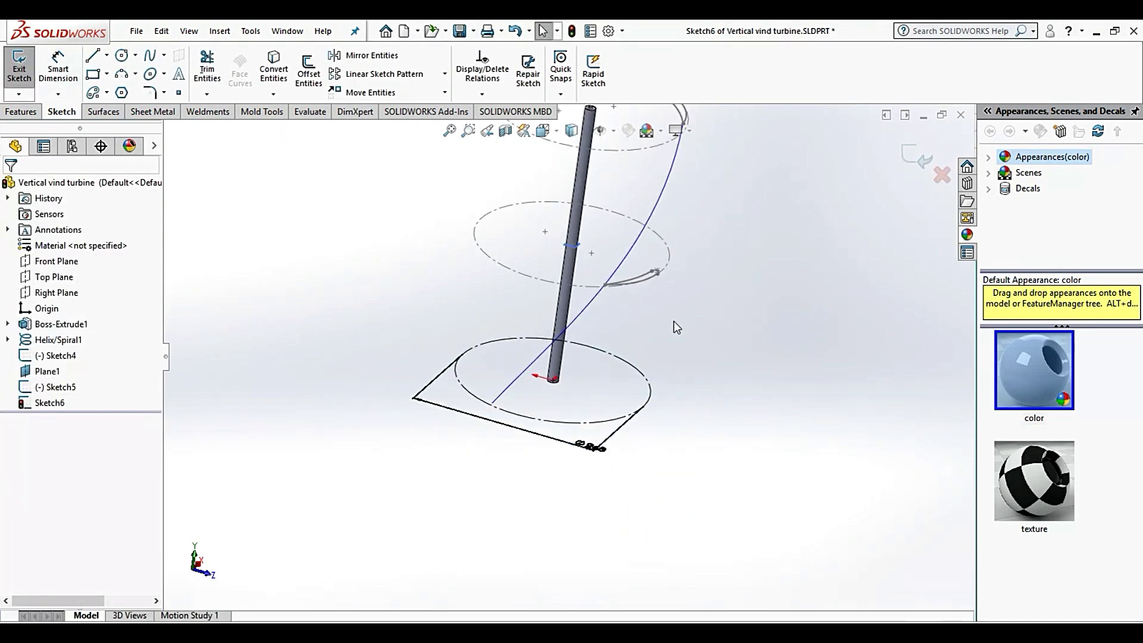
{"action": "mouse_move", "coordinate": [674, 320]}
{"action": "middle_mouse_down"}
{"action": "mouse_move", "coordinate": [539, 401]}
{"action": "mouse_move", "coordinate": [254, 250]}
{"action": "middle_mouse_up"}
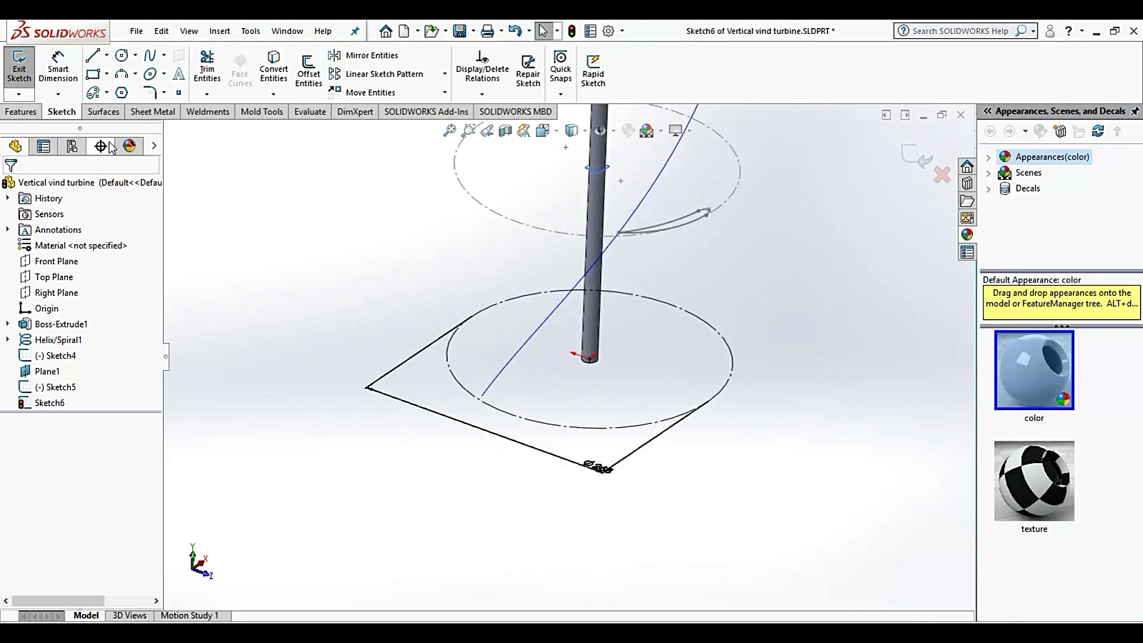
Draw two three-point arcs from the line's end, forming the airfoil's upper and lower curves.
{"action": "left_click", "coordinate": [123, 76]}
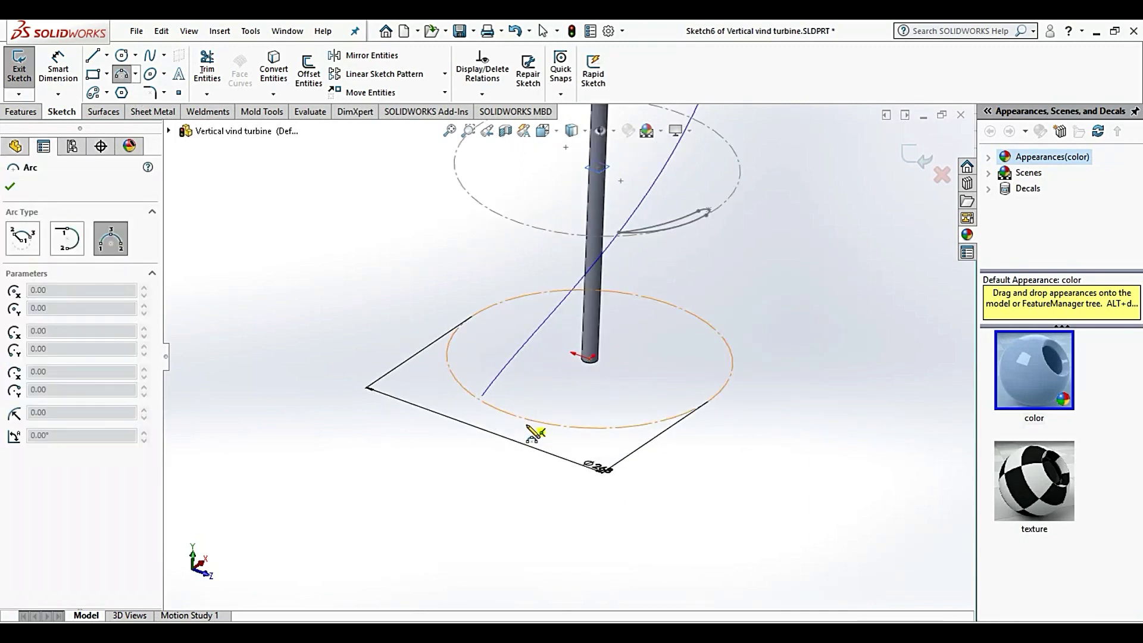
{"action": "scroll", "coordinate": [536, 433], "scroll_direction": "down", "scroll_amount": 3}
{"action": "scroll", "coordinate": [538, 416], "scroll_direction": "down", "scroll_amount": 2}
{"action": "scroll", "coordinate": [572, 395], "scroll_direction": "down", "scroll_amount": 2}
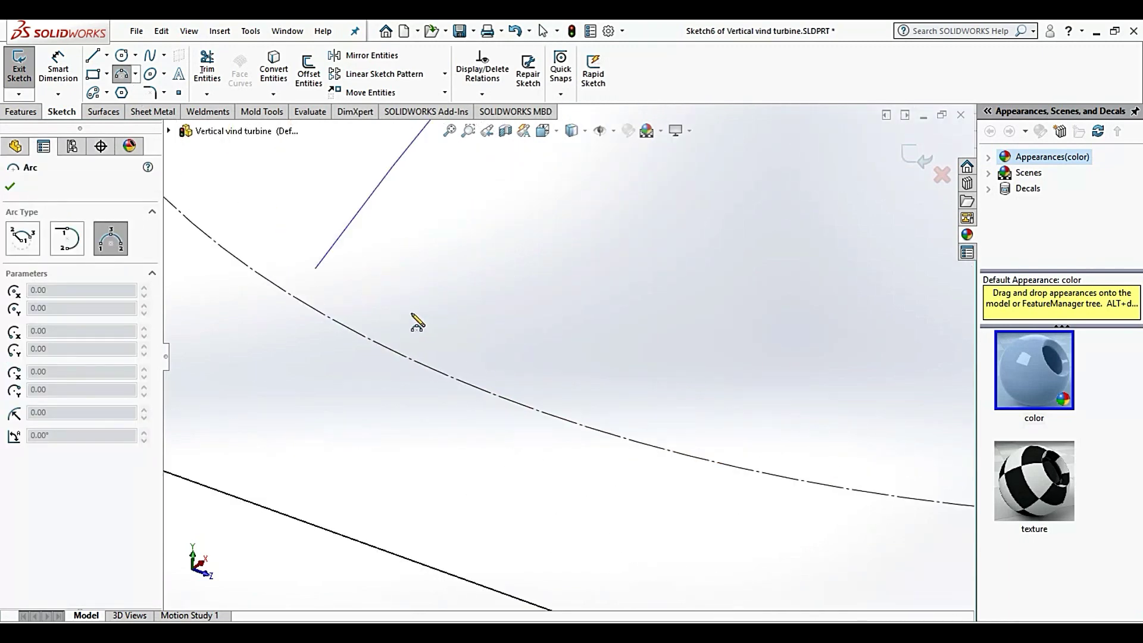
{"action": "left_click", "coordinate": [316, 267]}
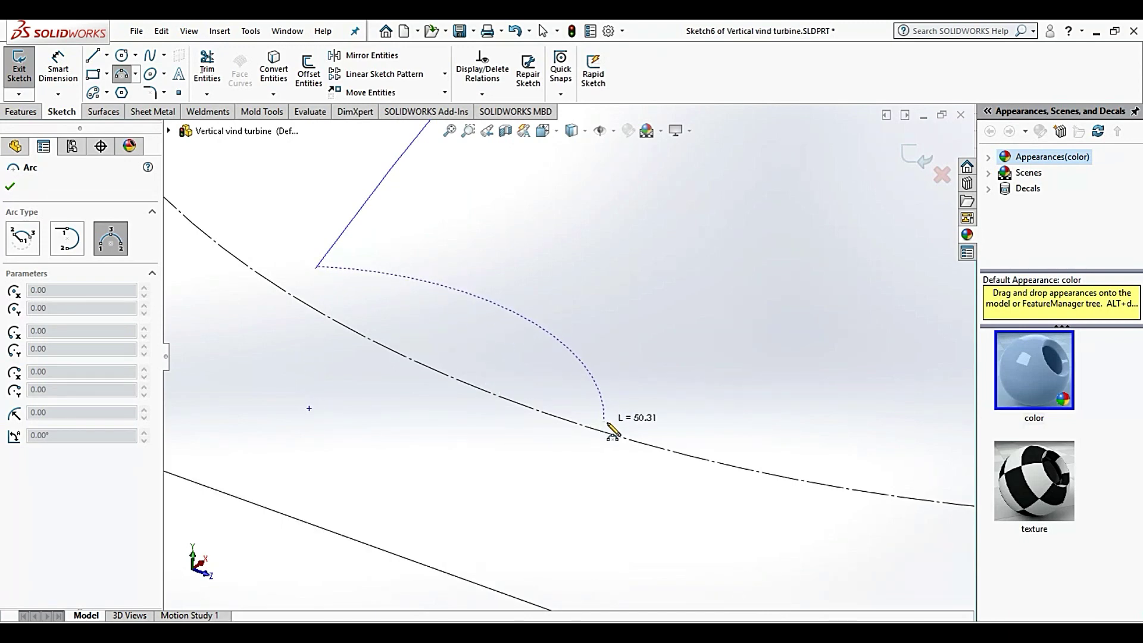
{"action": "left_click", "coordinate": [685, 439]}
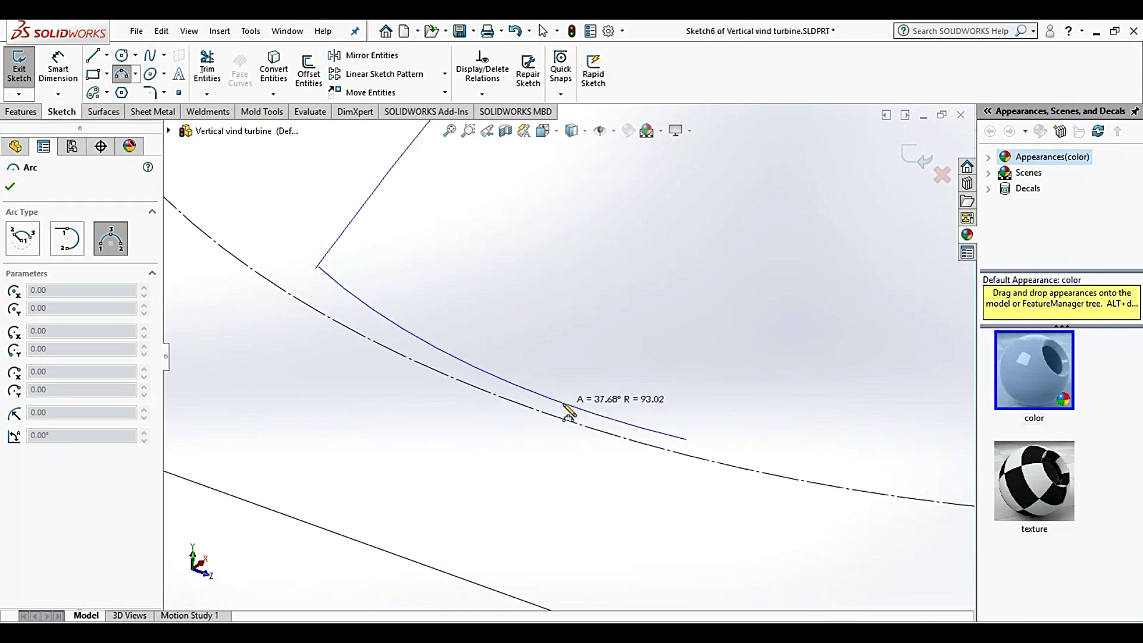
{"action": "left_click", "coordinate": [555, 411]}
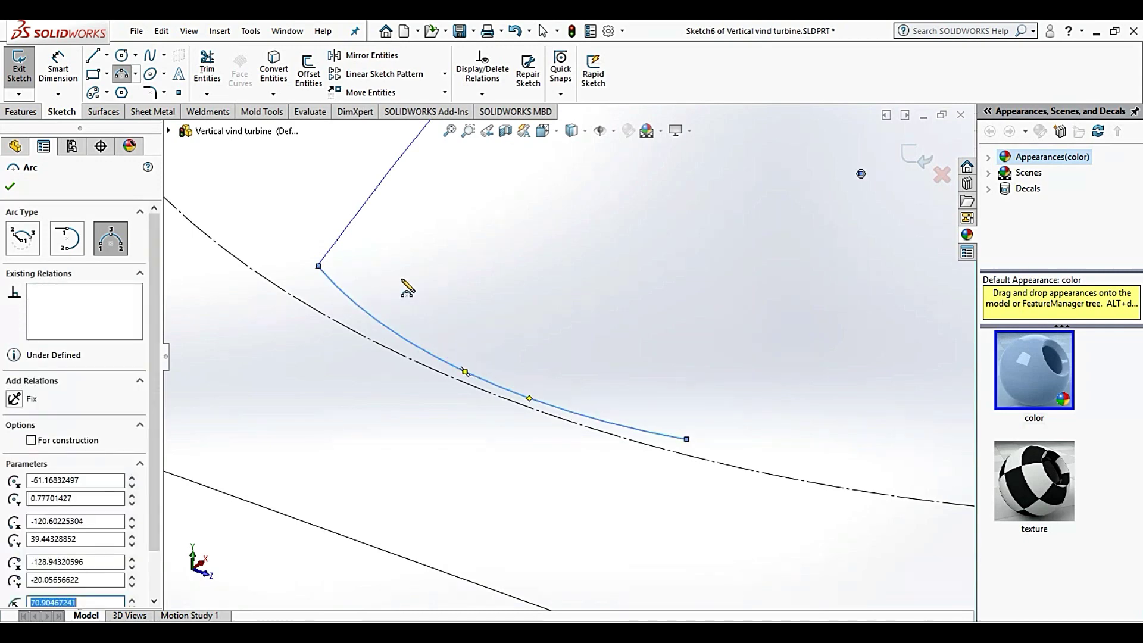
{"action": "left_click", "coordinate": [320, 268]}
{"action": "left_click", "coordinate": [704, 394]}
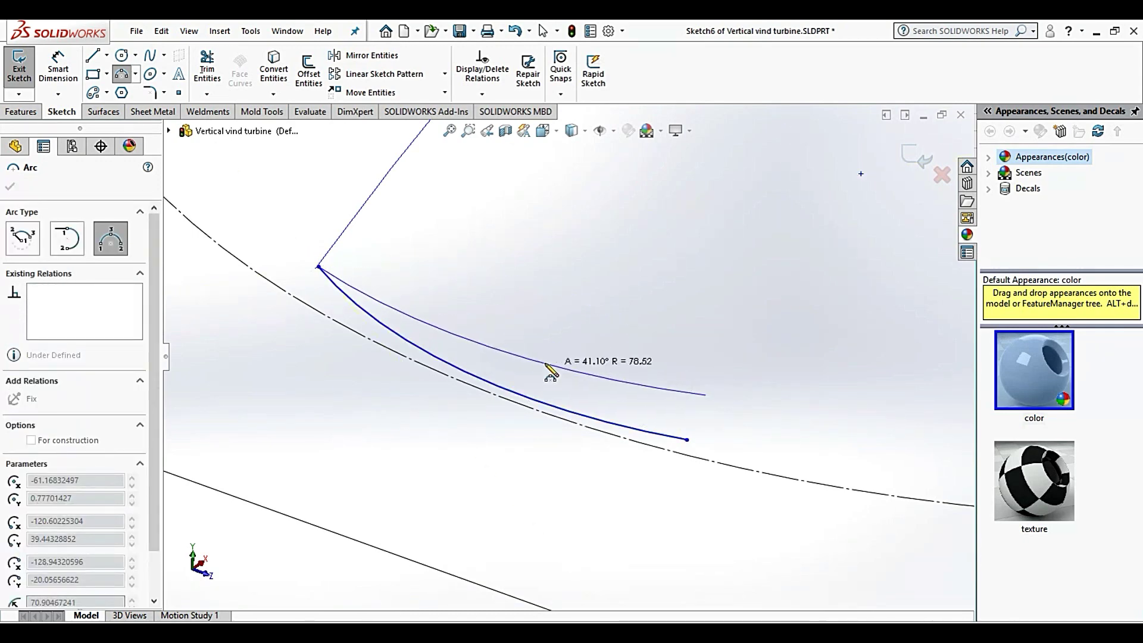
{"action": "left_click", "coordinate": [550, 372]}
{"action": "scroll", "coordinate": [710, 403], "scroll_direction": "down", "scroll_amount": 2}
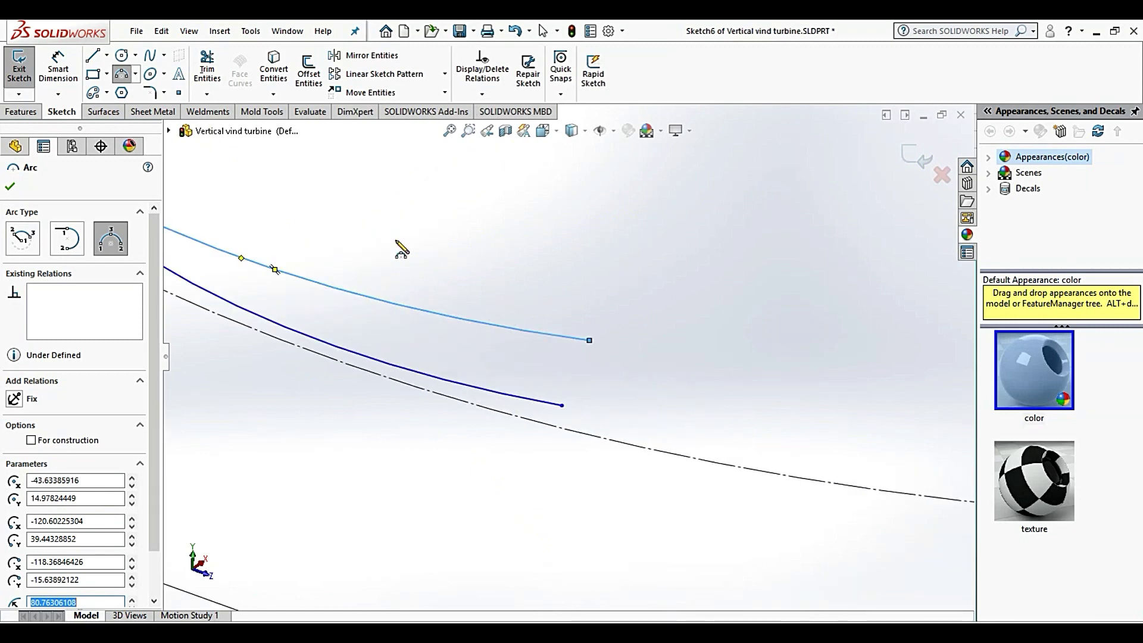
Close the profile with a spline tail from the upper arc's end to the lower arc's endpoint.
{"action": "left_click", "coordinate": [152, 57]}
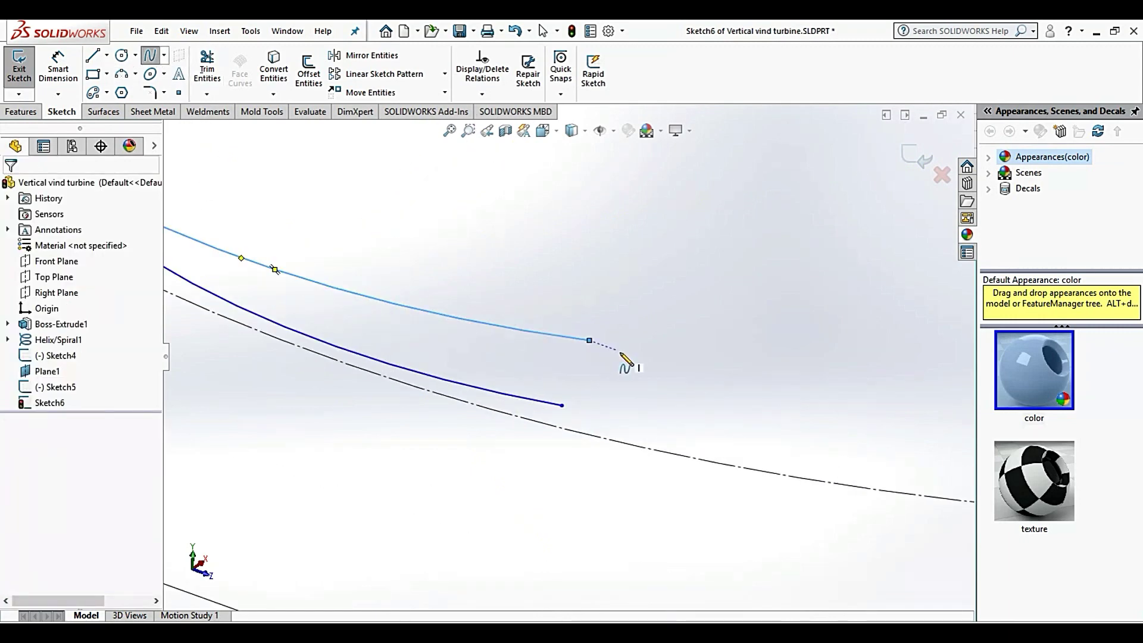
{"action": "scroll", "coordinate": [625, 360], "scroll_direction": "down", "scroll_amount": 2}
{"action": "left_click", "coordinate": [567, 326]}
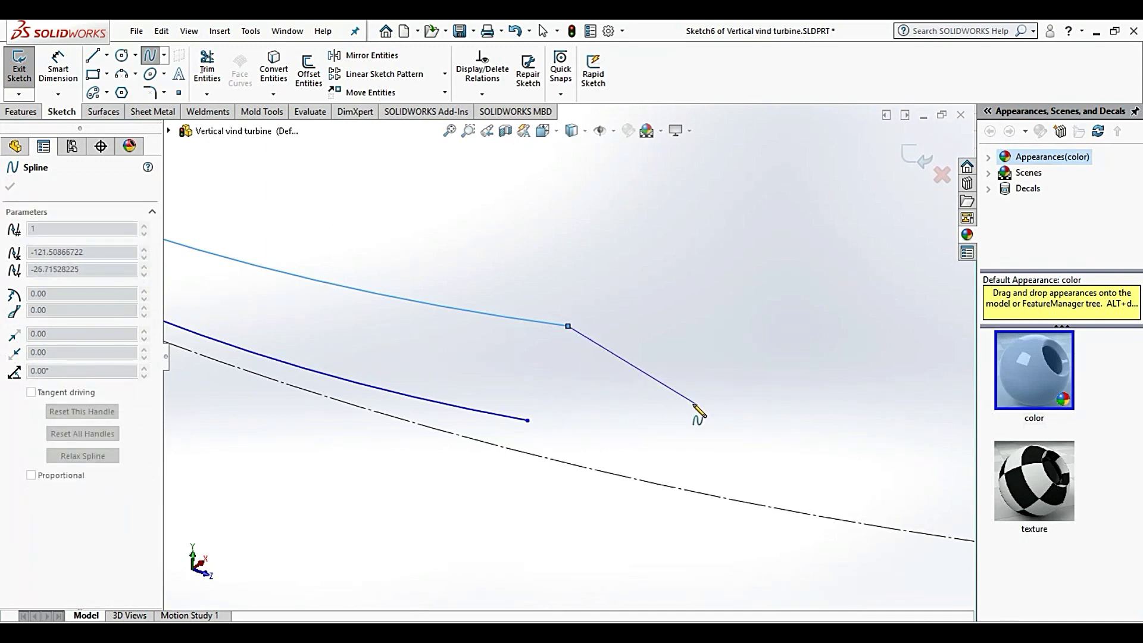
{"action": "left_click", "coordinate": [683, 387]}
{"action": "left_click", "coordinate": [527, 420]}
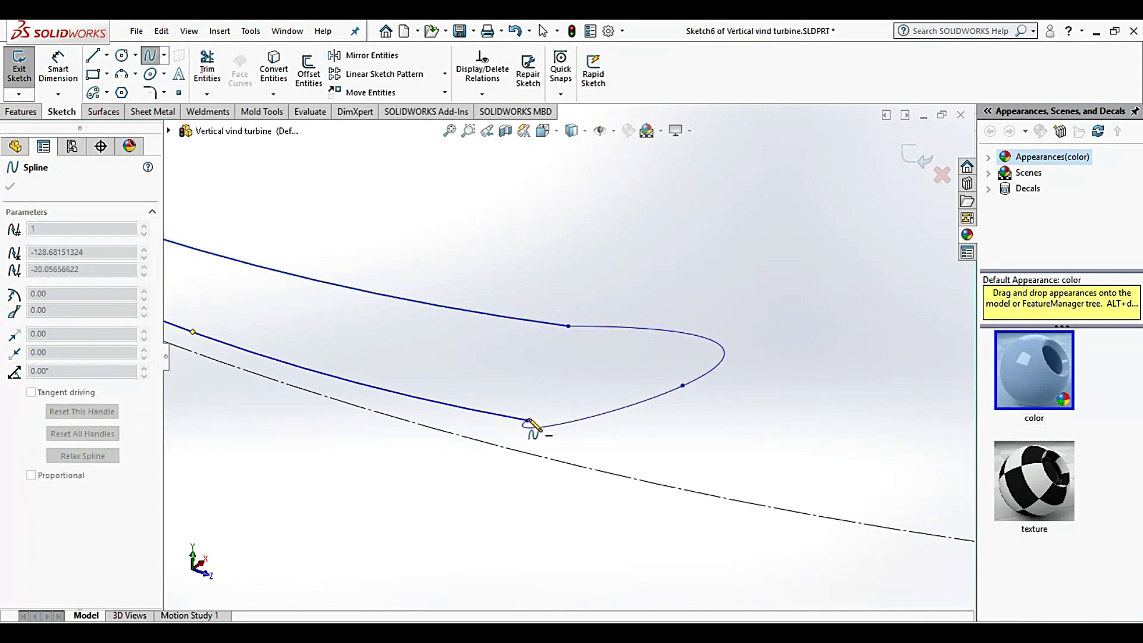
{"action": "key", "text": "Escape"}
{"action": "scroll", "coordinate": [554, 381], "scroll_direction": "up", "scroll_amount": 2}
{"action": "scroll", "coordinate": [546, 307], "scroll_direction": "up", "scroll_amount": 2}
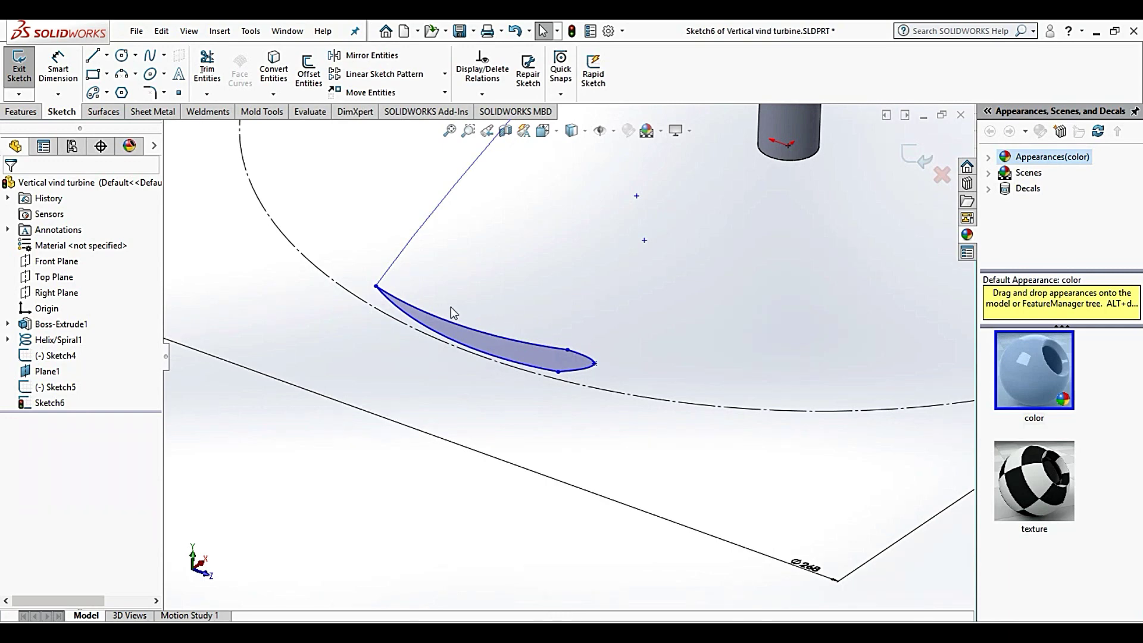
Pierce the profile's leading-edge point onto the helix guide curve, then orbit to view the shaft.
{"action": "scroll", "coordinate": [398, 299], "scroll_direction": "down", "scroll_amount": 1}
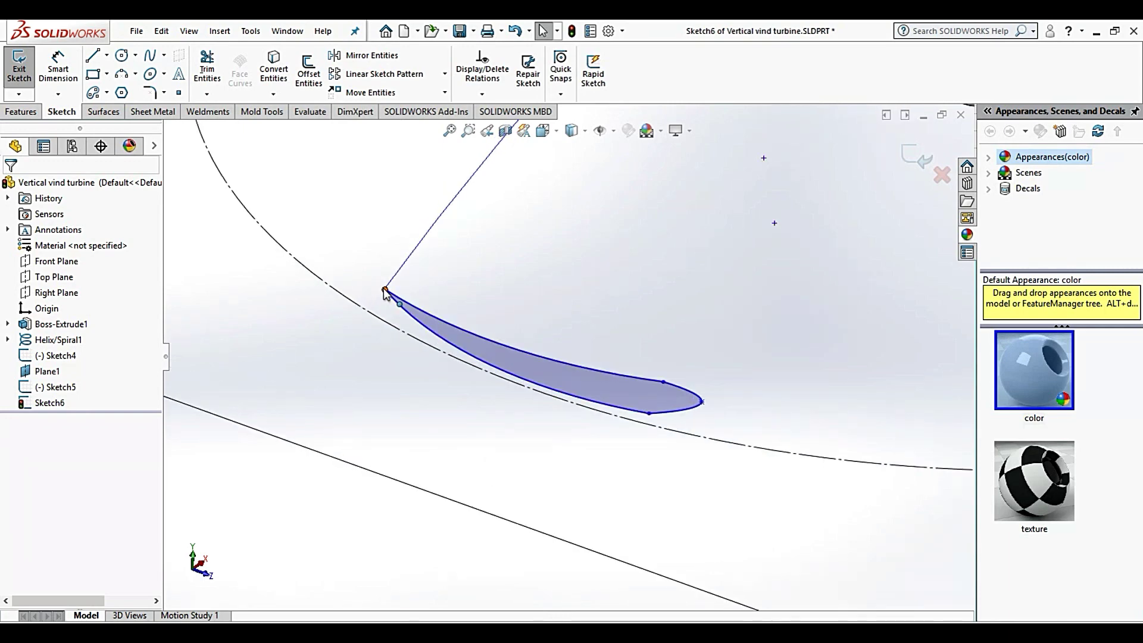
{"action": "left_click", "coordinate": [385, 291]}
{"action": "left_click", "coordinate": [395, 277], "text": "ctrl"}
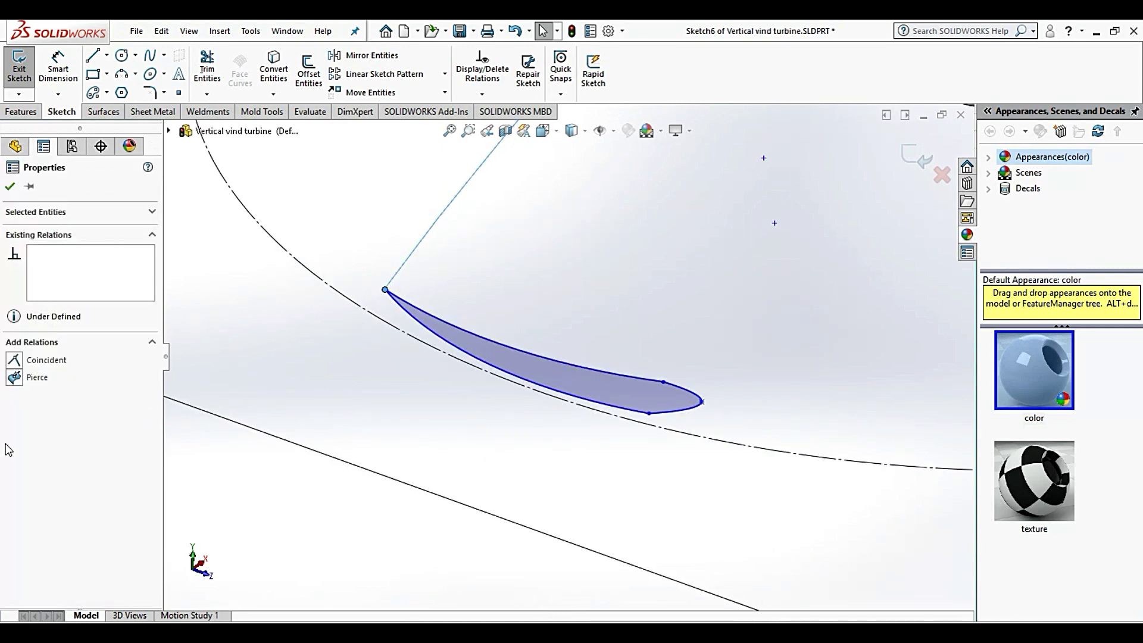
{"action": "left_click", "coordinate": [17, 375]}
{"action": "mouse_move", "coordinate": [518, 258]}
{"action": "middle_mouse_down"}
{"action": "mouse_move", "coordinate": [559, 411]}
{"action": "mouse_move", "coordinate": [608, 439]}
{"action": "middle_mouse_up"}
{"action": "scroll", "coordinate": [608, 439], "scroll_direction": "up", "scroll_amount": 3}
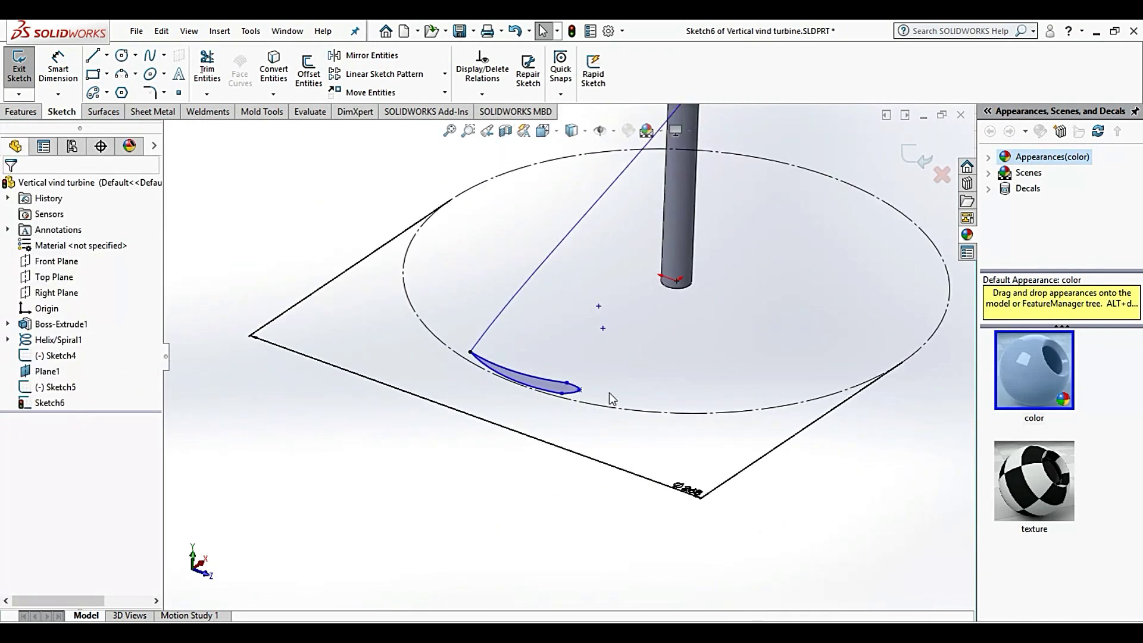
{"action": "scroll", "coordinate": [613, 536], "scroll_direction": "up", "scroll_amount": 2}
{"action": "scroll", "coordinate": [565, 354], "scroll_direction": "down", "scroll_amount": 5}
{"action": "scroll", "coordinate": [566, 354], "scroll_direction": "down", "scroll_amount": 3}
Drag the spline's tail points to reshape the airfoil's trailing end.
{"action": "scroll", "coordinate": [563, 366], "scroll_direction": "down", "scroll_amount": 2}
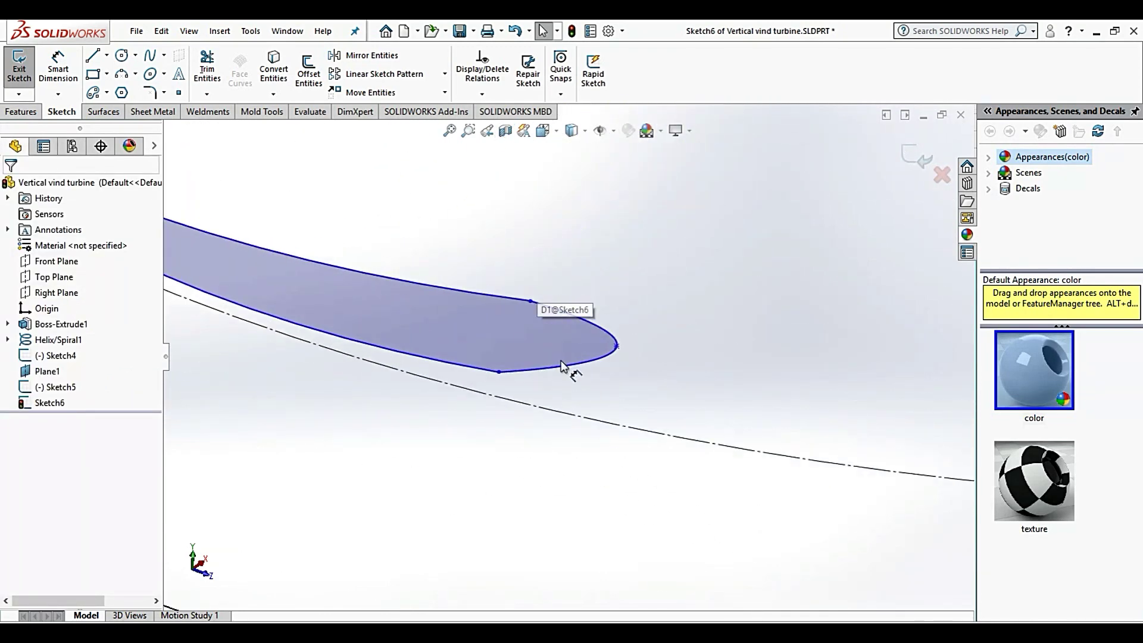
{"action": "left_click_drag", "start_coordinate": [499, 371], "coordinate": [596, 399]}
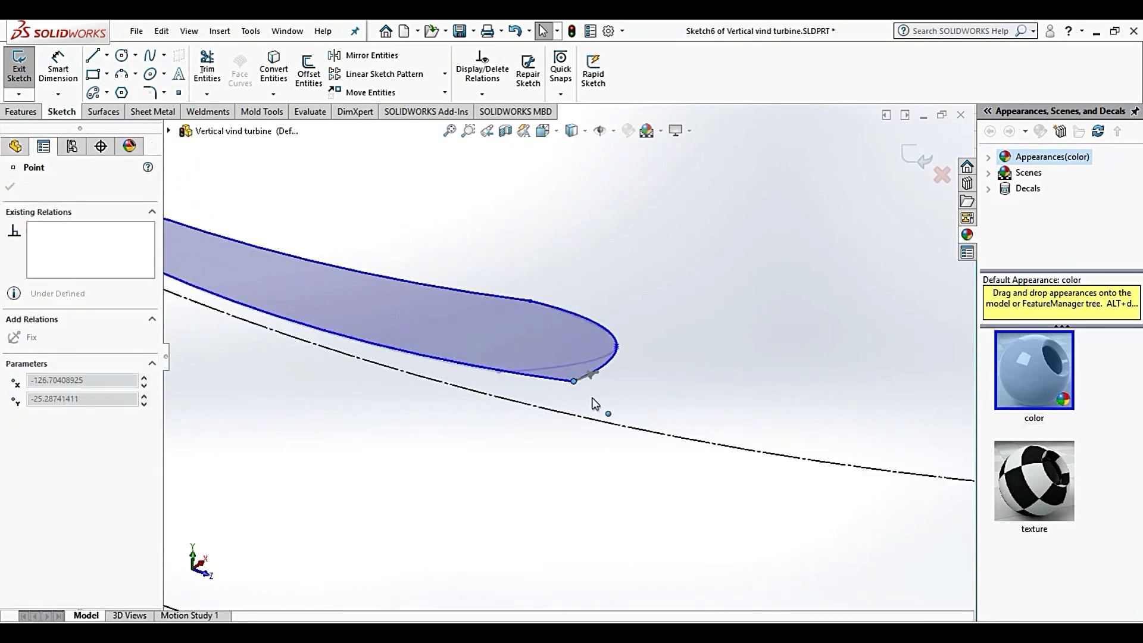
{"action": "mouse_move", "coordinate": [531, 302]}
{"action": "left_mouse_down"}
{"action": "mouse_move", "coordinate": [622, 317]}
{"action": "mouse_move", "coordinate": [675, 382]}
{"action": "left_mouse_up"}
{"action": "scroll", "coordinate": [498, 312], "scroll_direction": "up", "scroll_amount": 2}
{"action": "left_click", "coordinate": [462, 275]}
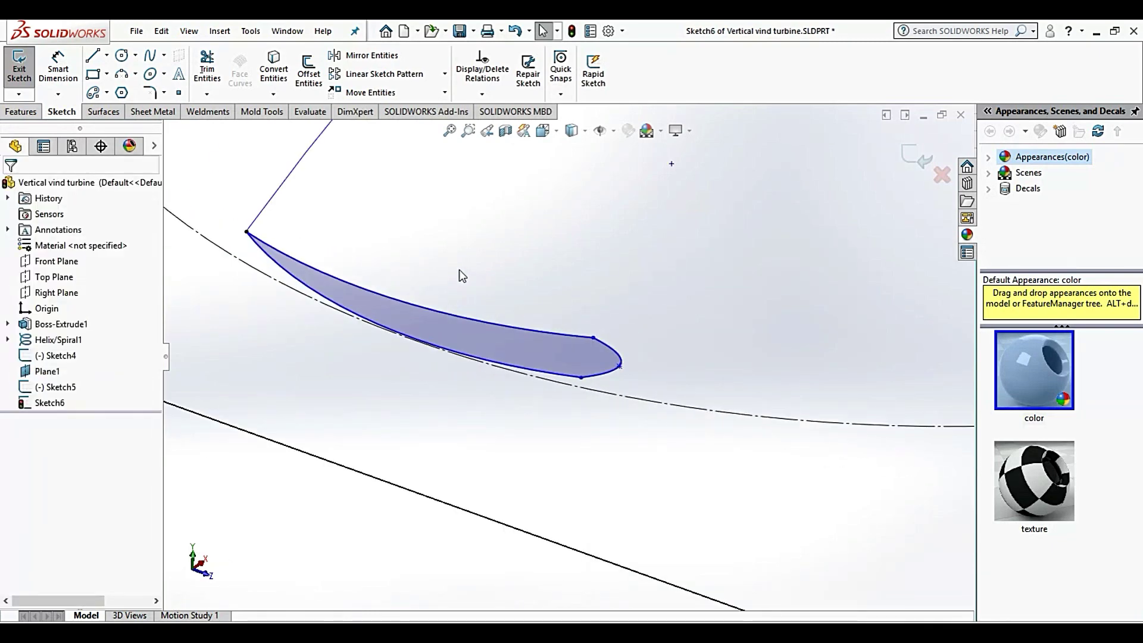
Dimension the upper arc radius to 170 and the lower arc radius to 100.
{"action": "left_click", "coordinate": [58, 70]}
{"action": "left_click", "coordinate": [337, 286]}
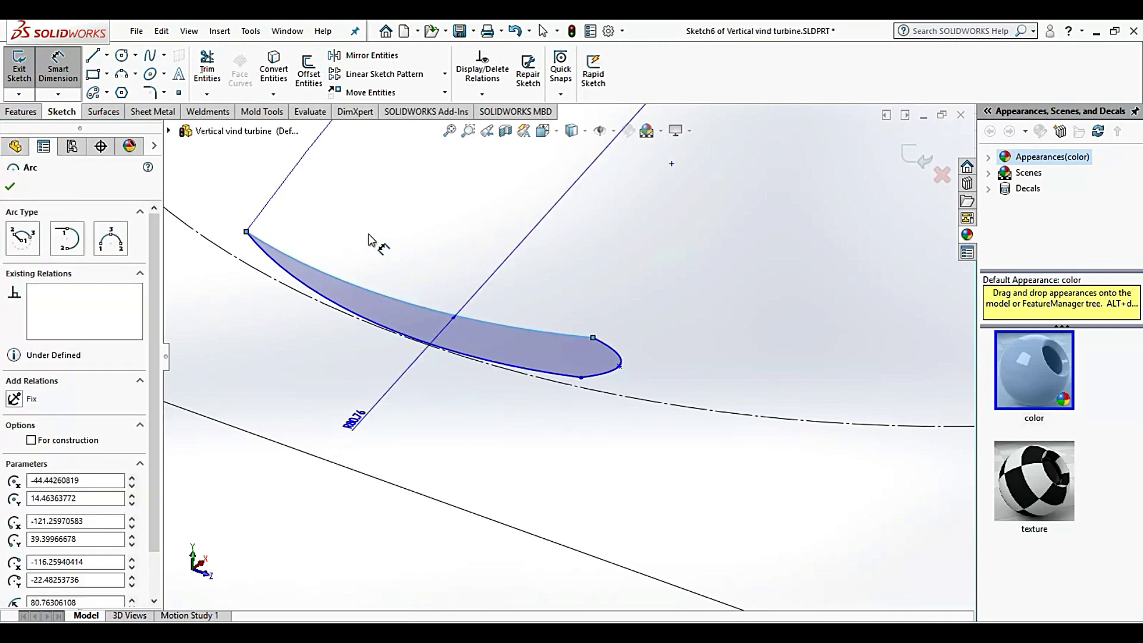
{"action": "left_click", "coordinate": [369, 238]}
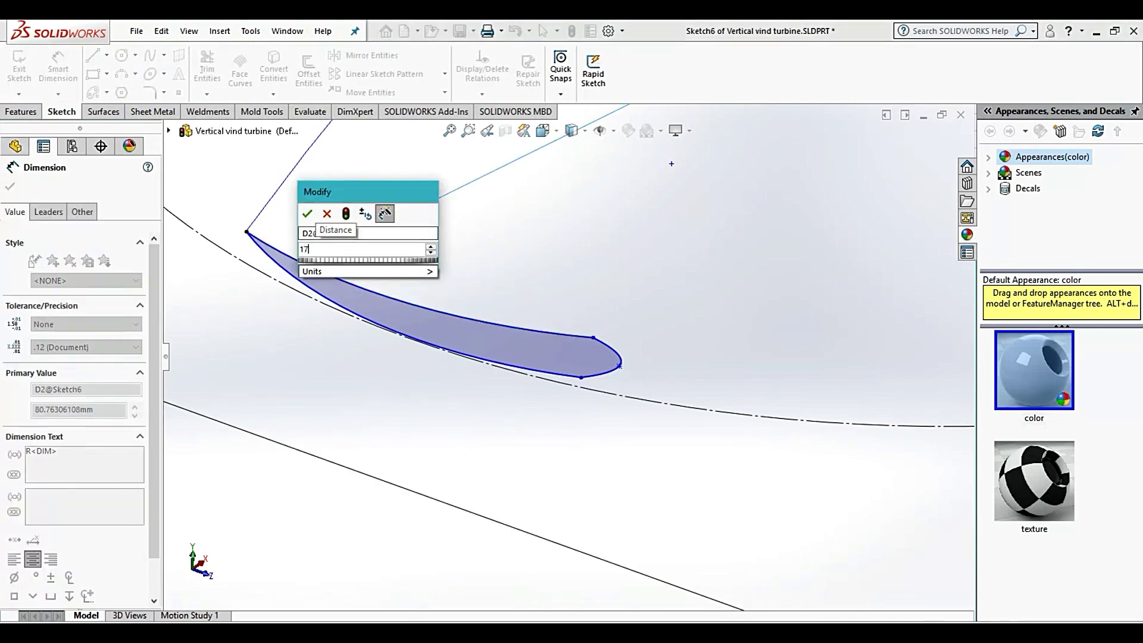
{"action": "type", "text": "170"}
{"action": "key", "text": "Return"}
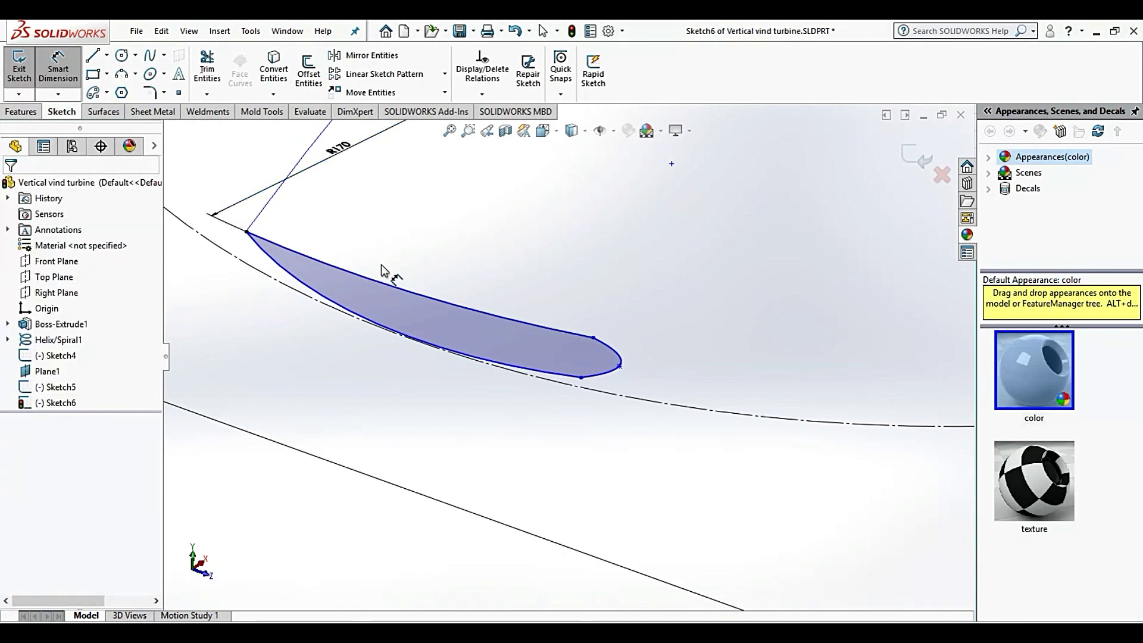
{"action": "left_click", "coordinate": [326, 295]}
{"action": "left_click", "coordinate": [323, 353]}
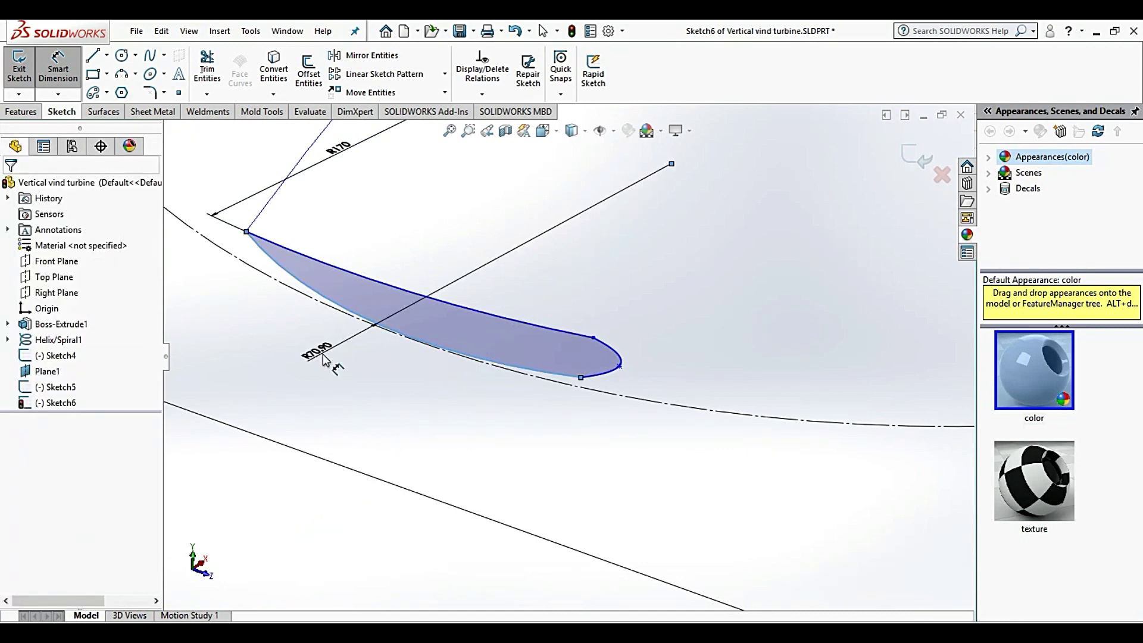
{"action": "type", "text": "100"}
{"action": "key", "text": "Return"}
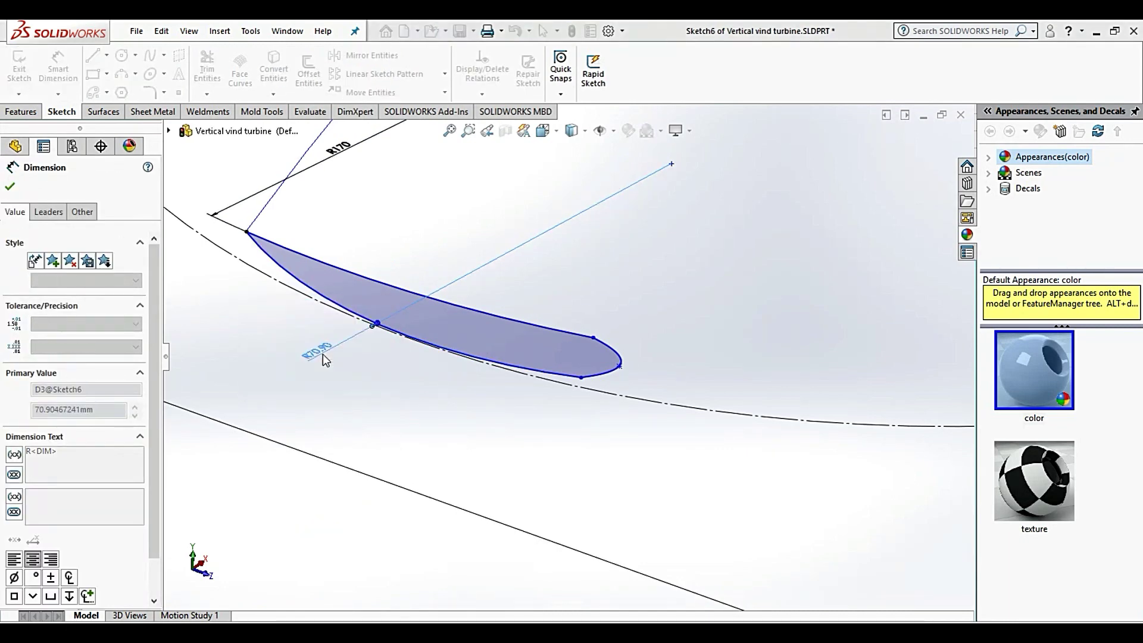
{"action": "left_click", "coordinate": [439, 418]}
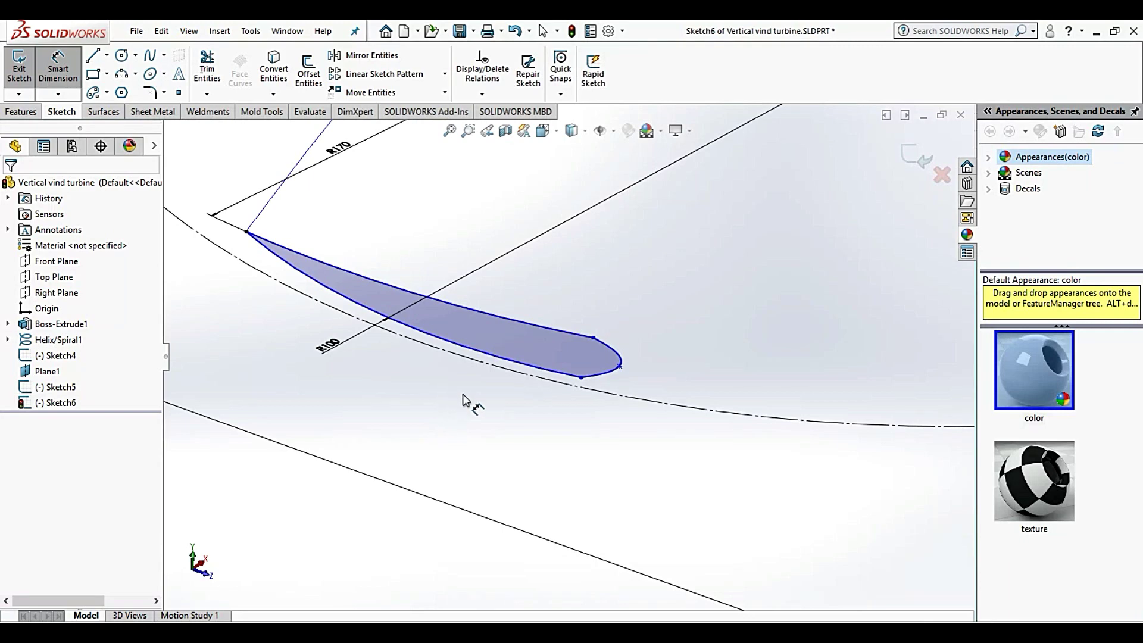
{"action": "key", "text": "Escape"}
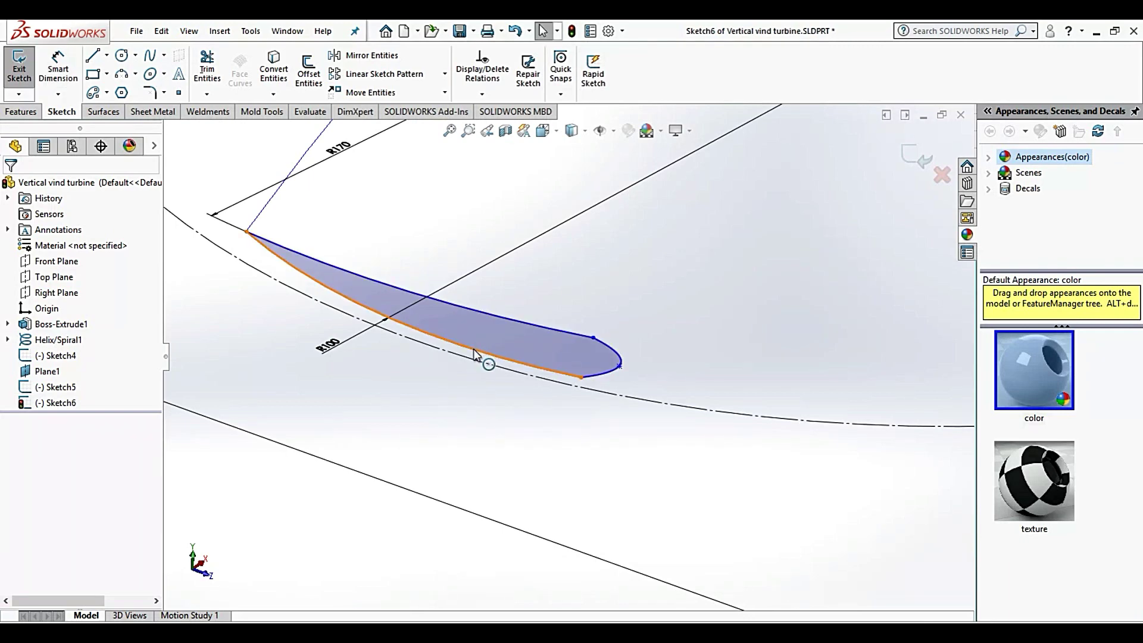
Make the lower arc tangent to the construction circle.
{"action": "left_click", "coordinate": [474, 348]}
{"action": "left_click", "coordinate": [456, 361], "text": "ctrl"}
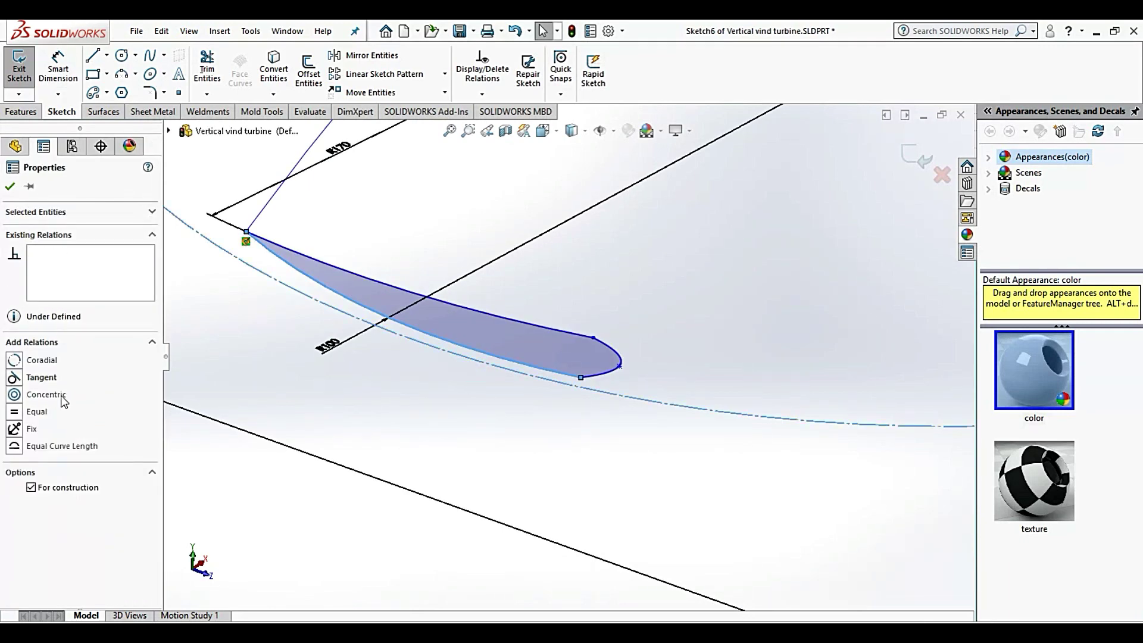
{"action": "left_click", "coordinate": [41, 378]}
{"action": "key", "text": "Escape"}
{"action": "scroll", "coordinate": [610, 367], "scroll_direction": "down", "scroll_amount": 3}
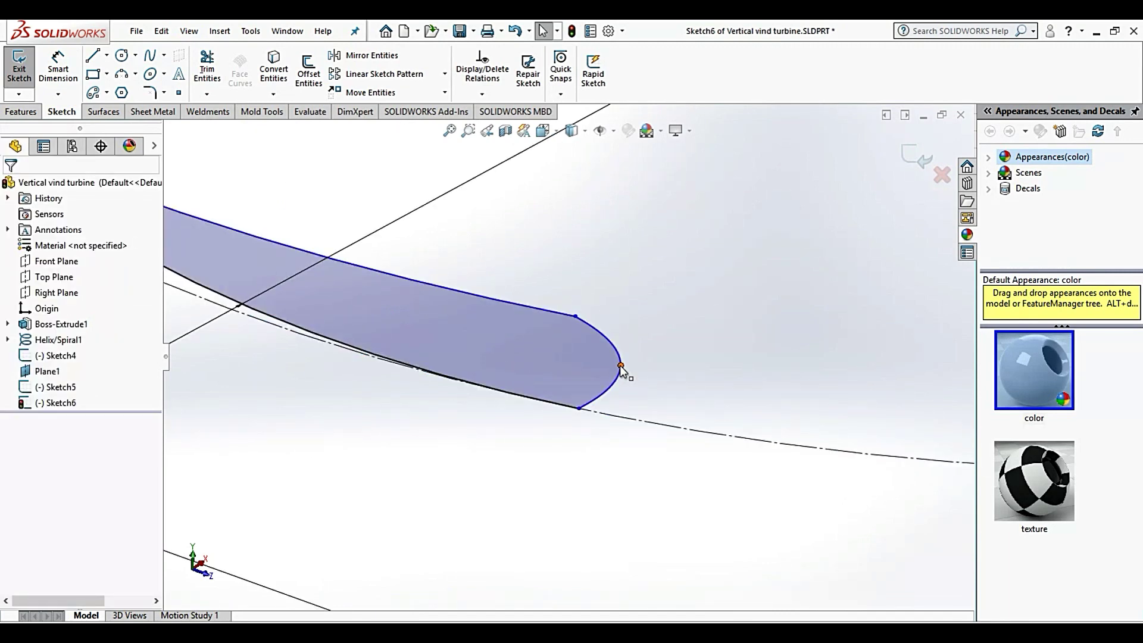
Pull the tip curve outward and make it tangent to the lower edge curve.
{"action": "left_click_drag", "start_coordinate": [621, 366], "coordinate": [652, 383]}
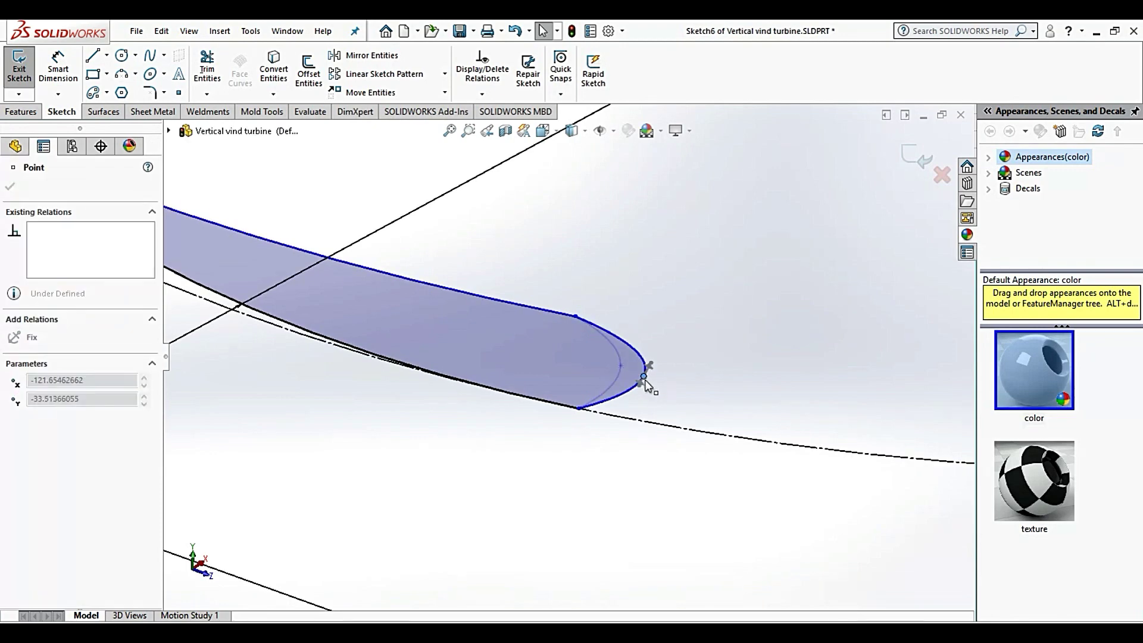
{"action": "left_click", "coordinate": [601, 407]}
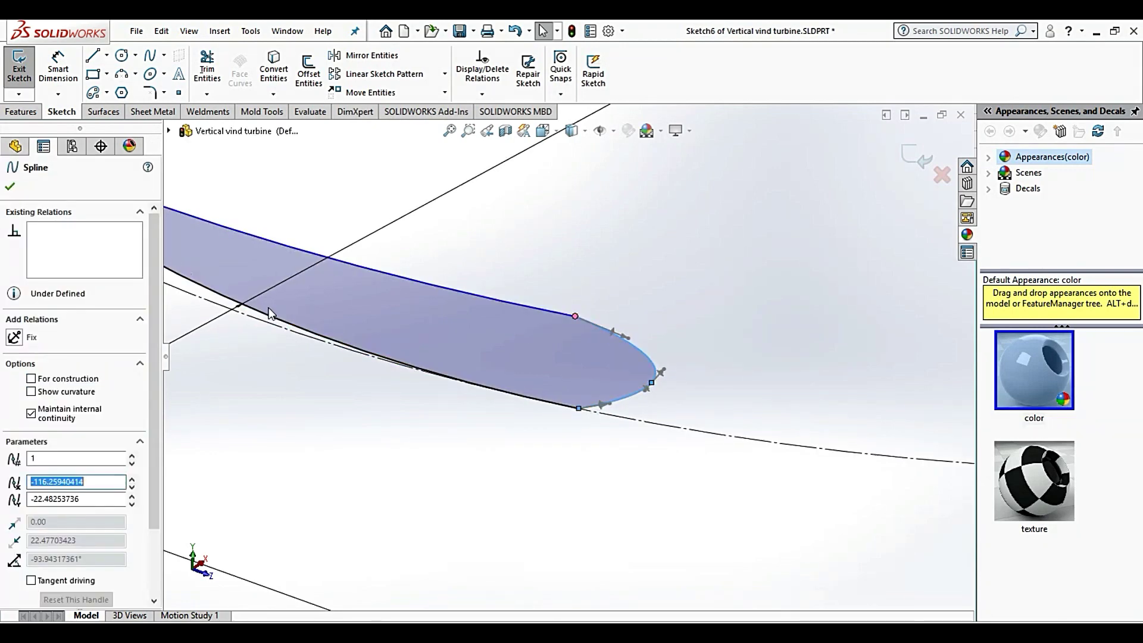
{"action": "left_click", "coordinate": [181, 419], "text": "ctrl"}
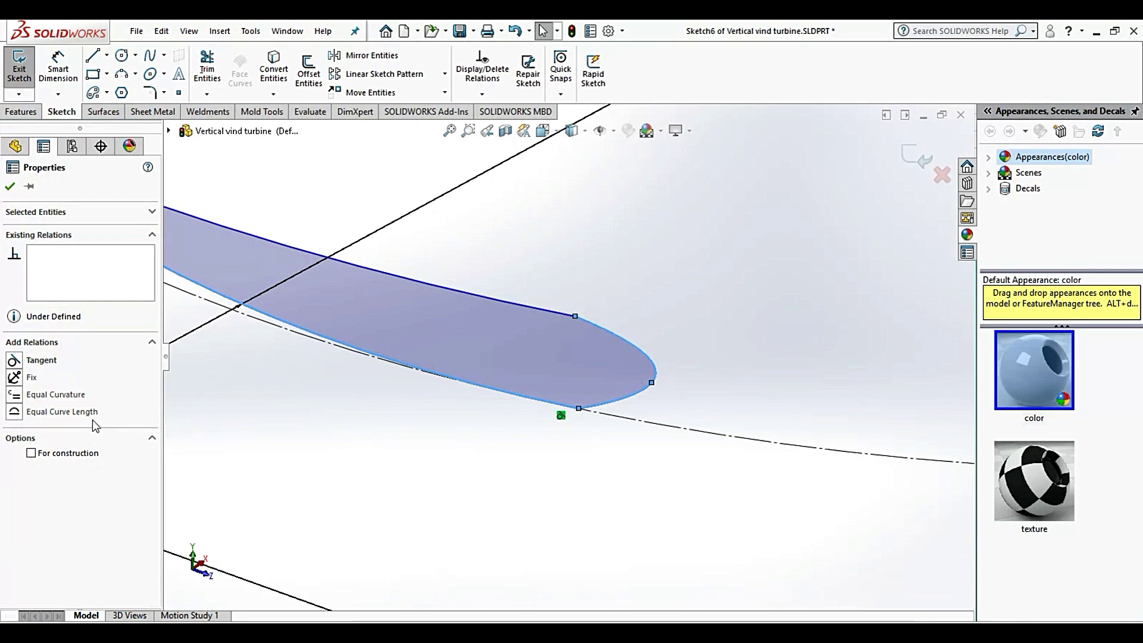
{"action": "left_click", "coordinate": [41, 360]}
{"action": "left_click", "coordinate": [651, 257]}
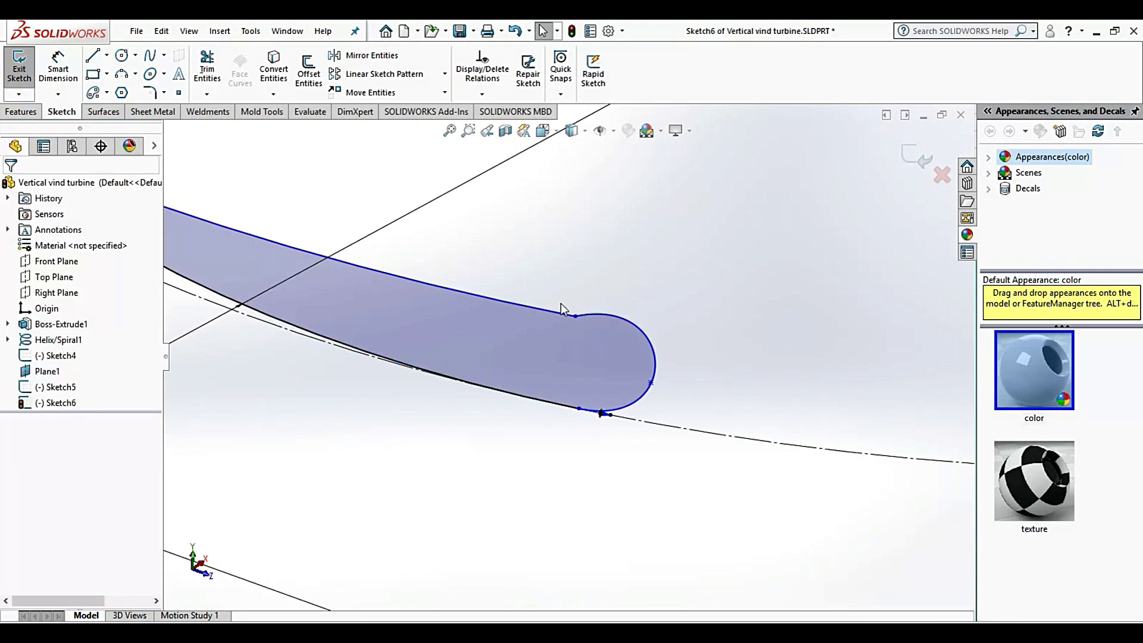
Make the tip arc tangent to the adjoining upper edge curve.
{"action": "left_click", "coordinate": [616, 318]}
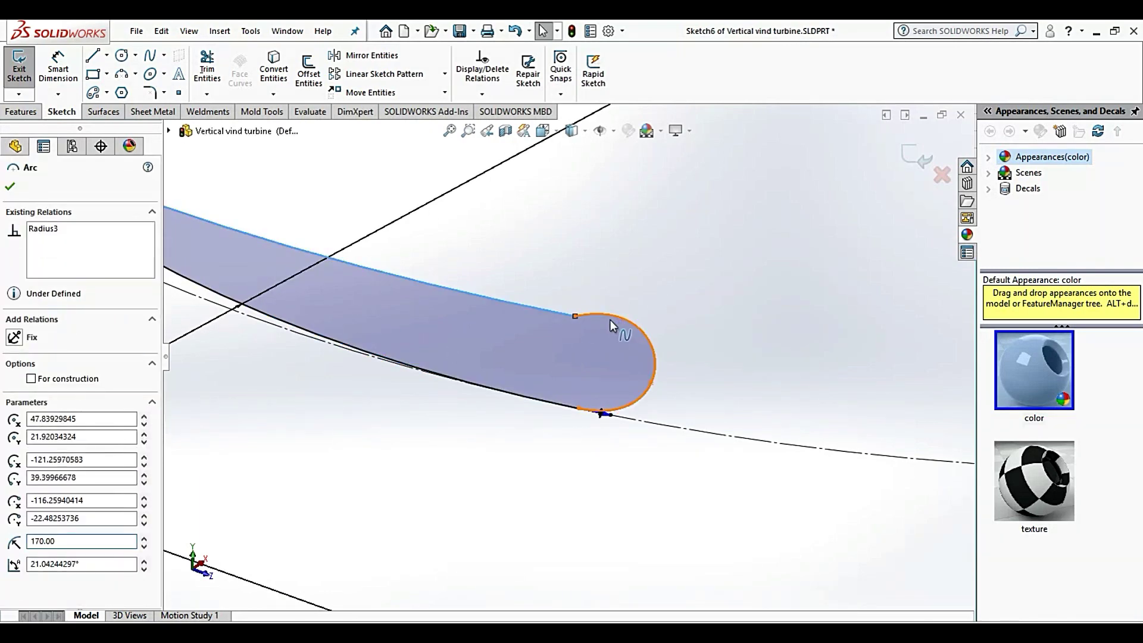
{"action": "left_click", "coordinate": [559, 404], "text": "ctrl"}
{"action": "left_click", "coordinate": [52, 361]}
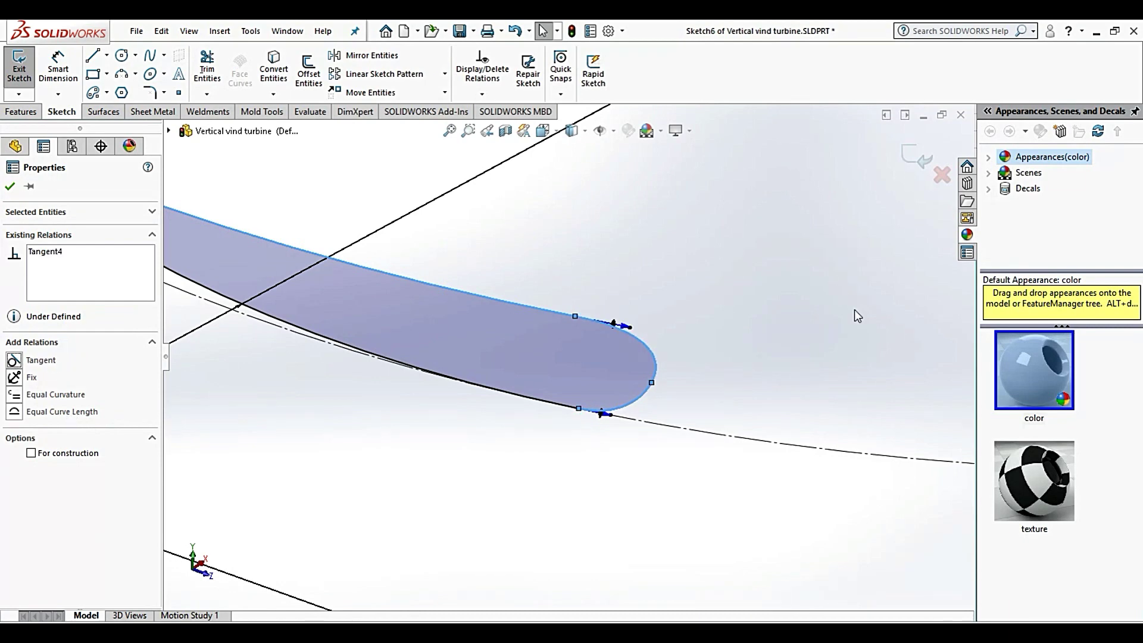
{"action": "left_click", "coordinate": [821, 305]}
{"action": "scroll", "coordinate": [787, 300], "scroll_direction": "up", "scroll_amount": 2}
{"action": "scroll", "coordinate": [410, 306], "scroll_direction": "down", "scroll_amount": 2}
Dimension the chord from the tip's end point to the leading-edge point as 98 mm.
{"action": "scroll", "coordinate": [411, 307], "scroll_direction": "down", "scroll_amount": 1}
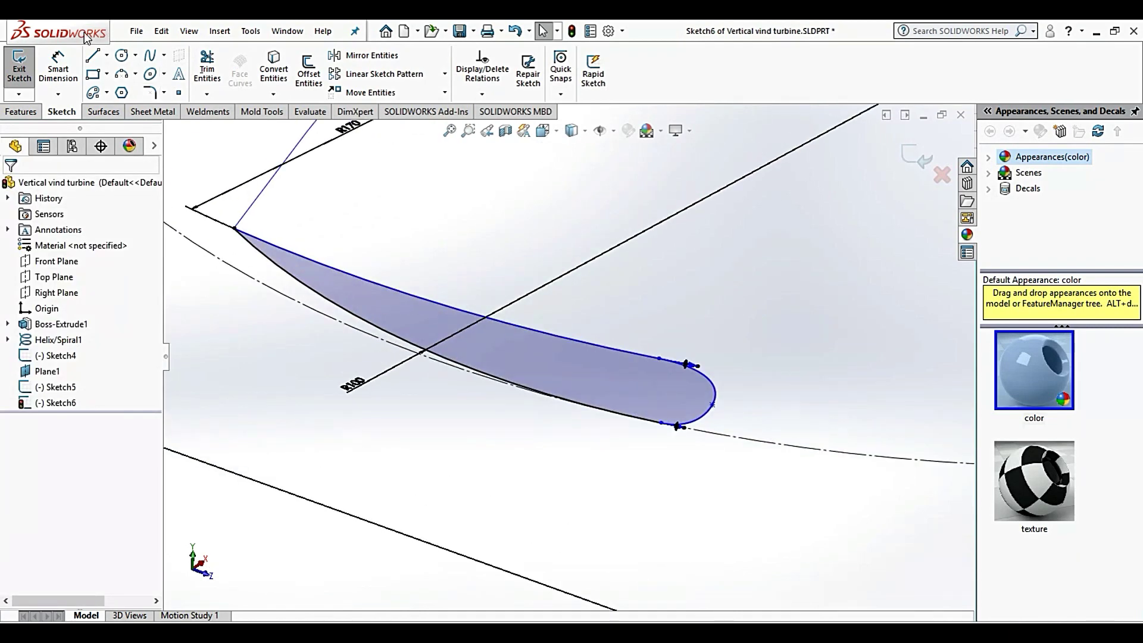
{"action": "left_click", "coordinate": [59, 62]}
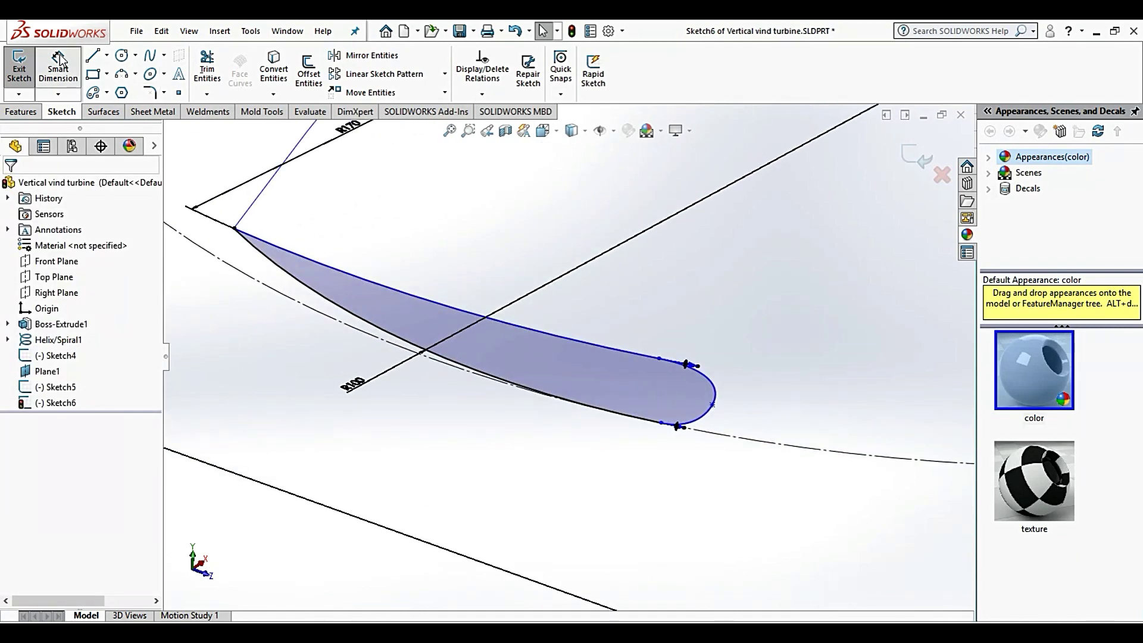
{"action": "left_click", "coordinate": [712, 405]}
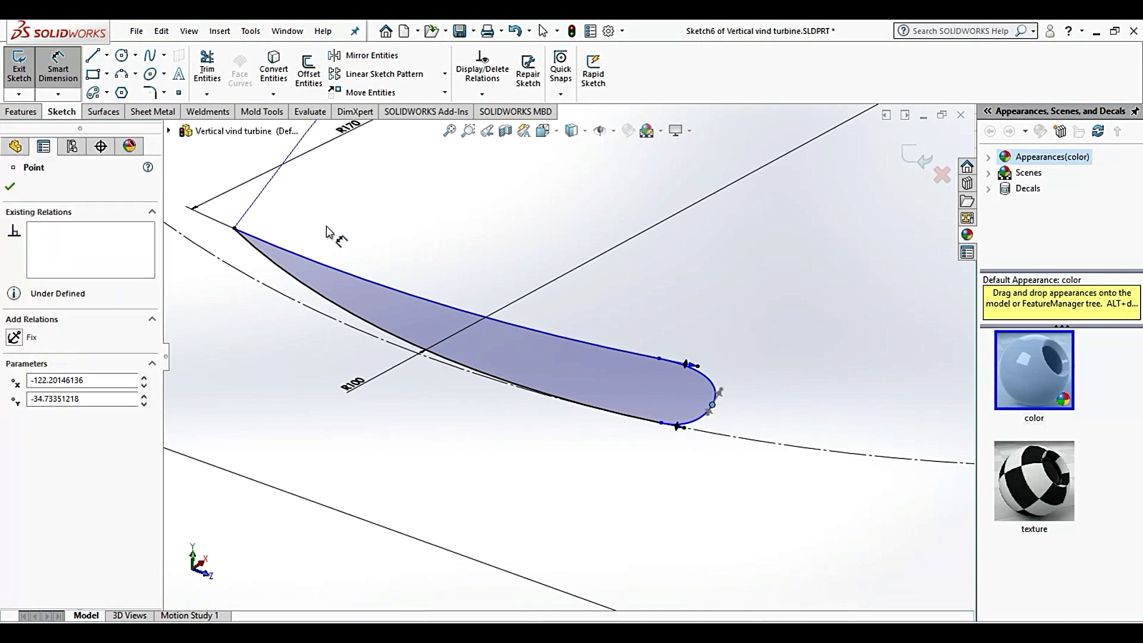
{"action": "left_click", "coordinate": [235, 228]}
{"action": "scroll", "coordinate": [476, 447], "scroll_direction": "up", "scroll_amount": 2}
{"action": "middle_click_drag", "start_coordinate": [528, 446], "coordinate": [488, 412]}
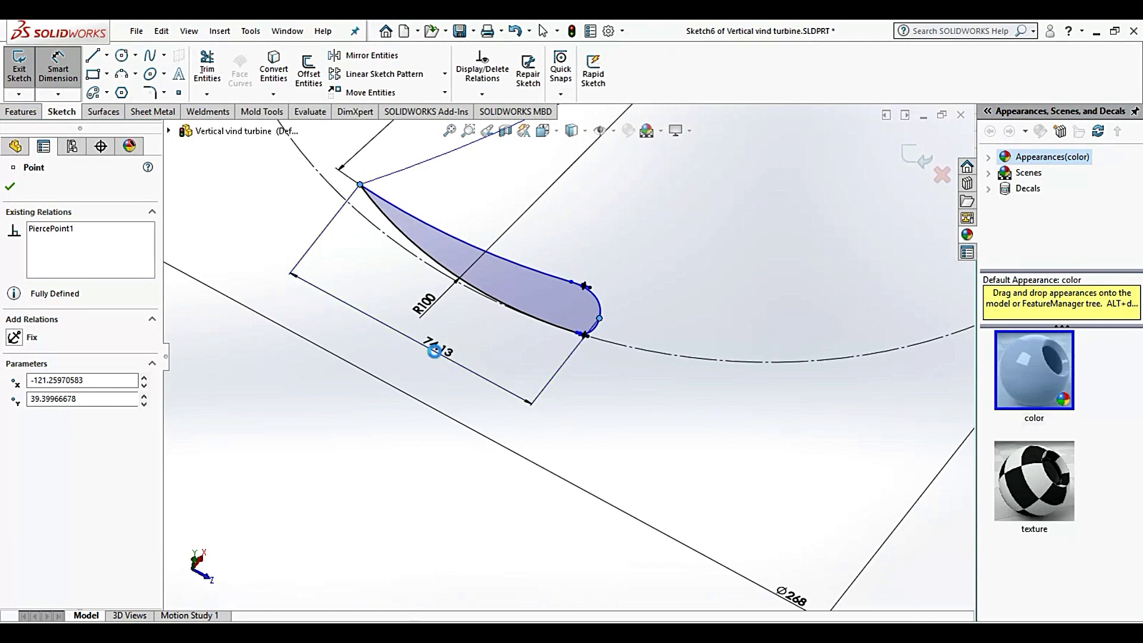
{"action": "left_click", "coordinate": [439, 351]}
{"action": "type", "text": "98"}
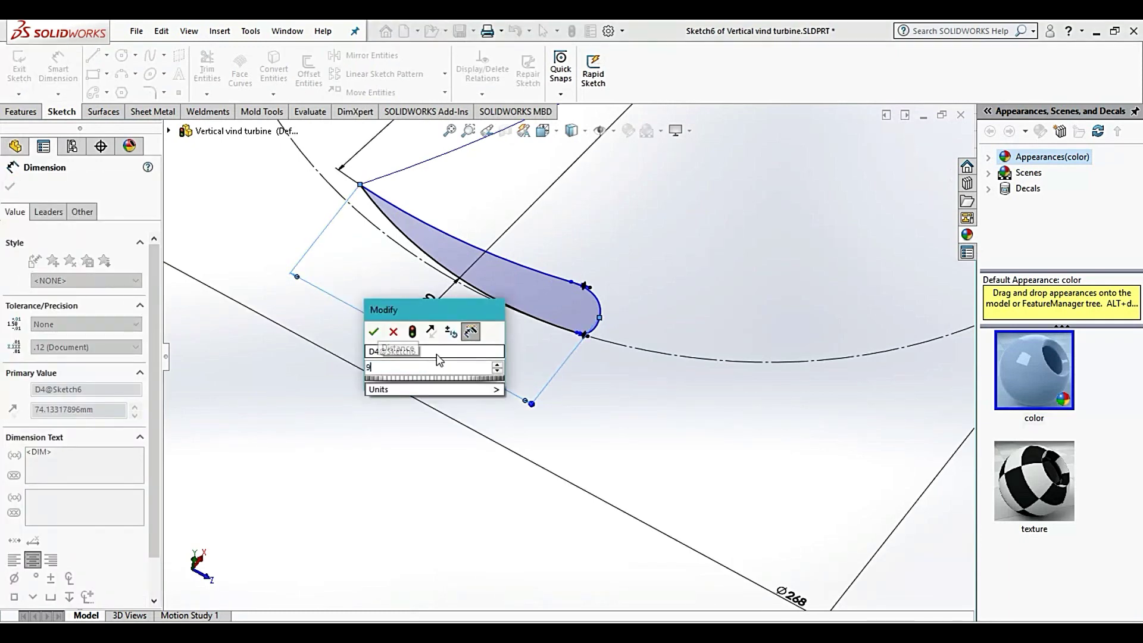
{"action": "key", "text": "Return"}
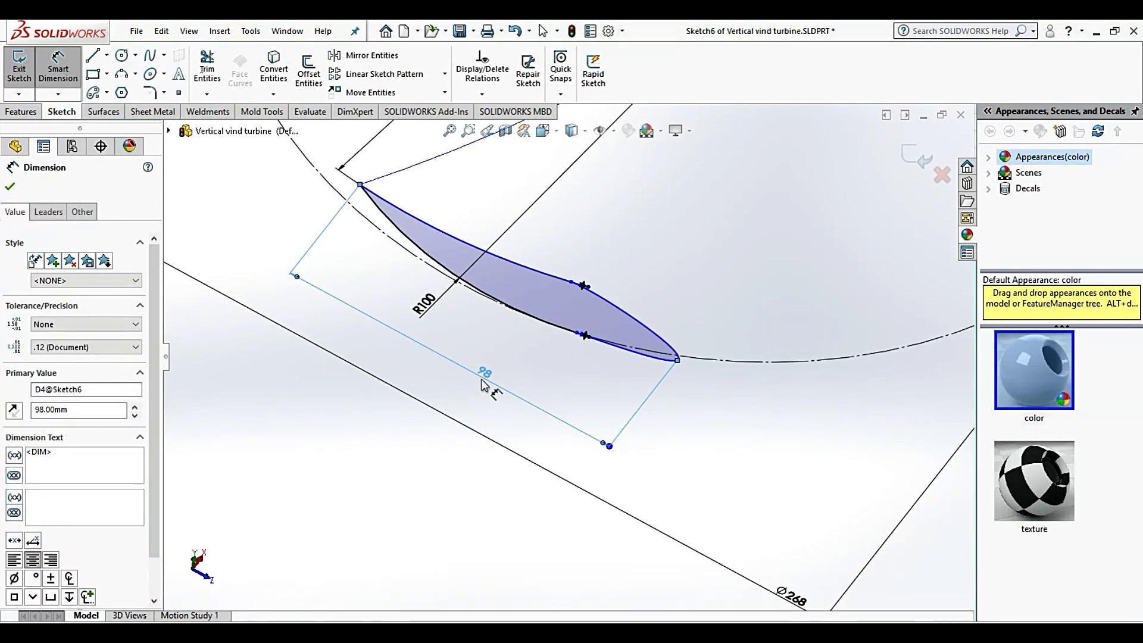
{"action": "key", "text": "Escape"}
{"action": "scroll", "coordinate": [607, 310], "scroll_direction": "down", "scroll_amount": 3}
{"action": "scroll", "coordinate": [689, 337], "scroll_direction": "down", "scroll_amount": 2}
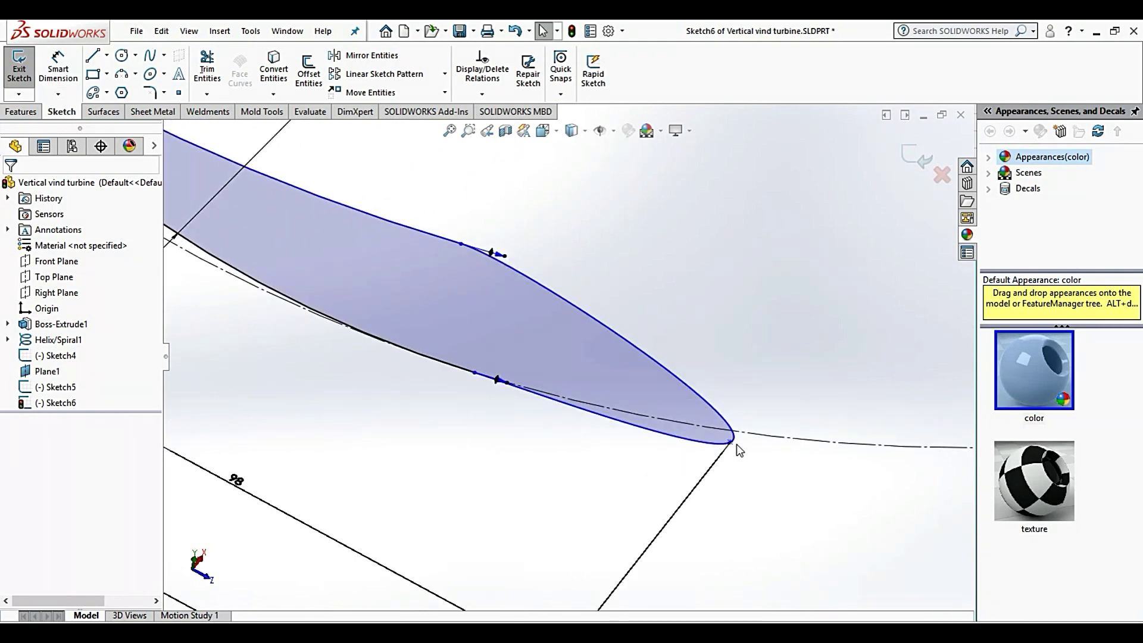
Drag the trailing-edge handle and spline points to slim the section and round its tail.
{"action": "left_click_drag", "start_coordinate": [731, 442], "coordinate": [762, 401]}
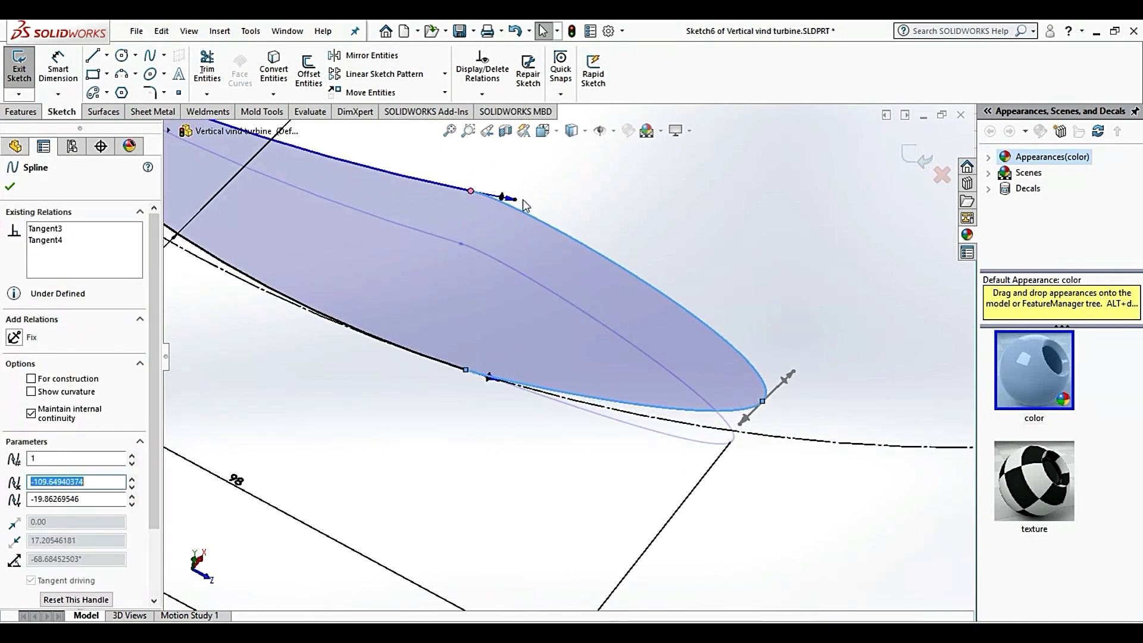
{"action": "left_click", "coordinate": [470, 191]}
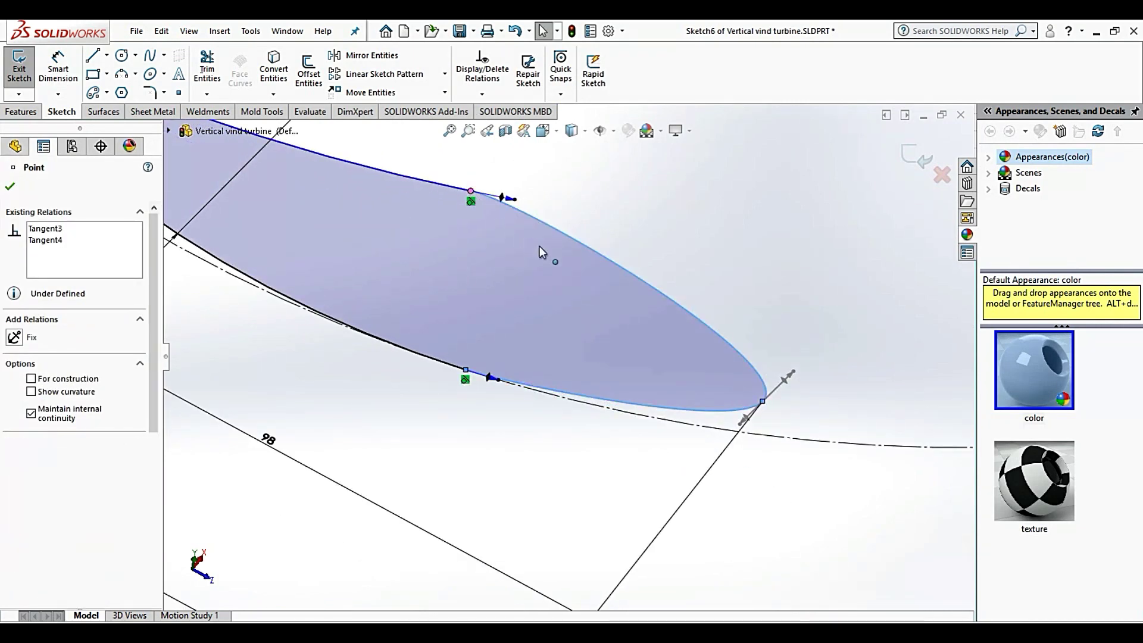
{"action": "left_click_drag", "start_coordinate": [539, 250], "coordinate": [567, 316]}
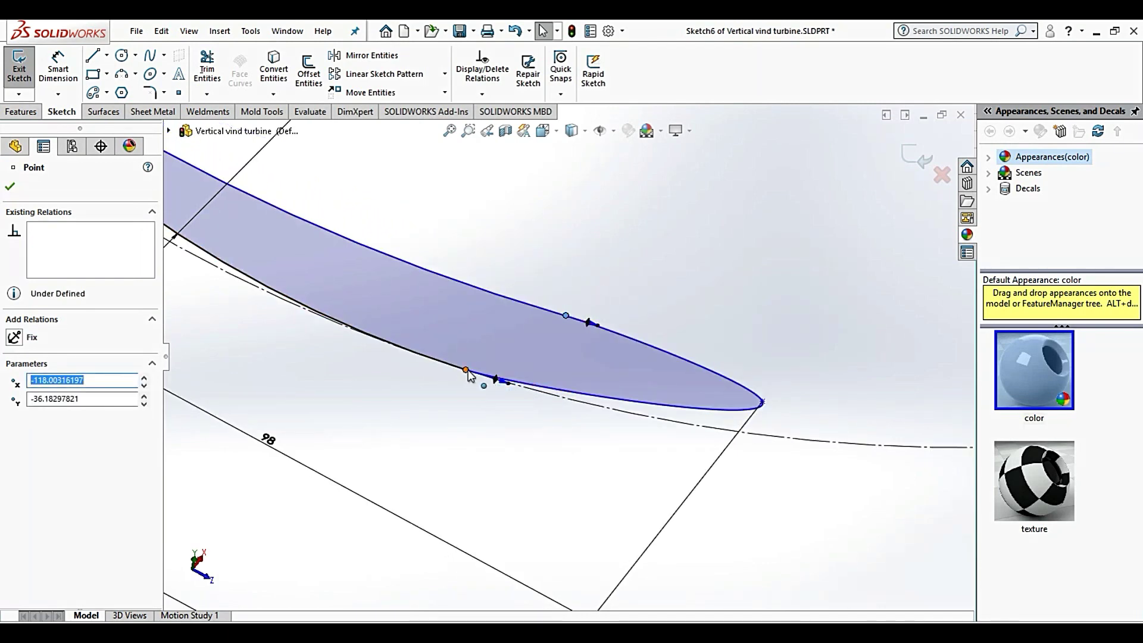
{"action": "left_click_drag", "start_coordinate": [466, 370], "coordinate": [662, 414]}
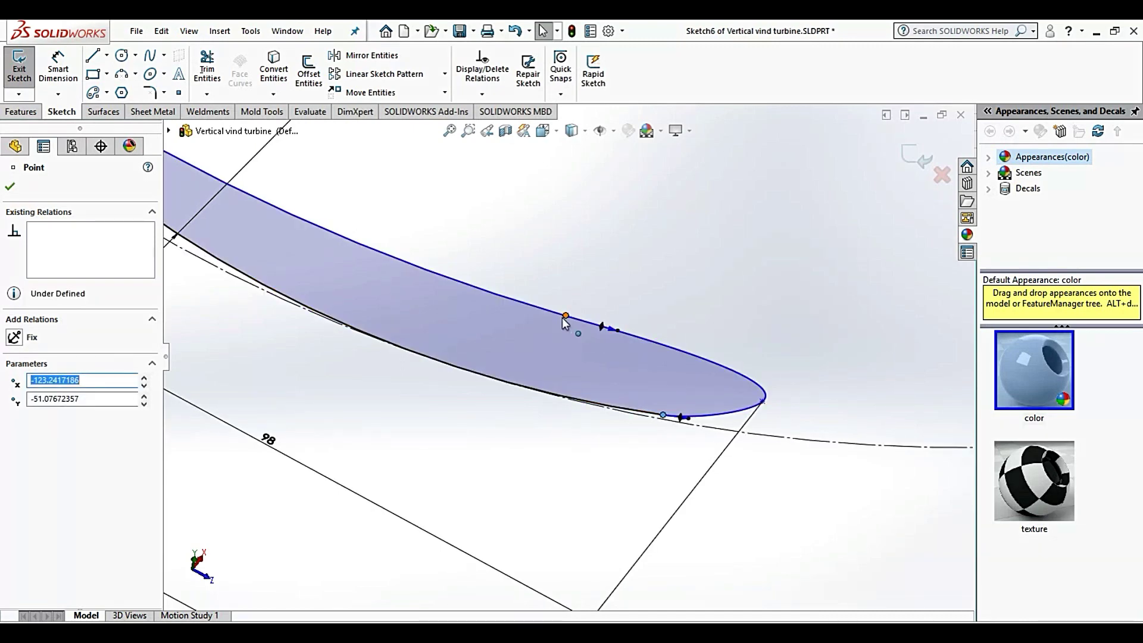
{"action": "left_click_drag", "start_coordinate": [564, 316], "coordinate": [682, 330]}
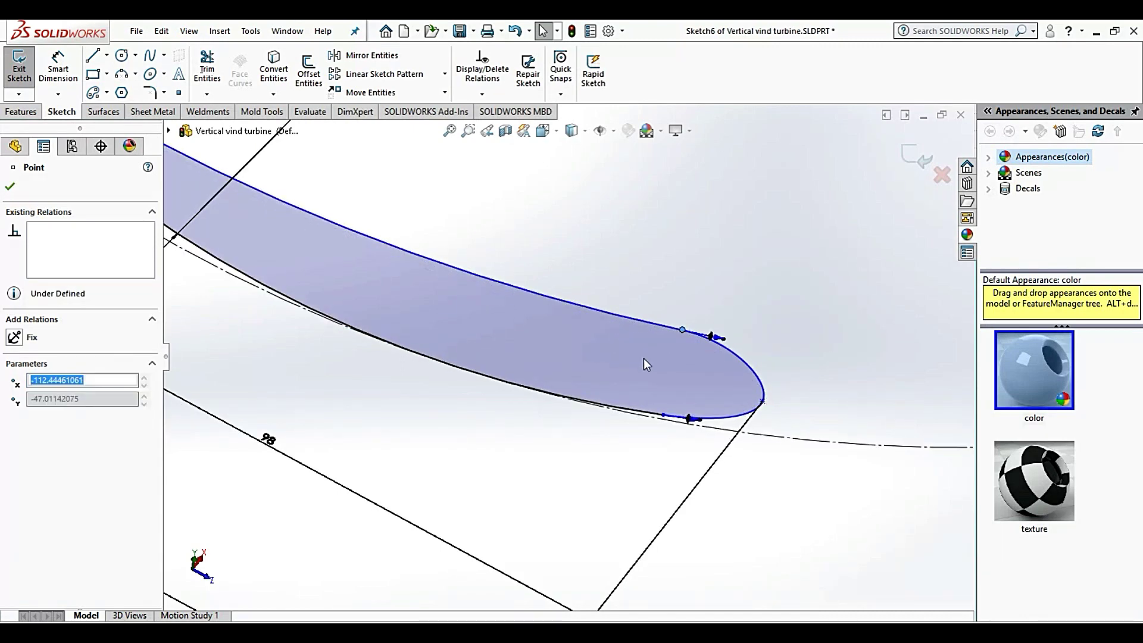
{"action": "scroll", "coordinate": [644, 359], "scroll_direction": "up", "scroll_amount": 3}
{"action": "scroll", "coordinate": [702, 405], "scroll_direction": "up", "scroll_amount": 3}
{"action": "scroll", "coordinate": [758, 449], "scroll_direction": "up", "scroll_amount": 3}
Exit Sketch6 and orbit to see all three profiles, the helix and the shaft.
{"action": "left_click", "coordinate": [733, 428]}
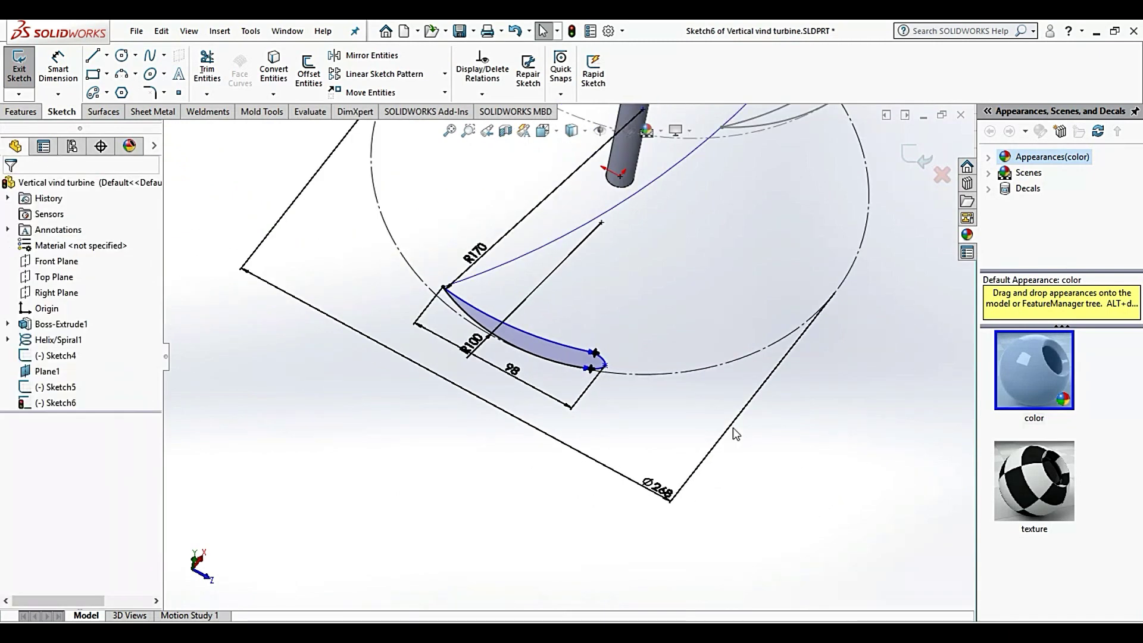
{"action": "middle_click_drag", "start_coordinate": [735, 434], "coordinate": [665, 300]}
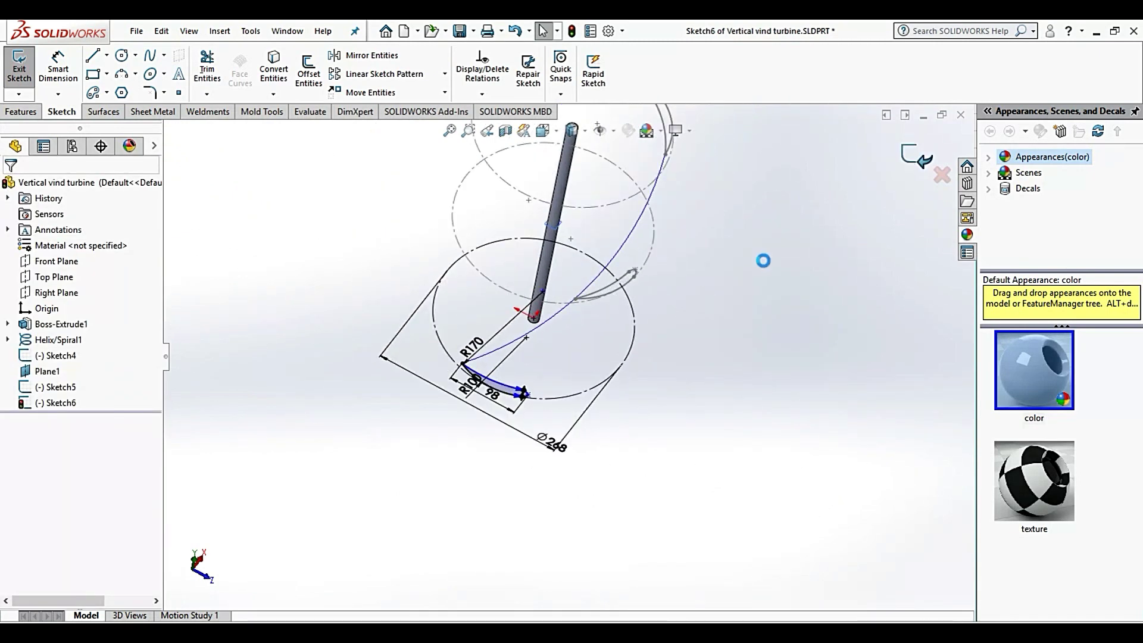
{"action": "mouse_move", "coordinate": [716, 335]}
{"action": "middle_mouse_down"}
{"action": "mouse_move", "coordinate": [591, 244]}
{"action": "mouse_move", "coordinate": [688, 227]}
{"action": "mouse_move", "coordinate": [630, 197]}
{"action": "mouse_move", "coordinate": [623, 319]}
{"action": "mouse_move", "coordinate": [578, 254]}
{"action": "mouse_move", "coordinate": [595, 279]}
{"action": "mouse_move", "coordinate": [668, 319]}
{"action": "mouse_move", "coordinate": [581, 314]}
{"action": "mouse_move", "coordinate": [571, 337]}
{"action": "mouse_move", "coordinate": [577, 327]}
{"action": "mouse_move", "coordinate": [588, 340]}
{"action": "mouse_move", "coordinate": [577, 352]}
{"action": "mouse_move", "coordinate": [613, 362]}
{"action": "mouse_move", "coordinate": [589, 409]}
{"action": "middle_mouse_up"}
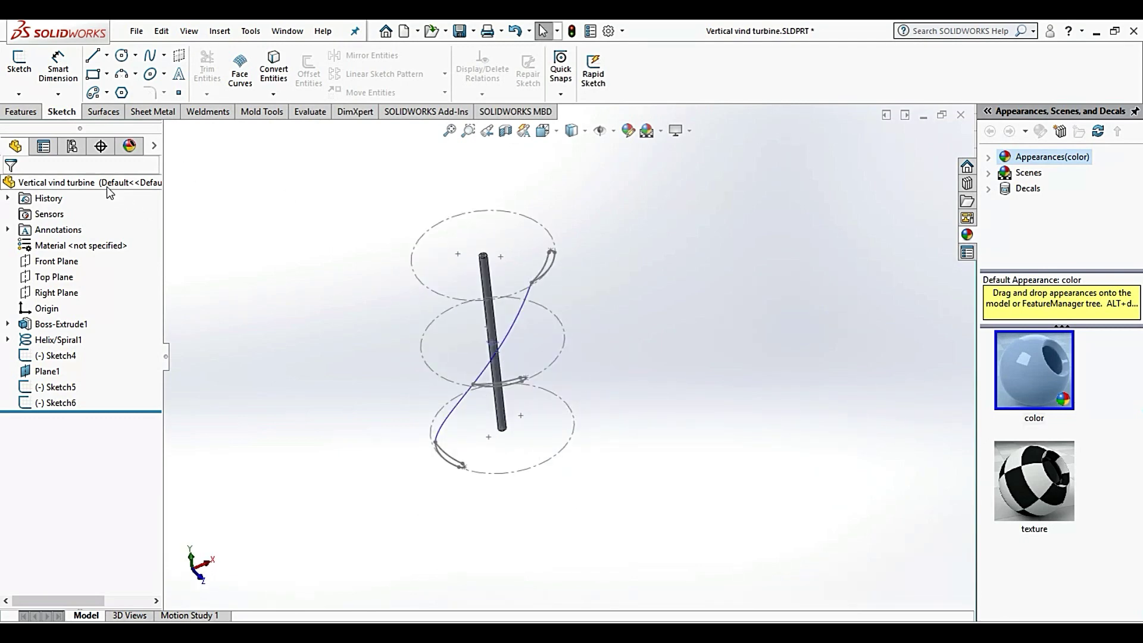
Start a Lofted Boss/Base with Sketch4 and Sketch5 as the first two profiles.
{"action": "left_click", "coordinate": [22, 112]}
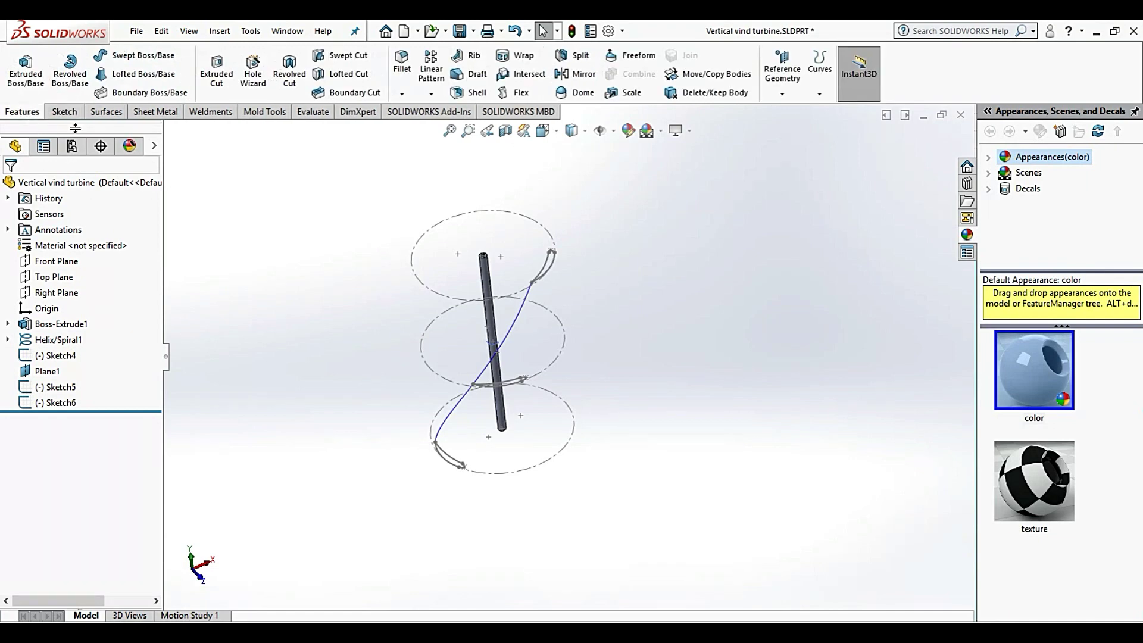
{"action": "left_click", "coordinate": [133, 79]}
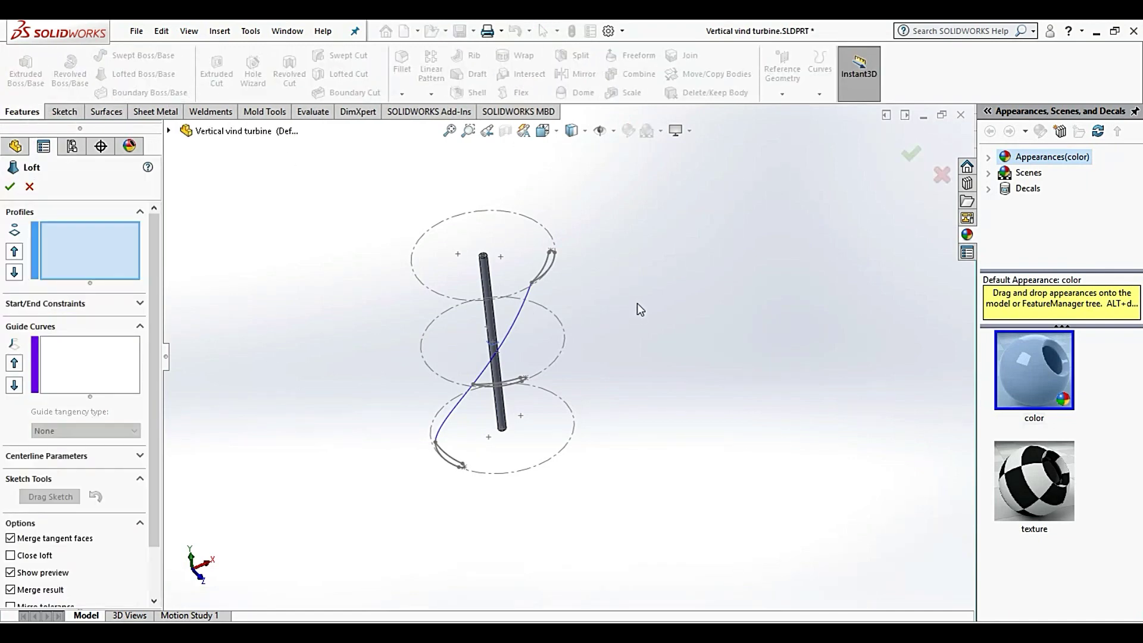
{"action": "mouse_move", "coordinate": [637, 303]}
{"action": "middle_mouse_down"}
{"action": "mouse_move", "coordinate": [655, 278]}
{"action": "mouse_move", "coordinate": [579, 322]}
{"action": "middle_mouse_up"}
{"action": "scroll", "coordinate": [524, 330], "scroll_direction": "down", "scroll_amount": 2}
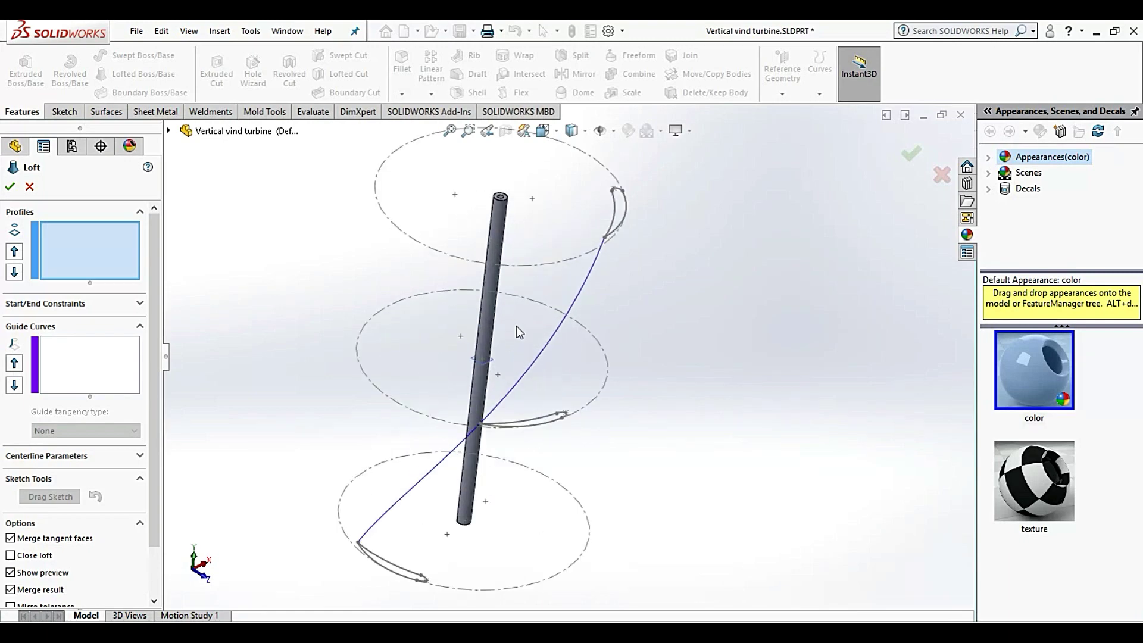
{"action": "scroll", "coordinate": [626, 242], "scroll_direction": "down", "scroll_amount": 2}
{"action": "scroll", "coordinate": [598, 256], "scroll_direction": "down", "scroll_amount": 2}
{"action": "left_click", "coordinate": [588, 249]}
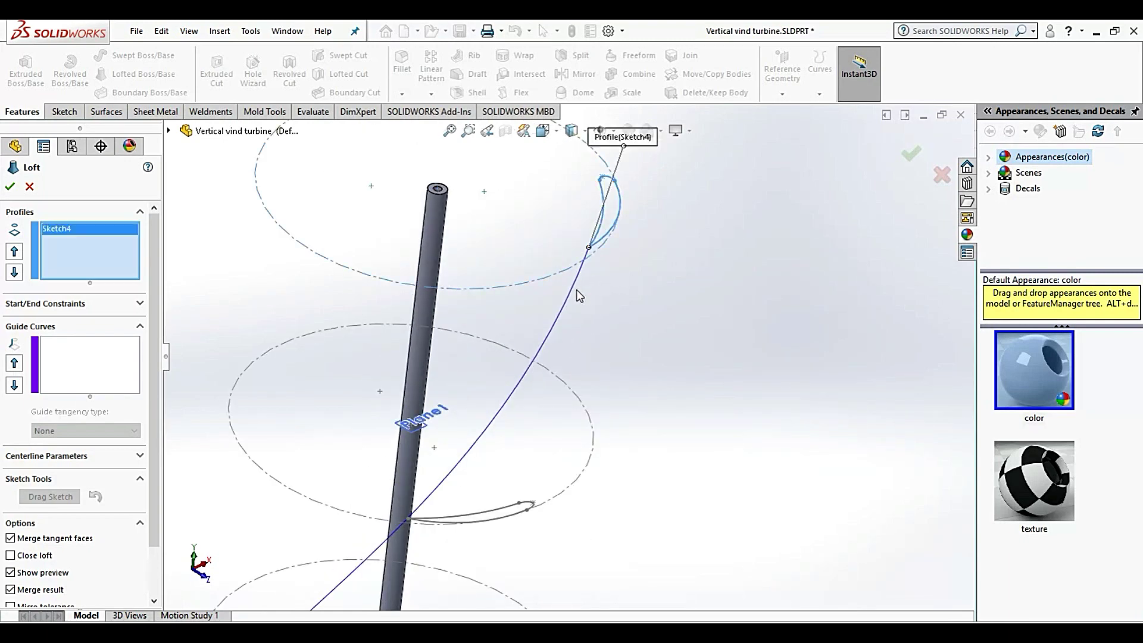
{"action": "scroll", "coordinate": [486, 480], "scroll_direction": "down", "scroll_amount": 2}
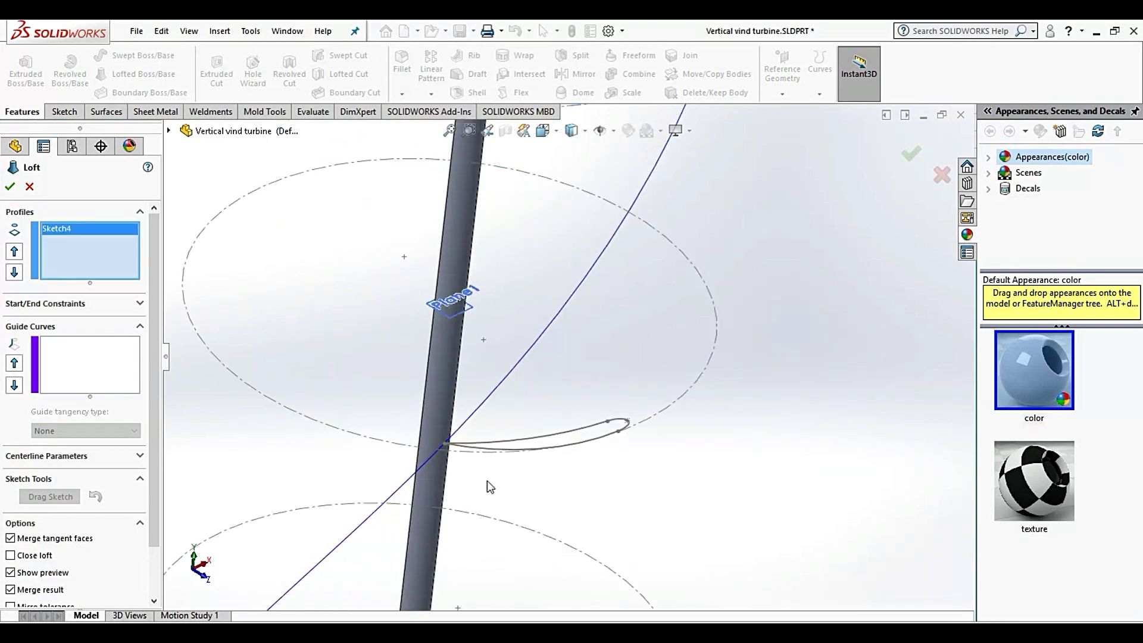
{"action": "left_click", "coordinate": [445, 447]}
Add Sketch6 as the third loft profile.
{"action": "scroll", "coordinate": [536, 324], "scroll_direction": "up", "scroll_amount": 2}
{"action": "scroll", "coordinate": [480, 468], "scroll_direction": "down", "scroll_amount": 2}
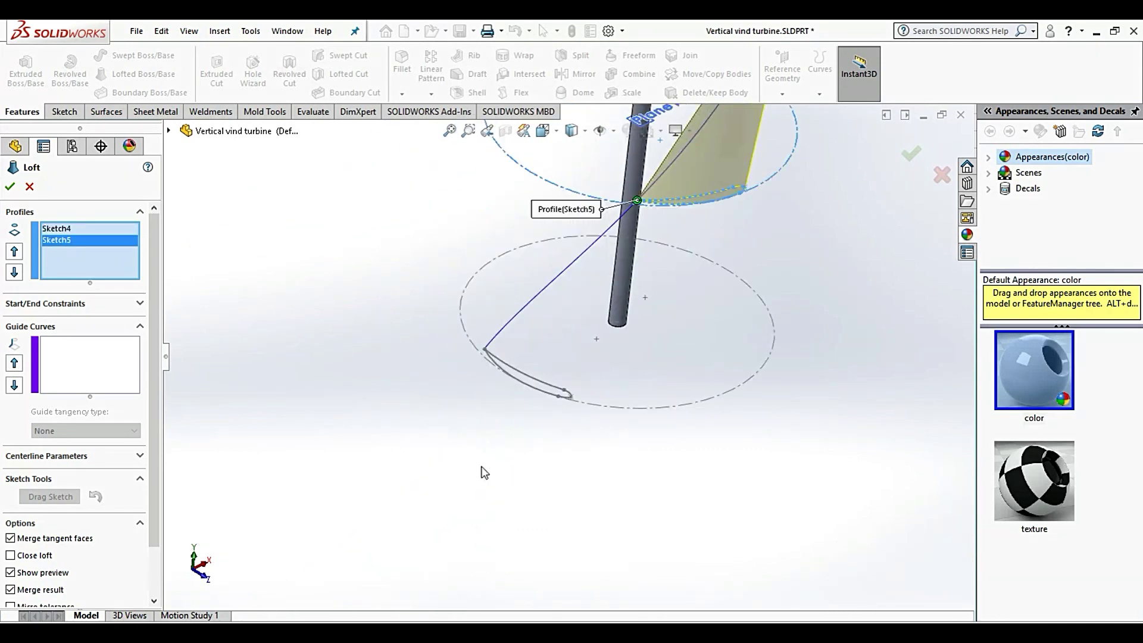
{"action": "scroll", "coordinate": [467, 345], "scroll_direction": "down", "scroll_amount": 2}
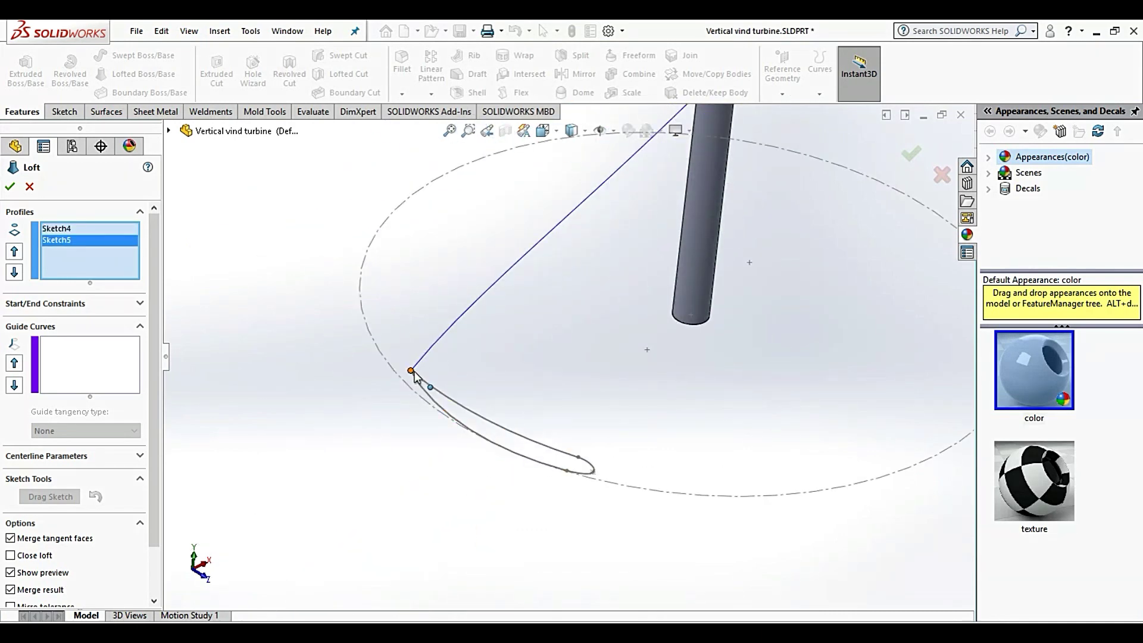
{"action": "scroll", "coordinate": [415, 375], "scroll_direction": "up", "scroll_amount": 2}
{"action": "left_click", "coordinate": [594, 380]}
{"action": "scroll", "coordinate": [648, 285], "scroll_direction": "up", "scroll_amount": 2}
{"action": "scroll", "coordinate": [649, 286], "scroll_direction": "up", "scroll_amount": 2}
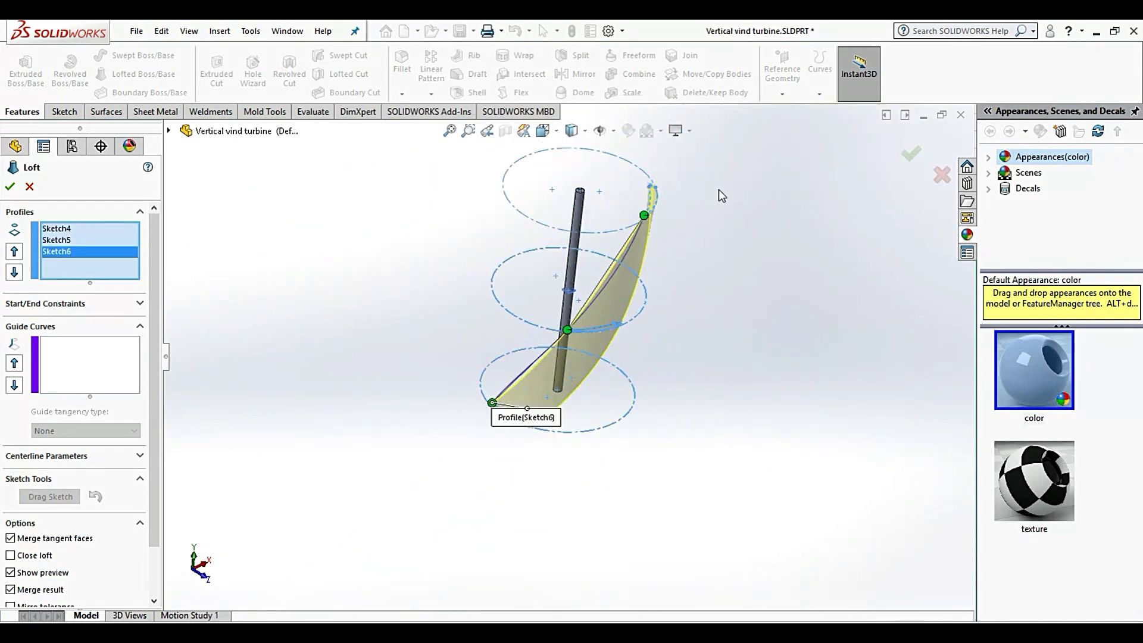
{"action": "scroll", "coordinate": [672, 225], "scroll_direction": "down", "scroll_amount": 2}
{"action": "scroll", "coordinate": [670, 225], "scroll_direction": "down", "scroll_amount": 1}
Set Helix/Spiral1 as the guide curve and create Loft1.
{"action": "left_click", "coordinate": [115, 363]}
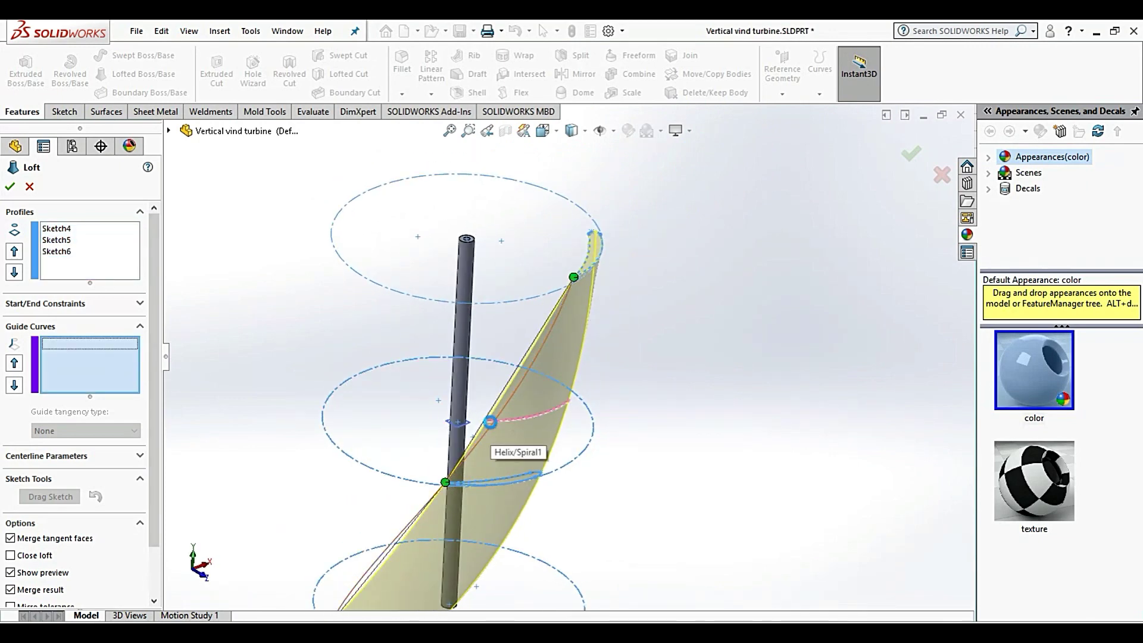
{"action": "left_click", "coordinate": [491, 424]}
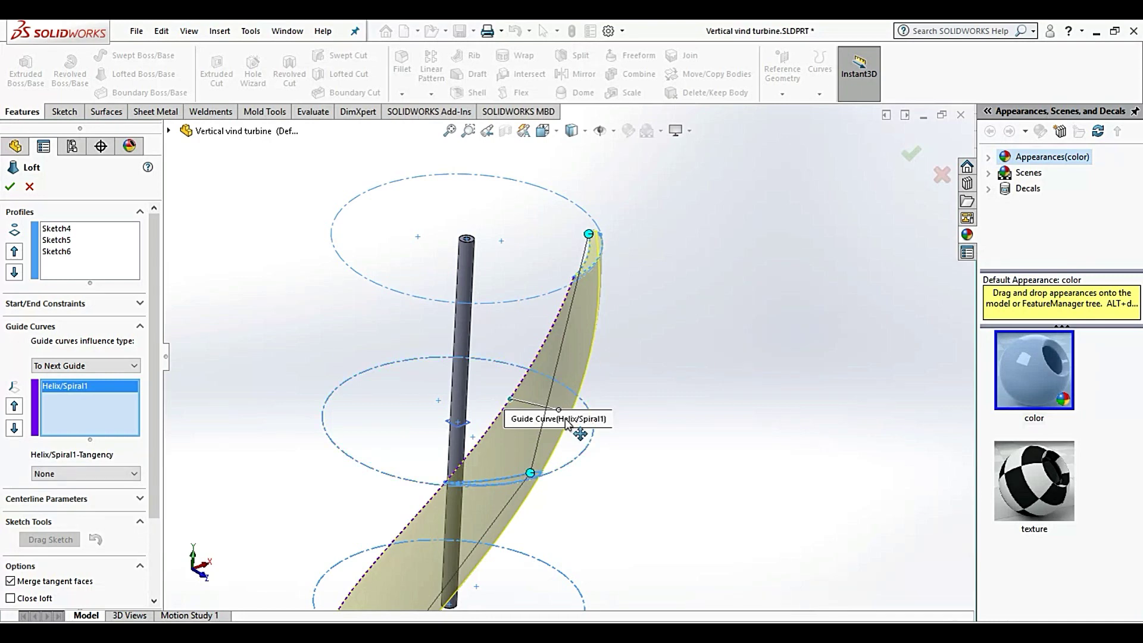
{"action": "scroll", "coordinate": [566, 423], "scroll_direction": "down", "scroll_amount": 2}
{"action": "scroll", "coordinate": [672, 290], "scroll_direction": "up", "scroll_amount": 3}
{"action": "mouse_move", "coordinate": [659, 300]}
{"action": "middle_mouse_down"}
{"action": "mouse_move", "coordinate": [549, 277]}
{"action": "mouse_move", "coordinate": [635, 280]}
{"action": "mouse_move", "coordinate": [543, 332]}
{"action": "middle_mouse_up"}
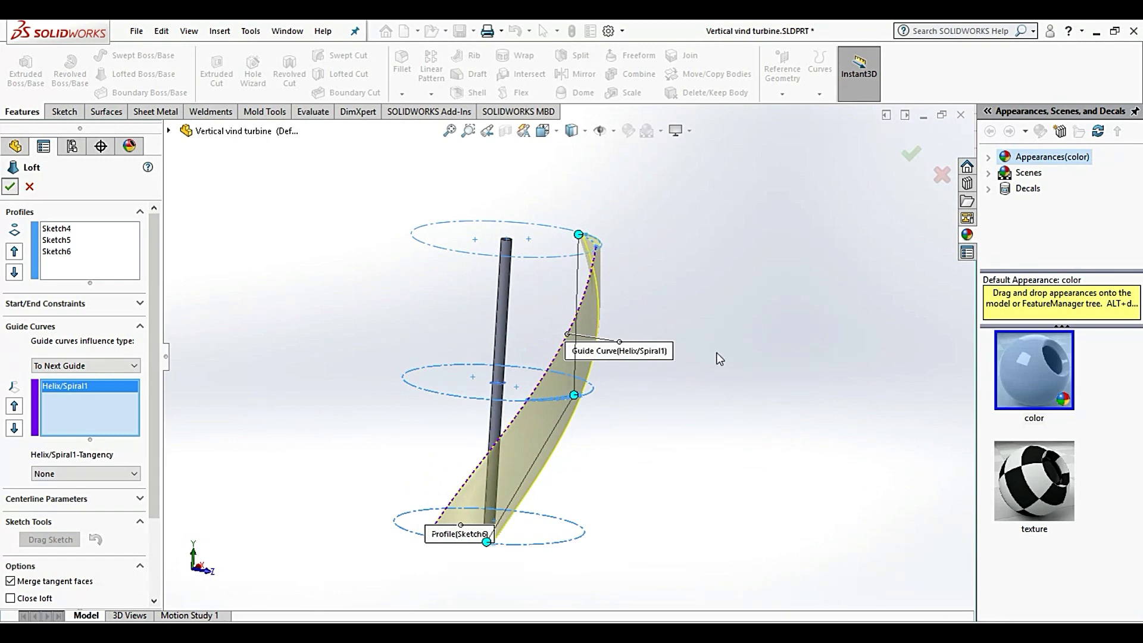
{"action": "key", "text": "Return"}
{"action": "mouse_move", "coordinate": [705, 308]}
{"action": "middle_mouse_down"}
{"action": "mouse_move", "coordinate": [591, 304]}
{"action": "mouse_move", "coordinate": [602, 493]}
{"action": "mouse_move", "coordinate": [673, 378]}
{"action": "mouse_move", "coordinate": [739, 408]}
{"action": "mouse_move", "coordinate": [788, 480]}
{"action": "mouse_move", "coordinate": [660, 474]}
{"action": "mouse_move", "coordinate": [610, 453]}
{"action": "mouse_move", "coordinate": [722, 454]}
{"action": "mouse_move", "coordinate": [752, 476]}
{"action": "middle_mouse_up"}
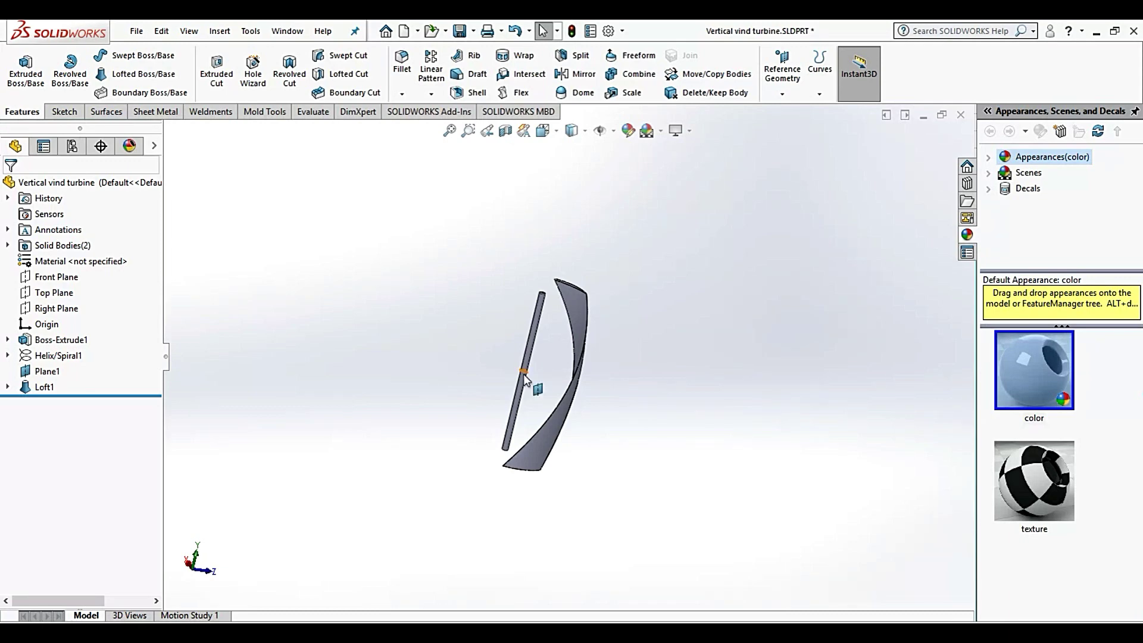
Zoom in on the shaft, select its top end face, and list the reference geometry types.
{"action": "scroll", "coordinate": [536, 366], "scroll_direction": "down", "scroll_amount": 3}
{"action": "mouse_move", "coordinate": [565, 315]}
{"action": "middle_mouse_down"}
{"action": "mouse_move", "coordinate": [535, 357]}
{"action": "mouse_move", "coordinate": [546, 324]}
{"action": "mouse_move", "coordinate": [533, 332]}
{"action": "middle_mouse_up"}
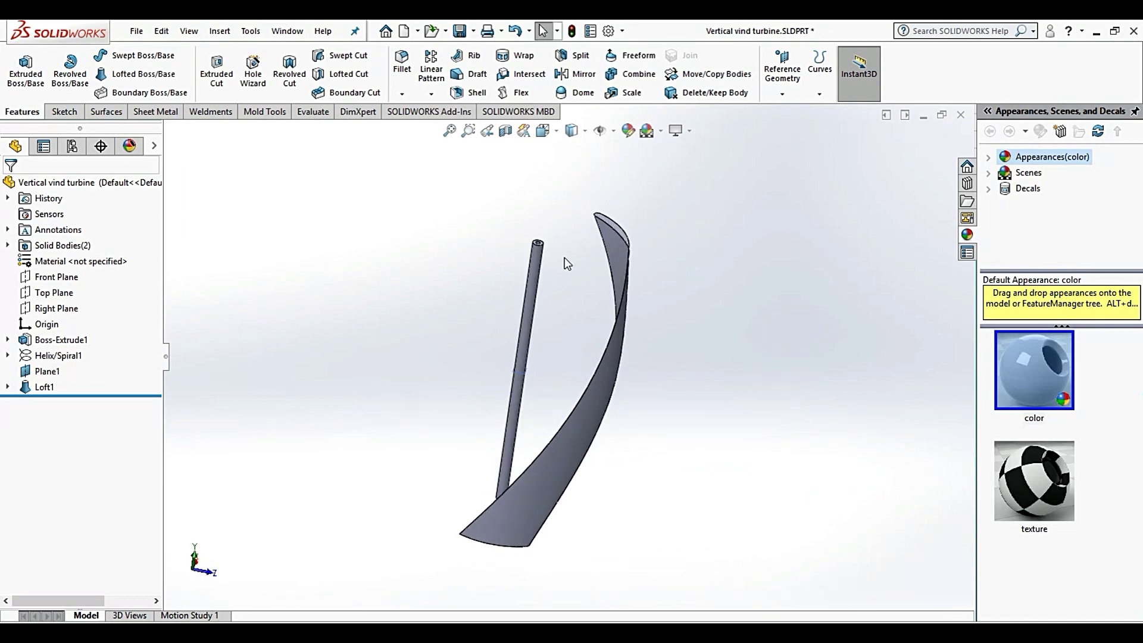
{"action": "scroll", "coordinate": [563, 257], "scroll_direction": "down", "scroll_amount": 2}
{"action": "scroll", "coordinate": [559, 259], "scroll_direction": "down", "scroll_amount": 3}
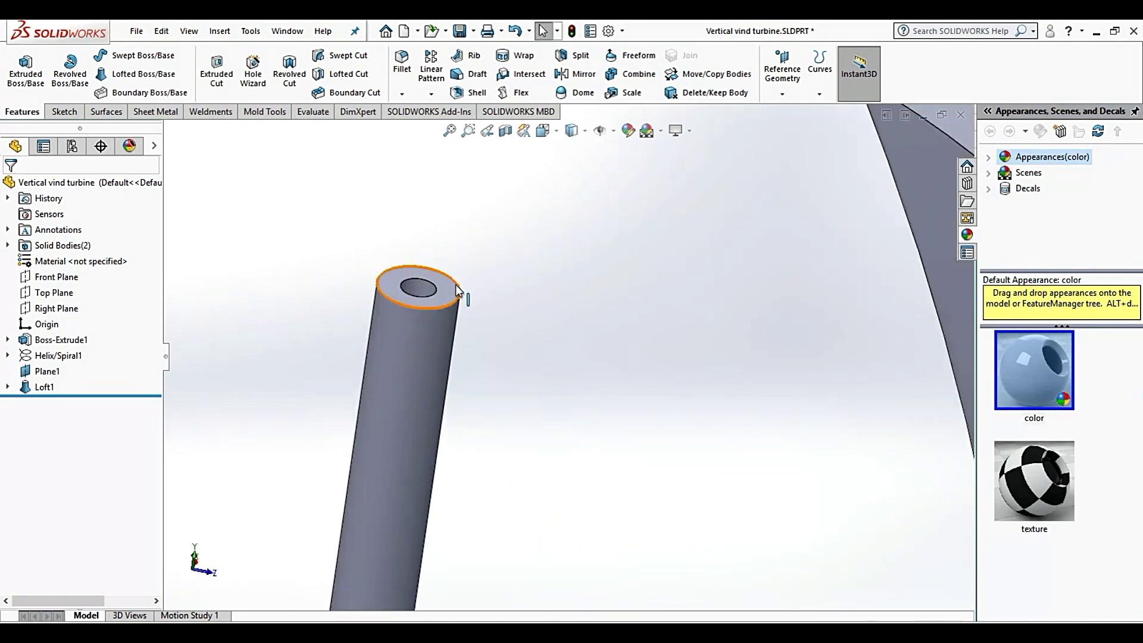
{"action": "left_click", "coordinate": [441, 284]}
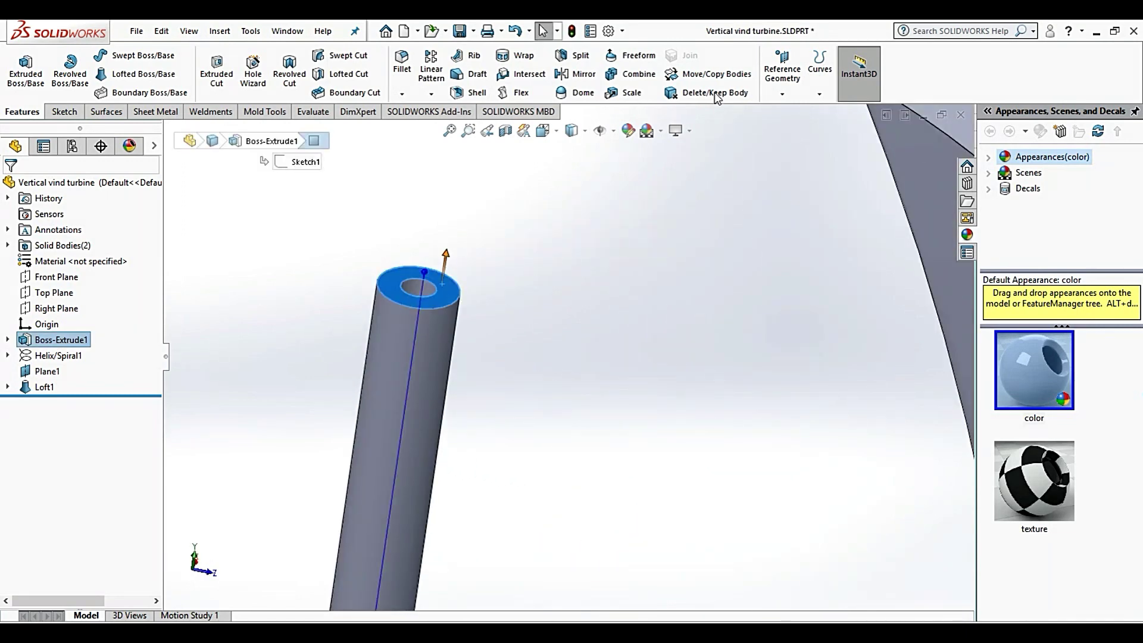
{"action": "left_click", "coordinate": [794, 75]}
Create Plane2 offset 63 mm below the shaft's top face and start a sketch on it.
{"action": "left_click", "coordinate": [789, 113]}
{"action": "scroll", "coordinate": [430, 321], "scroll_direction": "up", "scroll_amount": 4}
{"action": "scroll", "coordinate": [601, 330], "scroll_direction": "up", "scroll_amount": 3}
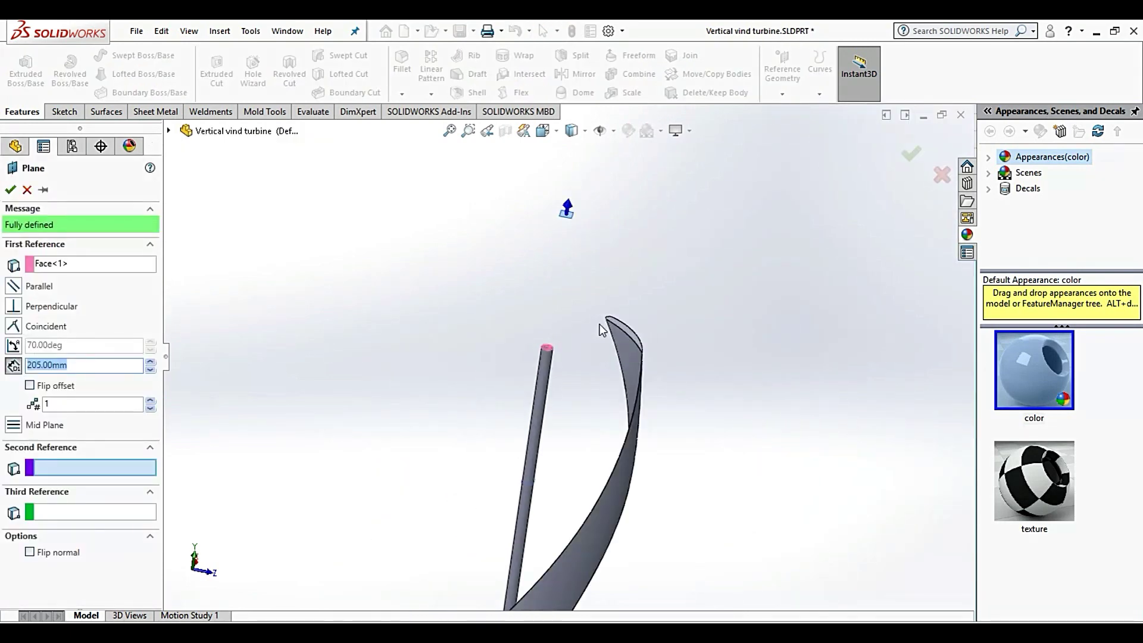
{"action": "left_click", "coordinate": [40, 386]}
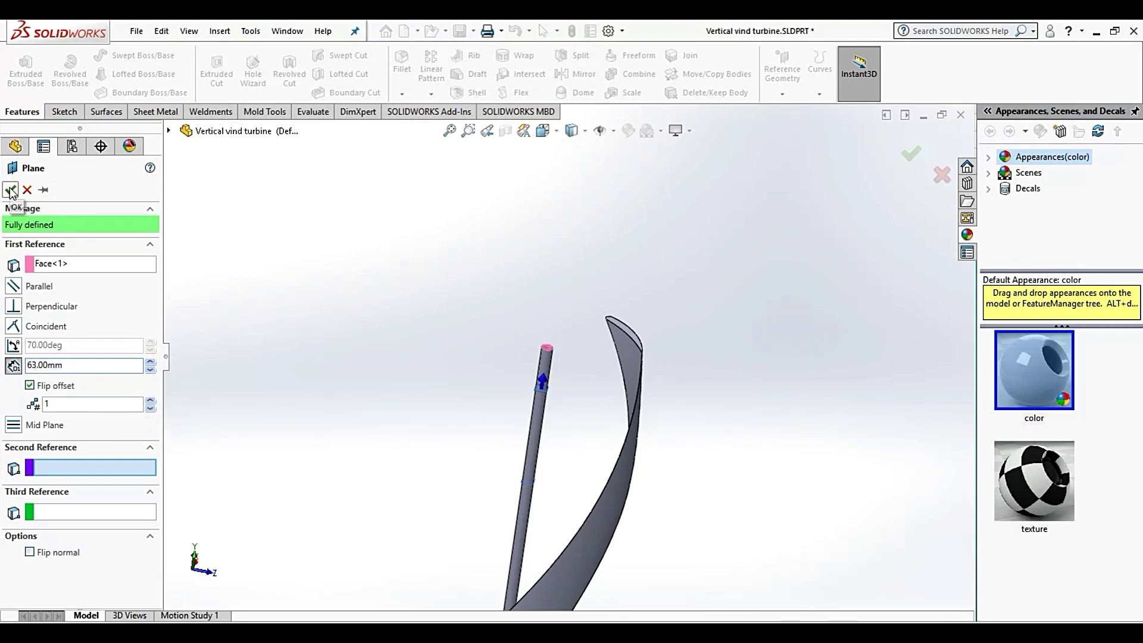
{"action": "left_click", "coordinate": [64, 112]}
{"action": "left_click", "coordinate": [19, 65]}
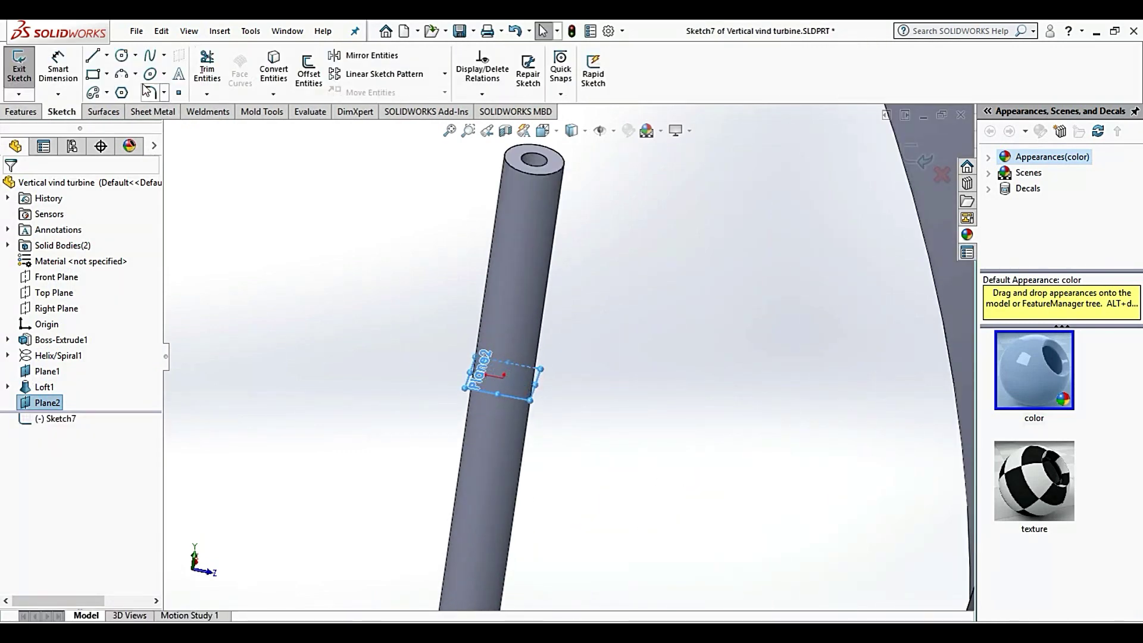
Draw two concentric circles centred on the sketch origin around the shaft.
{"action": "left_click", "coordinate": [123, 57]}
{"action": "left_click", "coordinate": [504, 378]}
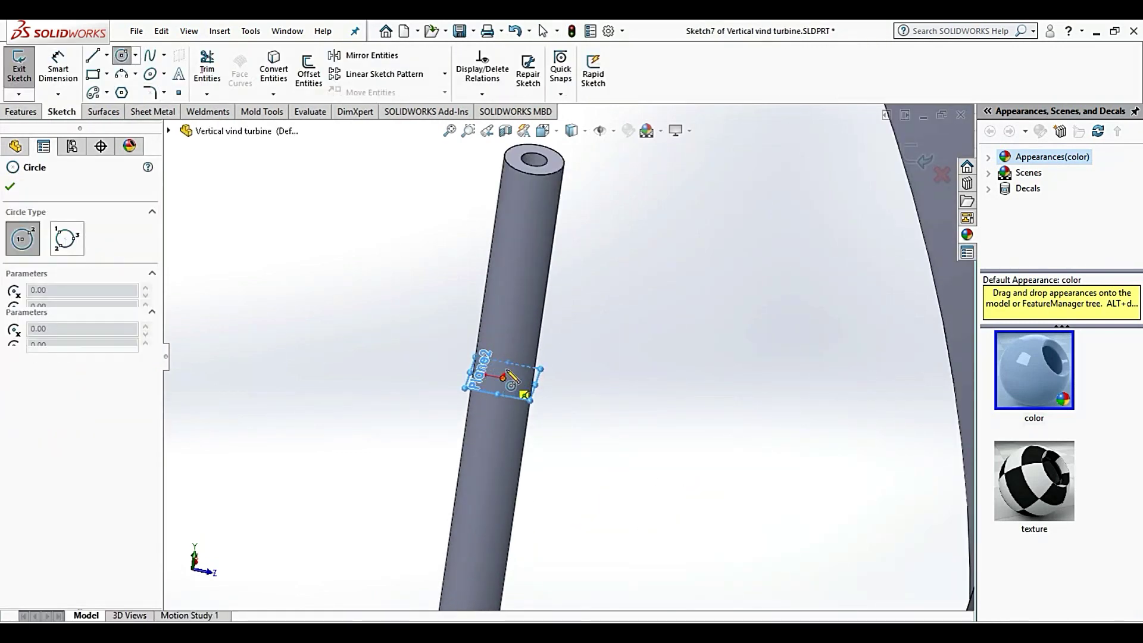
{"action": "left_click", "coordinate": [542, 263]}
{"action": "left_click", "coordinate": [503, 378]}
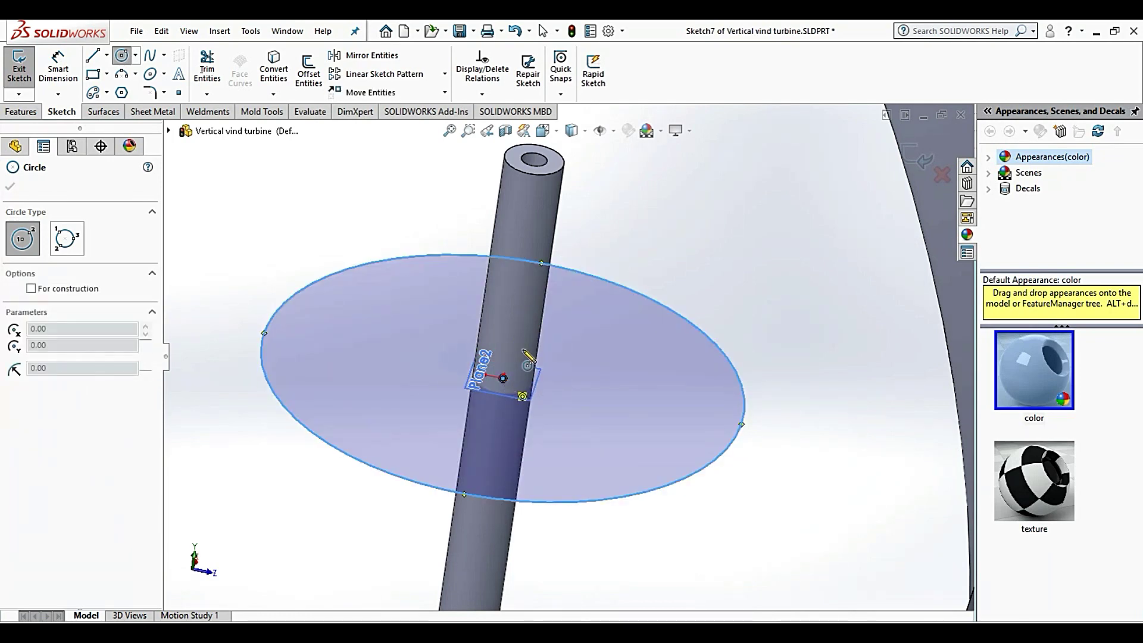
{"action": "left_click", "coordinate": [536, 345]}
Dimension the small circle to Ø6 and the large circle to Ø45.
{"action": "left_click", "coordinate": [62, 80]}
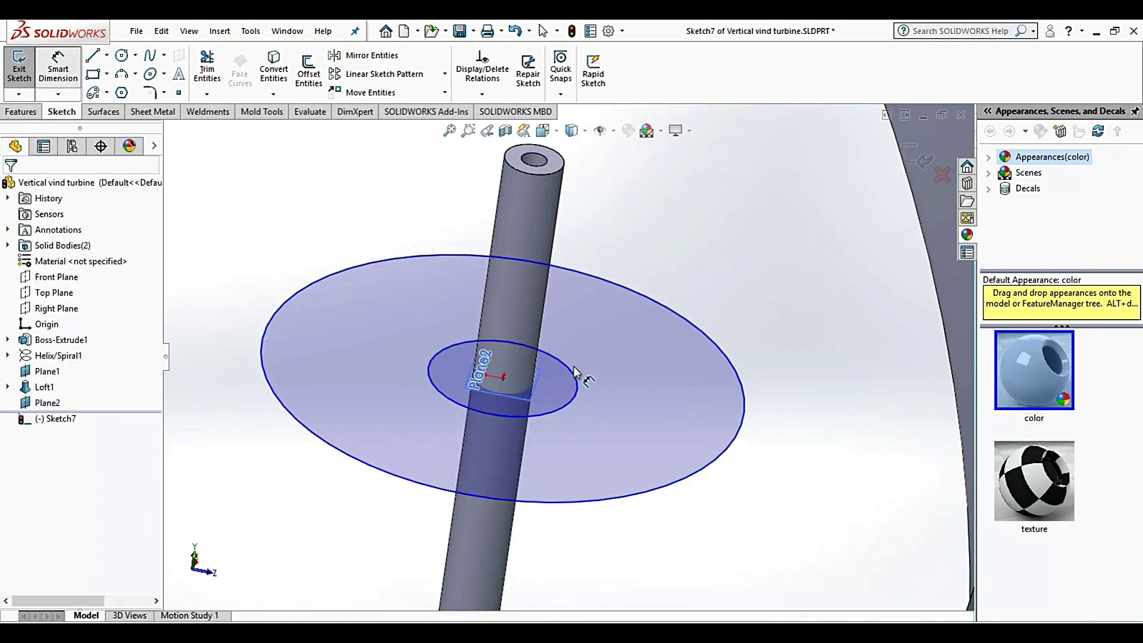
{"action": "left_click", "coordinate": [572, 371]}
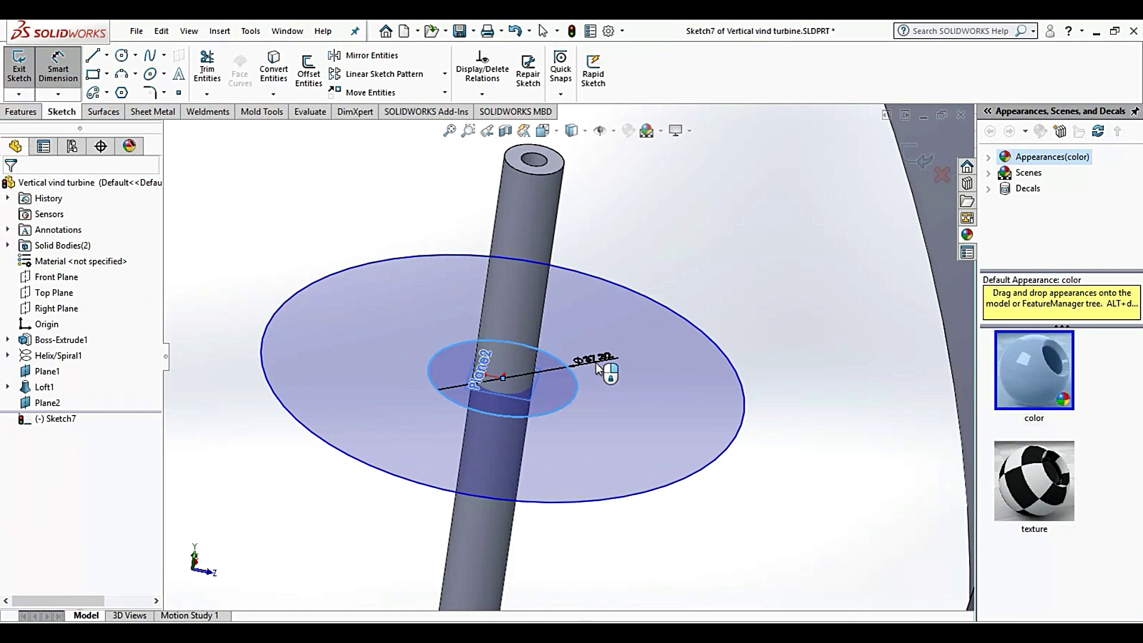
{"action": "left_click", "coordinate": [598, 365]}
{"action": "type", "text": "6.5"}
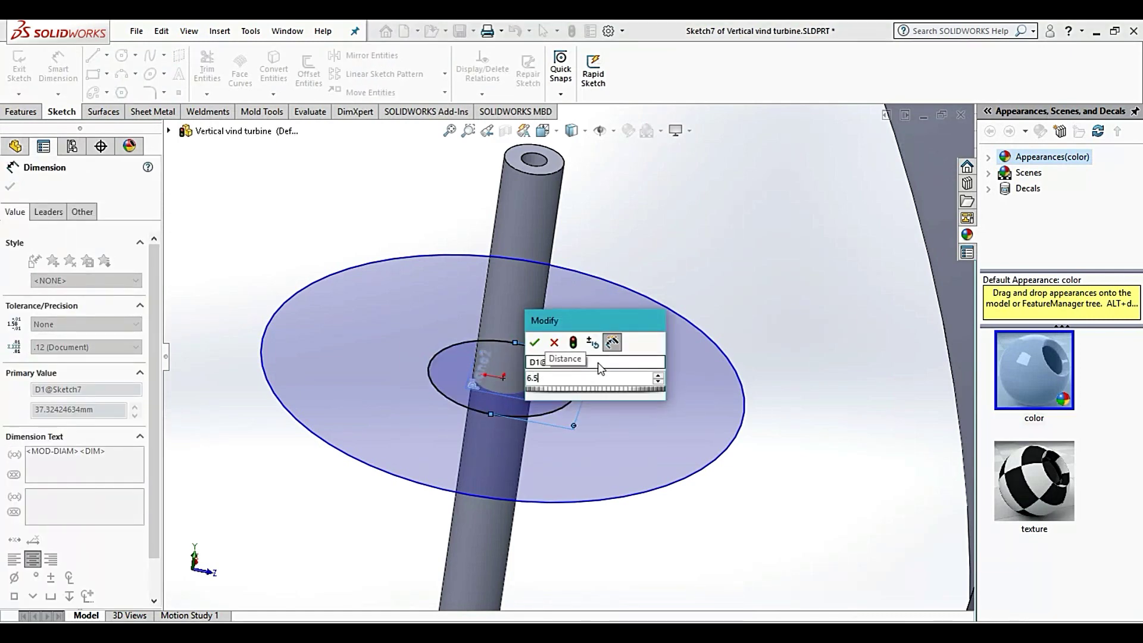
{"action": "key", "text": "Return"}
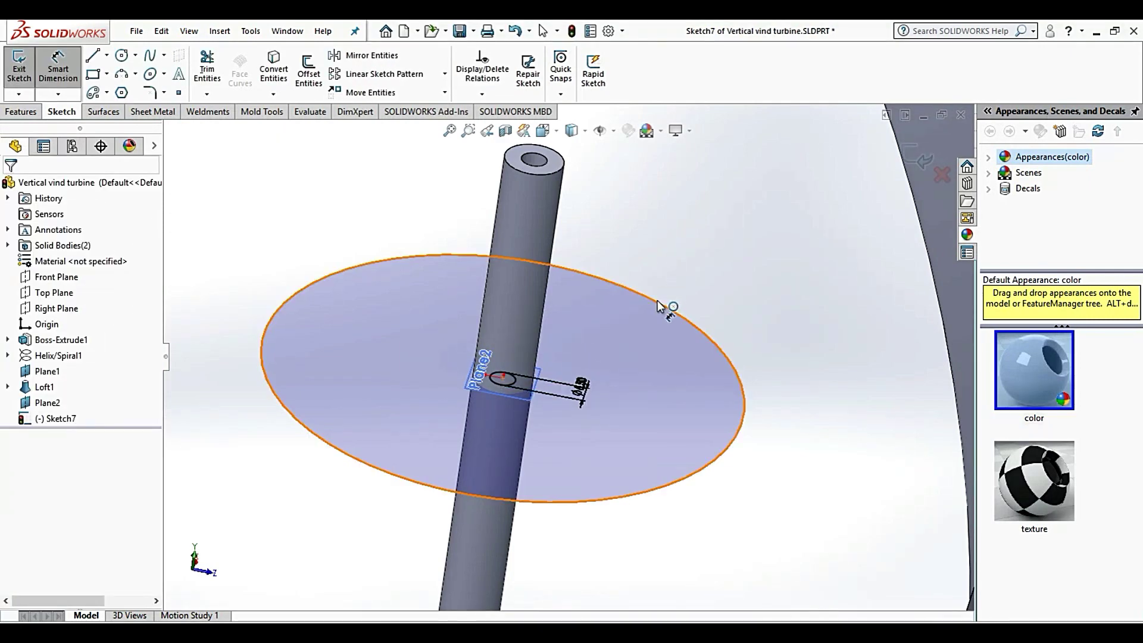
{"action": "left_click", "coordinate": [669, 306]}
{"action": "left_click", "coordinate": [700, 256]}
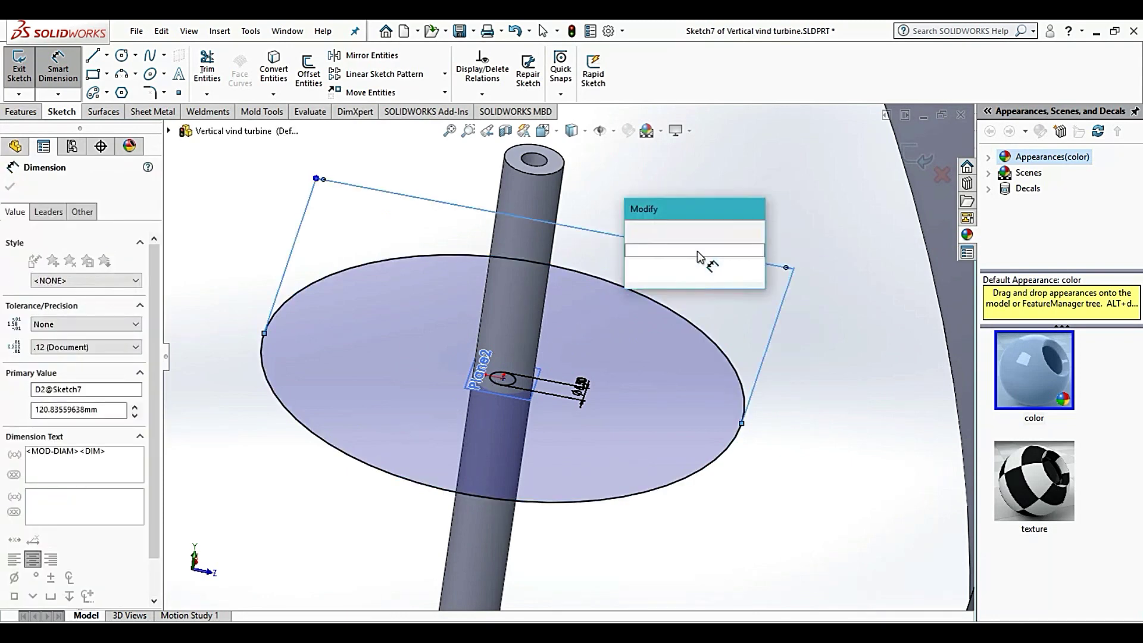
{"action": "type", "text": "45"}
{"action": "key", "text": "Return"}
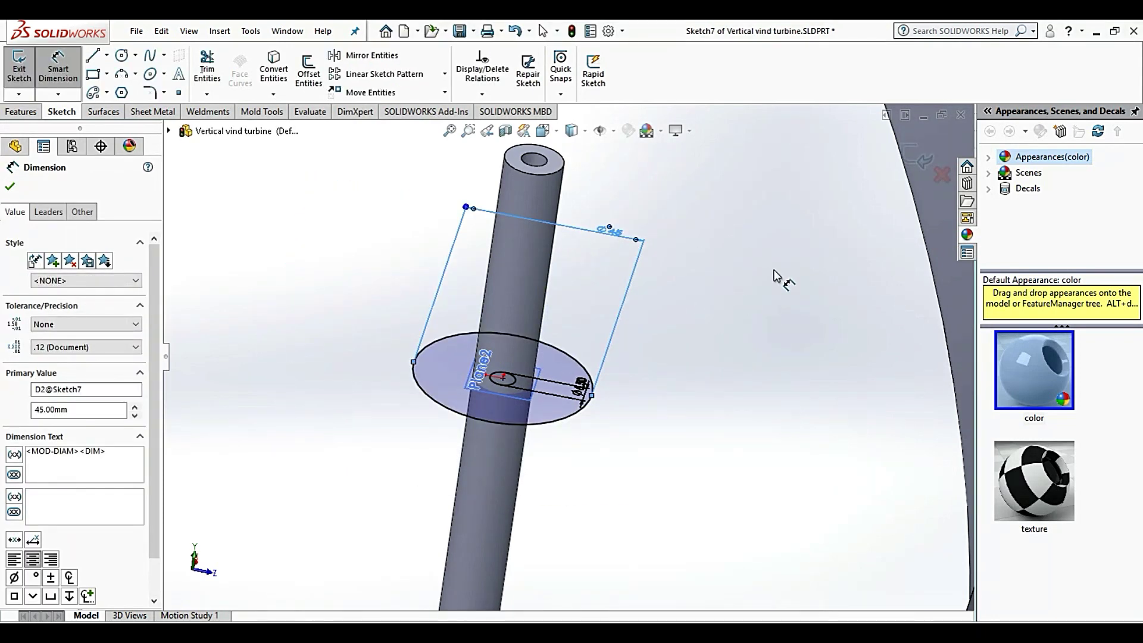
{"action": "key", "text": "Escape"}
{"action": "scroll", "coordinate": [774, 297], "scroll_direction": "up", "scroll_amount": 3}
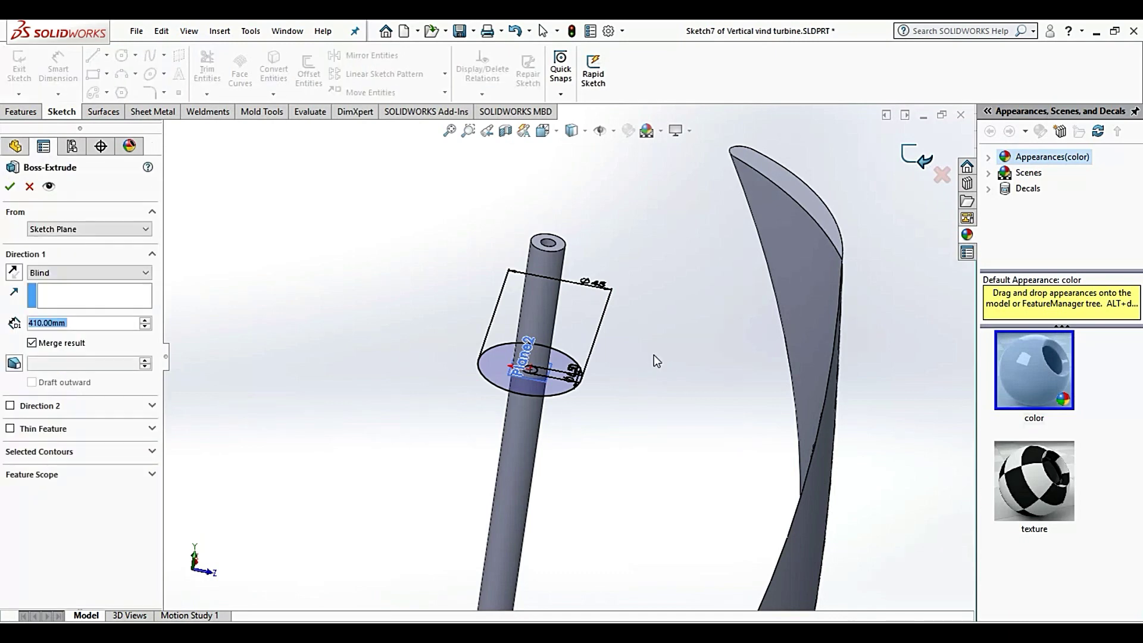
Extrude the Ø45 circle sketch blind 18 mm into a disc around the shaft.
{"action": "type", "text": "18"}
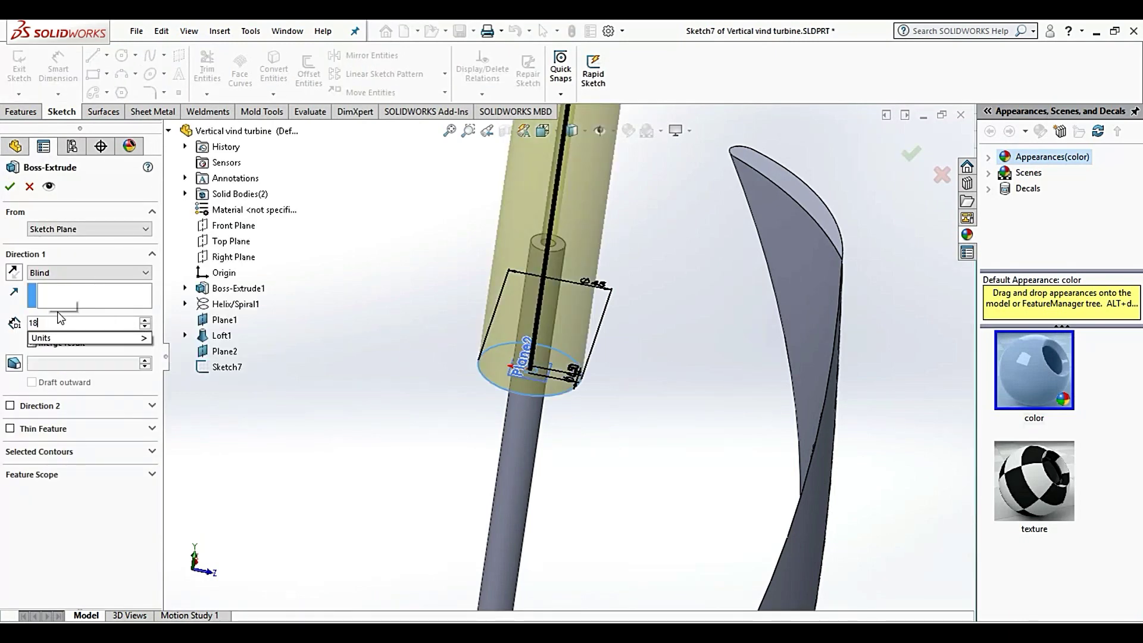
{"action": "key", "text": "Return"}
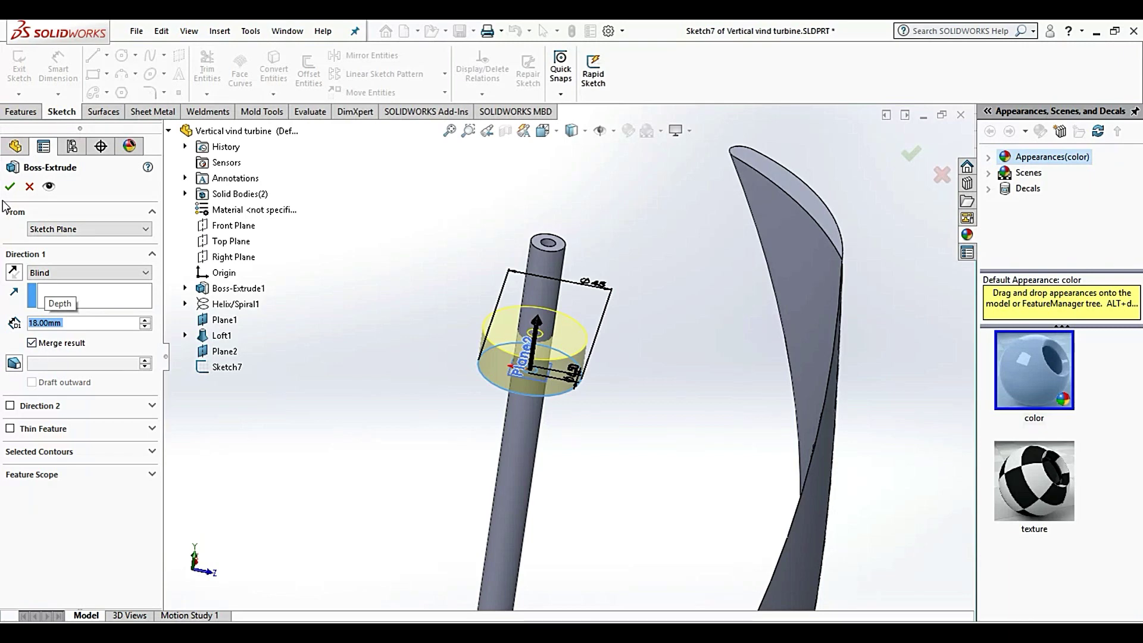
{"action": "left_click", "coordinate": [14, 192]}
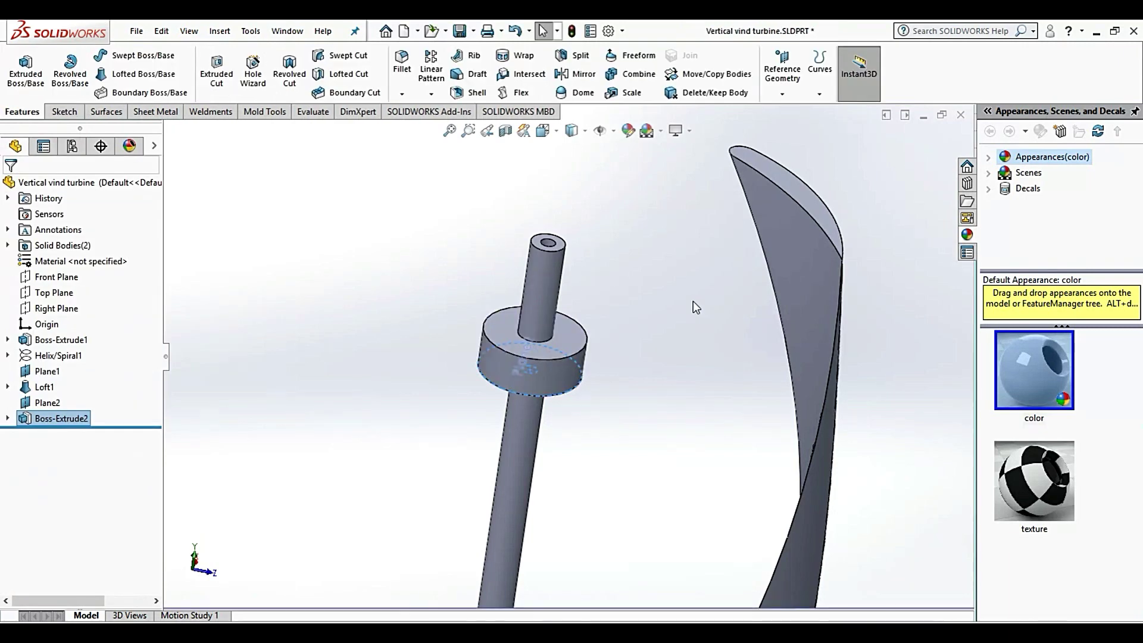
{"action": "mouse_move", "coordinate": [691, 319]}
{"action": "middle_mouse_down"}
{"action": "mouse_move", "coordinate": [583, 336]}
{"action": "mouse_move", "coordinate": [592, 280]}
{"action": "middle_mouse_up"}
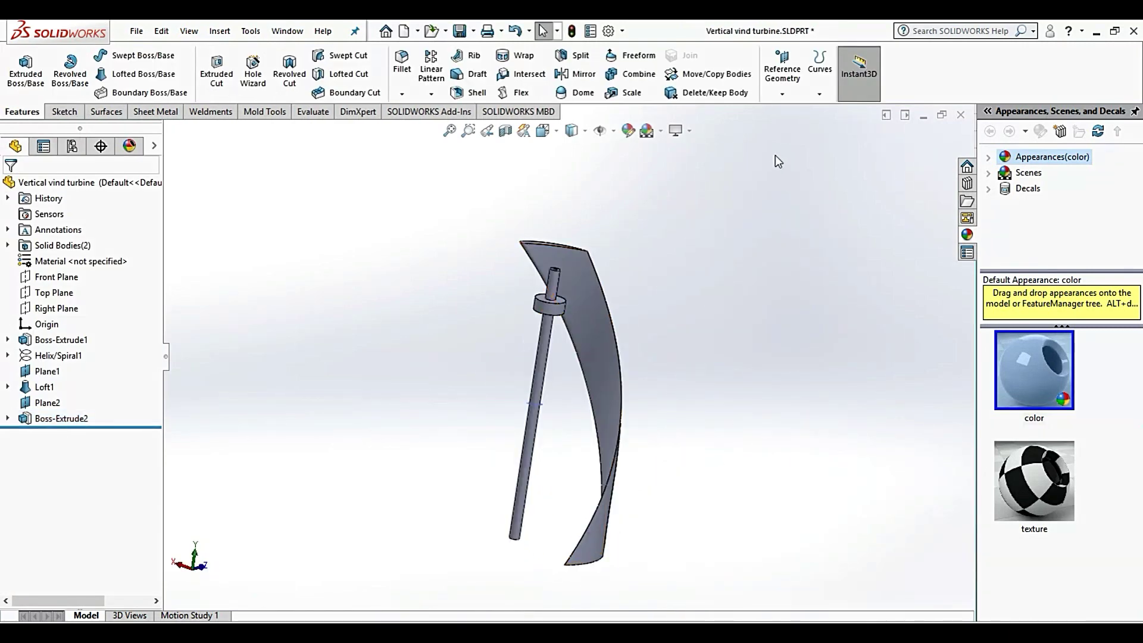
Create Axis1 at the intersection of Front Plane and Right Plane.
{"action": "left_click", "coordinate": [791, 97]}
{"action": "left_click", "coordinate": [792, 127]}
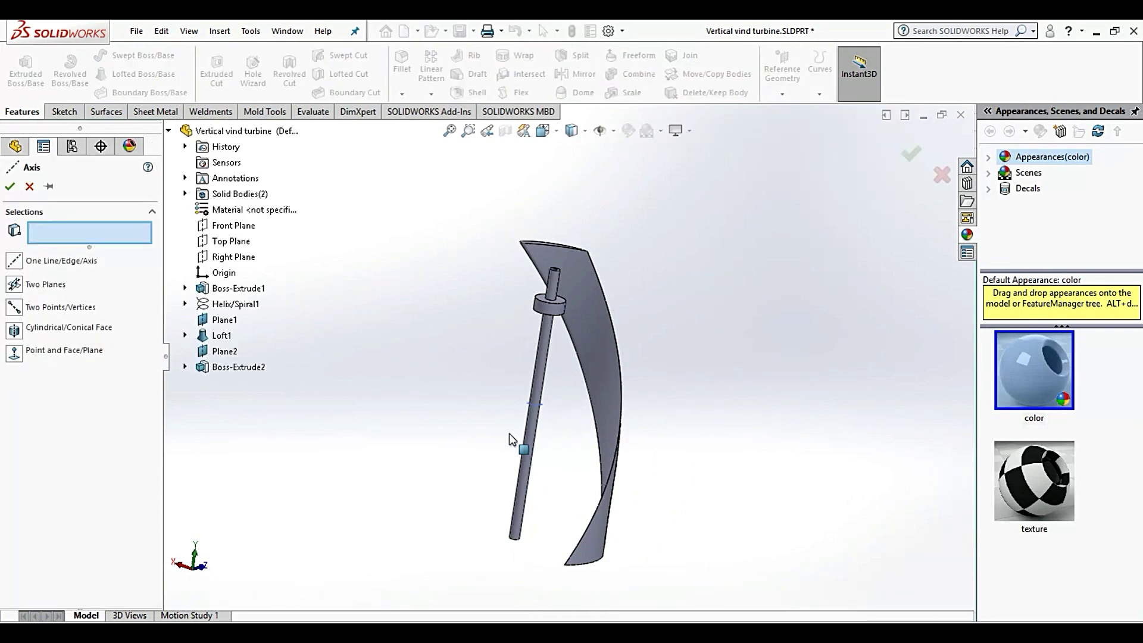
{"action": "left_click", "coordinate": [229, 225]}
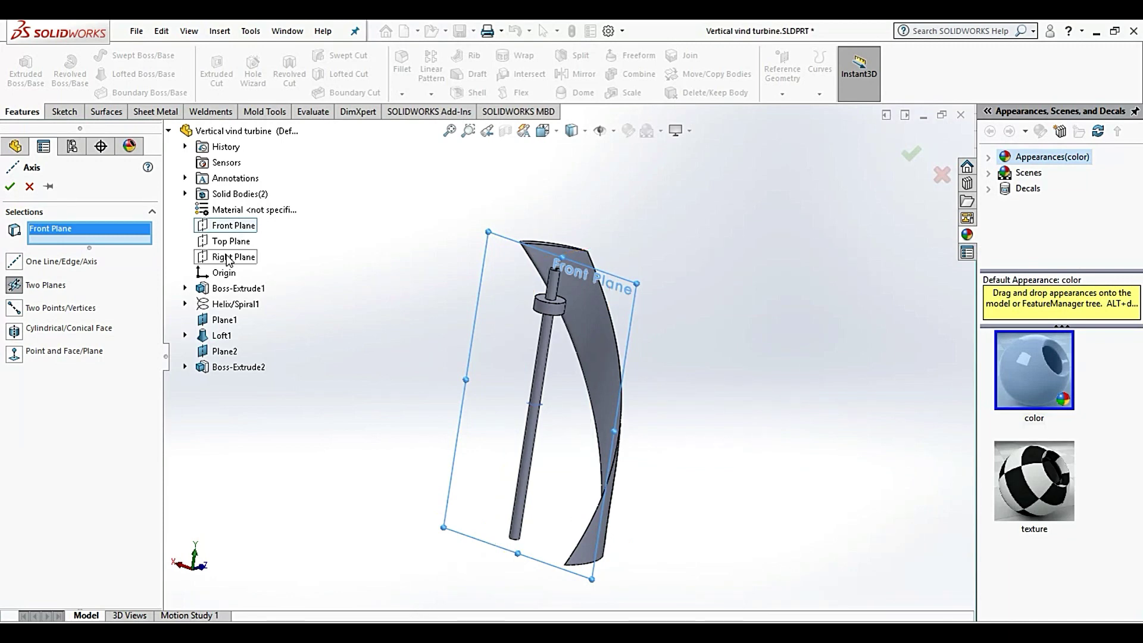
{"action": "left_click", "coordinate": [228, 258]}
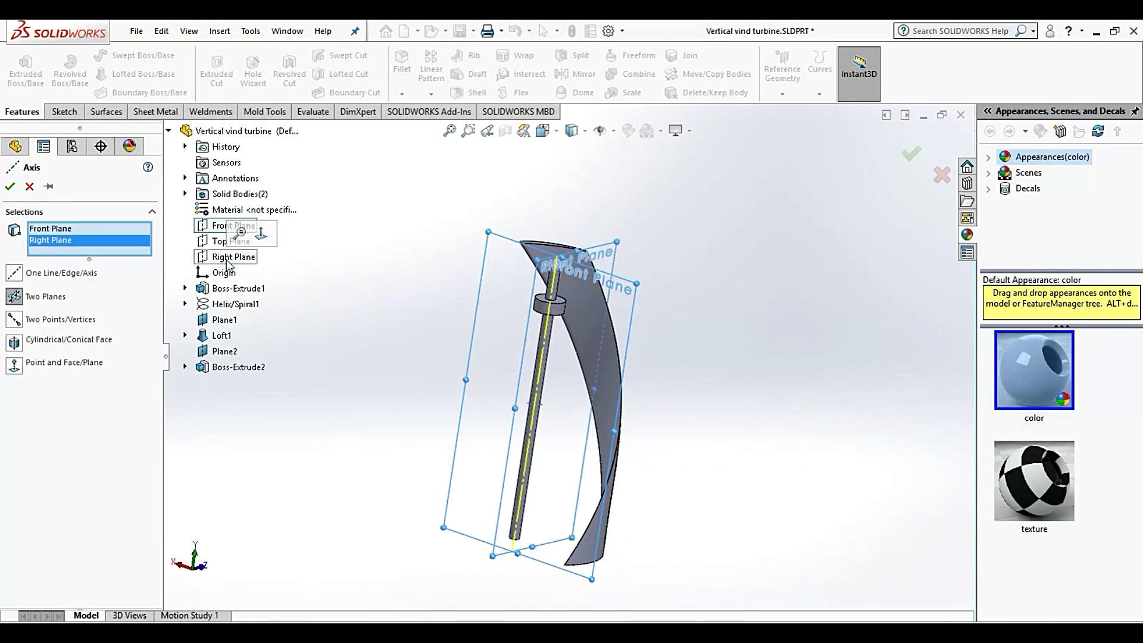
{"action": "left_click", "coordinate": [11, 187]}
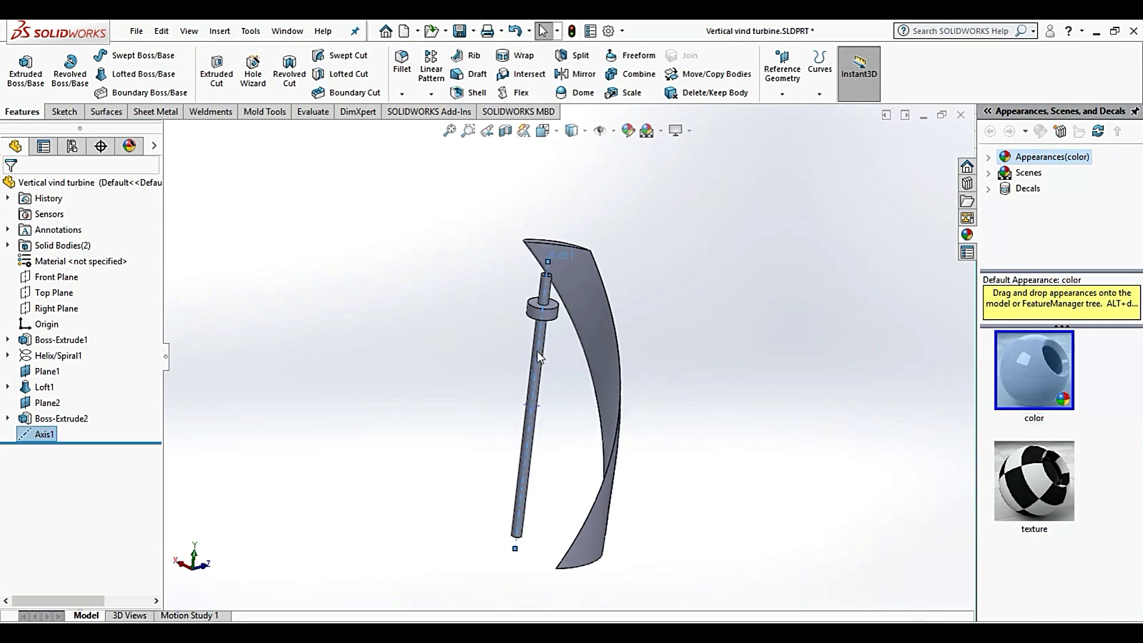
Pattern the disc along Axis1 as 2 instances 300 mm apart, running down the shaft.
{"action": "left_click", "coordinate": [432, 65]}
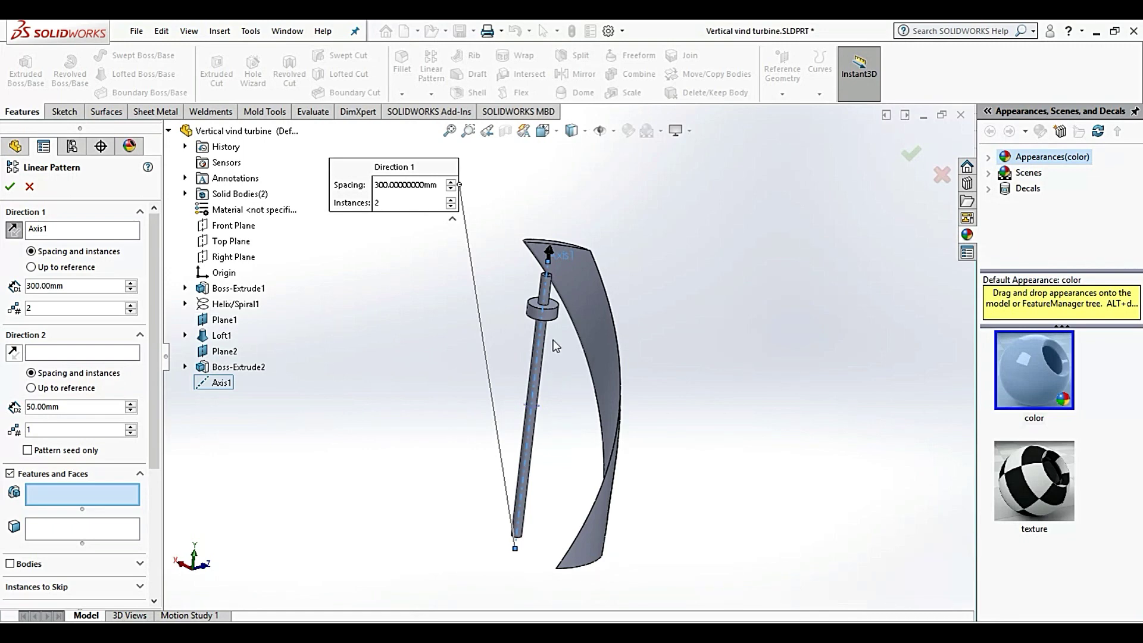
{"action": "scroll", "coordinate": [554, 346], "scroll_direction": "down", "scroll_amount": 3}
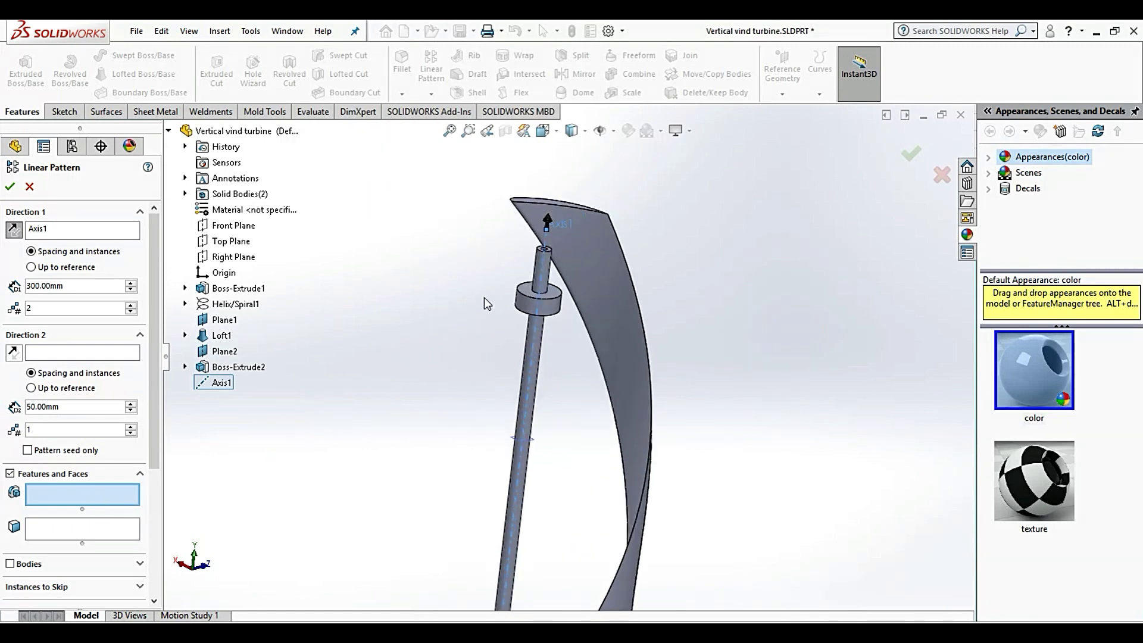
{"action": "left_click", "coordinate": [520, 301]}
{"action": "scroll", "coordinate": [566, 322], "scroll_direction": "up", "scroll_amount": 3}
{"action": "scroll", "coordinate": [581, 394], "scroll_direction": "down", "scroll_amount": 2}
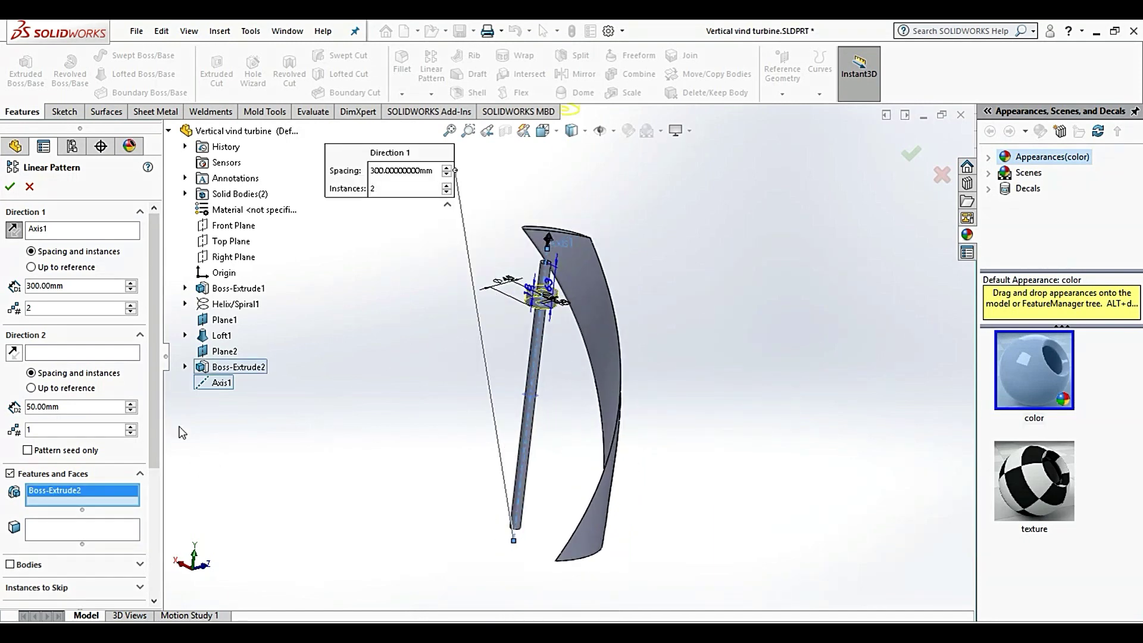
{"action": "left_click", "coordinate": [20, 236]}
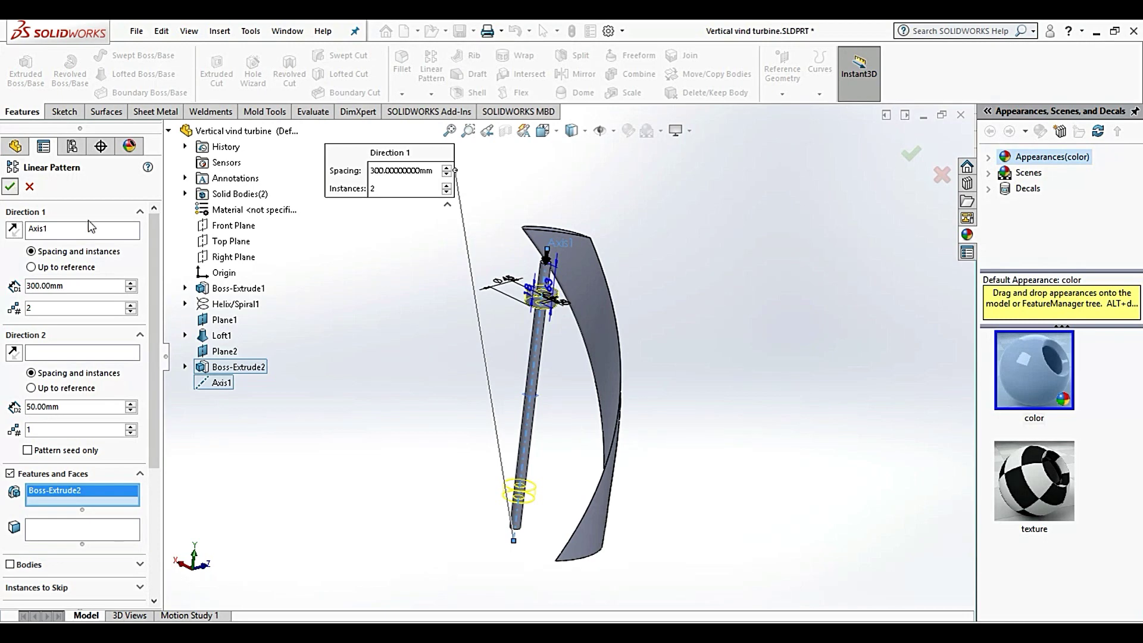
{"action": "key", "text": "Return"}
{"action": "mouse_move", "coordinate": [686, 320]}
{"action": "middle_mouse_down"}
{"action": "mouse_move", "coordinate": [704, 296]}
{"action": "mouse_move", "coordinate": [706, 341]}
{"action": "middle_mouse_up"}
{"action": "mouse_move", "coordinate": [689, 244]}
{"action": "middle_mouse_down"}
{"action": "mouse_move", "coordinate": [607, 243]}
{"action": "mouse_move", "coordinate": [694, 253]}
{"action": "mouse_move", "coordinate": [706, 199]}
{"action": "middle_mouse_up"}
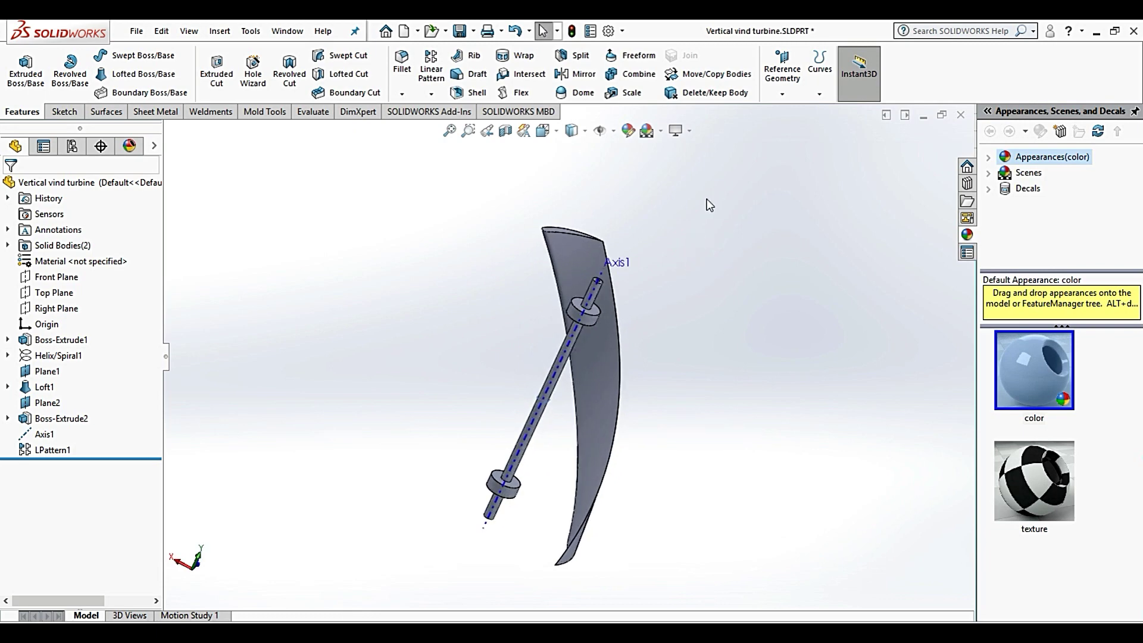
{"action": "left_click", "coordinate": [781, 94]}
Start a new plane referencing Axis1 and the Right Plane.
{"action": "left_click", "coordinate": [792, 112]}
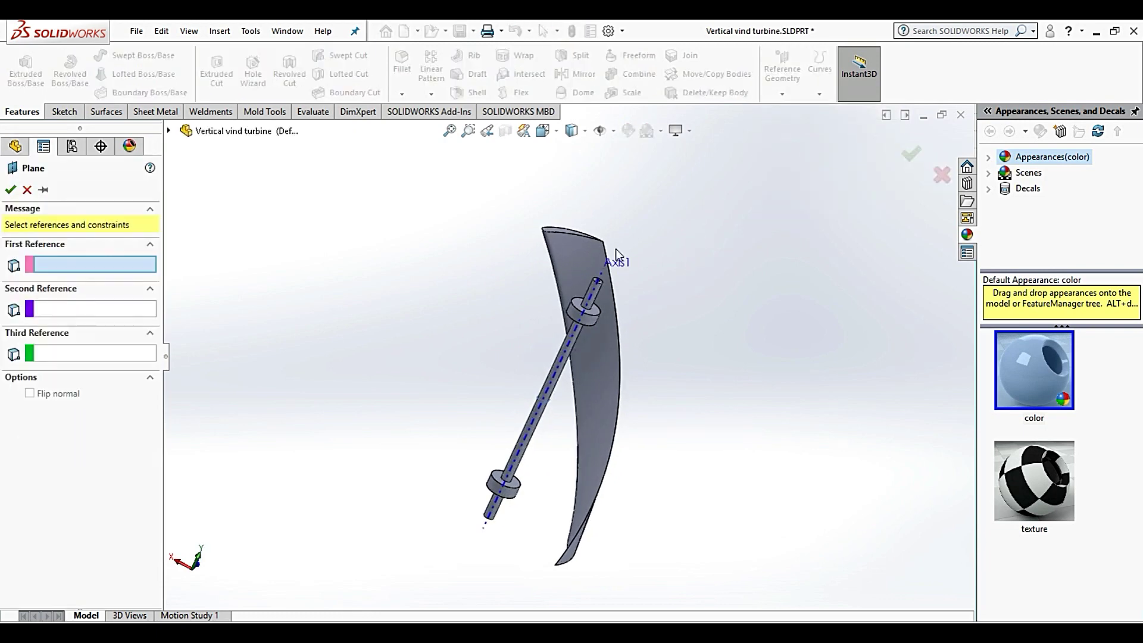
{"action": "left_click", "coordinate": [568, 348]}
{"action": "middle_click_drag", "start_coordinate": [366, 253], "coordinate": [331, 268]}
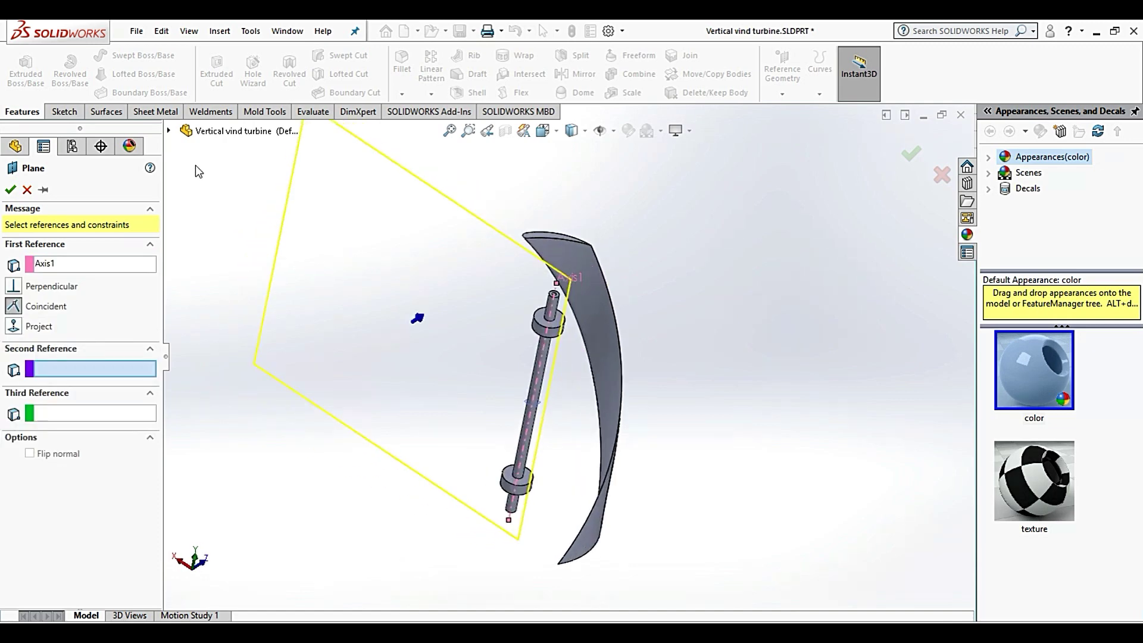
{"action": "left_click", "coordinate": [169, 131]}
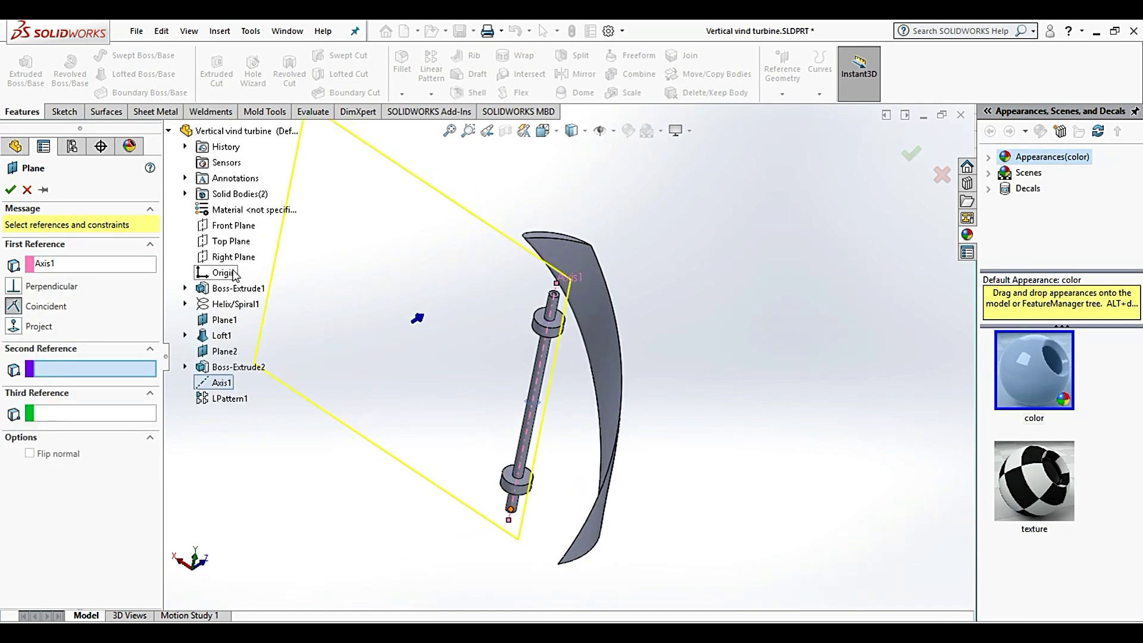
{"action": "left_click", "coordinate": [233, 256]}
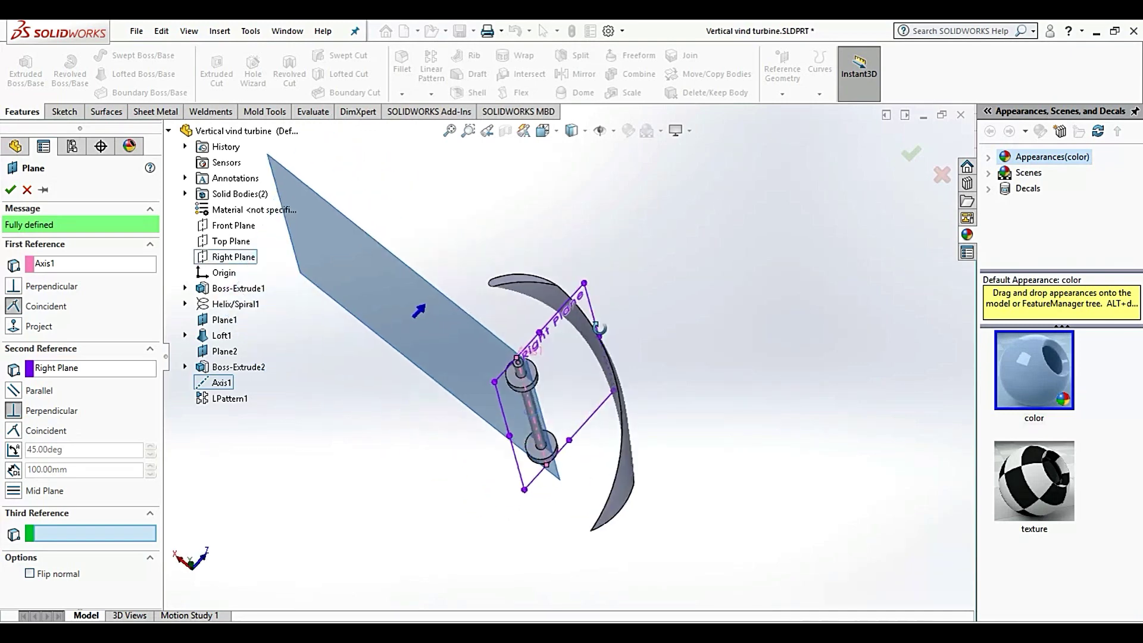
{"action": "middle_click_drag", "start_coordinate": [619, 256], "coordinate": [357, 310]}
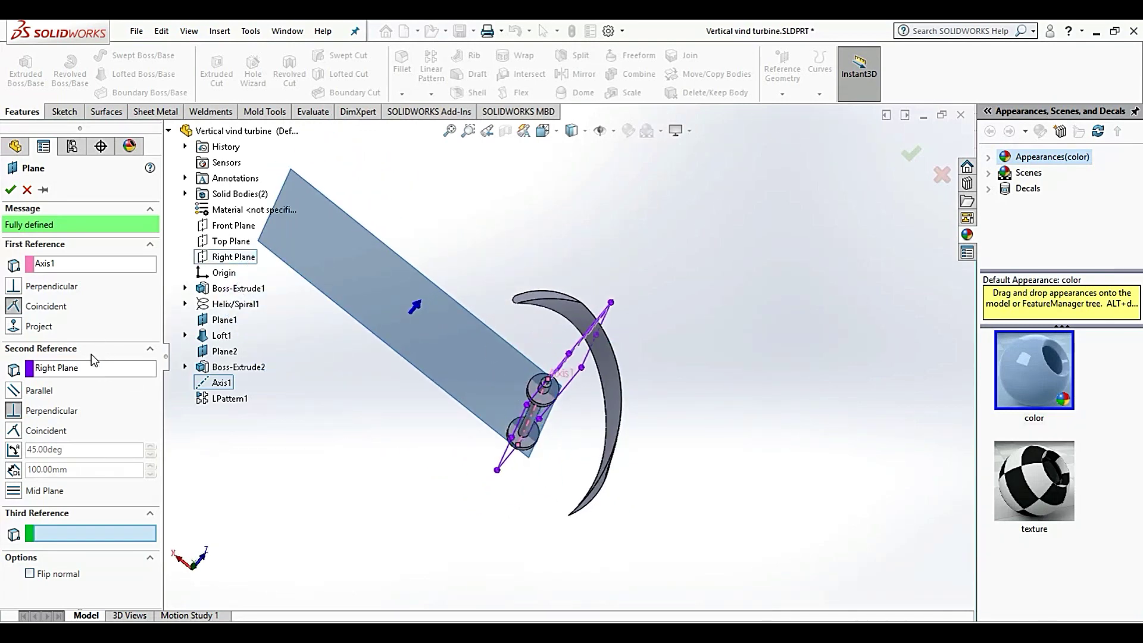
Set the plane at 70° to the Right Plane and accept it as Plane5.
{"action": "left_click", "coordinate": [31, 452]}
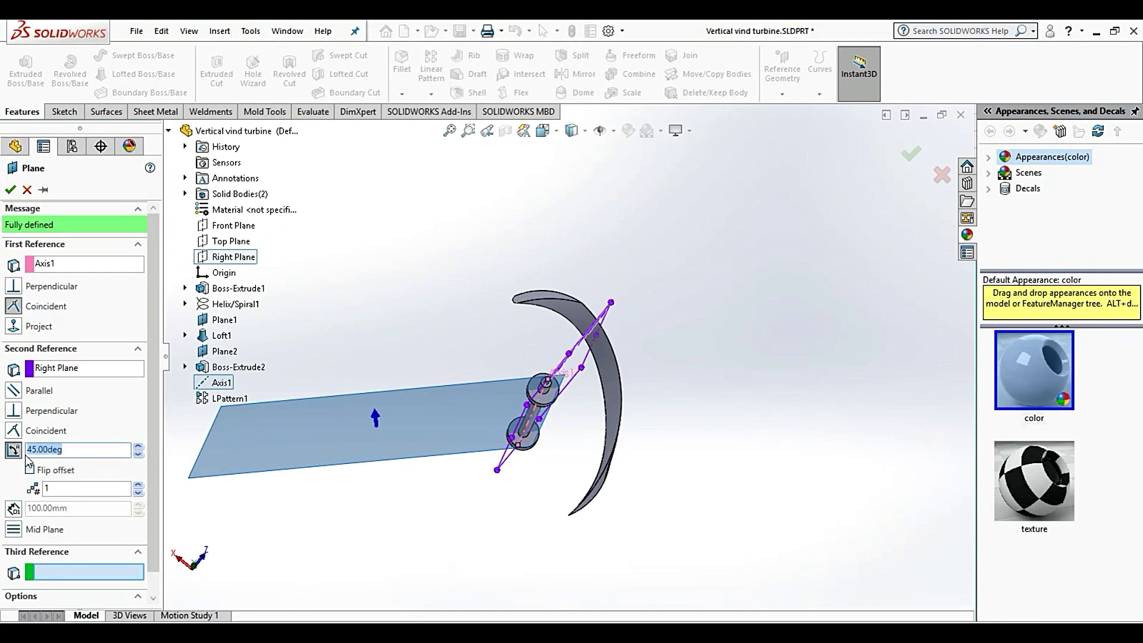
{"action": "type", "text": "70"}
{"action": "key", "text": "Return"}
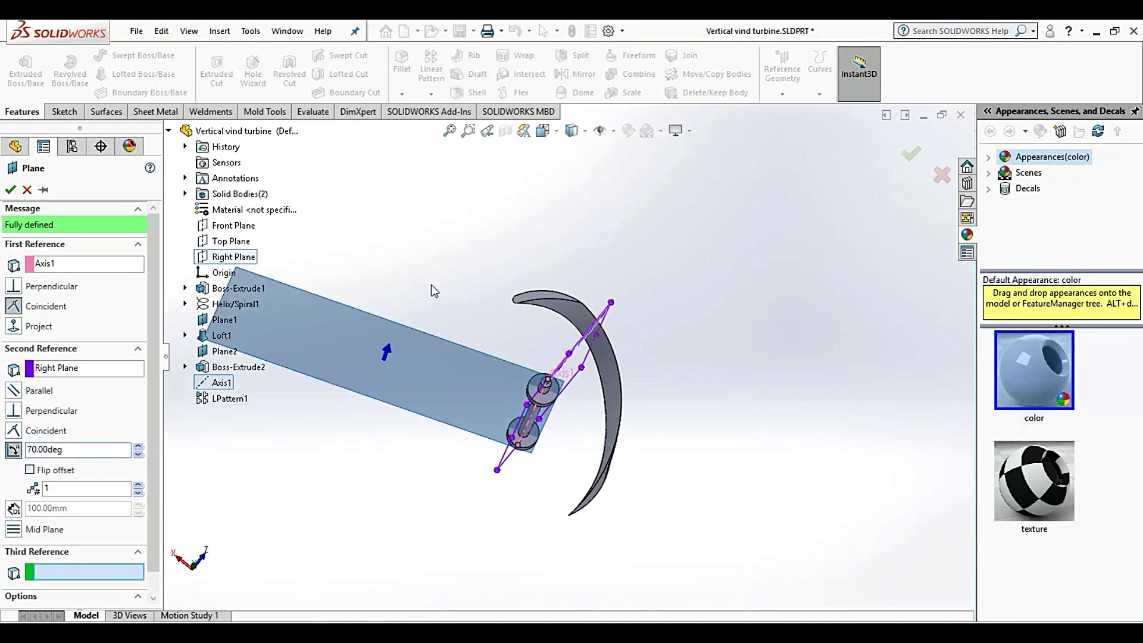
{"action": "middle_click_drag", "start_coordinate": [677, 212], "coordinate": [666, 189]}
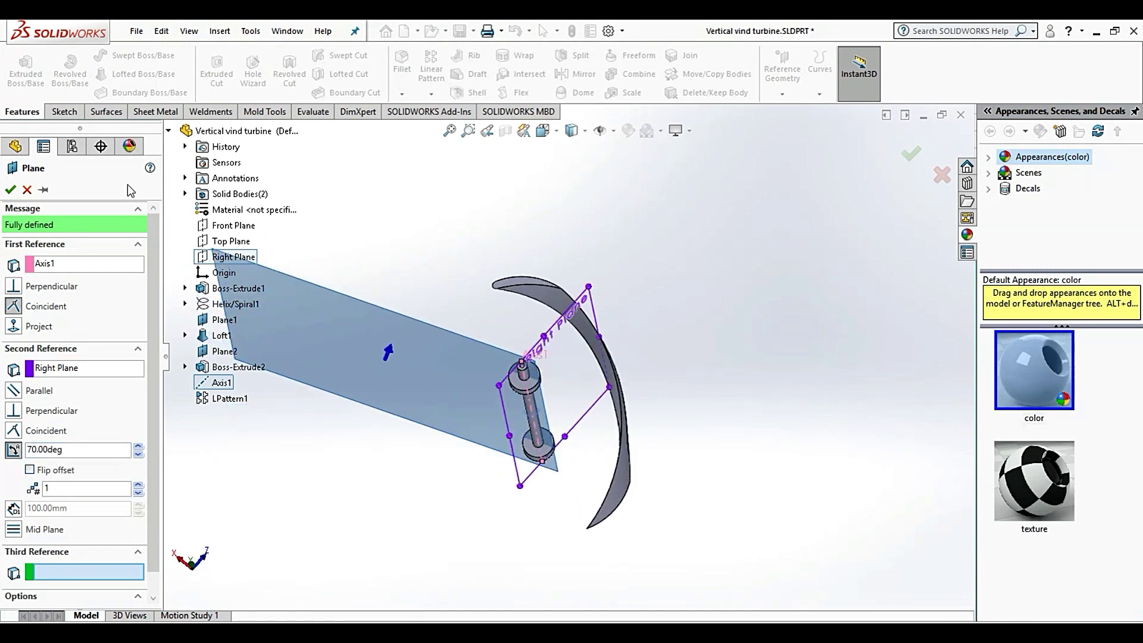
{"action": "left_click", "coordinate": [11, 190]}
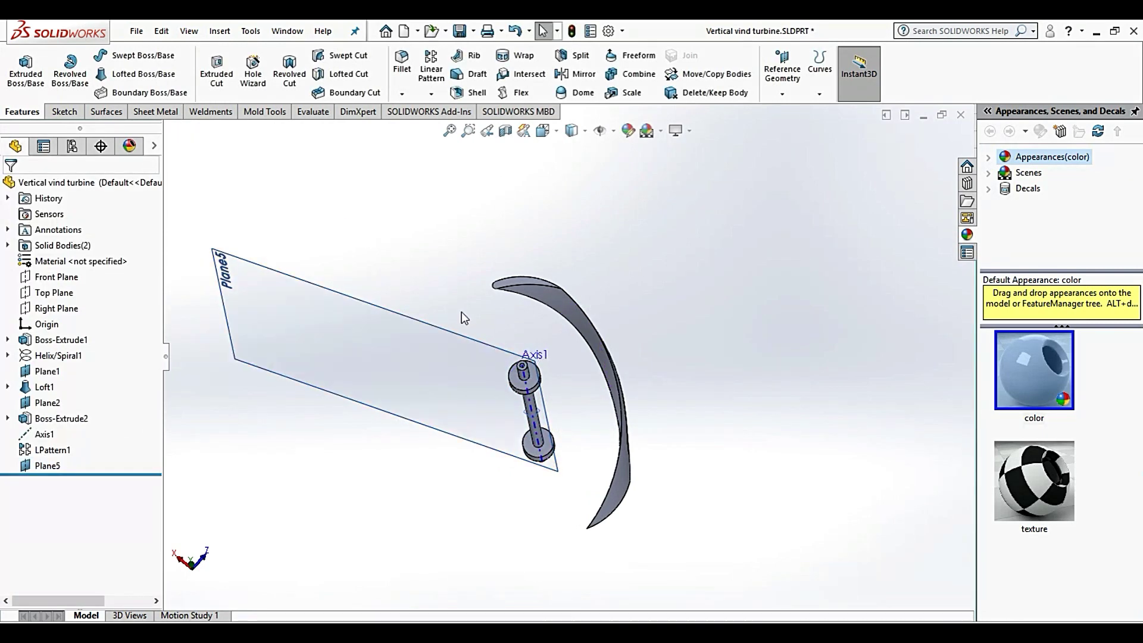
{"action": "mouse_move", "coordinate": [462, 312]}
{"action": "middle_mouse_down"}
{"action": "mouse_move", "coordinate": [449, 239]}
{"action": "mouse_move", "coordinate": [479, 243]}
{"action": "middle_mouse_up"}
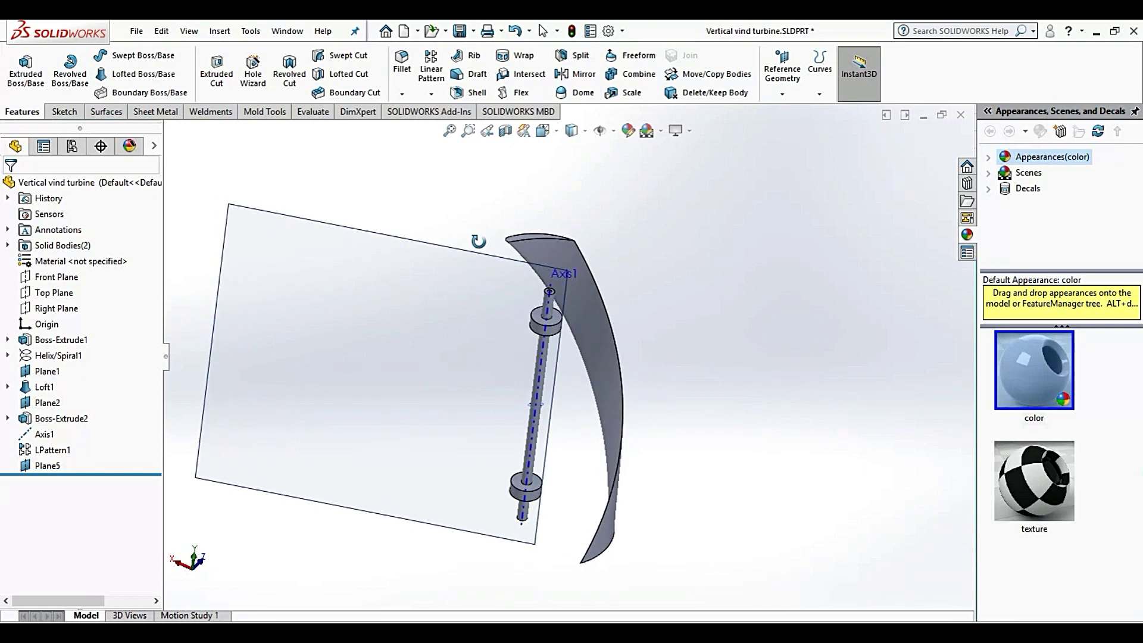
{"action": "scroll", "coordinate": [566, 300], "scroll_direction": "down", "scroll_amount": 2}
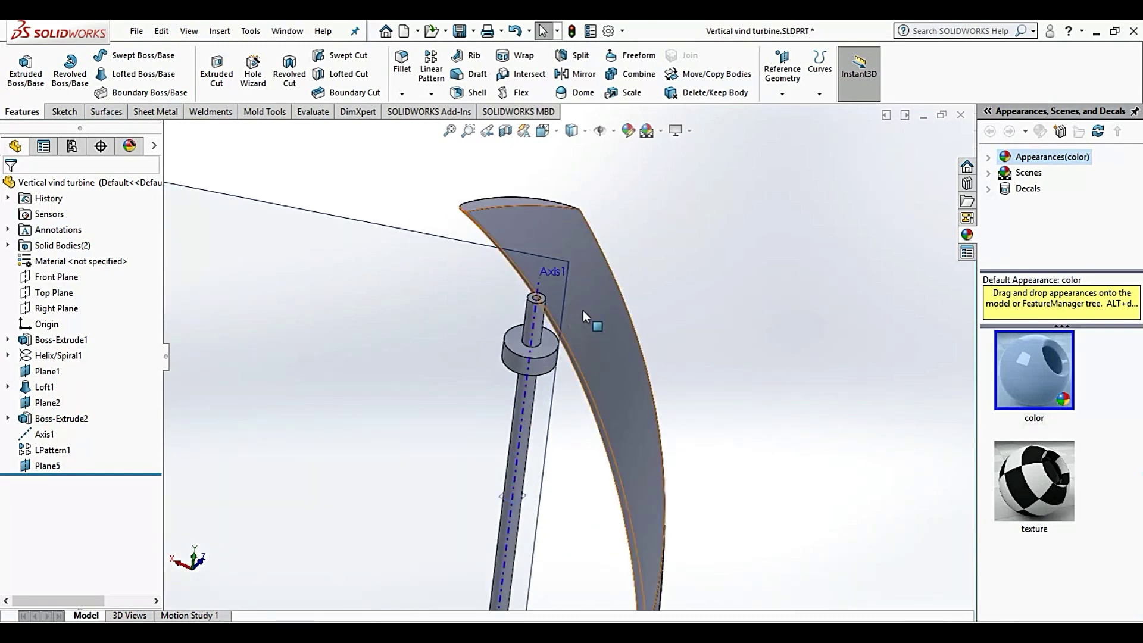
{"action": "left_click", "coordinate": [784, 65]}
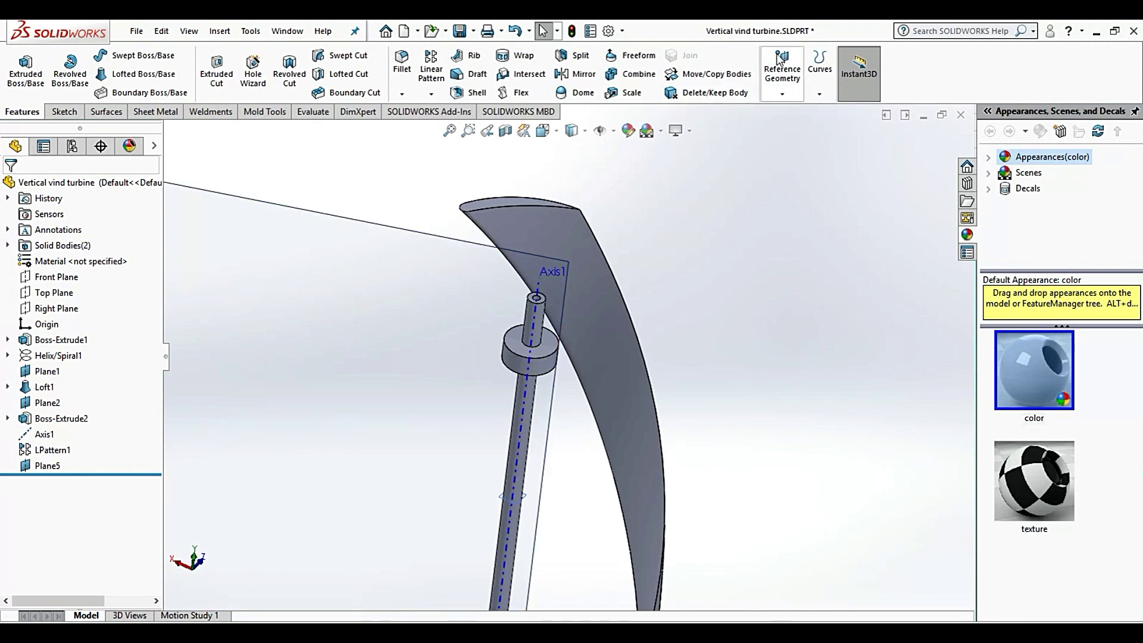
{"action": "left_click", "coordinate": [781, 59]}
Create Plane6 offset 63 mm from Plane5 and select it for sketching.
{"action": "left_click", "coordinate": [792, 112]}
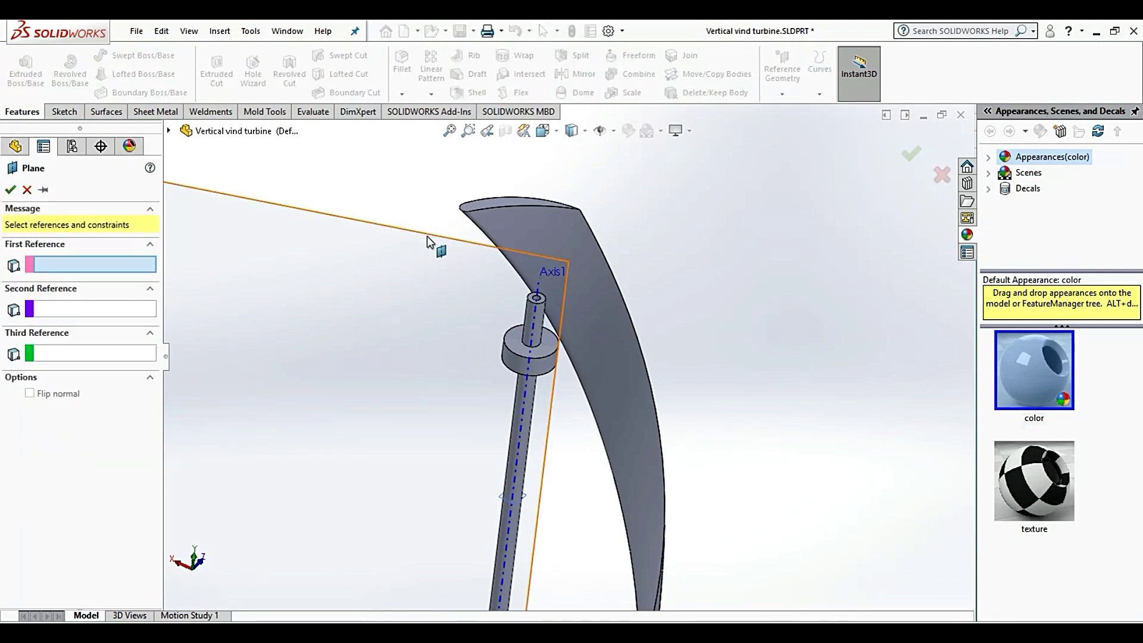
{"action": "left_click", "coordinate": [427, 235]}
{"action": "mouse_move", "coordinate": [458, 252]}
{"action": "middle_mouse_down"}
{"action": "mouse_move", "coordinate": [408, 272]}
{"action": "mouse_move", "coordinate": [395, 319]}
{"action": "middle_mouse_up"}
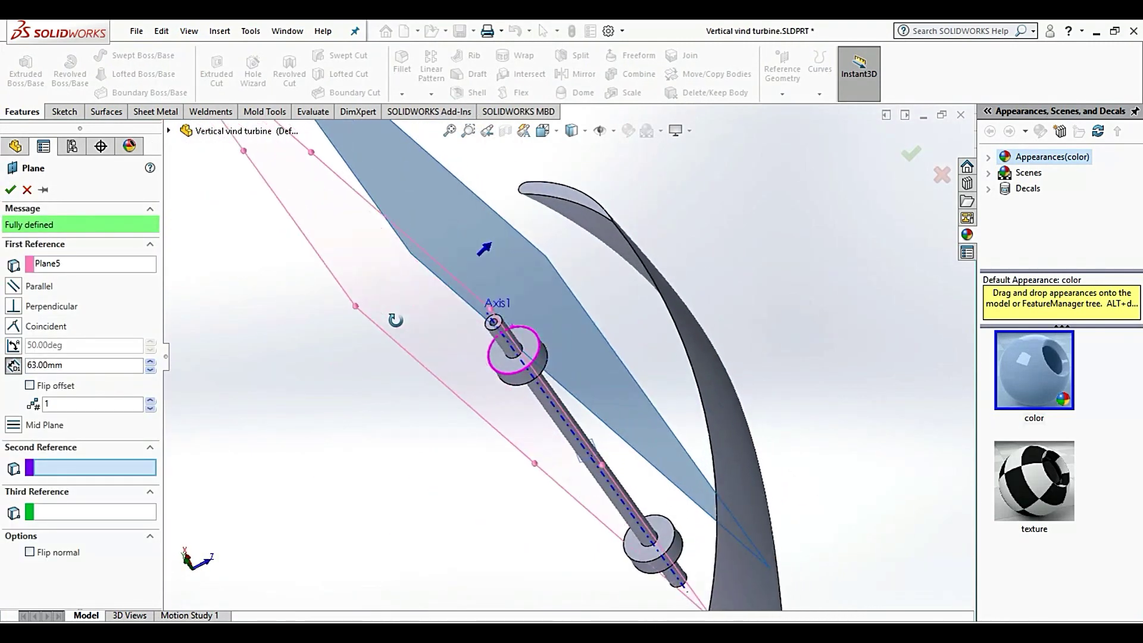
{"action": "left_click", "coordinate": [11, 189]}
{"action": "mouse_move", "coordinate": [422, 384]}
{"action": "middle_mouse_down"}
{"action": "mouse_move", "coordinate": [423, 427]}
{"action": "mouse_move", "coordinate": [436, 371]}
{"action": "mouse_move", "coordinate": [516, 268]}
{"action": "middle_mouse_up"}
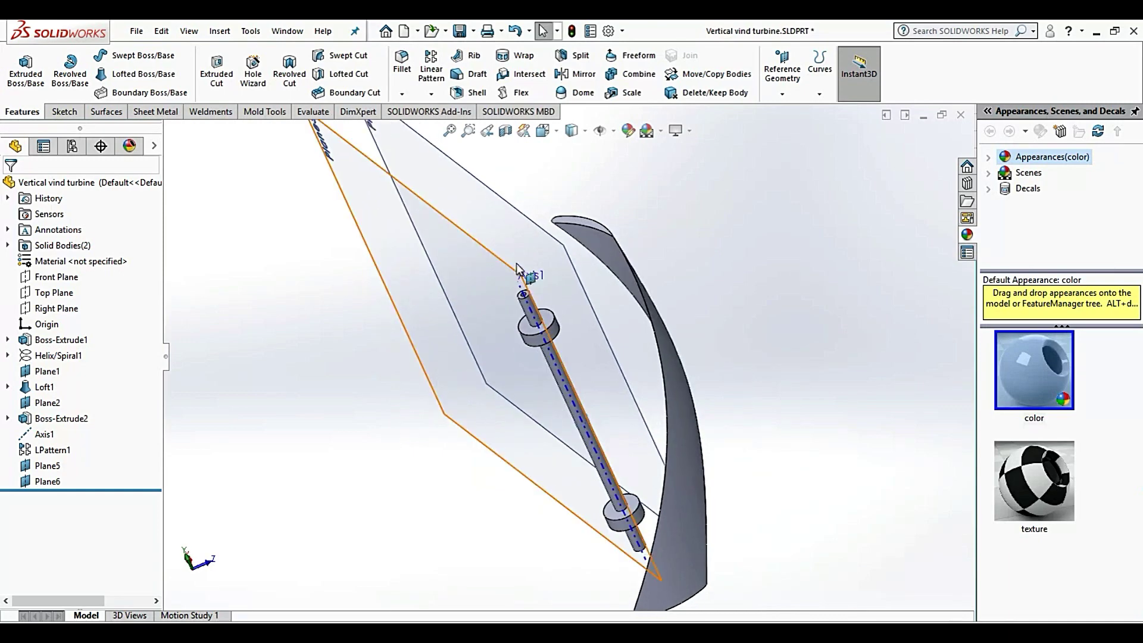
{"action": "left_click", "coordinate": [534, 229]}
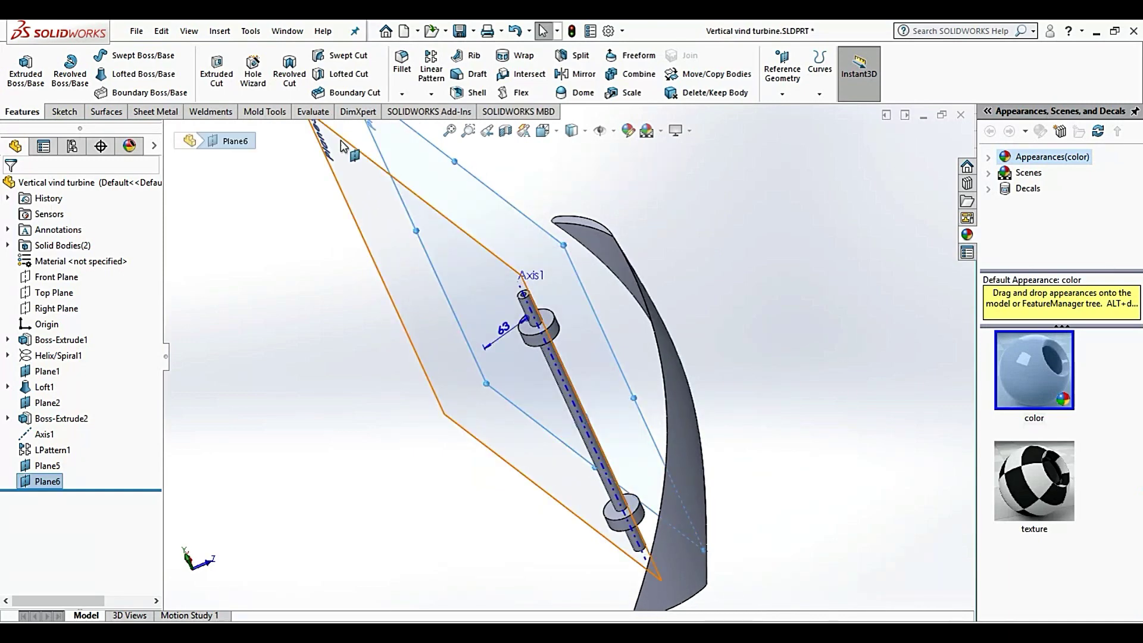
Start a sketch on Plane6 and turn the view normal to it.
{"action": "left_click", "coordinate": [30, 77]}
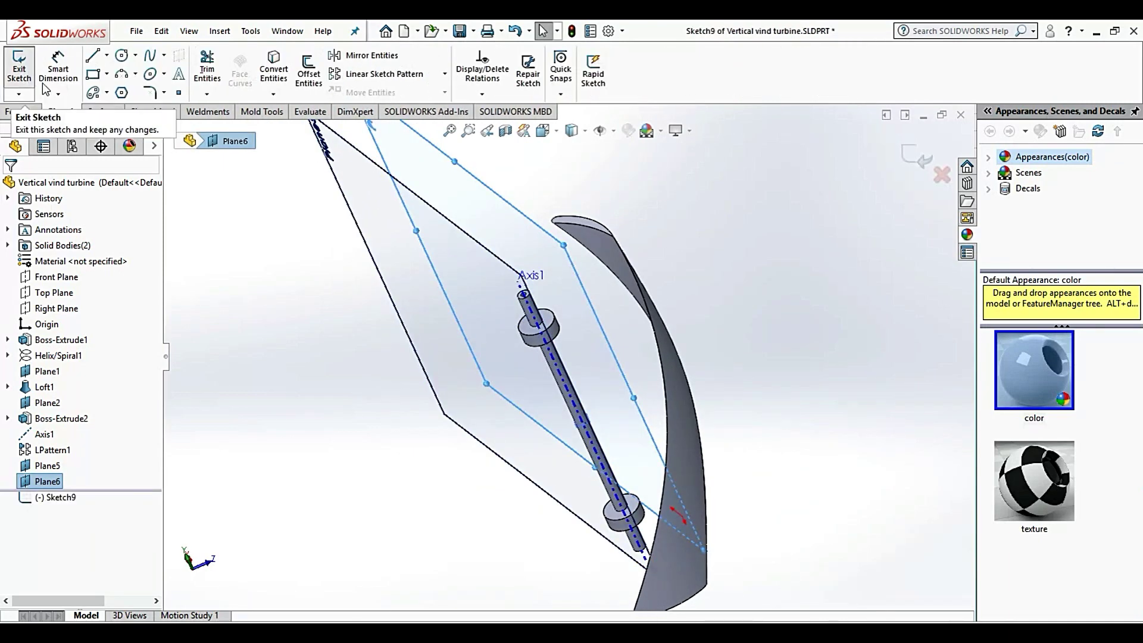
{"action": "left_click", "coordinate": [151, 74]}
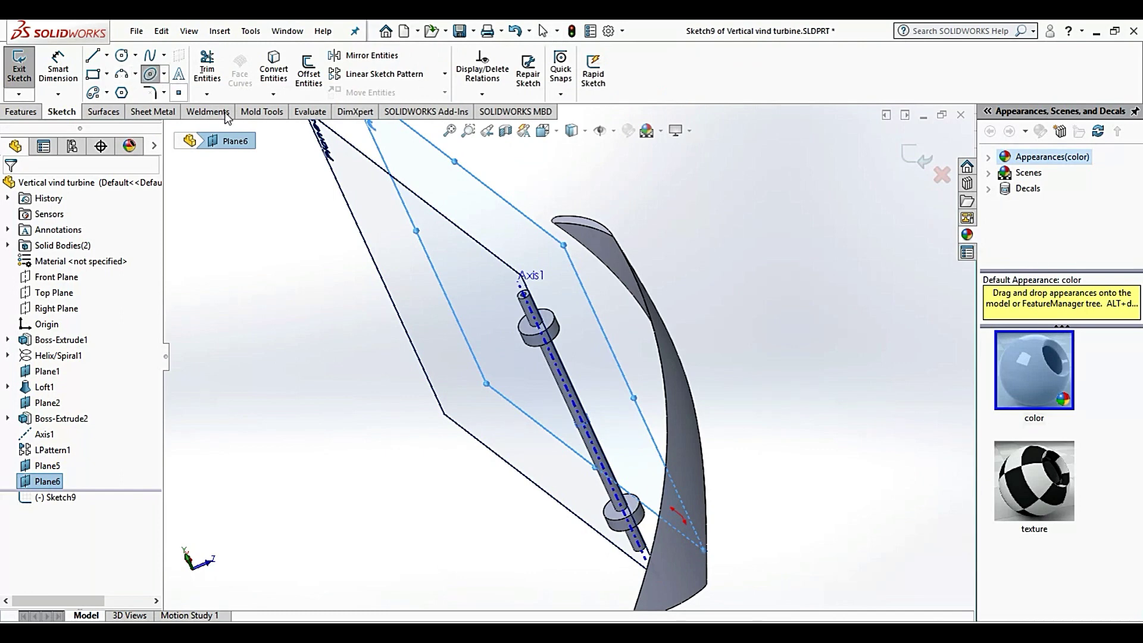
{"action": "key", "text": "ctrl+8"}
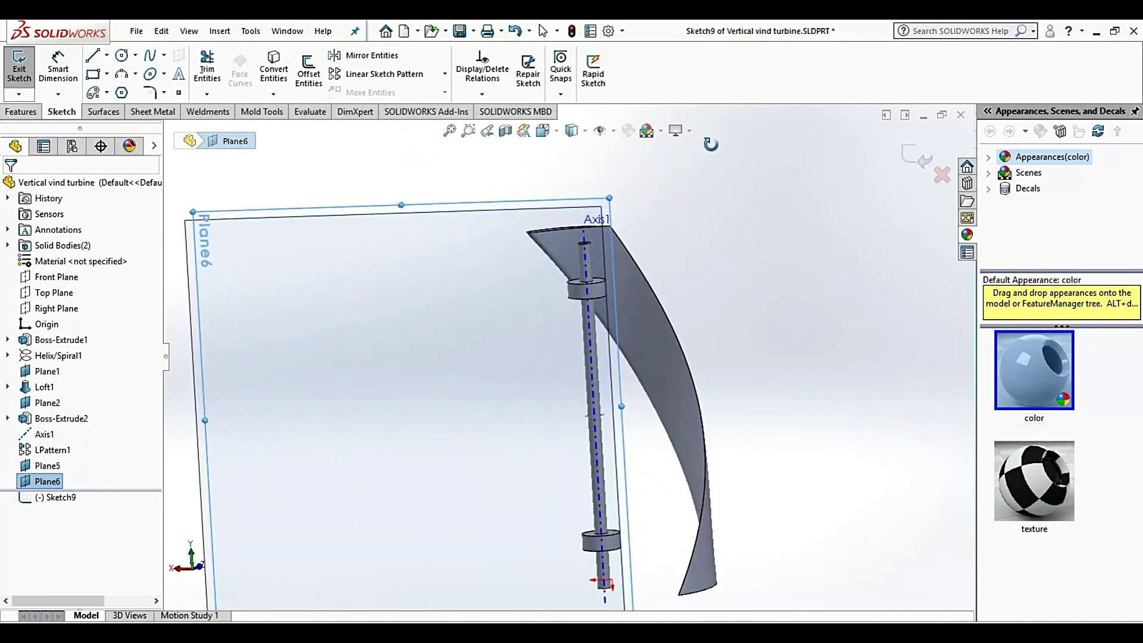
{"action": "scroll", "coordinate": [585, 187], "scroll_direction": "down", "scroll_amount": 4}
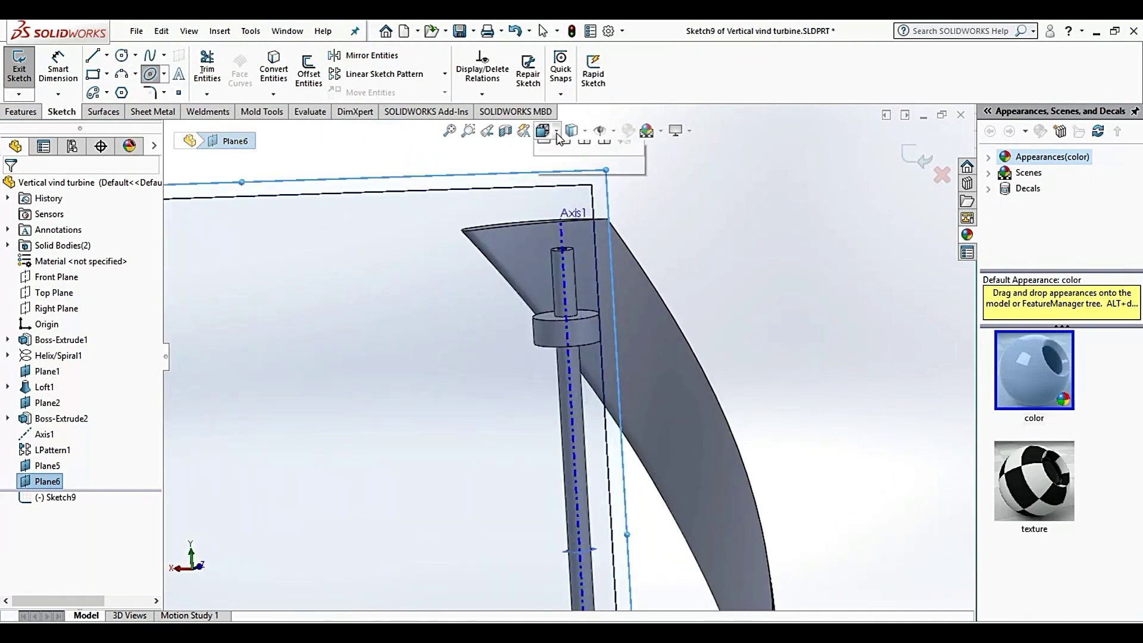
{"action": "left_click", "coordinate": [556, 131]}
{"action": "left_click", "coordinate": [623, 212]}
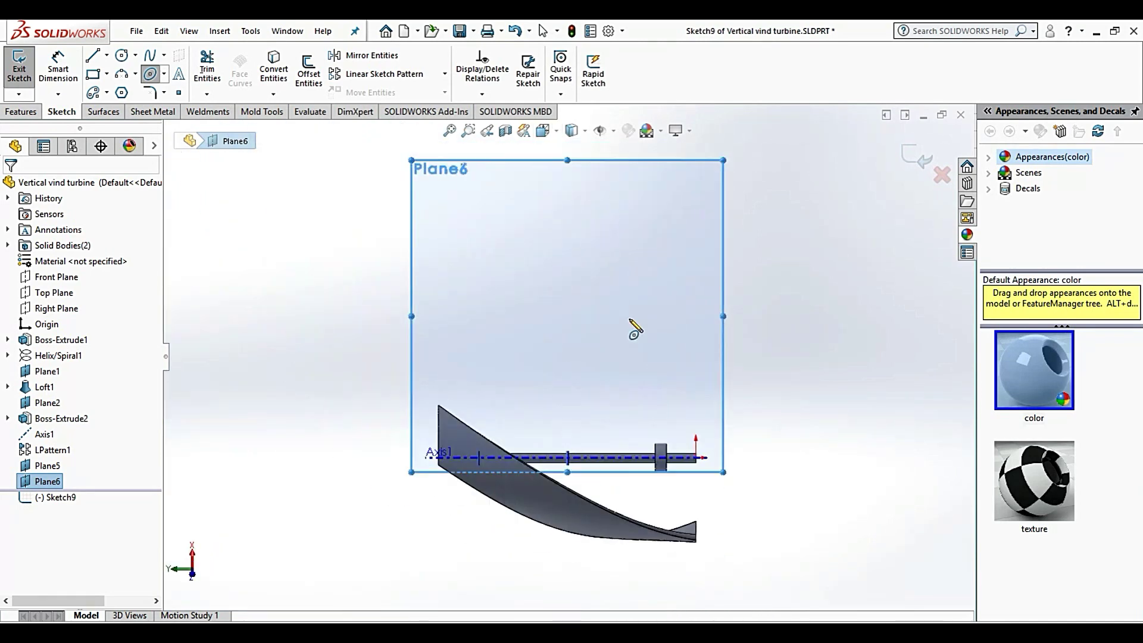
{"action": "key", "text": "shift+Right"}
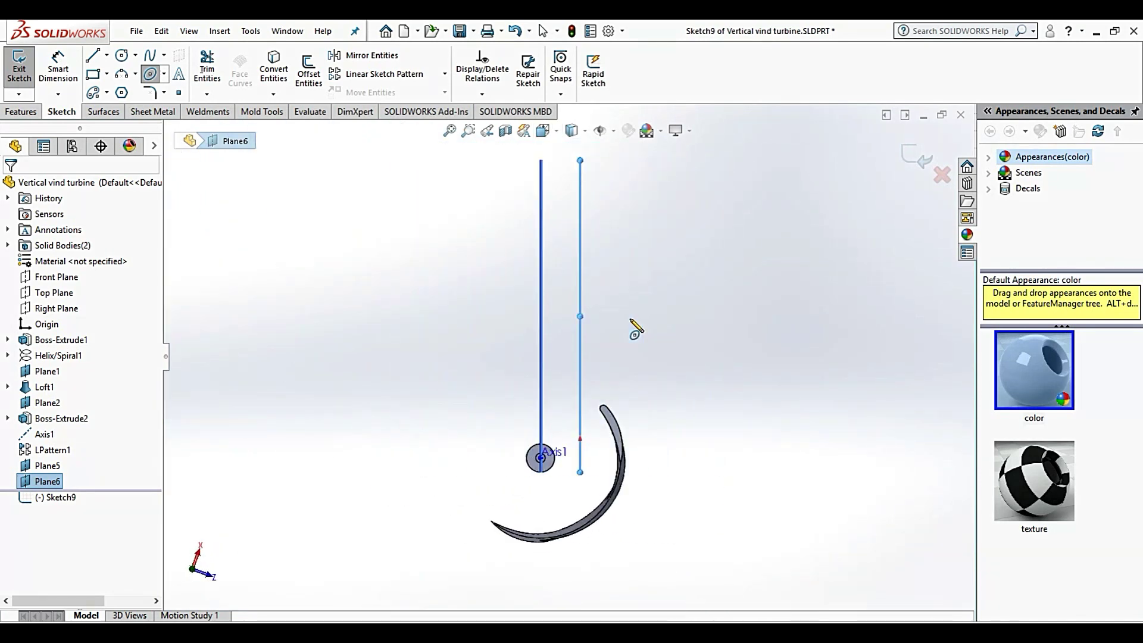
{"action": "key", "text": "ctrl+8"}
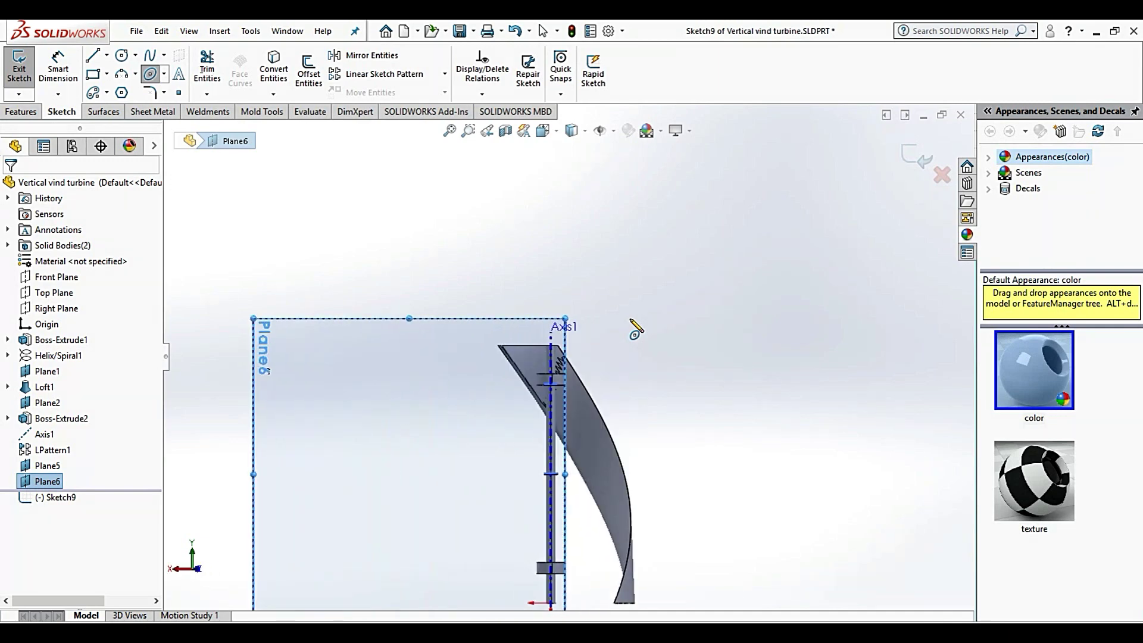
{"action": "scroll", "coordinate": [546, 387], "scroll_direction": "down", "scroll_amount": 2}
{"action": "scroll", "coordinate": [577, 393], "scroll_direction": "down", "scroll_amount": 1}
{"action": "scroll", "coordinate": [556, 403], "scroll_direction": "down", "scroll_amount": 2}
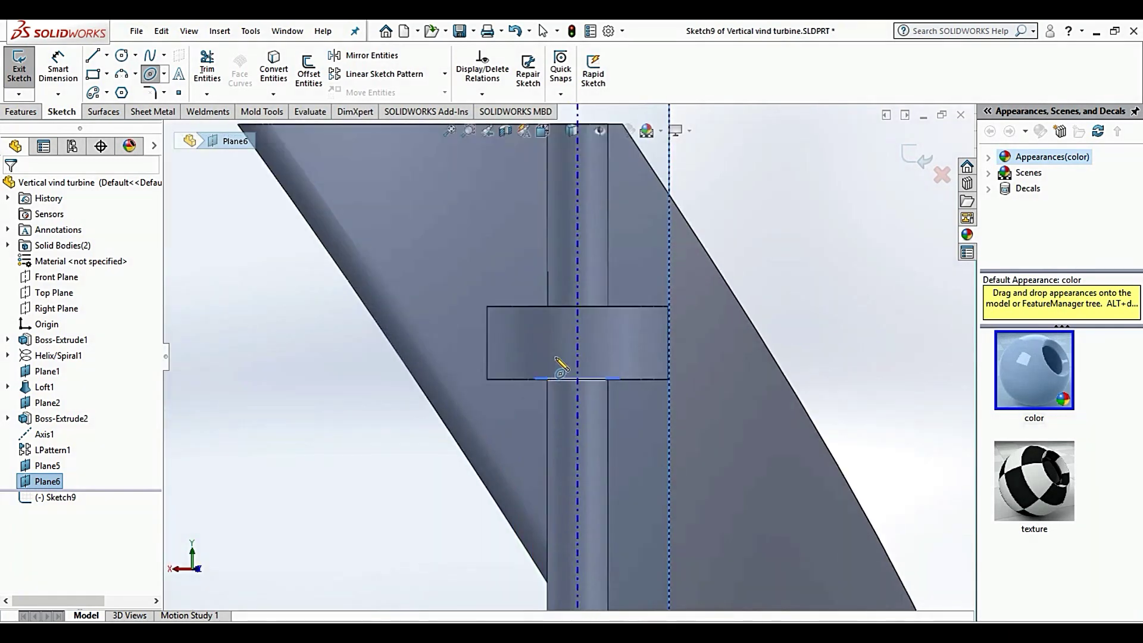
{"action": "scroll", "coordinate": [555, 362], "scroll_direction": "down", "scroll_amount": 3}
Draw an ellipse centred on the axis at the hub and dimension its width 30 mm.
{"action": "left_click", "coordinate": [596, 338]}
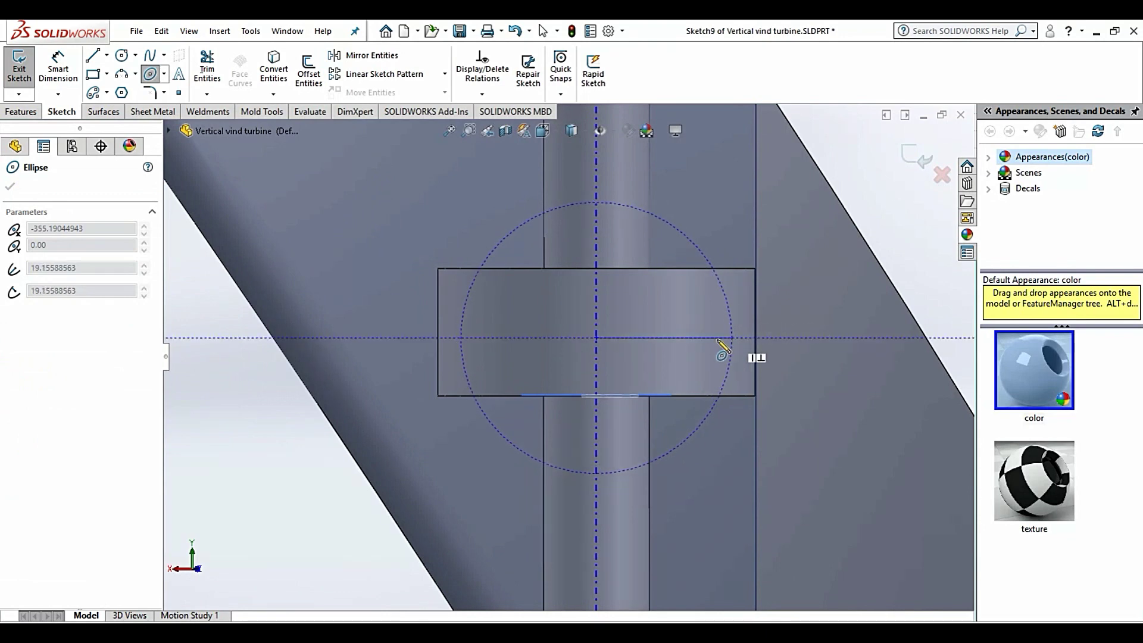
{"action": "left_click", "coordinate": [733, 337]}
{"action": "left_click", "coordinate": [667, 299]}
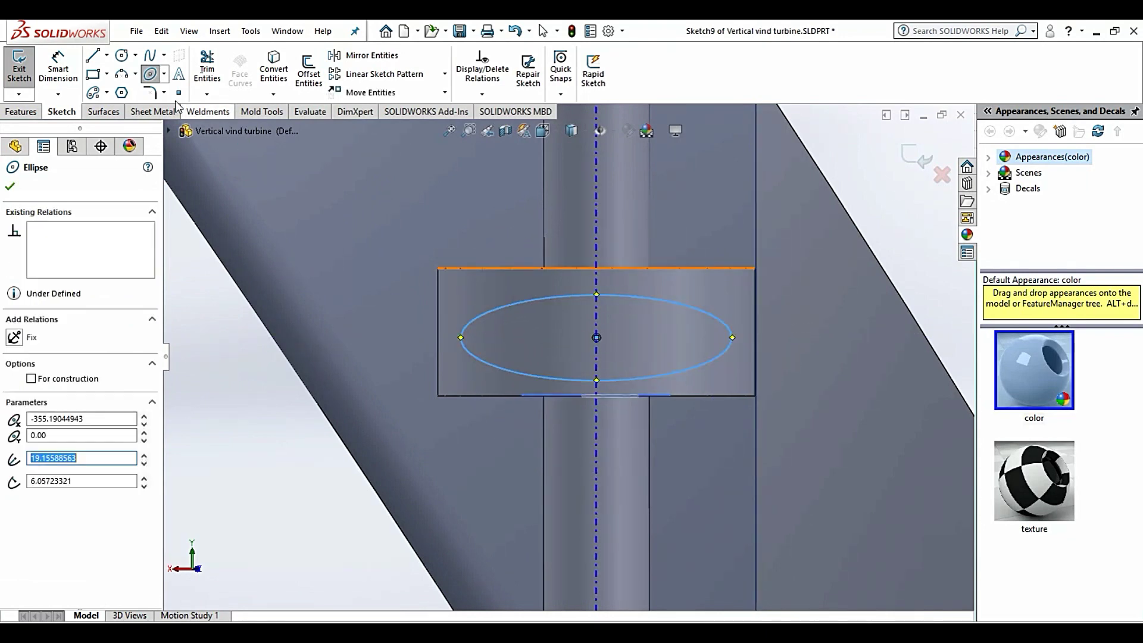
{"action": "left_click", "coordinate": [58, 69]}
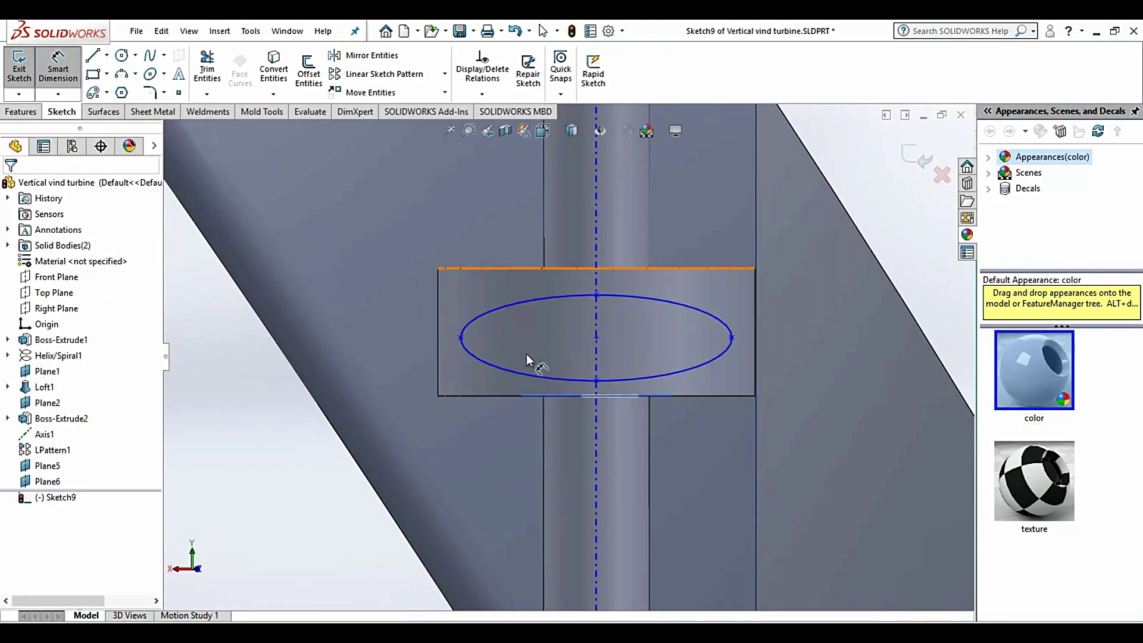
{"action": "left_click", "coordinate": [461, 337]}
{"action": "left_click", "coordinate": [732, 338]}
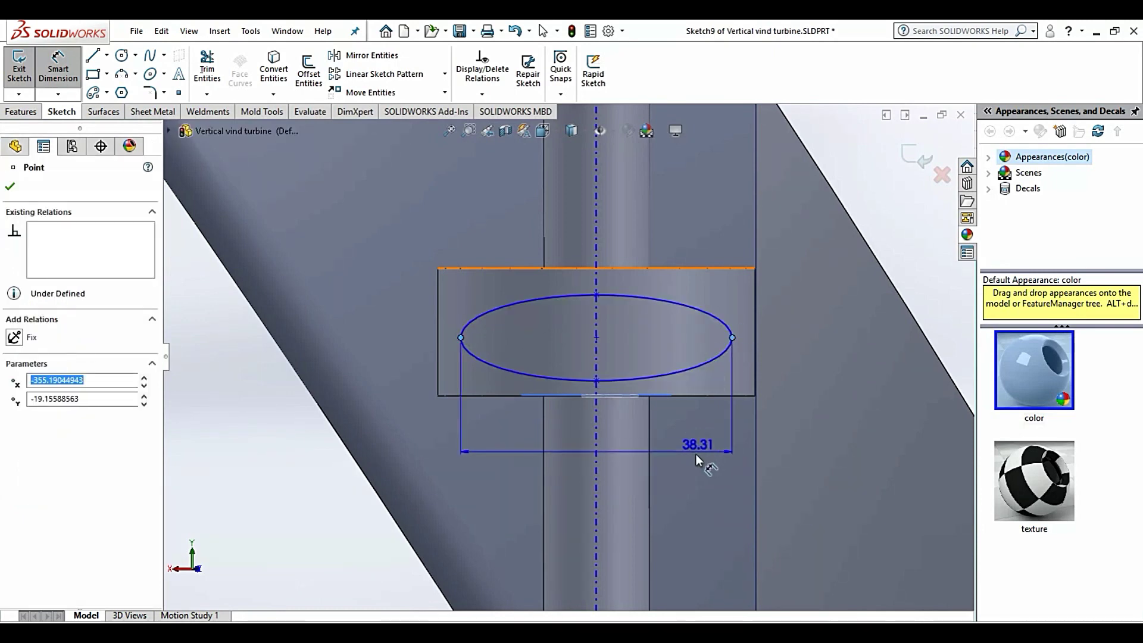
{"action": "left_click", "coordinate": [695, 454]}
{"action": "type", "text": "30"}
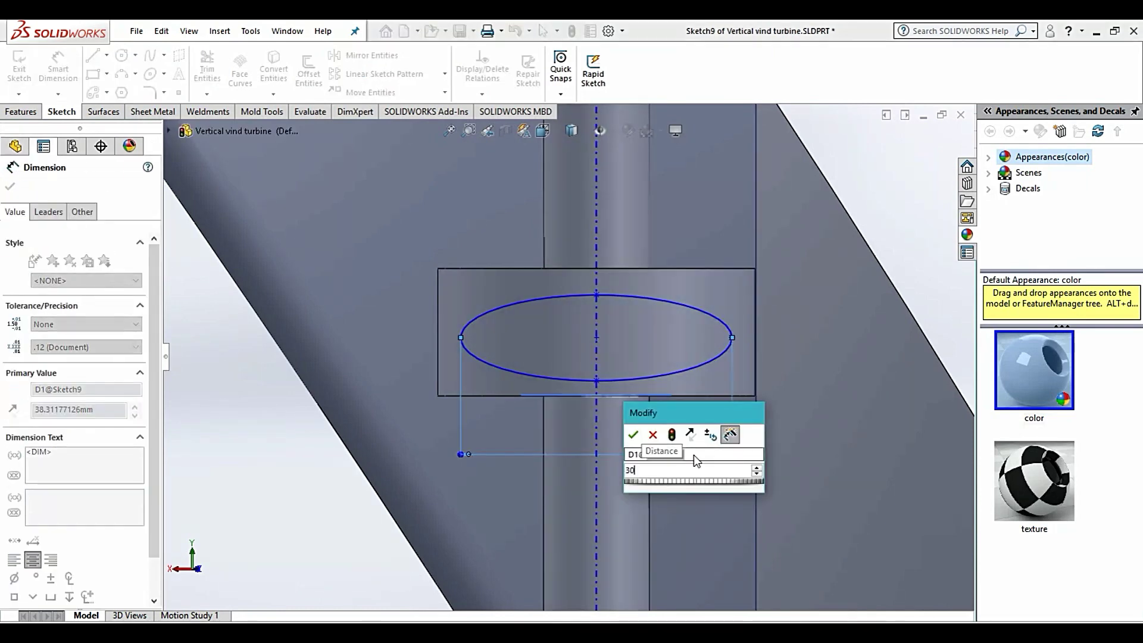
{"action": "key", "text": "Return"}
Dimension the ellipse's height to 8 mm.
{"action": "scroll", "coordinate": [735, 277], "scroll_direction": "up", "scroll_amount": 5}
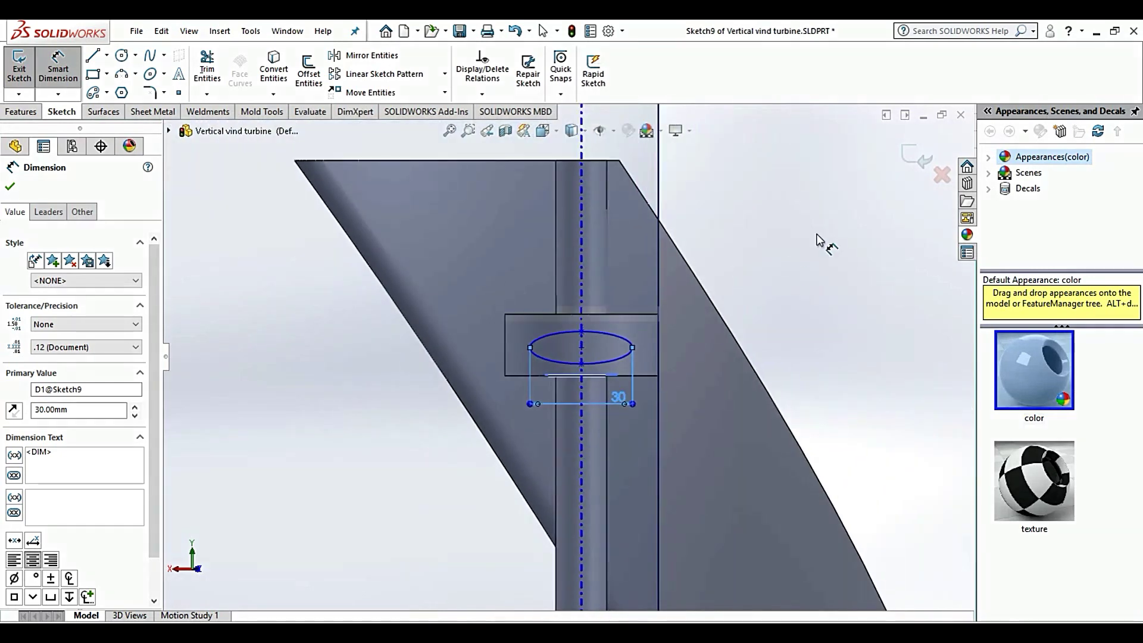
{"action": "key", "text": "Escape"}
{"action": "scroll", "coordinate": [561, 367], "scroll_direction": "down", "scroll_amount": 3}
{"action": "scroll", "coordinate": [561, 368], "scroll_direction": "down", "scroll_amount": 2}
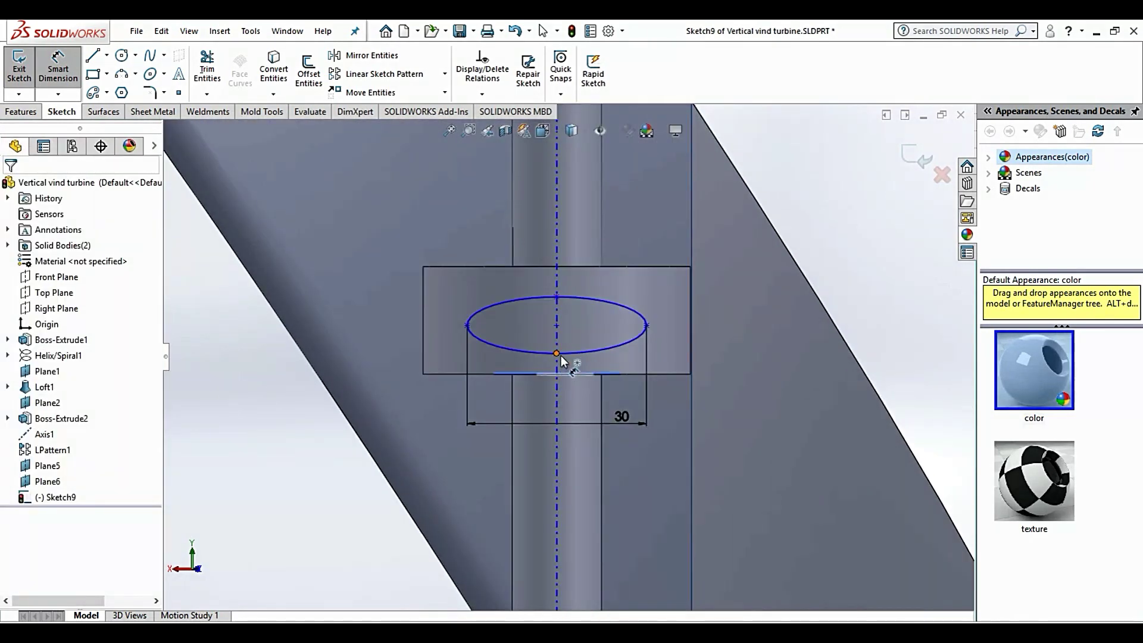
{"action": "left_click", "coordinate": [557, 353]}
{"action": "left_click", "coordinate": [557, 296]}
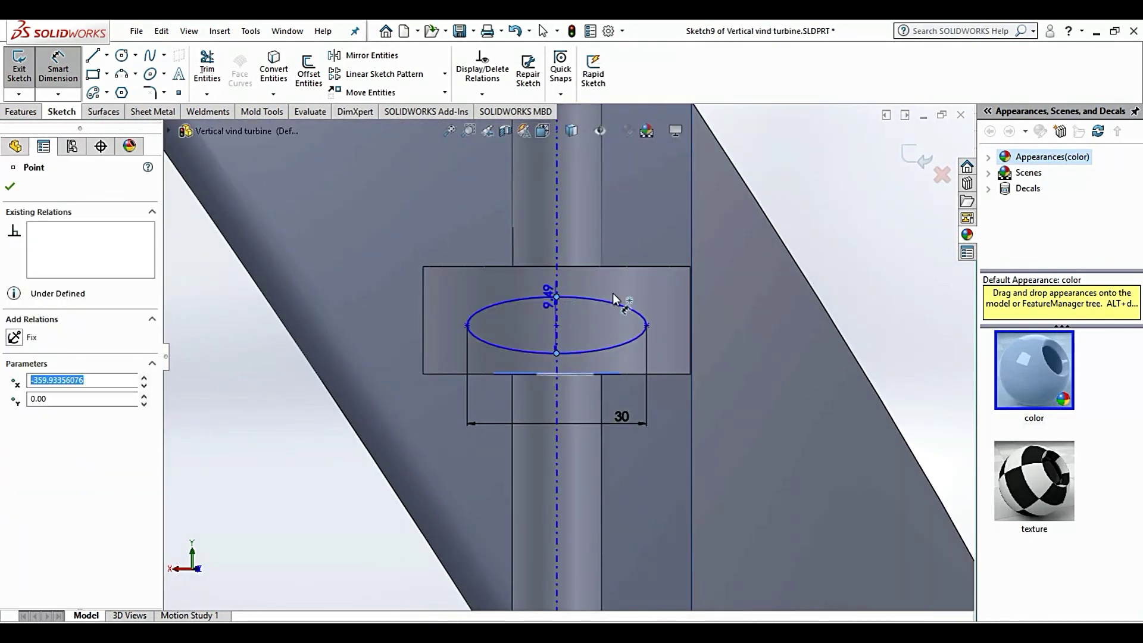
{"action": "left_click", "coordinate": [776, 328]}
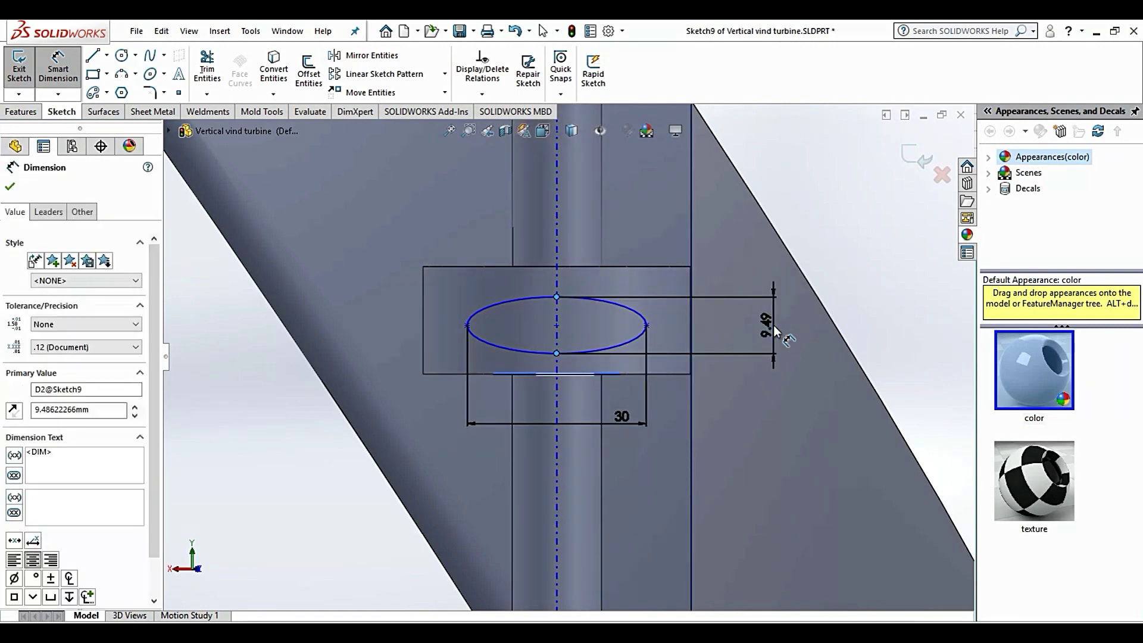
{"action": "type", "text": "8"}
{"action": "key", "text": "Return"}
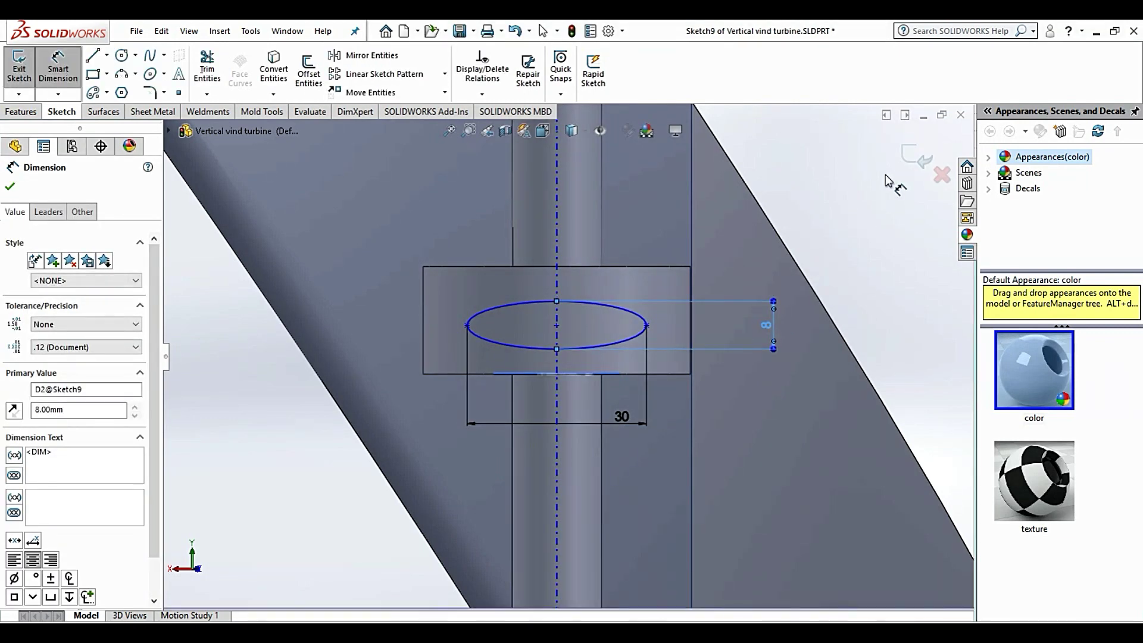
{"action": "key", "text": "Escape"}
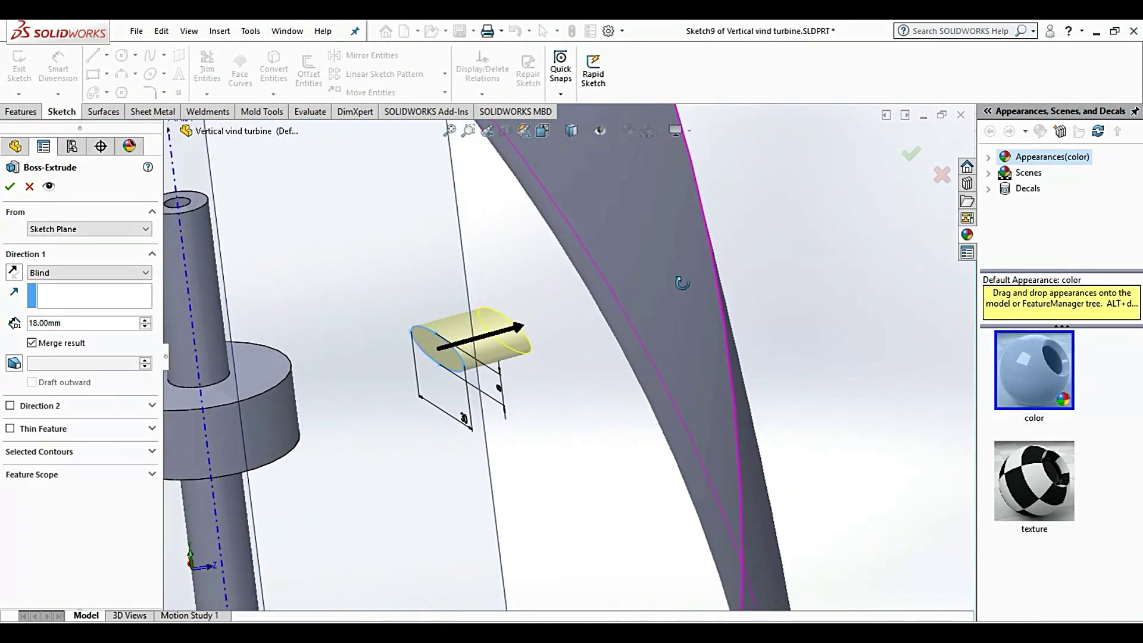
Extrude the ellipse Up To Surface, ending at the blade face.
{"action": "left_click", "coordinate": [146, 274]}
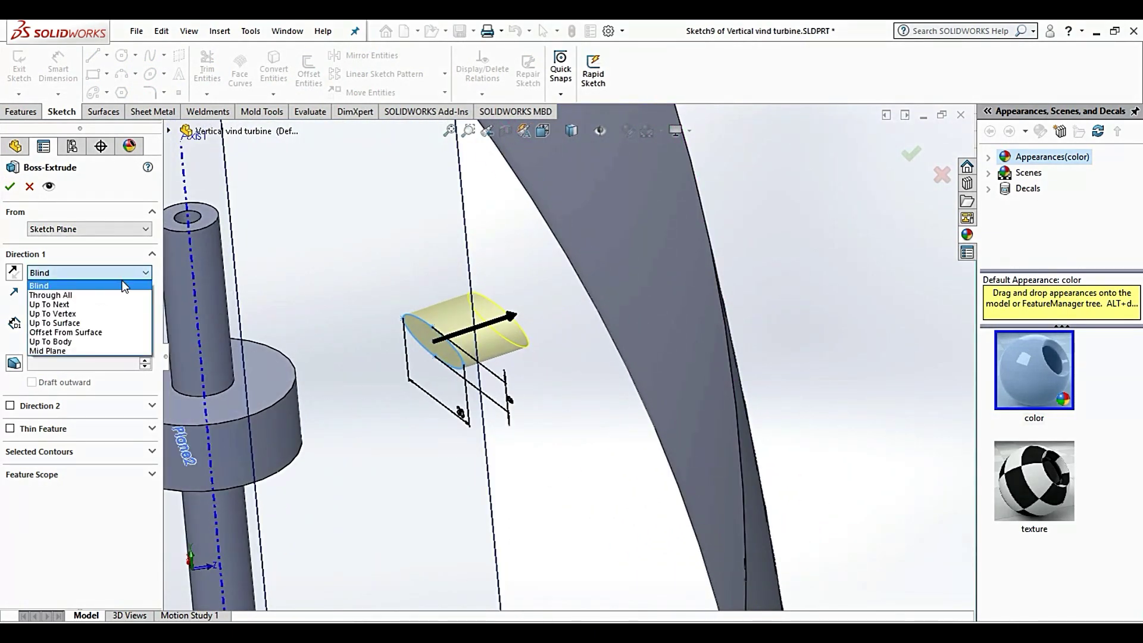
{"action": "left_click", "coordinate": [86, 325]}
{"action": "left_click", "coordinate": [634, 247]}
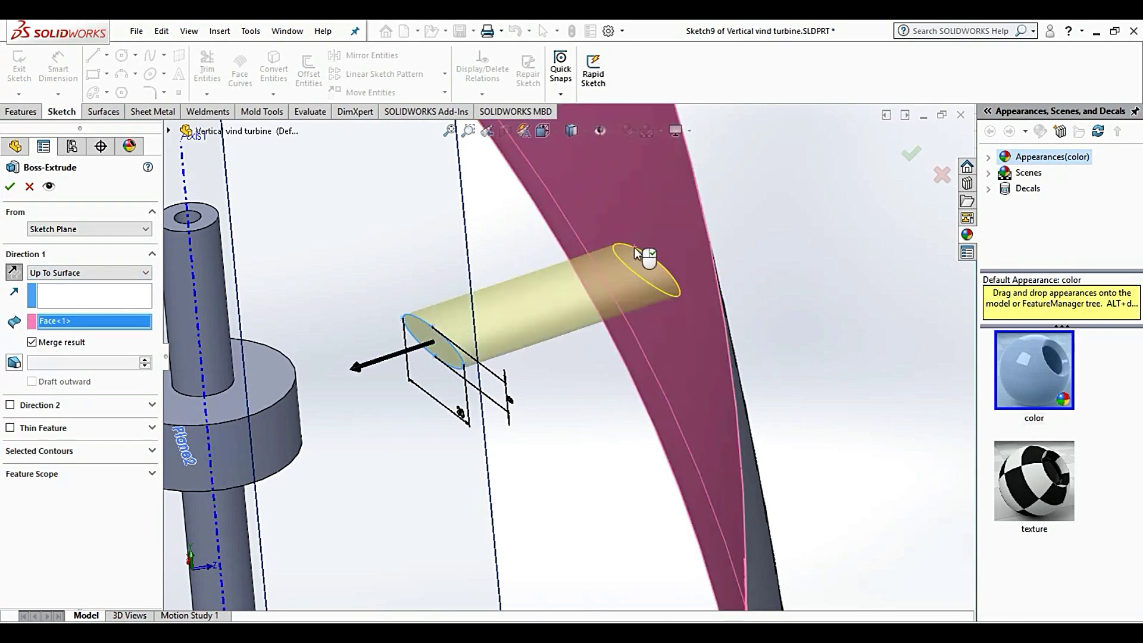
{"action": "mouse_move", "coordinate": [581, 262]}
{"action": "middle_mouse_down"}
{"action": "mouse_move", "coordinate": [586, 235]}
{"action": "mouse_move", "coordinate": [538, 275]}
{"action": "middle_mouse_up"}
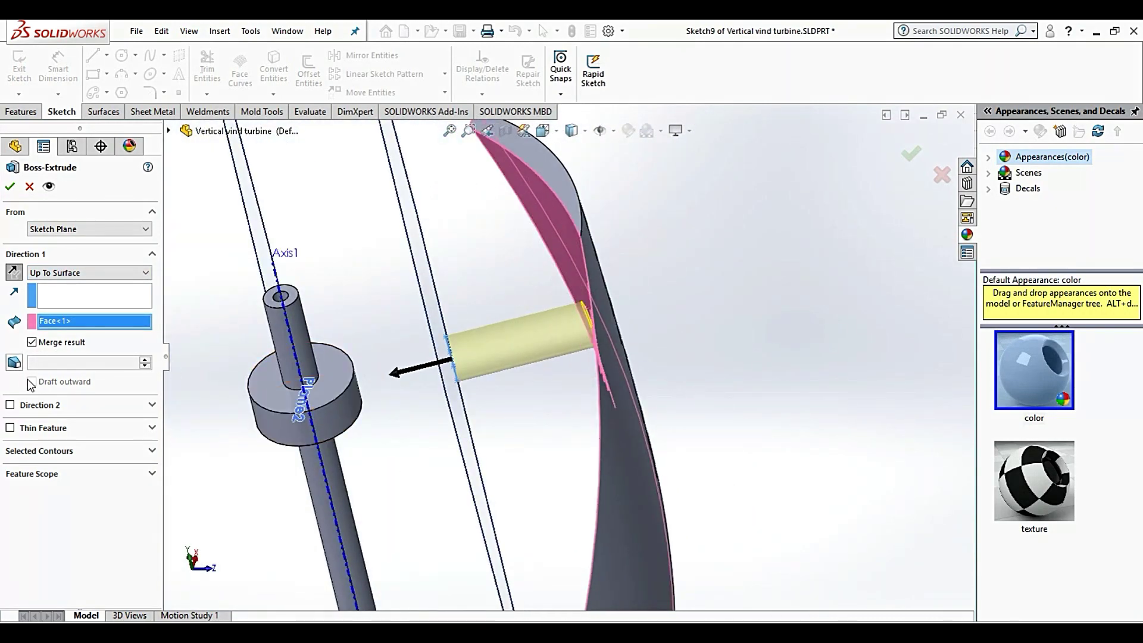
Add a second Up To Surface direction to the hub face, reverse direction 1, and confirm.
{"action": "left_click", "coordinate": [10, 405]}
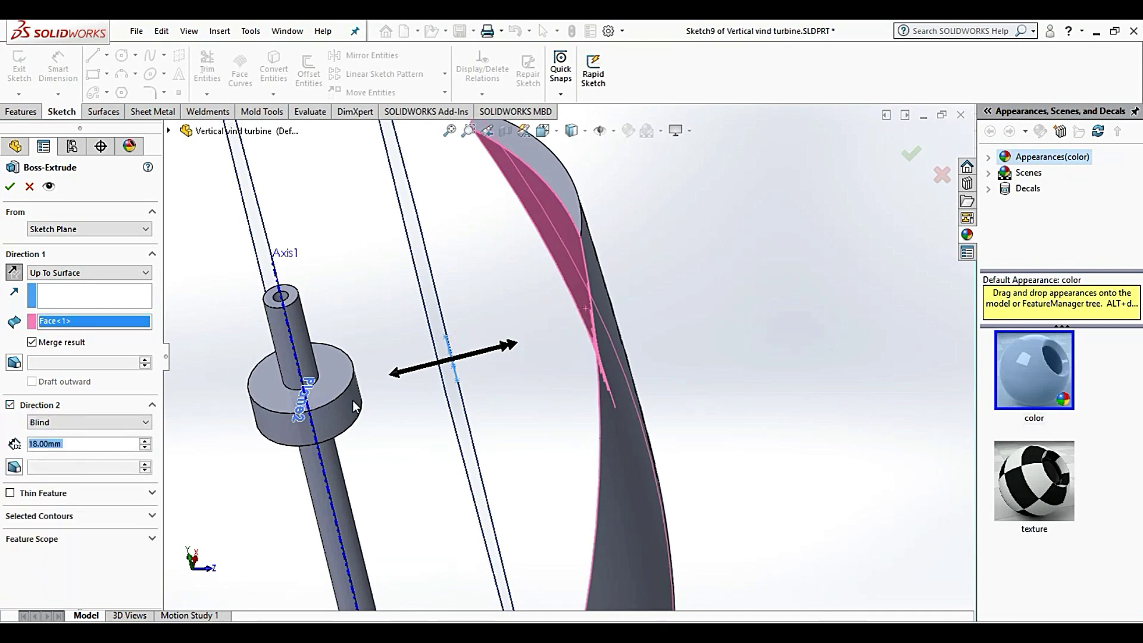
{"action": "left_click", "coordinate": [144, 423]}
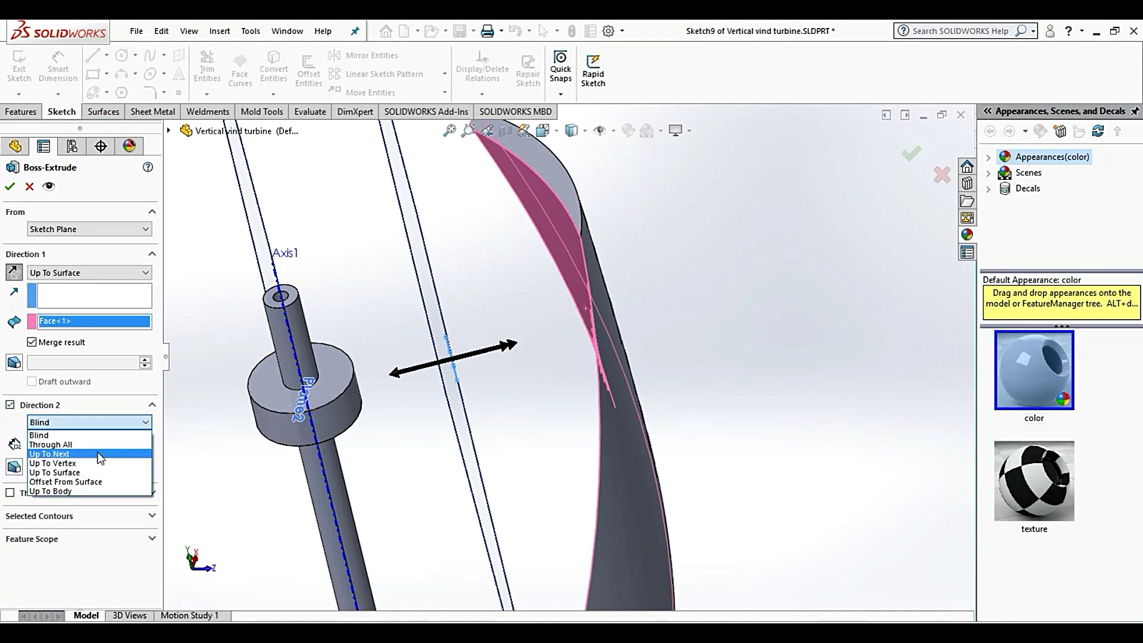
{"action": "left_click", "coordinate": [88, 472]}
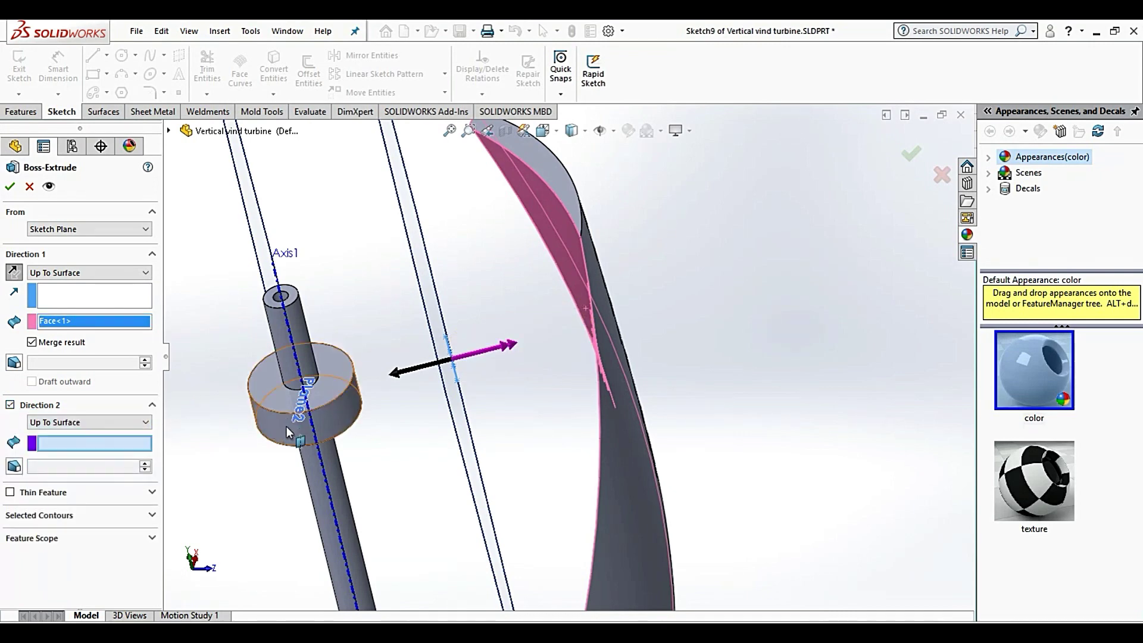
{"action": "left_click", "coordinate": [355, 398]}
{"action": "middle_click_drag", "start_coordinate": [367, 286], "coordinate": [391, 217]}
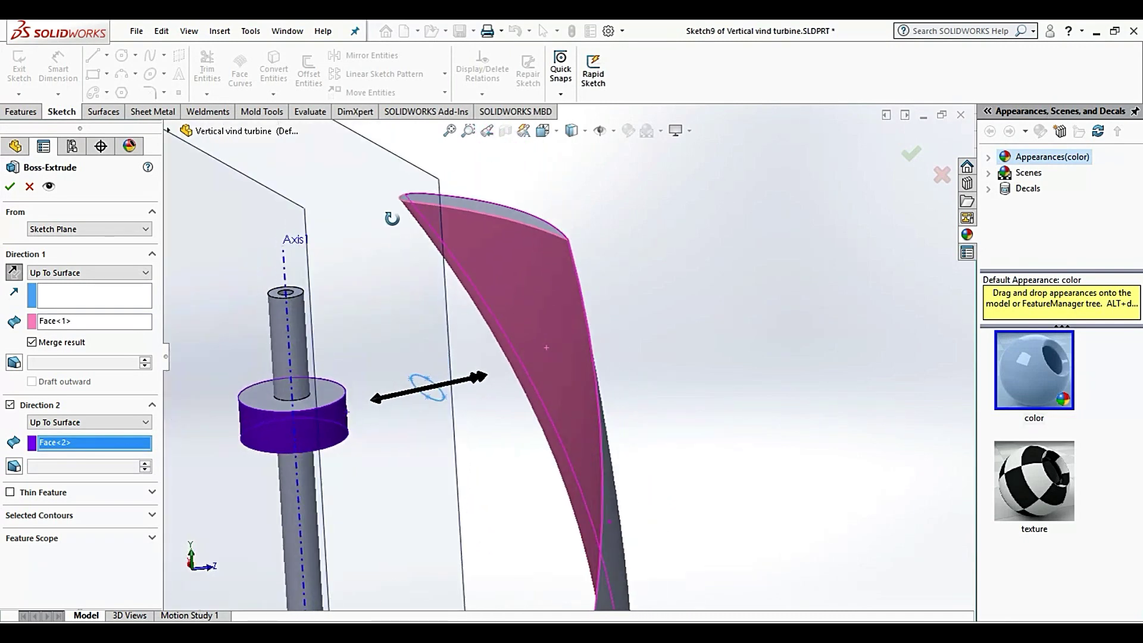
{"action": "left_click", "coordinate": [13, 273]}
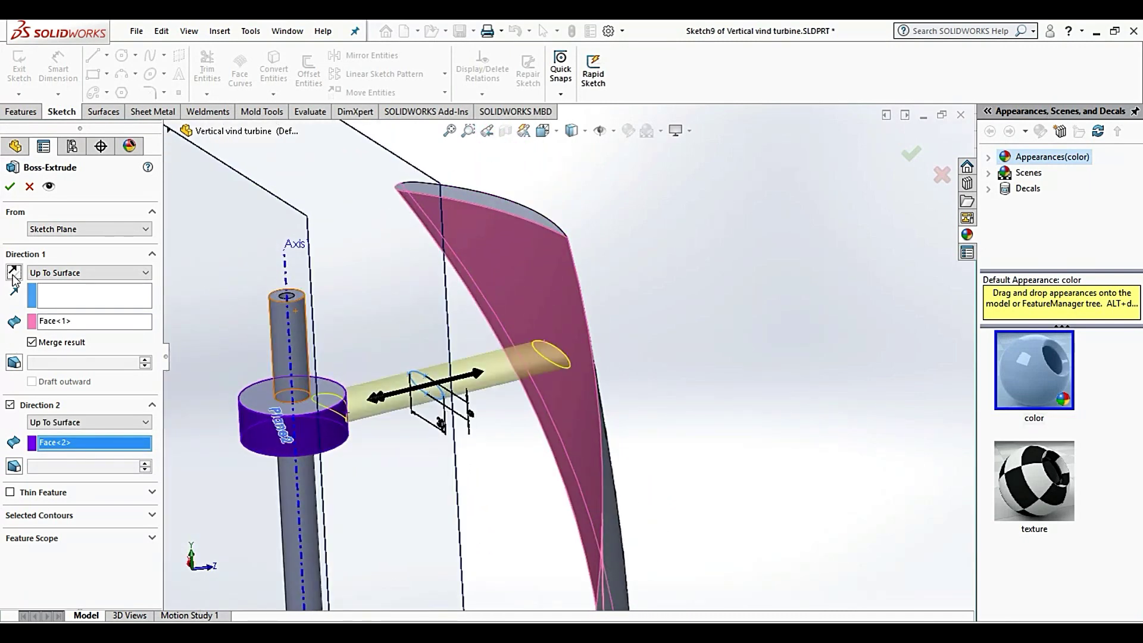
{"action": "mouse_move", "coordinate": [409, 337]}
{"action": "middle_mouse_down"}
{"action": "mouse_move", "coordinate": [319, 358]}
{"action": "mouse_move", "coordinate": [378, 327]}
{"action": "mouse_move", "coordinate": [535, 331]}
{"action": "middle_mouse_up"}
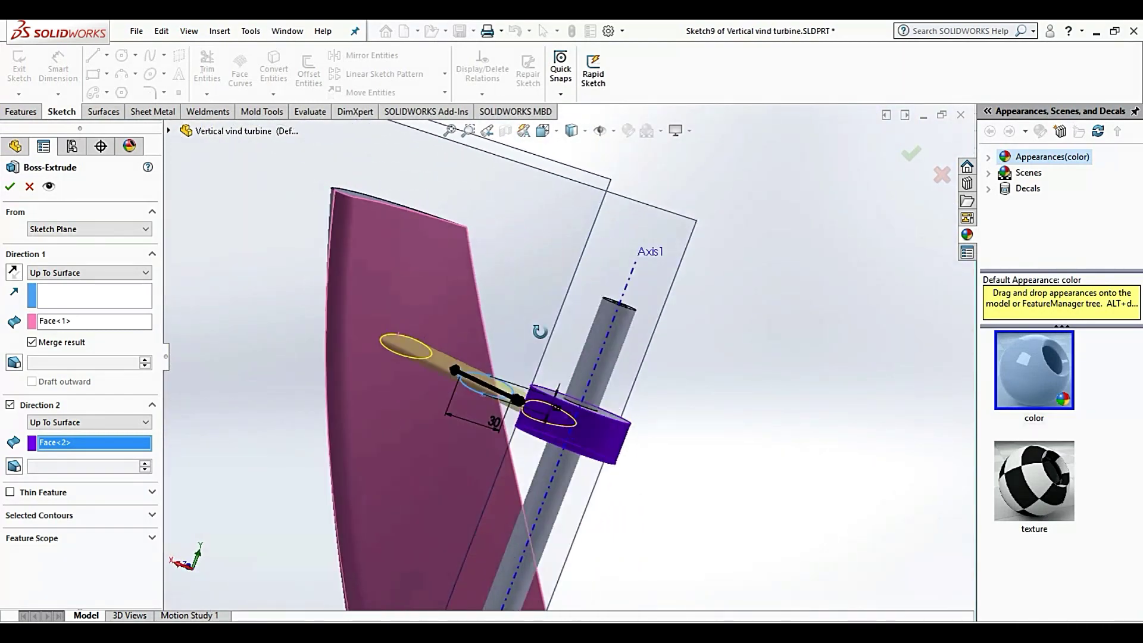
{"action": "left_click", "coordinate": [12, 187]}
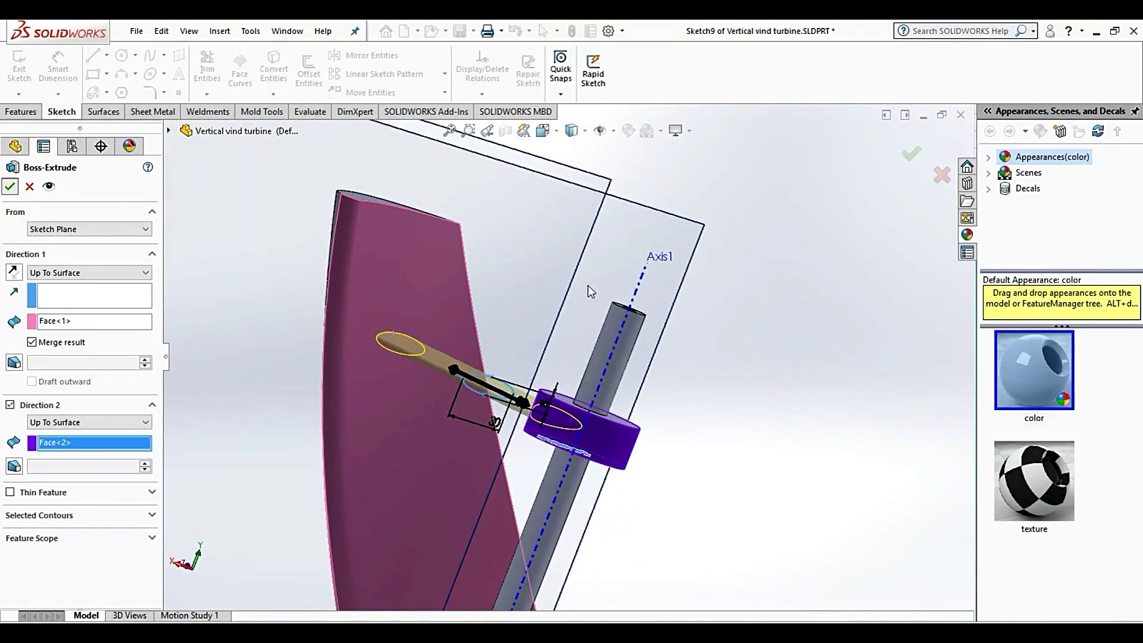
{"action": "middle_click_drag", "start_coordinate": [759, 272], "coordinate": [416, 381]}
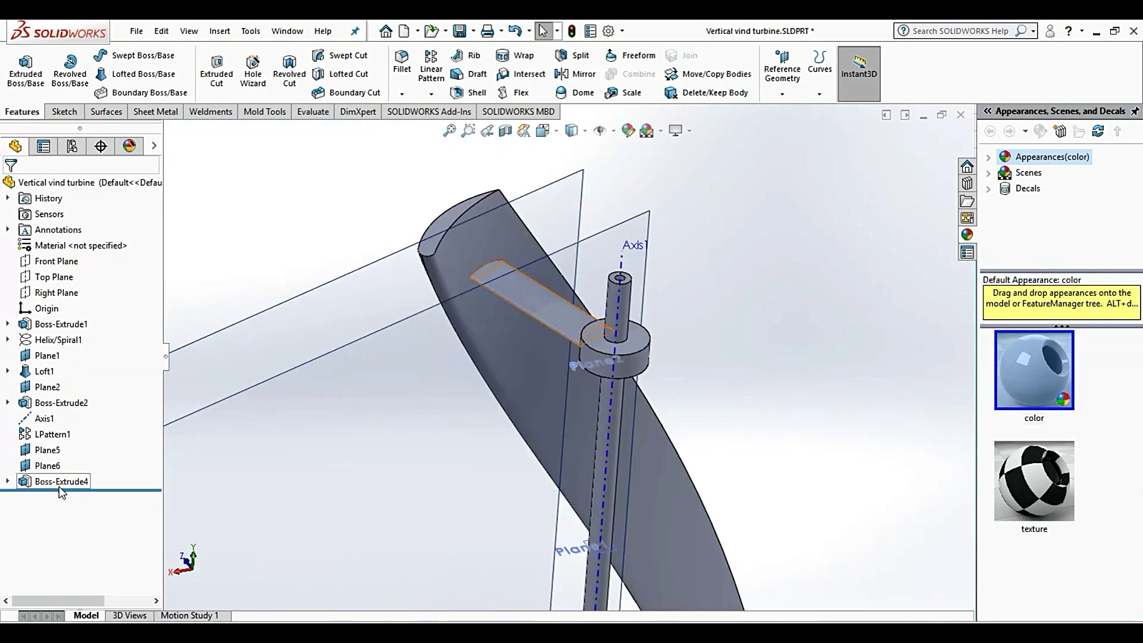
Edit Boss-Extrude4 with Merge result off, so the strut stays a separate body.
{"action": "right_click", "coordinate": [61, 492]}
{"action": "left_click", "coordinate": [92, 343]}
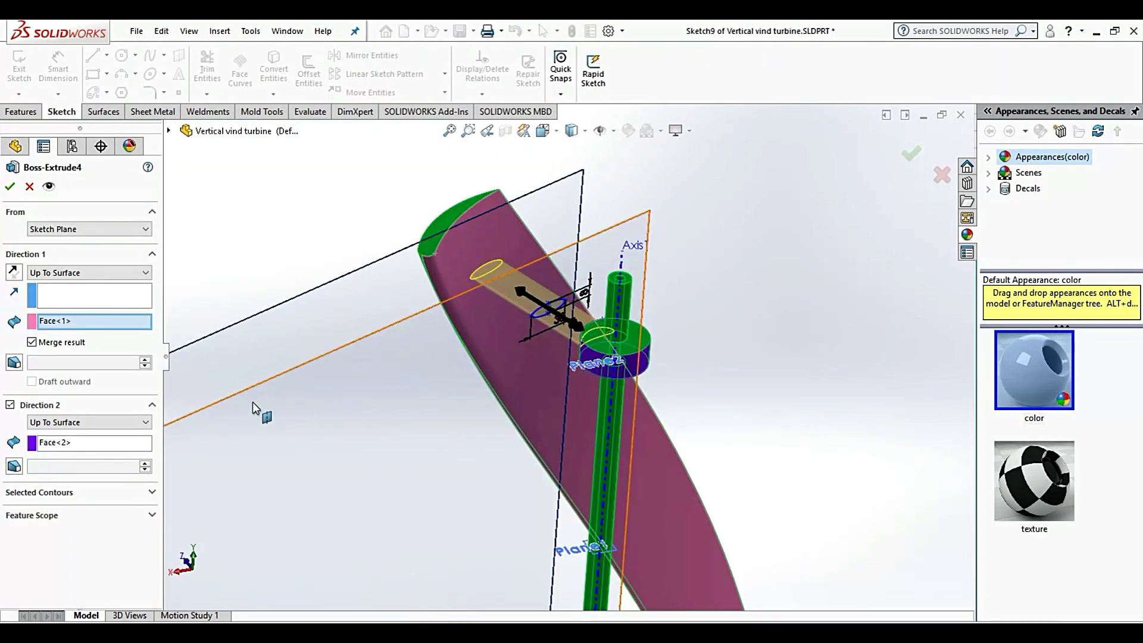
{"action": "left_click", "coordinate": [31, 343]}
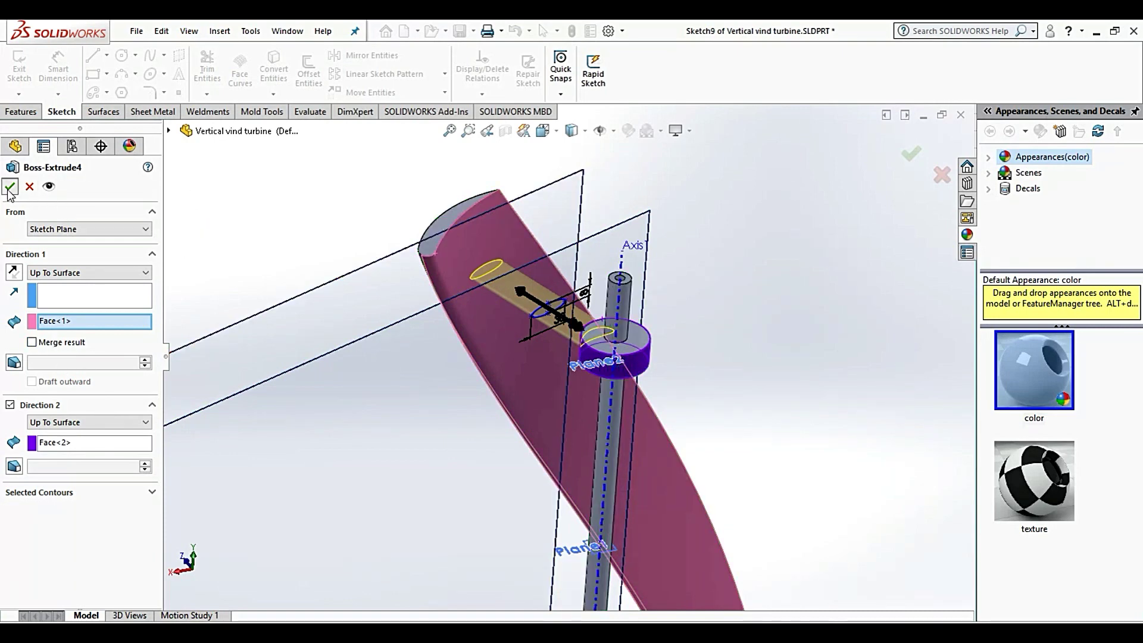
{"action": "key", "text": "Return"}
{"action": "mouse_move", "coordinate": [690, 286]}
{"action": "middle_mouse_down"}
{"action": "mouse_move", "coordinate": [688, 306]}
{"action": "mouse_move", "coordinate": [600, 207]}
{"action": "mouse_move", "coordinate": [705, 284]}
{"action": "mouse_move", "coordinate": [671, 415]}
{"action": "middle_mouse_up"}
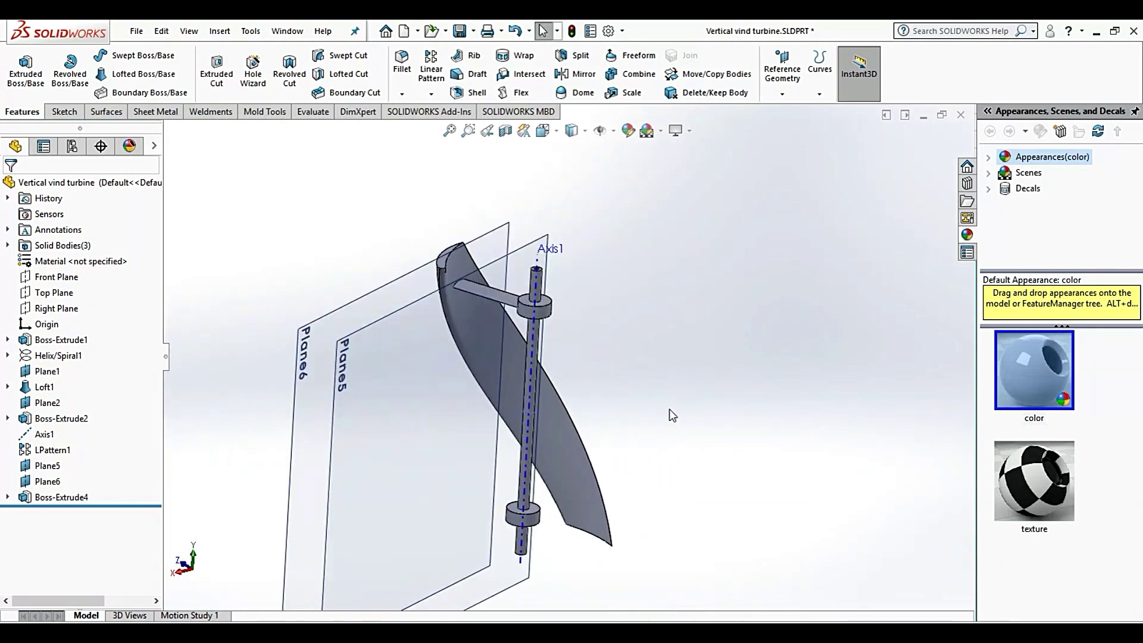
Copy the strut body 300 mm down the shaft (ΔY -300 mm) with Move/Copy Bodies.
{"action": "left_click", "coordinate": [712, 80]}
{"action": "mouse_move", "coordinate": [526, 390]}
{"action": "middle_mouse_down"}
{"action": "mouse_move", "coordinate": [523, 295]}
{"action": "mouse_move", "coordinate": [459, 313]}
{"action": "mouse_move", "coordinate": [635, 486]}
{"action": "middle_mouse_up"}
{"action": "left_click", "coordinate": [460, 313]}
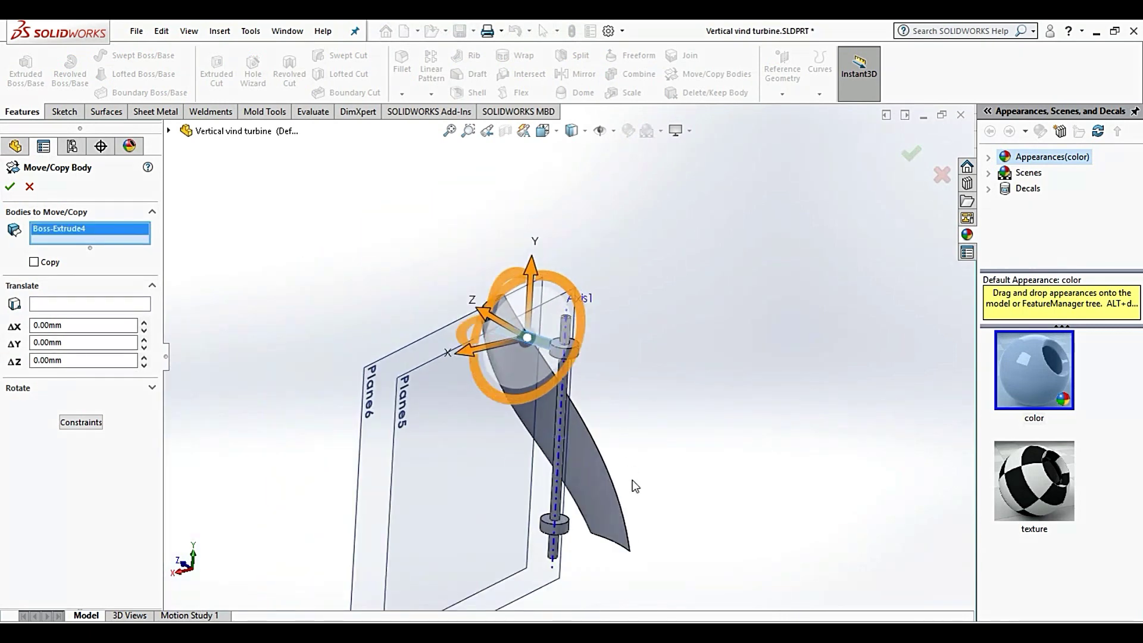
{"action": "scroll", "coordinate": [634, 486], "scroll_direction": "down", "scroll_amount": 3}
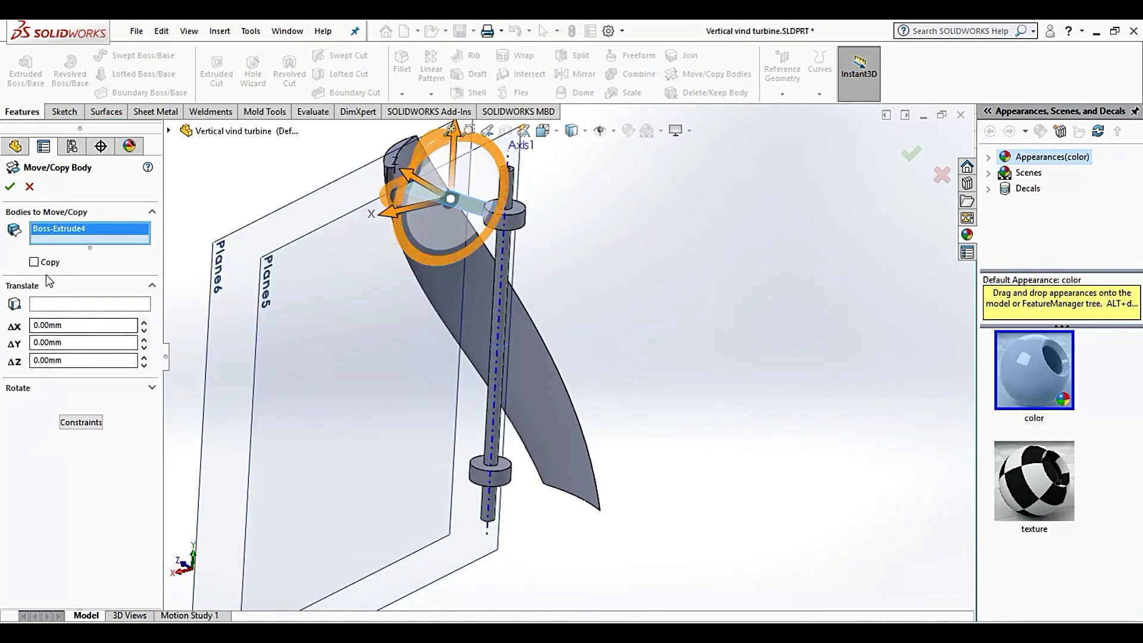
{"action": "left_click", "coordinate": [34, 262]}
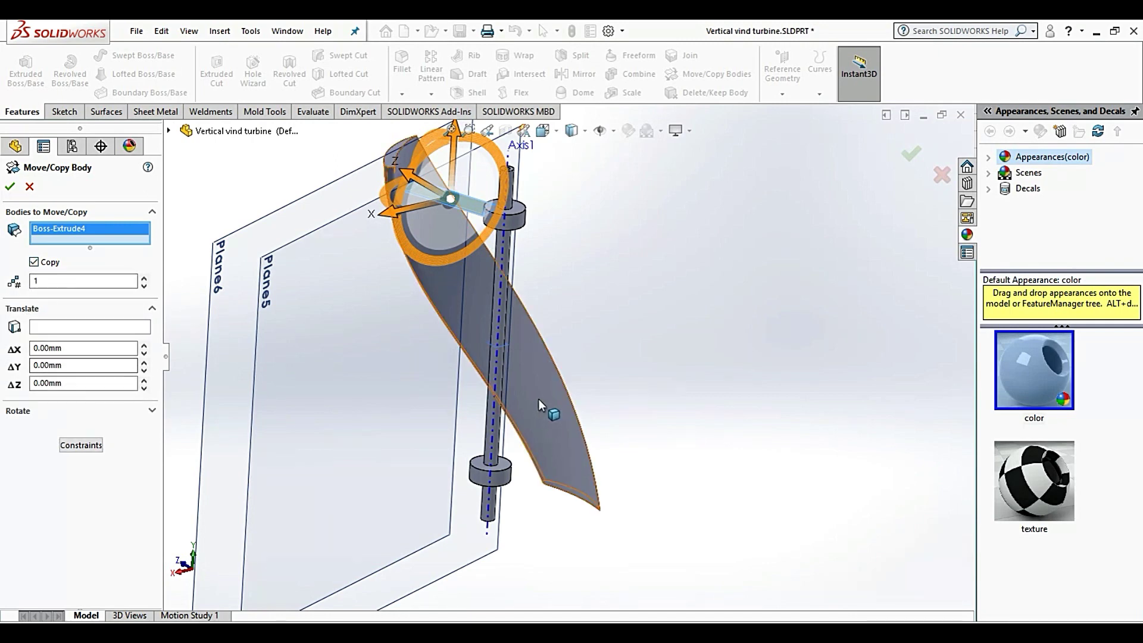
{"action": "scroll", "coordinate": [565, 437], "scroll_direction": "up", "scroll_amount": 3}
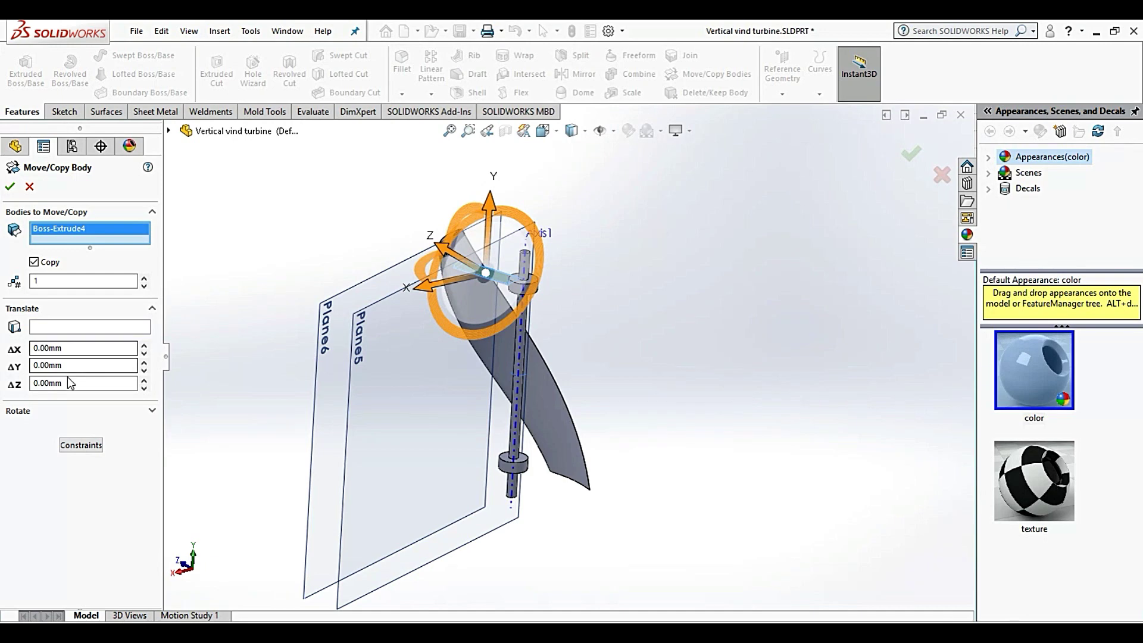
{"action": "left_click_drag", "start_coordinate": [63, 365], "coordinate": [40, 366]}
{"action": "type", "text": "300"}
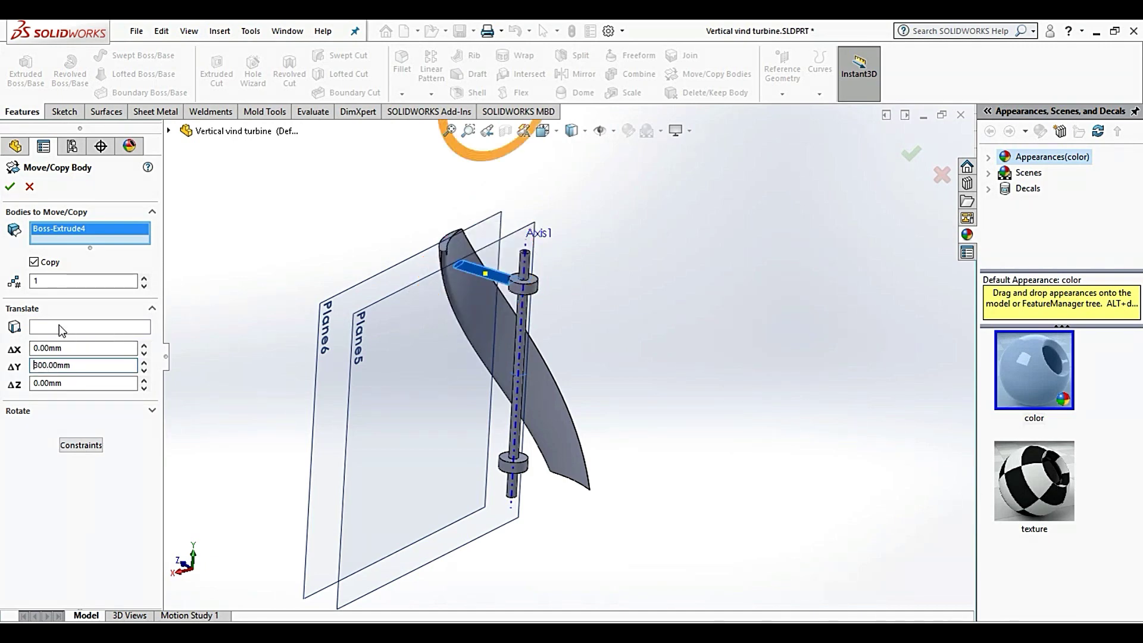
{"action": "left_click", "coordinate": [32, 365]}
{"action": "type", "text": "-"}
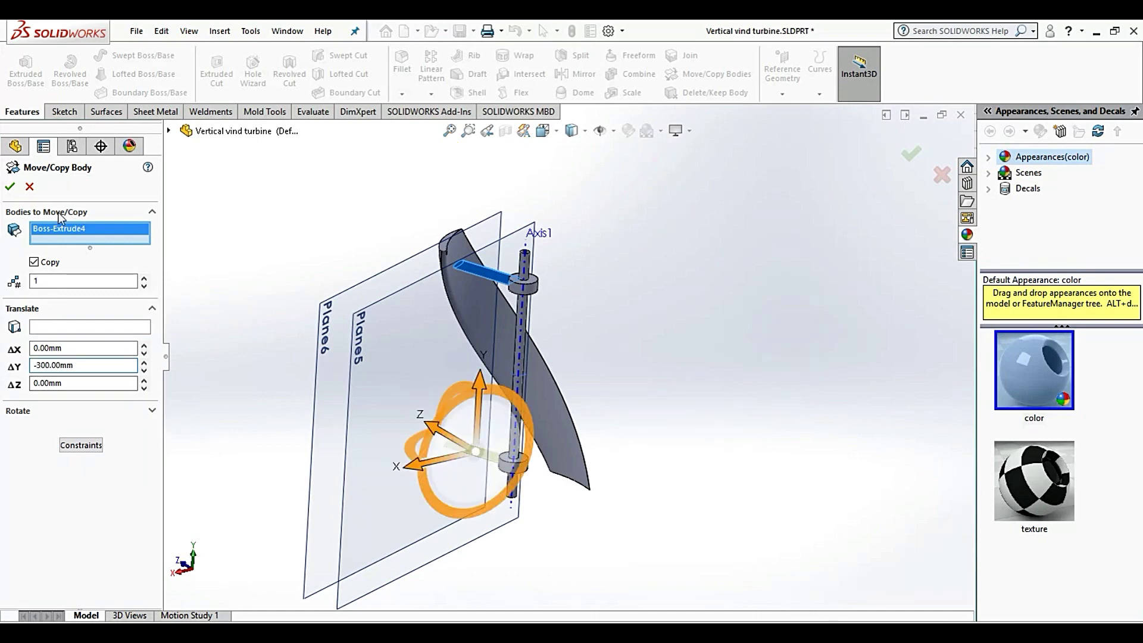
{"action": "key", "text": "Return"}
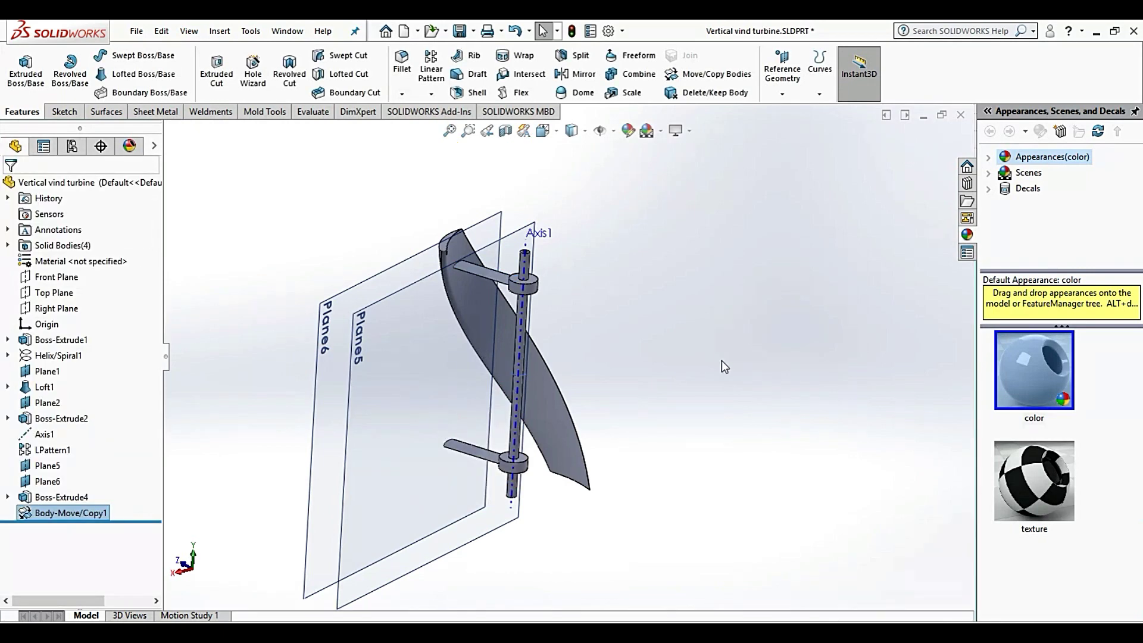
Select the lower strut copy as the body to duplicate and expand the rotation settings.
{"action": "middle_click_drag", "start_coordinate": [637, 395], "coordinate": [575, 378]}
{"action": "scroll", "coordinate": [557, 391], "scroll_direction": "down", "scroll_amount": 3}
{"action": "scroll", "coordinate": [619, 309], "scroll_direction": "up", "scroll_amount": 3}
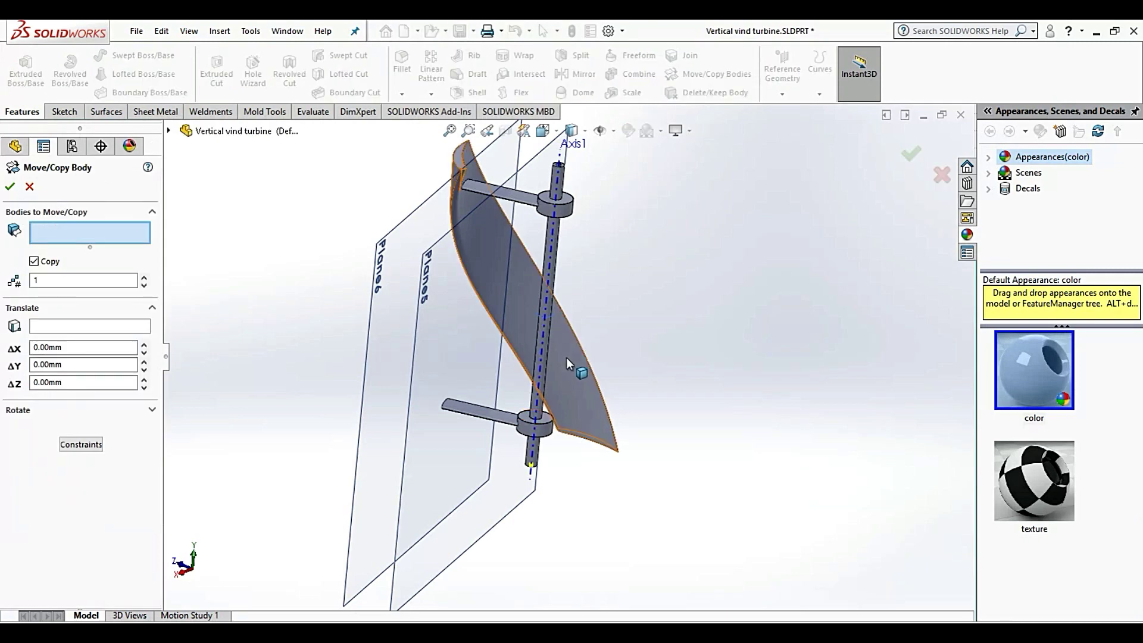
{"action": "scroll", "coordinate": [562, 335], "scroll_direction": "down", "scroll_amount": 2}
{"action": "left_click", "coordinate": [465, 458]}
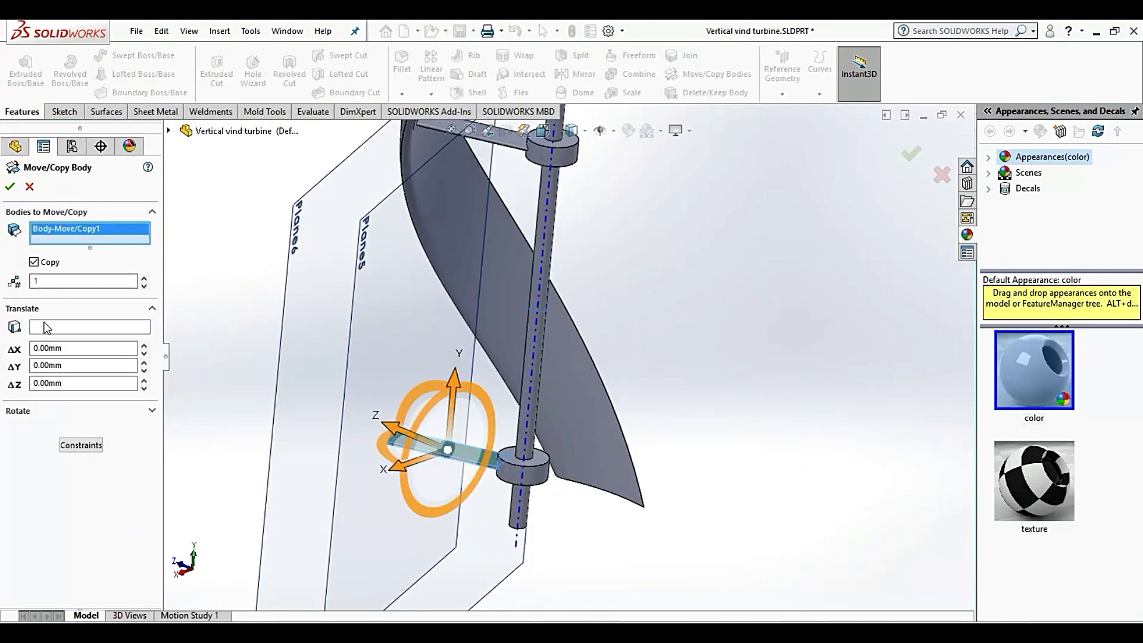
{"action": "left_click", "coordinate": [153, 411]}
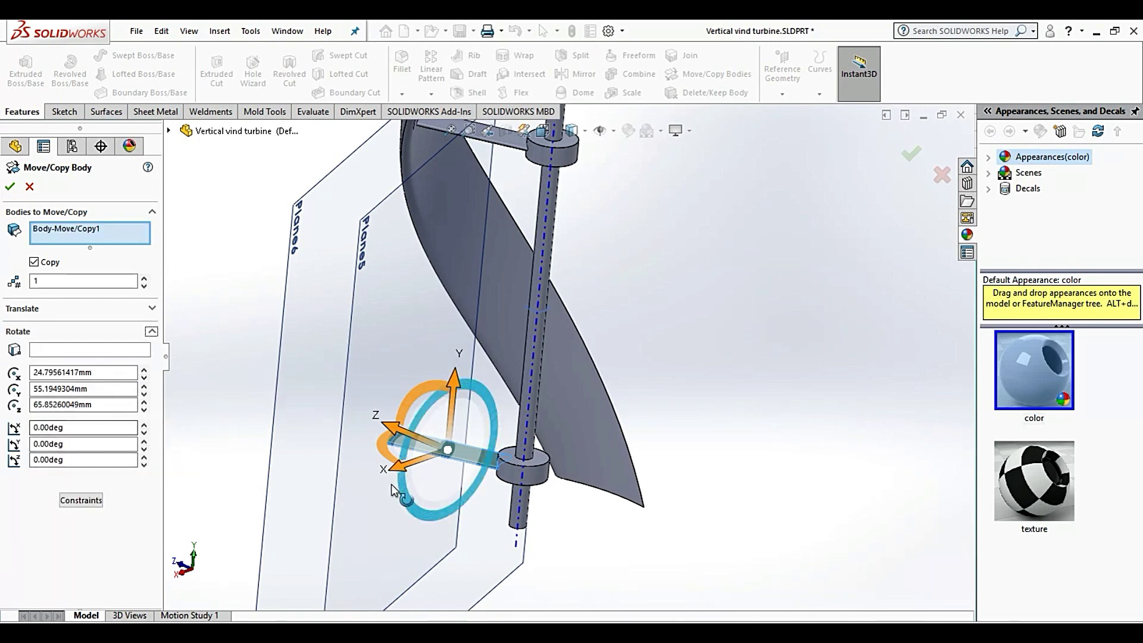
Rotate the strut copy 90° about Axis1 and confirm Body-Move/Copy2.
{"action": "mouse_move", "coordinate": [387, 411]}
{"action": "middle_mouse_down"}
{"action": "mouse_move", "coordinate": [361, 409]}
{"action": "mouse_move", "coordinate": [378, 408]}
{"action": "middle_mouse_up"}
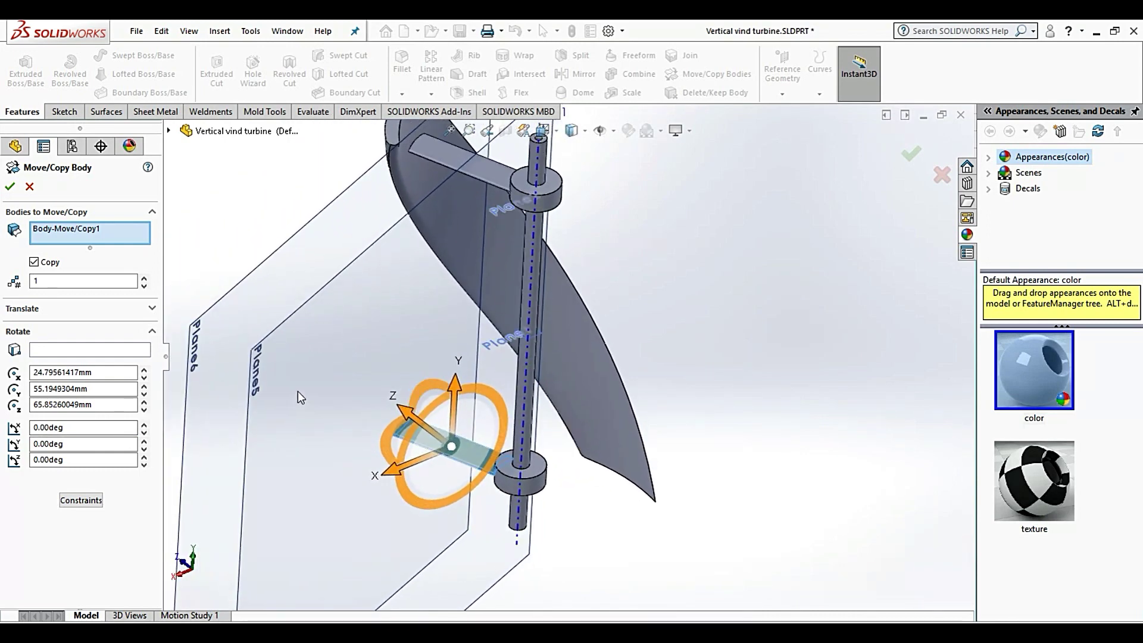
{"action": "left_click", "coordinate": [70, 353]}
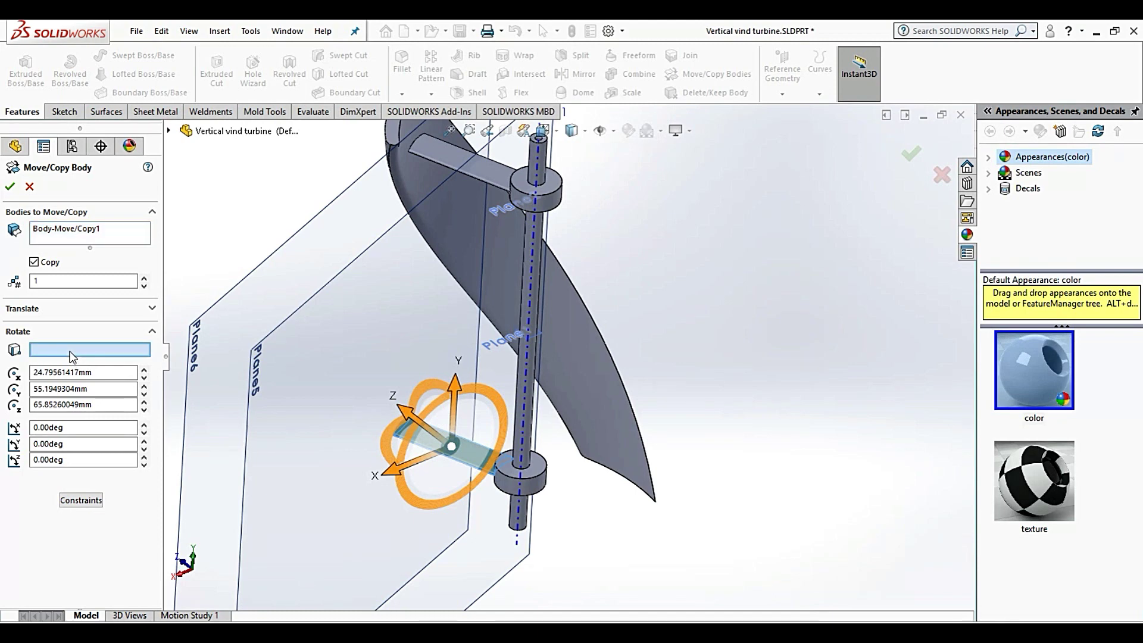
{"action": "left_click", "coordinate": [521, 459]}
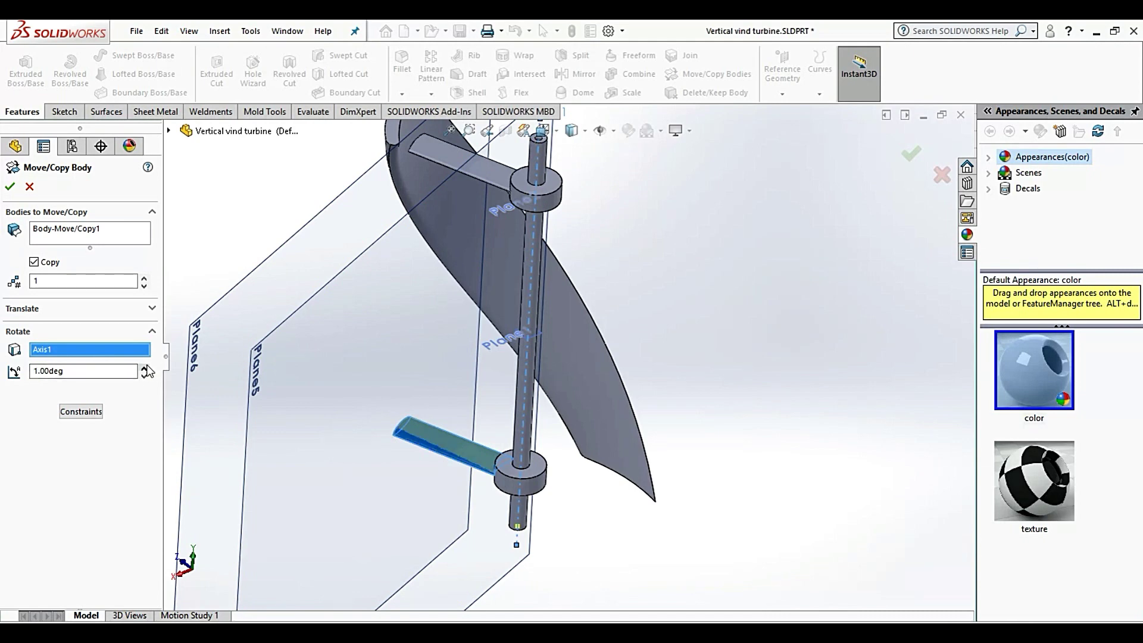
{"action": "left_click_drag", "start_coordinate": [147, 371], "coordinate": [147, 371]}
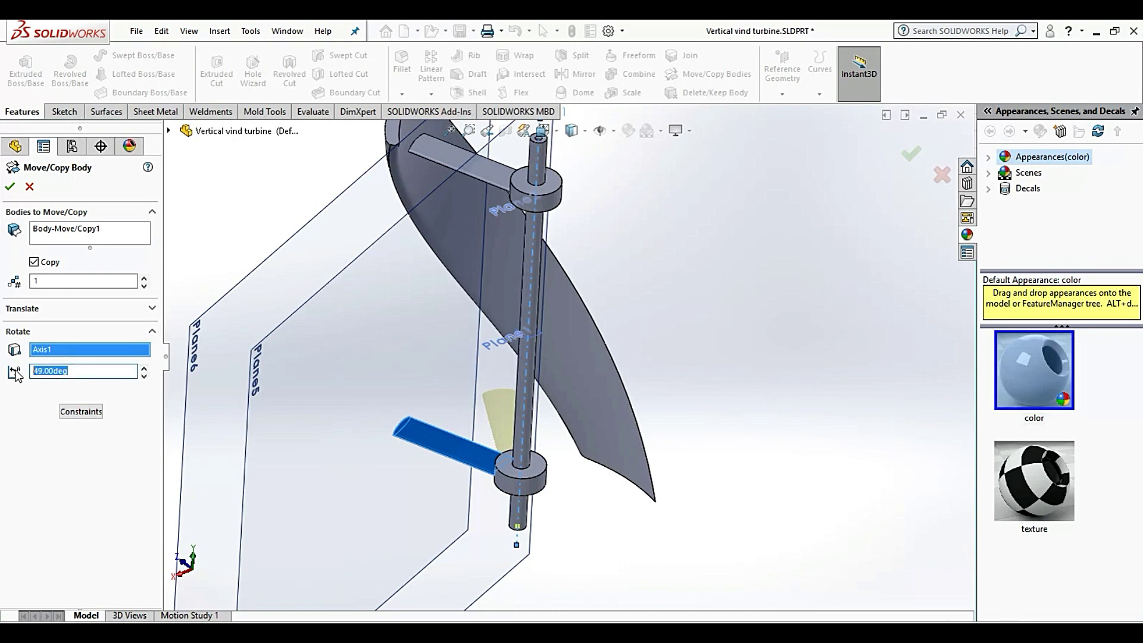
{"action": "type", "text": "90"}
{"action": "key", "text": "Return"}
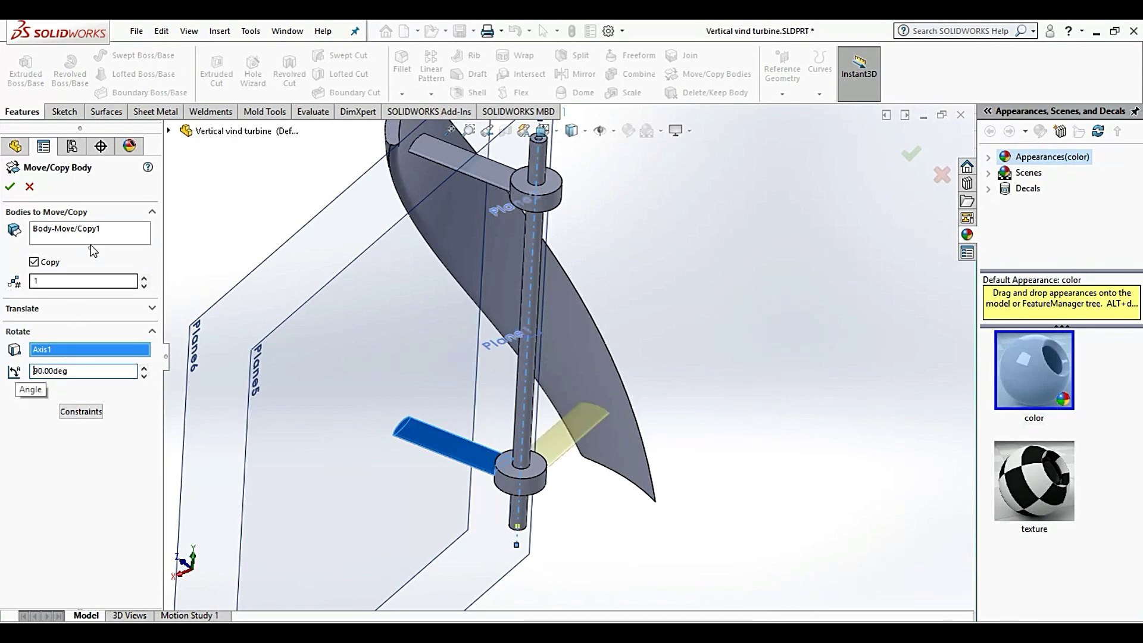
{"action": "left_click", "coordinate": [10, 186]}
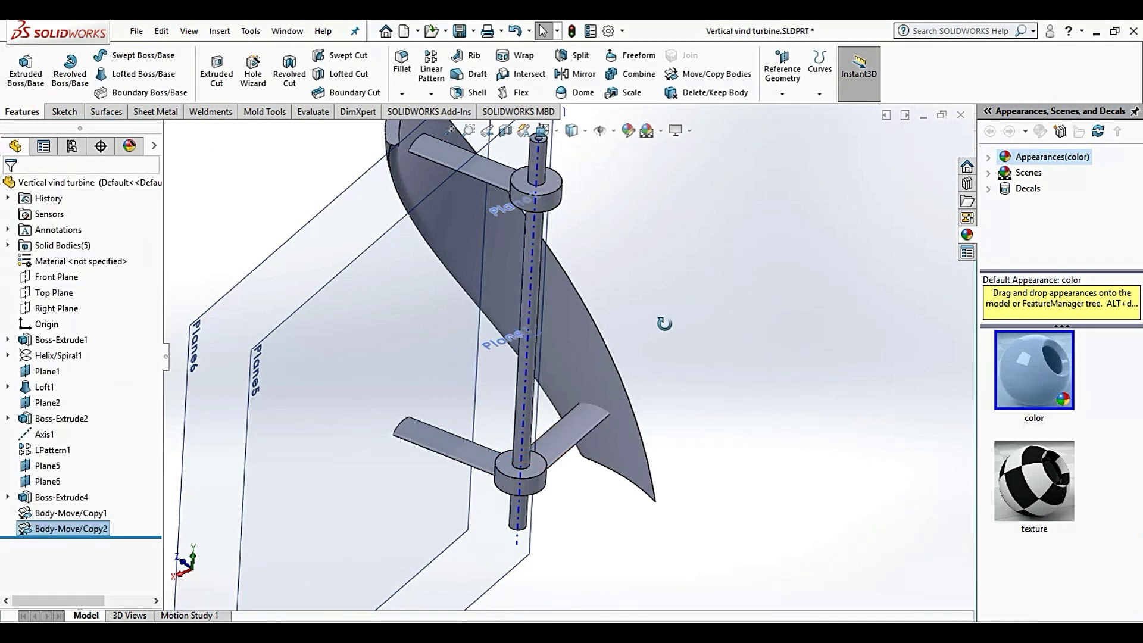
Edit Body-Move/Copy2 with Copy unchecked so the strut arm is rotated, not duplicated.
{"action": "right_click", "coordinate": [65, 526]}
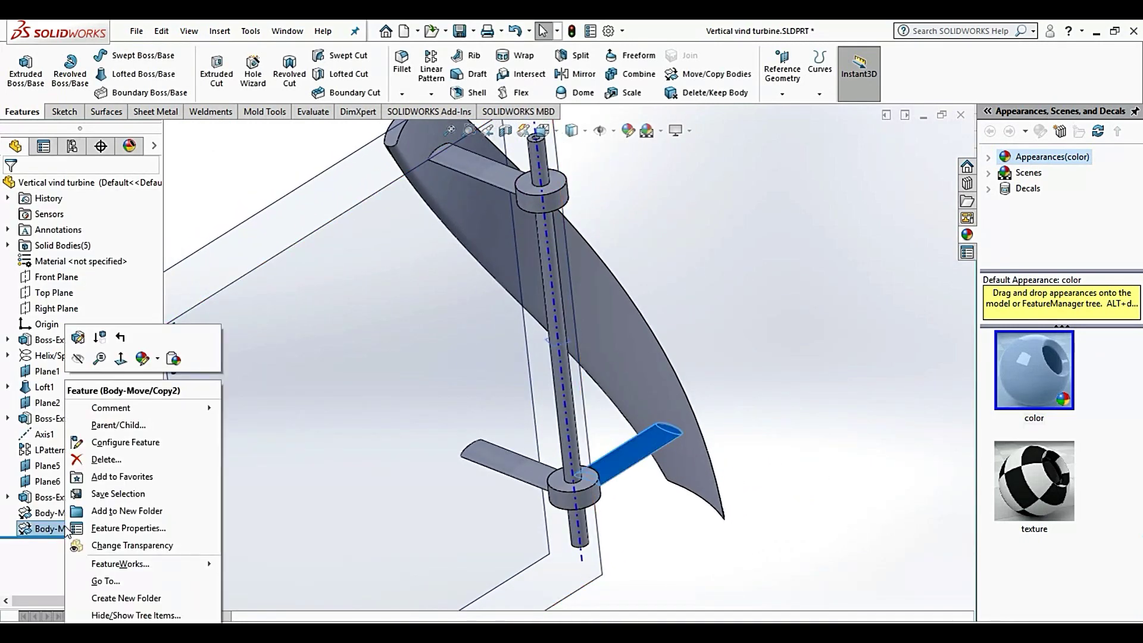
{"action": "left_click", "coordinate": [77, 337]}
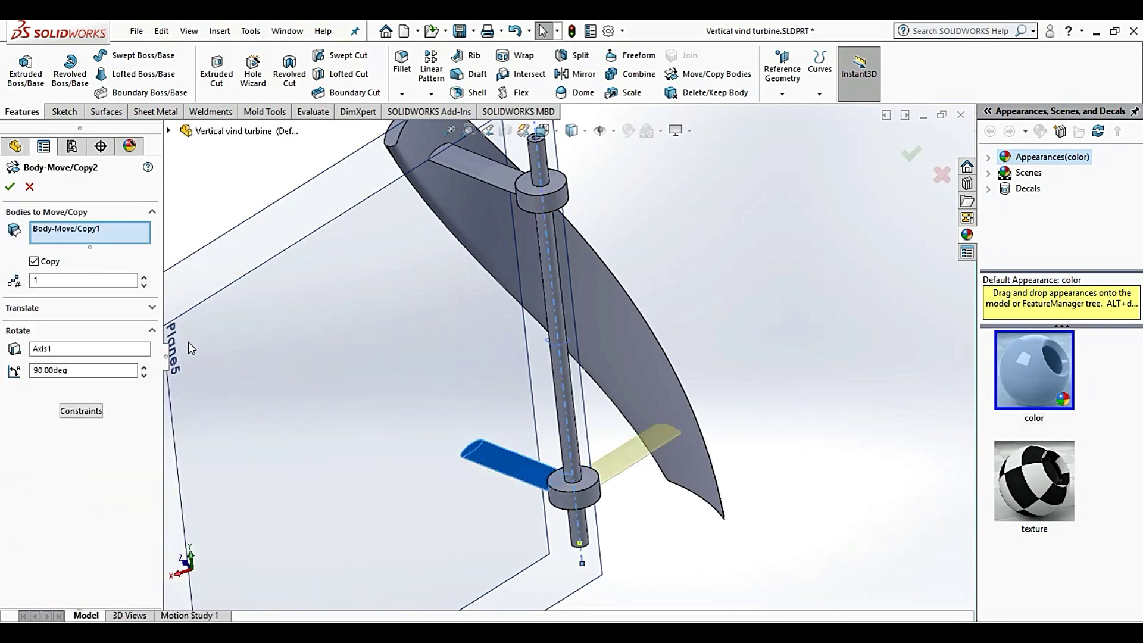
{"action": "left_click", "coordinate": [34, 262]}
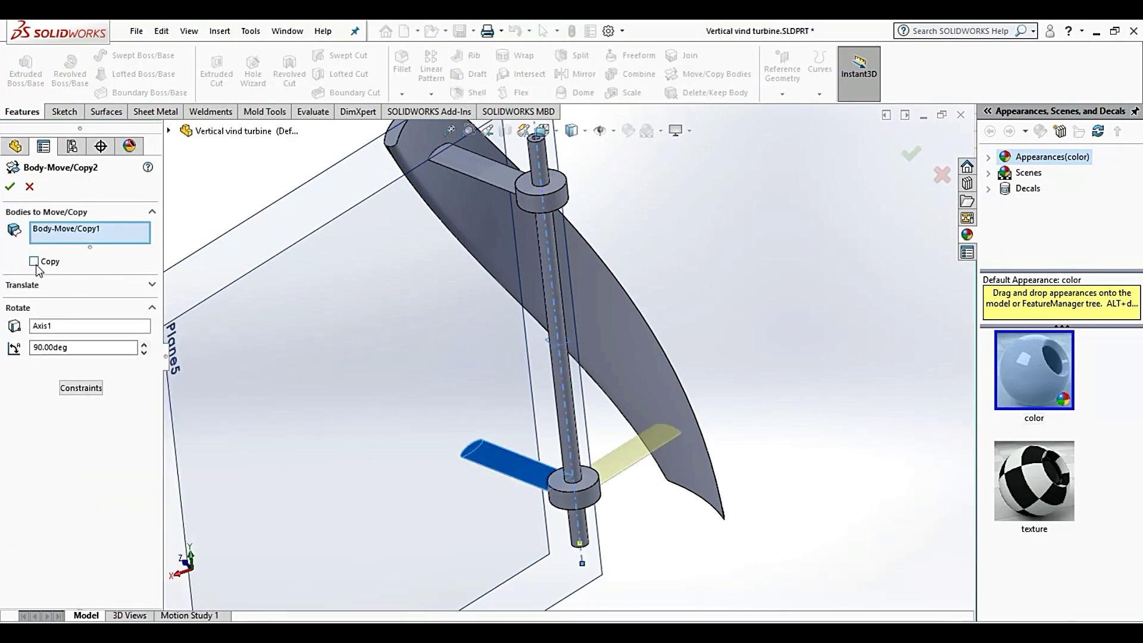
{"action": "left_click", "coordinate": [10, 188]}
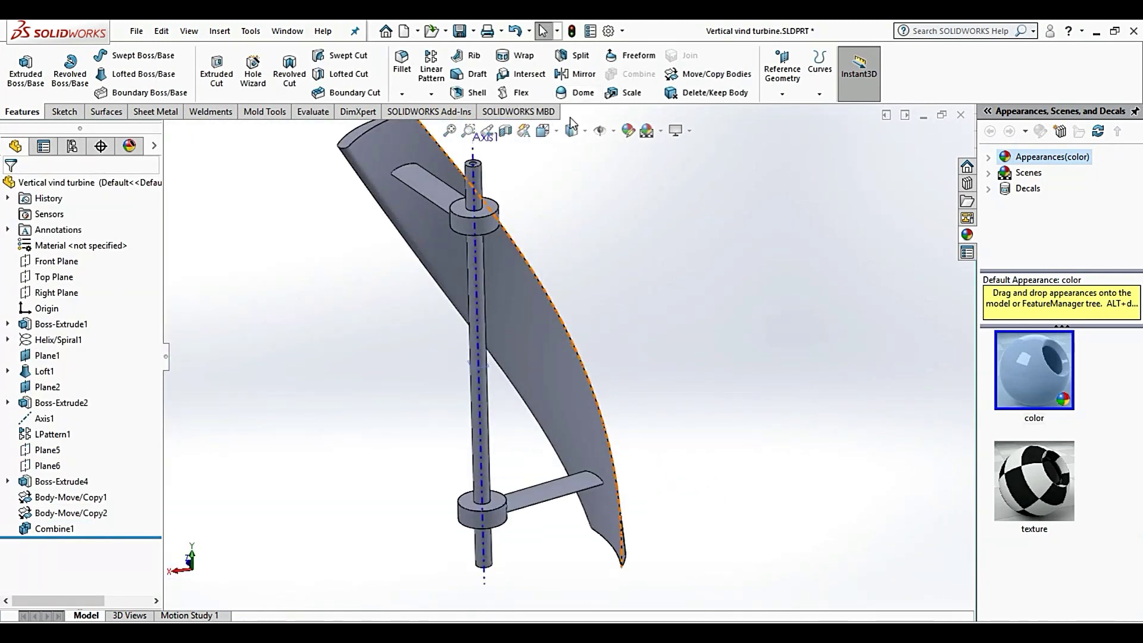
{"action": "left_click", "coordinate": [430, 94]}
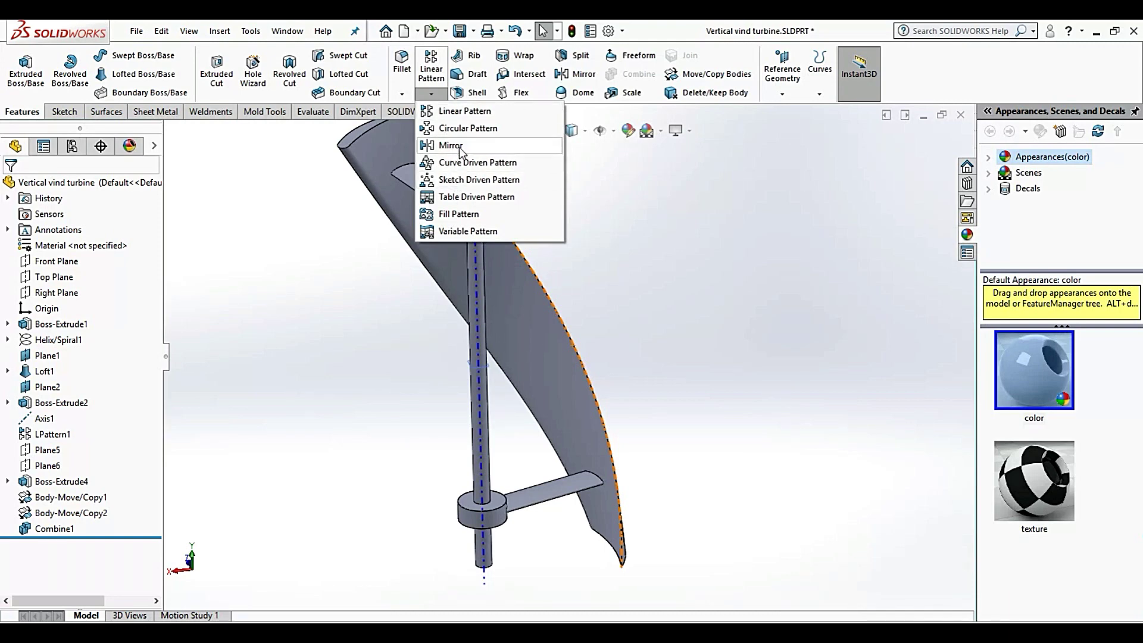
Circularly pattern the Combine1 body three times around Axis1 over 360°.
{"action": "left_click", "coordinate": [461, 128]}
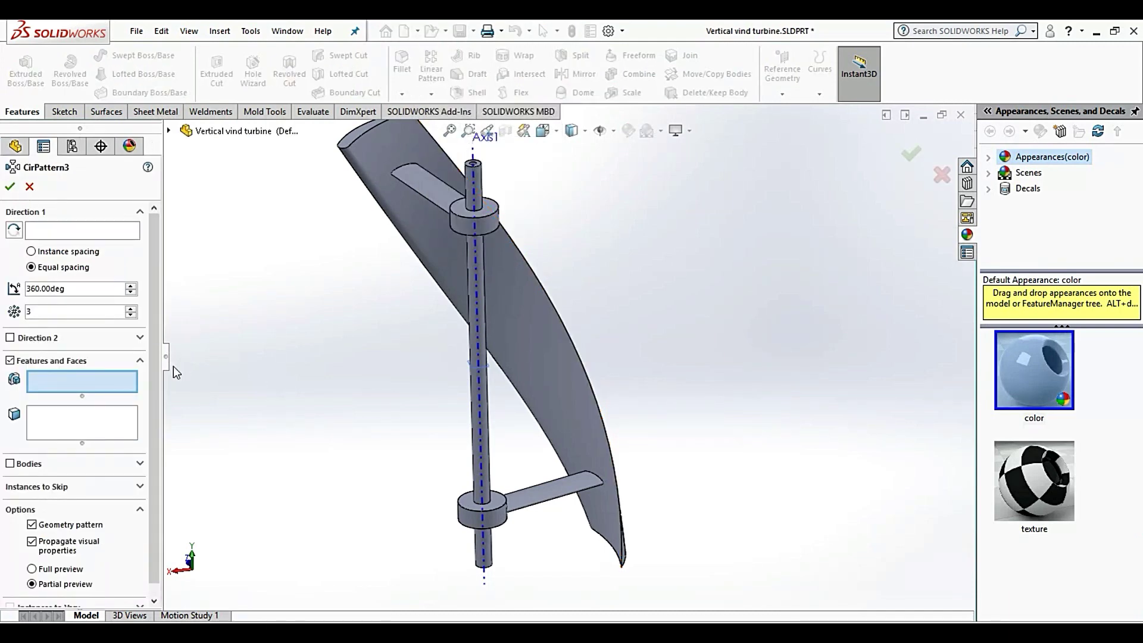
{"action": "left_click", "coordinate": [11, 467]}
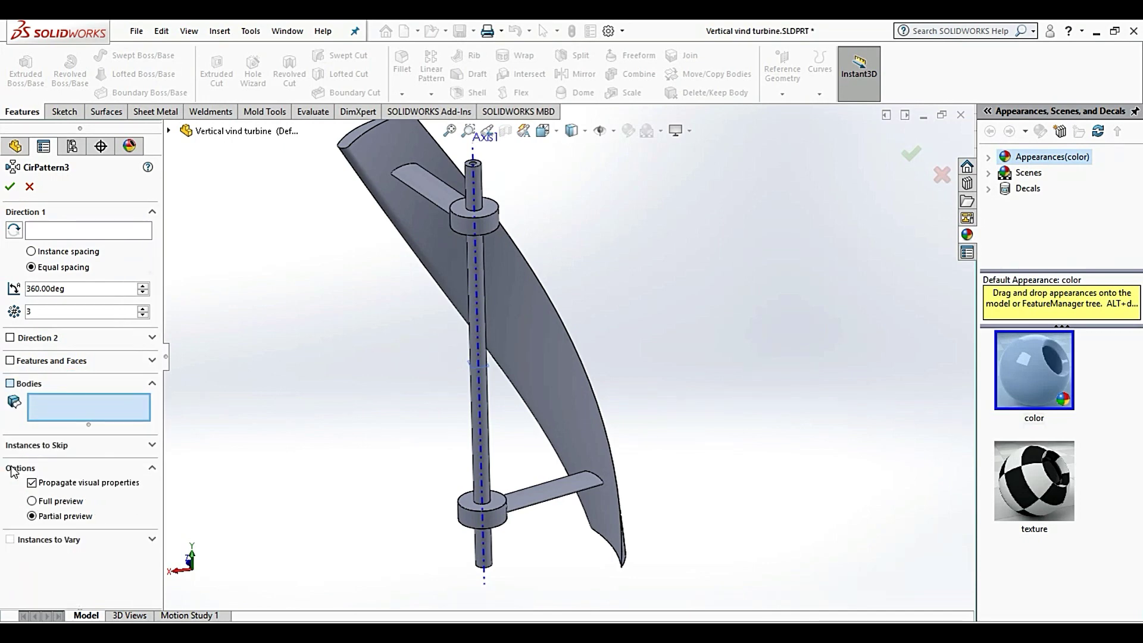
{"action": "left_click", "coordinate": [442, 248]}
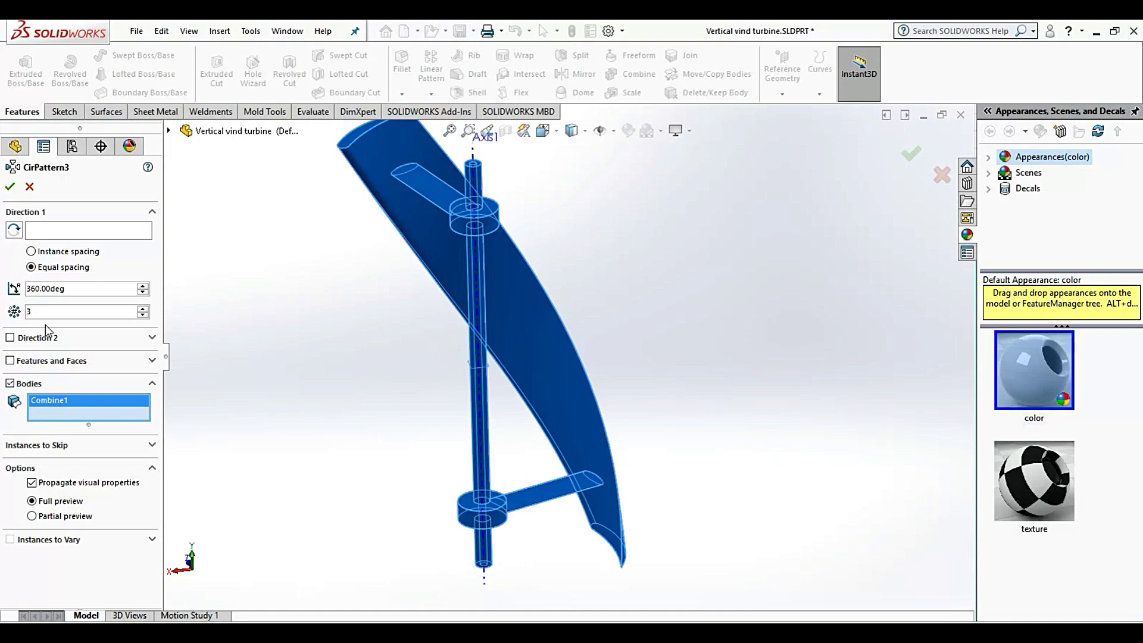
{"action": "left_click", "coordinate": [54, 234]}
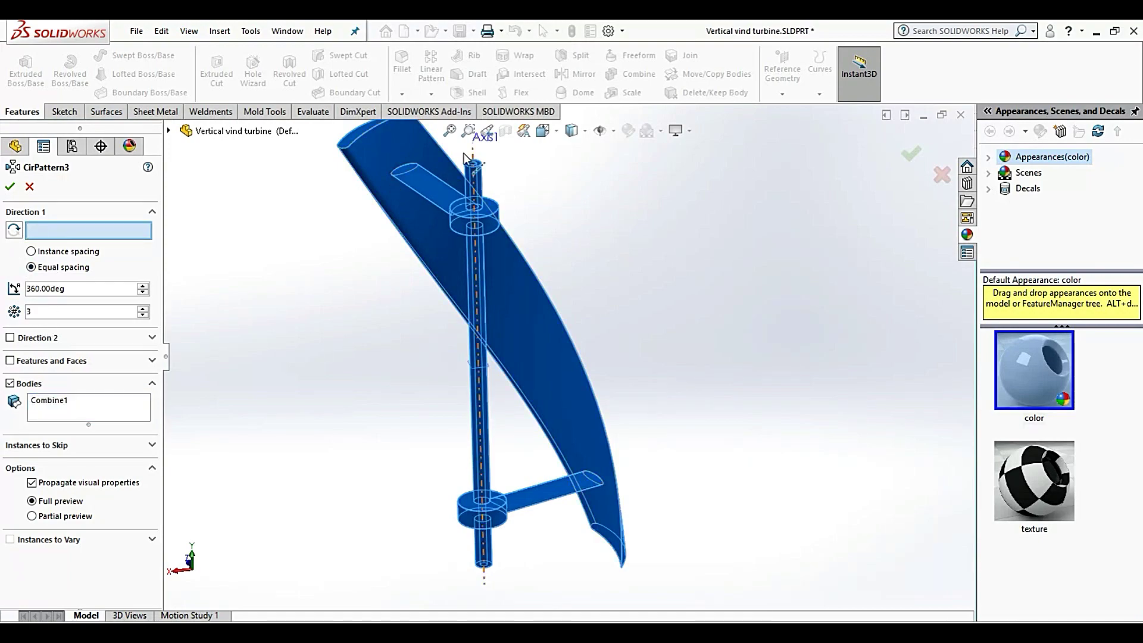
{"action": "left_click", "coordinate": [470, 159]}
{"action": "mouse_move", "coordinate": [470, 161]}
{"action": "middle_mouse_down"}
{"action": "mouse_move", "coordinate": [405, 310]}
{"action": "mouse_move", "coordinate": [370, 298]}
{"action": "middle_mouse_up"}
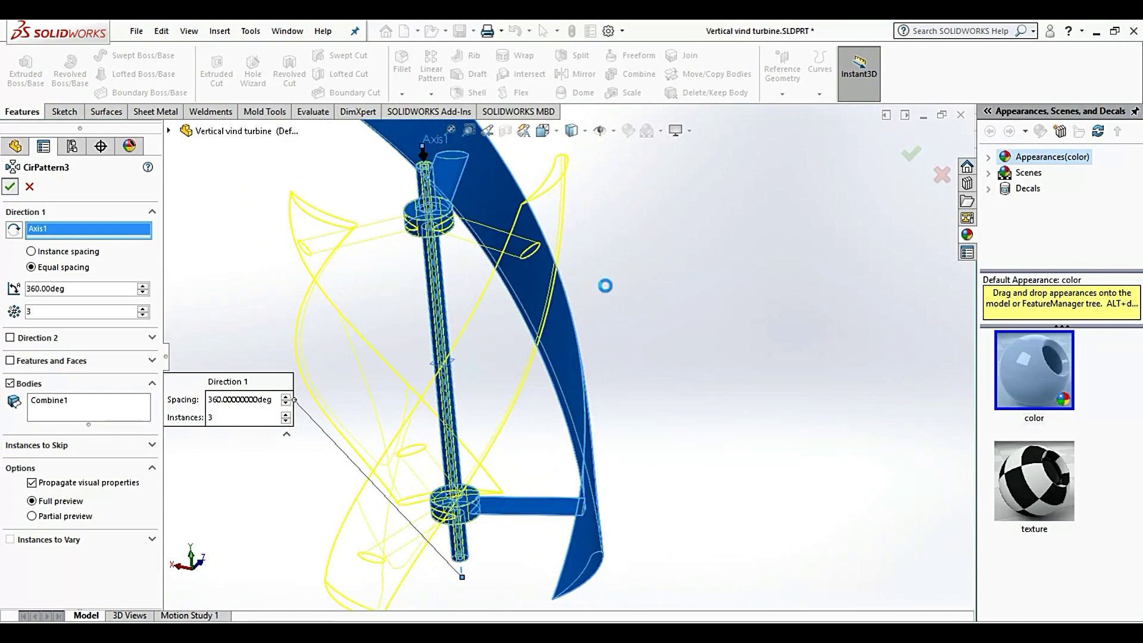
{"action": "middle_click_drag", "start_coordinate": [630, 291], "coordinate": [556, 269]}
{"action": "scroll", "coordinate": [554, 269], "scroll_direction": "up", "scroll_amount": 5}
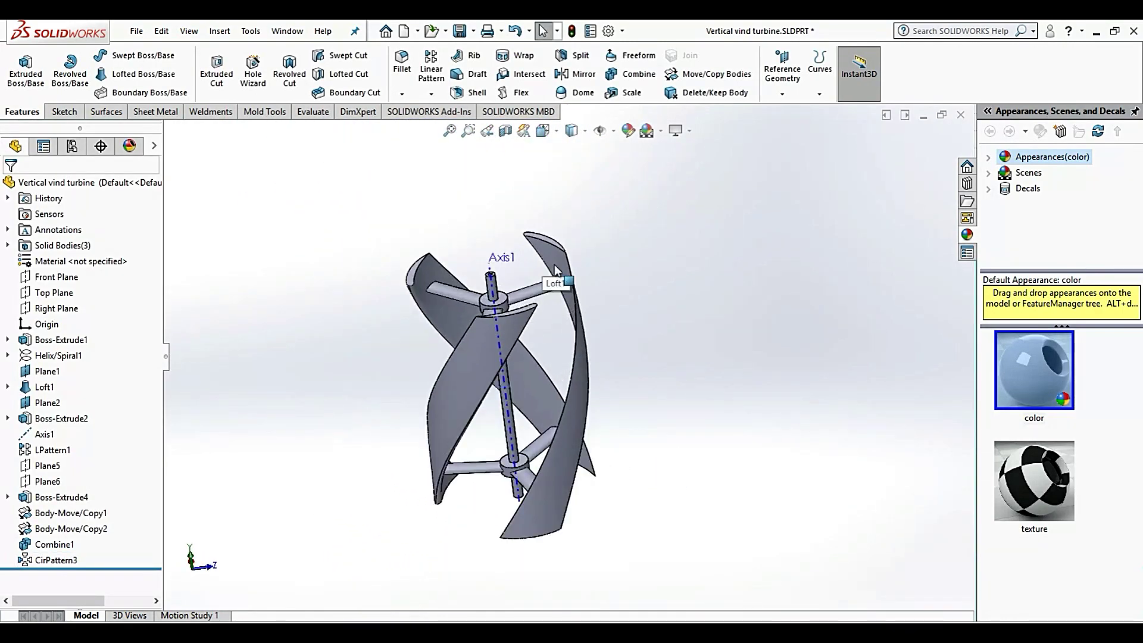
Hide the shaft's Axis1.
{"action": "scroll", "coordinate": [554, 269], "scroll_direction": "down", "scroll_amount": 3}
{"action": "right_click", "coordinate": [459, 290]}
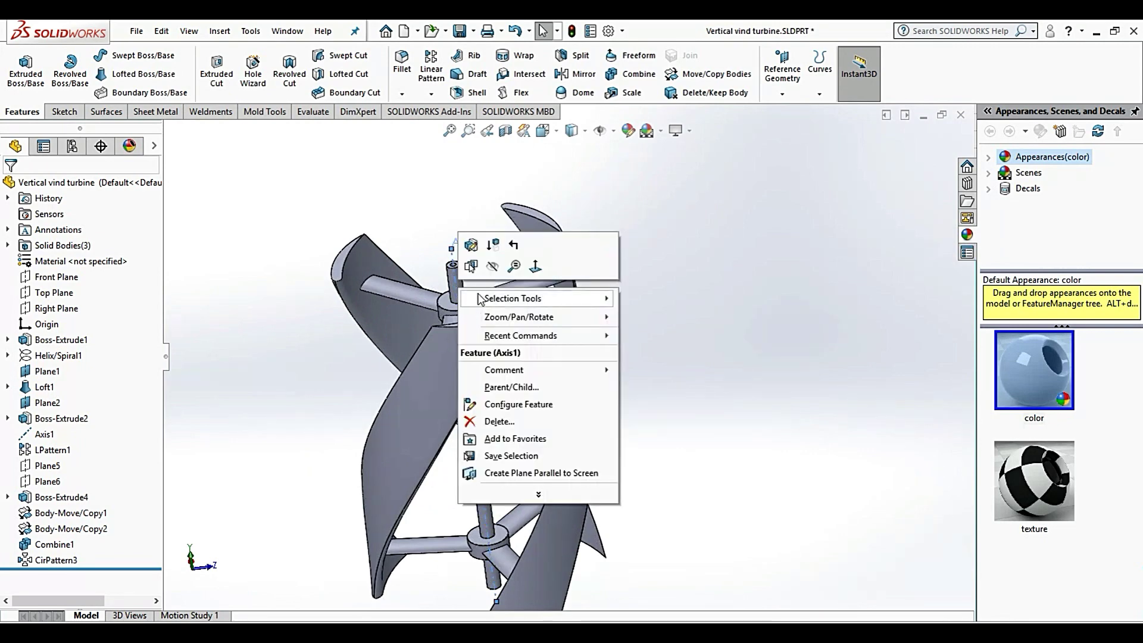
{"action": "left_click", "coordinate": [492, 268]}
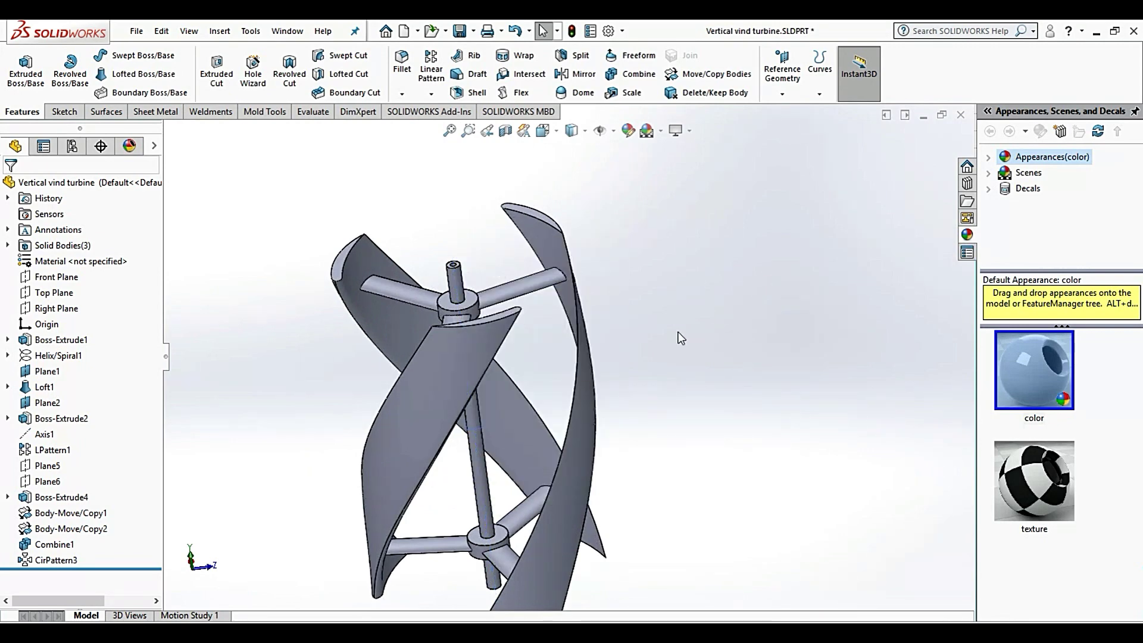
{"action": "mouse_move", "coordinate": [681, 338]}
{"action": "middle_mouse_down"}
{"action": "mouse_move", "coordinate": [511, 447]}
{"action": "mouse_move", "coordinate": [687, 326]}
{"action": "middle_mouse_up"}
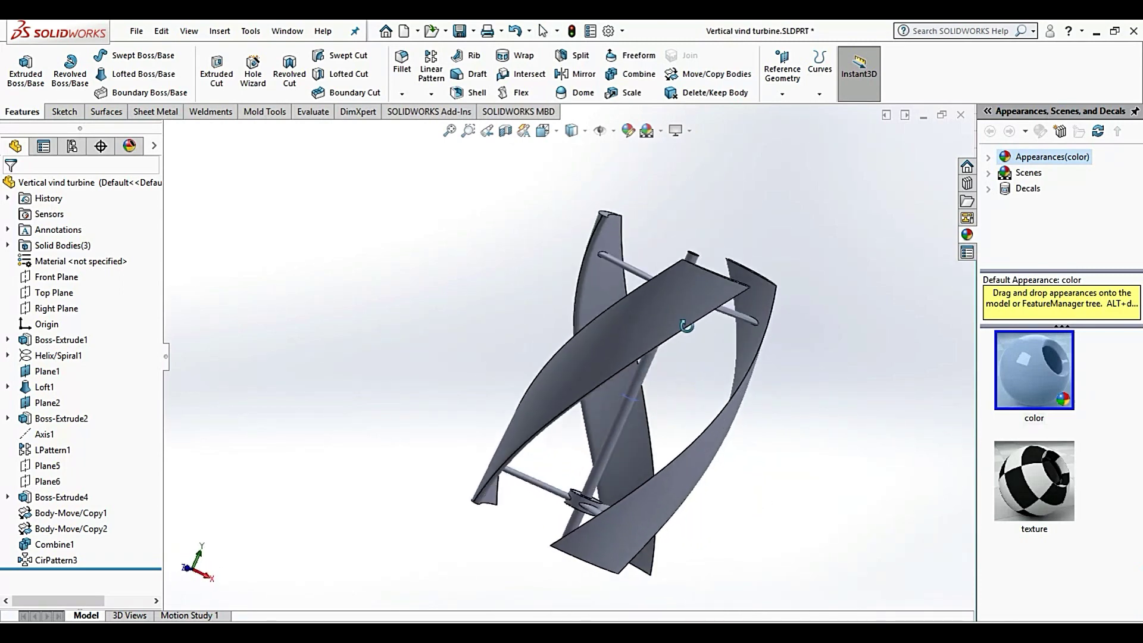
{"action": "middle_click_drag", "start_coordinate": [686, 326], "coordinate": [757, 252]}
{"action": "scroll", "coordinate": [757, 252], "scroll_direction": "up", "scroll_amount": 2}
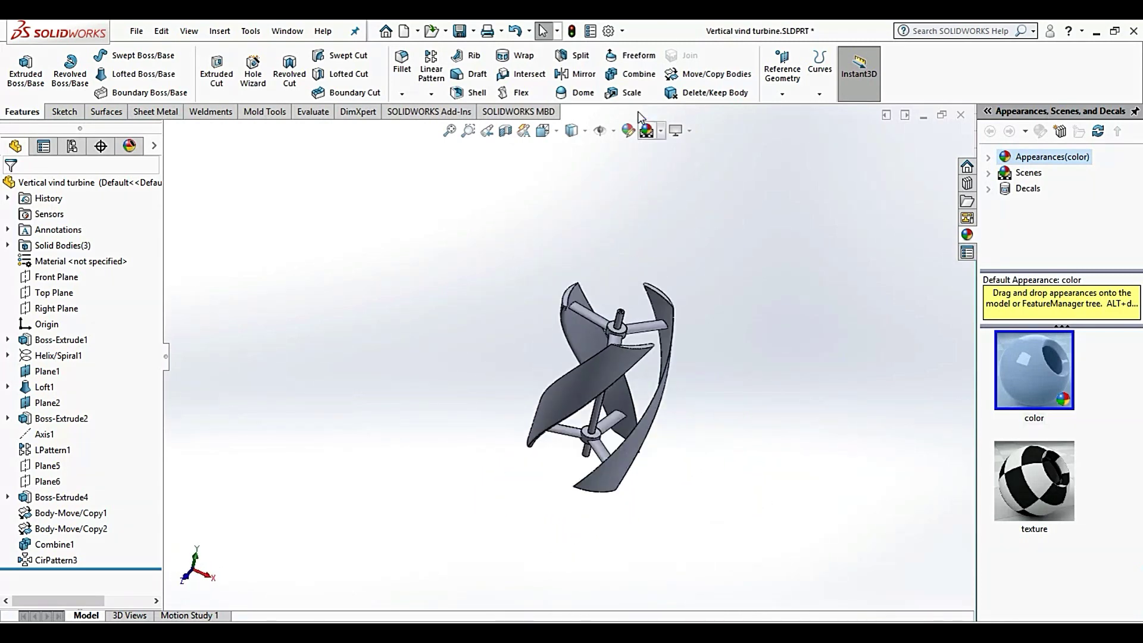
Combine Combine1, CirPattern3[1] and CirPattern3[2] into one body with Add.
{"action": "left_click", "coordinate": [637, 76]}
{"action": "scroll", "coordinate": [578, 316], "scroll_direction": "down", "scroll_amount": 3}
{"action": "left_click", "coordinate": [578, 316]}
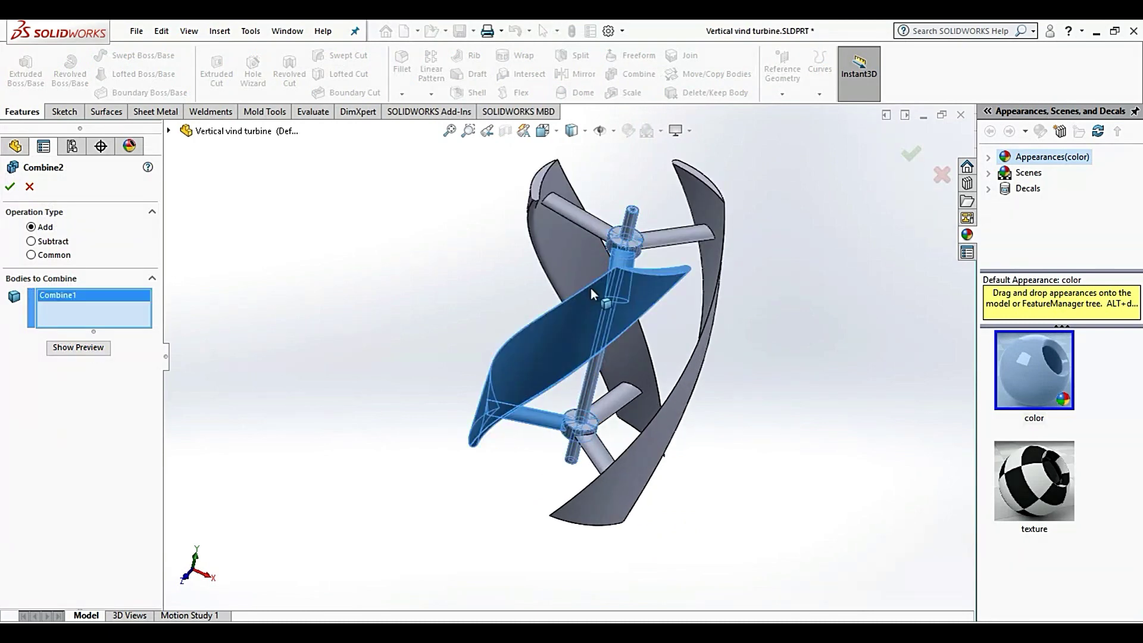
{"action": "left_click", "coordinate": [554, 191]}
{"action": "left_click", "coordinate": [701, 229]}
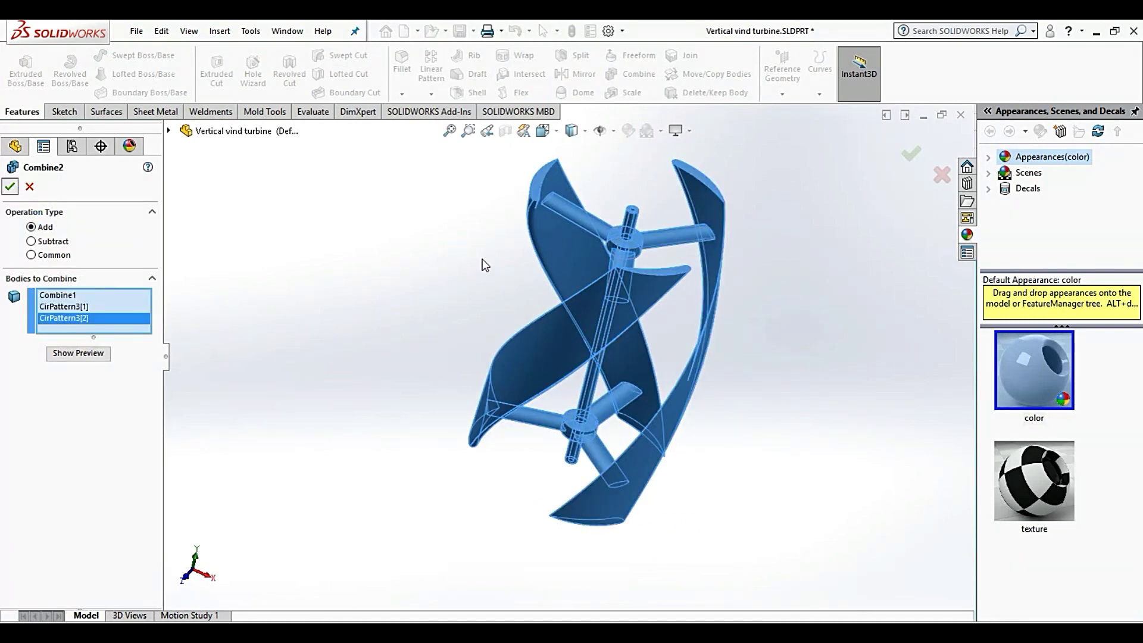
{"action": "key", "text": "Return"}
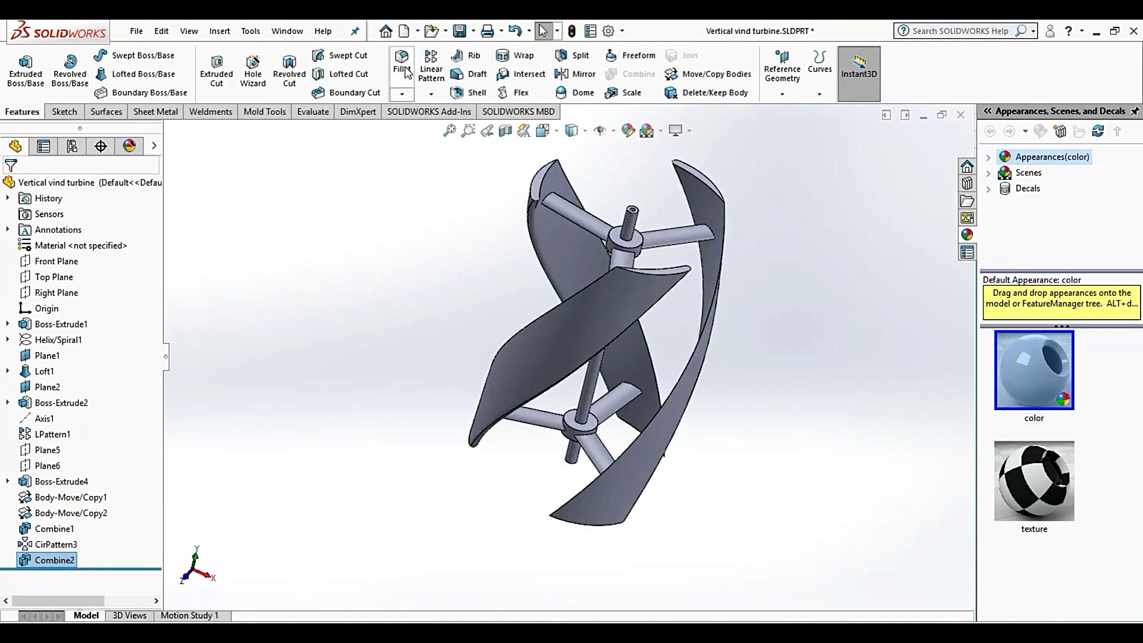
Start a 3.00mm fillet and select strut-to-blade edges on the upper and a second blade.
{"action": "left_click", "coordinate": [402, 62]}
{"action": "type", "text": "3"}
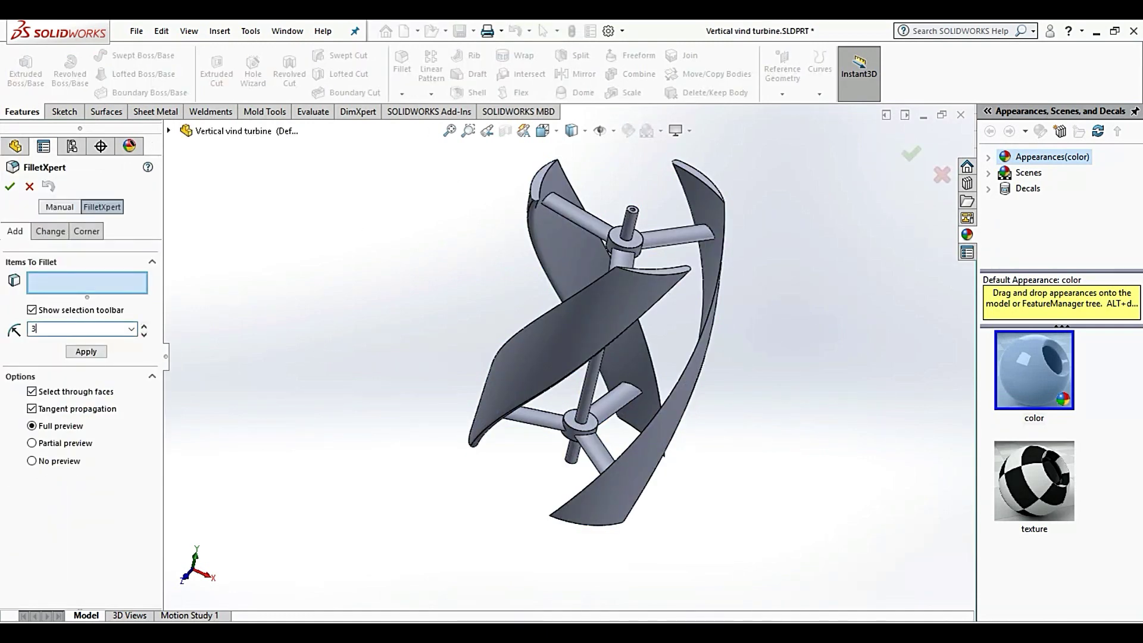
{"action": "scroll", "coordinate": [563, 213], "scroll_direction": "down", "scroll_amount": 3}
{"action": "scroll", "coordinate": [556, 219], "scroll_direction": "down", "scroll_amount": 3}
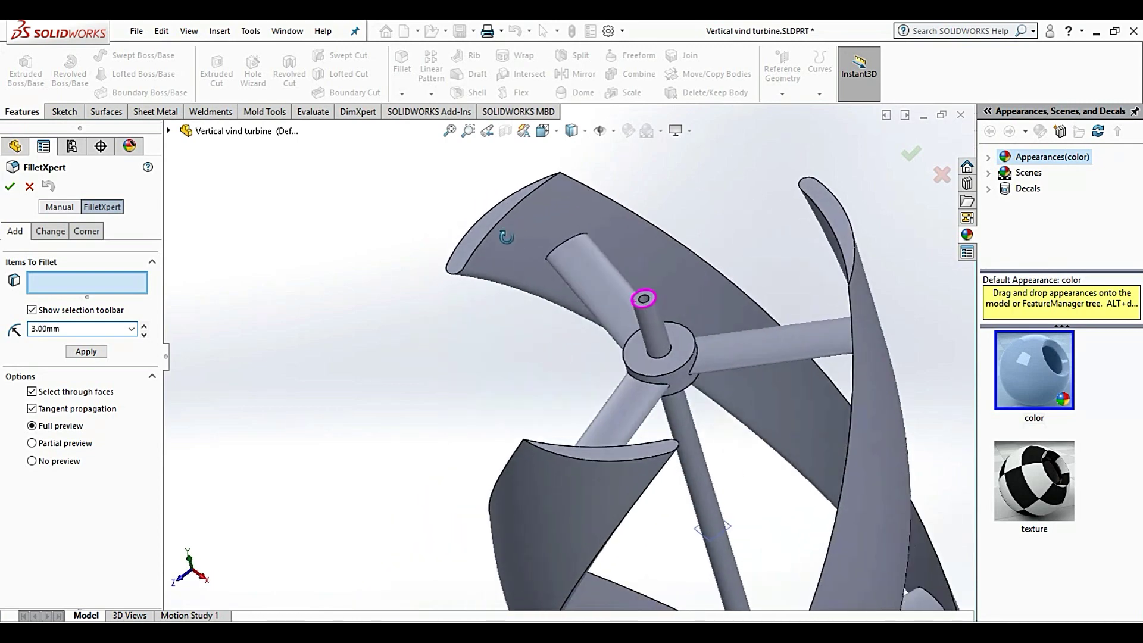
{"action": "scroll", "coordinate": [589, 220], "scroll_direction": "down", "scroll_amount": 3}
{"action": "left_click", "coordinate": [557, 337]}
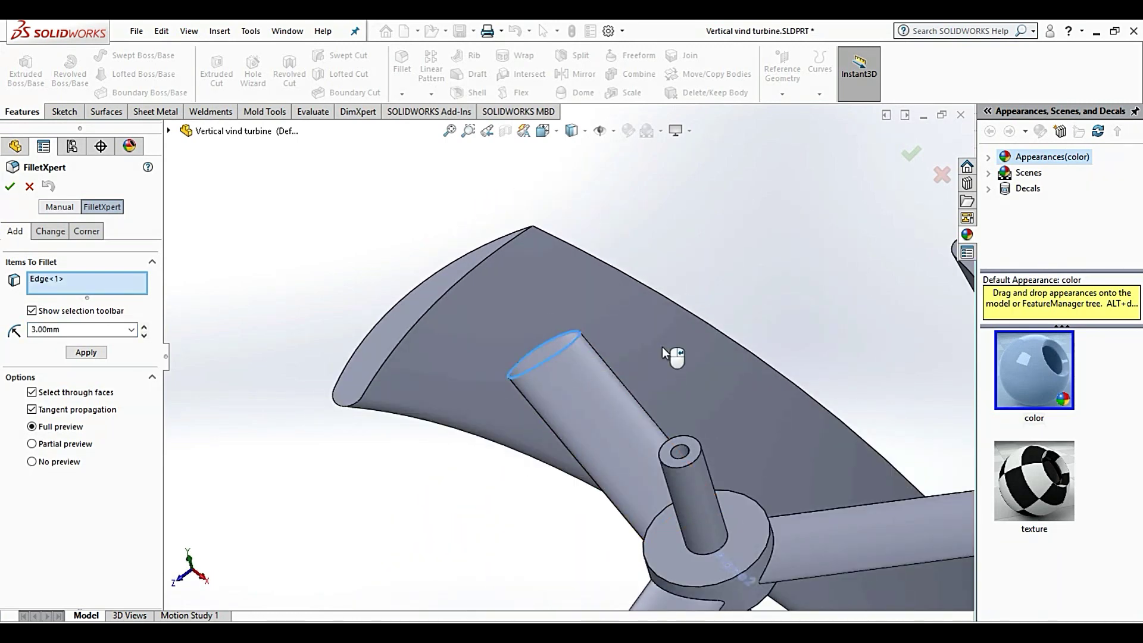
{"action": "scroll", "coordinate": [652, 340], "scroll_direction": "up", "scroll_amount": 2}
{"action": "scroll", "coordinate": [680, 356], "scroll_direction": "up", "scroll_amount": 3}
{"action": "scroll", "coordinate": [822, 429], "scroll_direction": "down", "scroll_amount": 5}
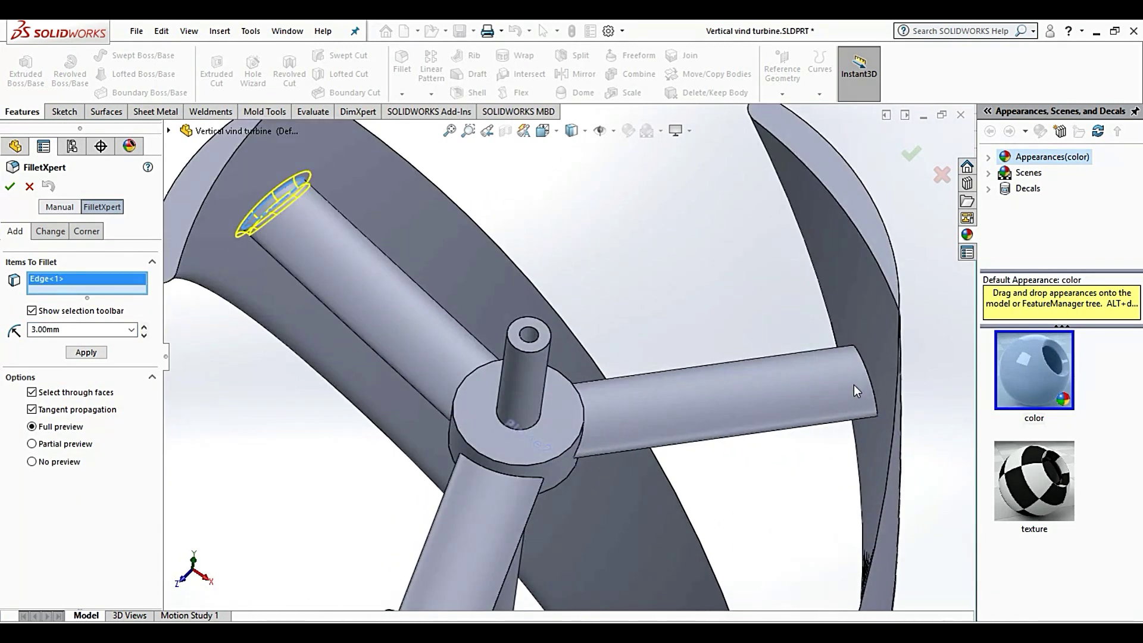
{"action": "left_click", "coordinate": [870, 388]}
Add two lower strut-to-blade joint edges to the fillet selection.
{"action": "scroll", "coordinate": [719, 358], "scroll_direction": "up", "scroll_amount": 3}
{"action": "scroll", "coordinate": [709, 385], "scroll_direction": "up", "scroll_amount": 3}
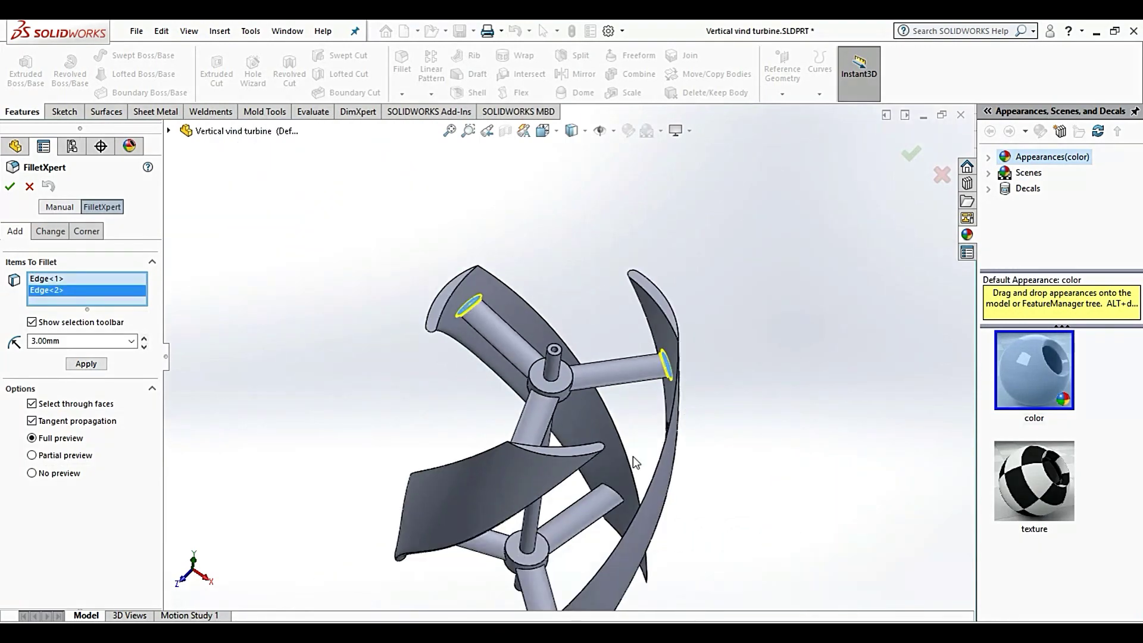
{"action": "middle_click_drag", "start_coordinate": [626, 427], "coordinate": [279, 541]}
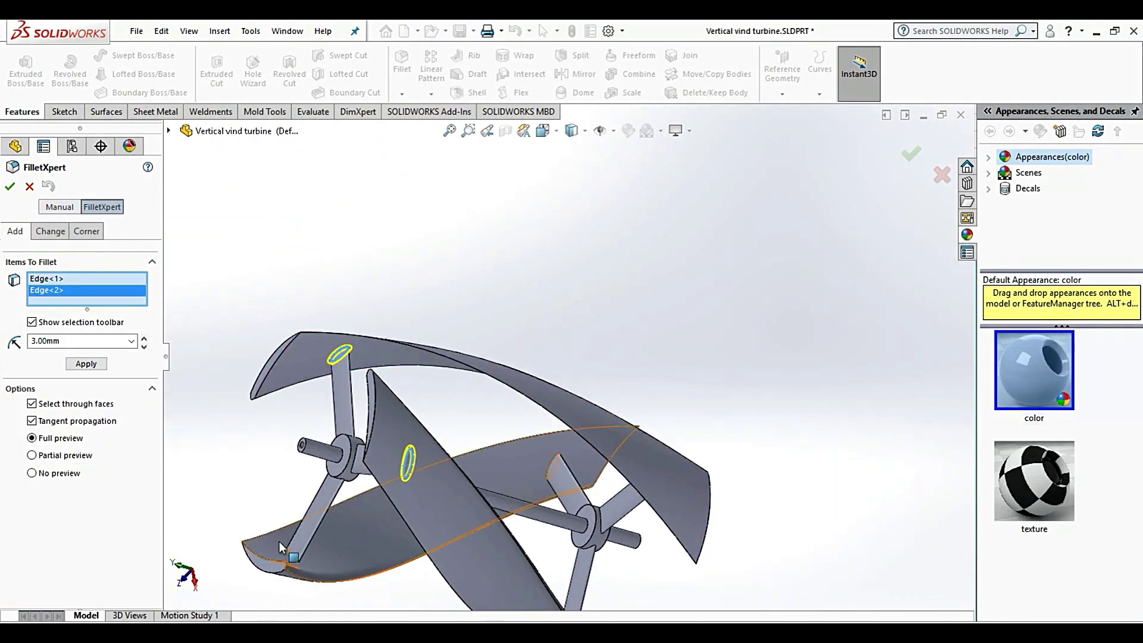
{"action": "scroll", "coordinate": [403, 483], "scroll_direction": "down", "scroll_amount": 5}
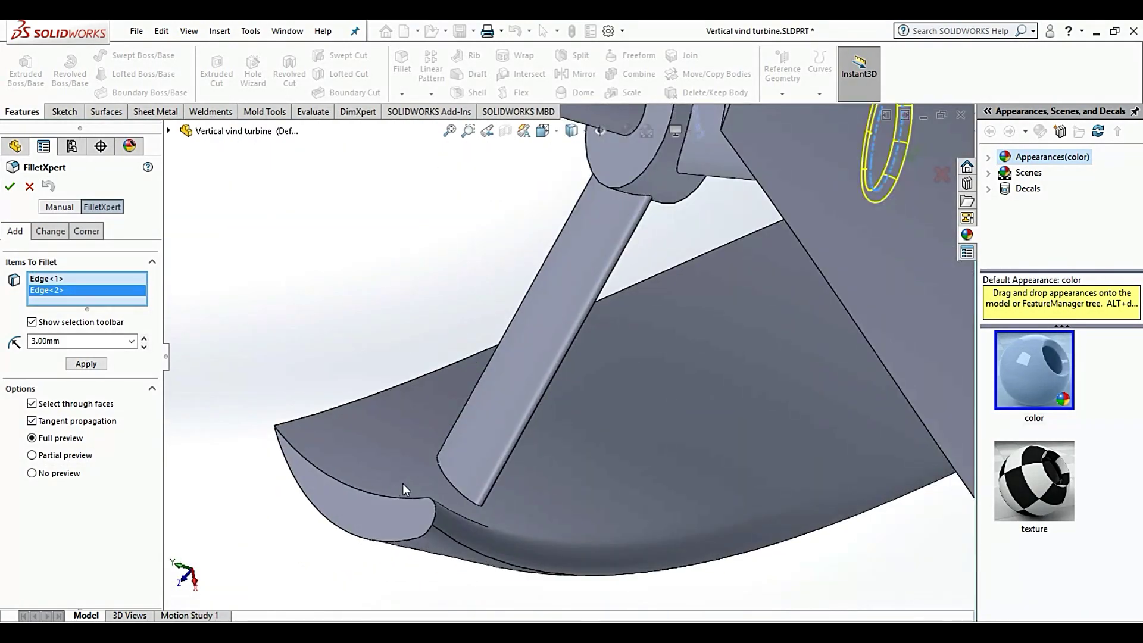
{"action": "left_click", "coordinate": [455, 488]}
{"action": "scroll", "coordinate": [617, 372], "scroll_direction": "up", "scroll_amount": 5}
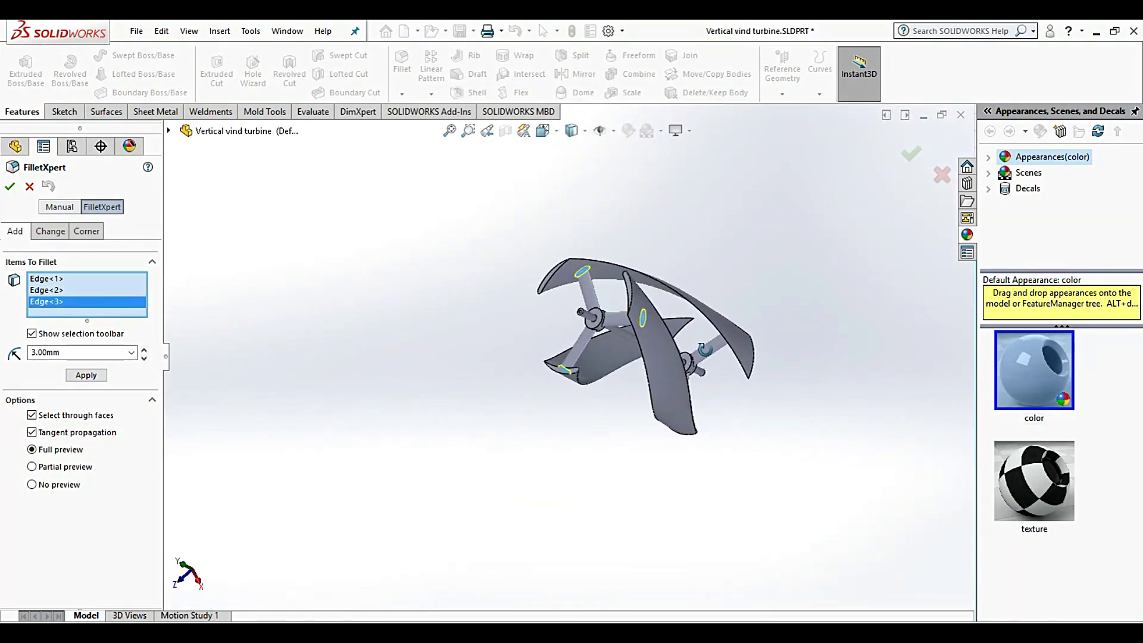
{"action": "scroll", "coordinate": [616, 372], "scroll_direction": "up", "scroll_amount": 2}
{"action": "scroll", "coordinate": [617, 372], "scroll_direction": "down", "scroll_amount": 3}
{"action": "scroll", "coordinate": [644, 328], "scroll_direction": "down", "scroll_amount": 5}
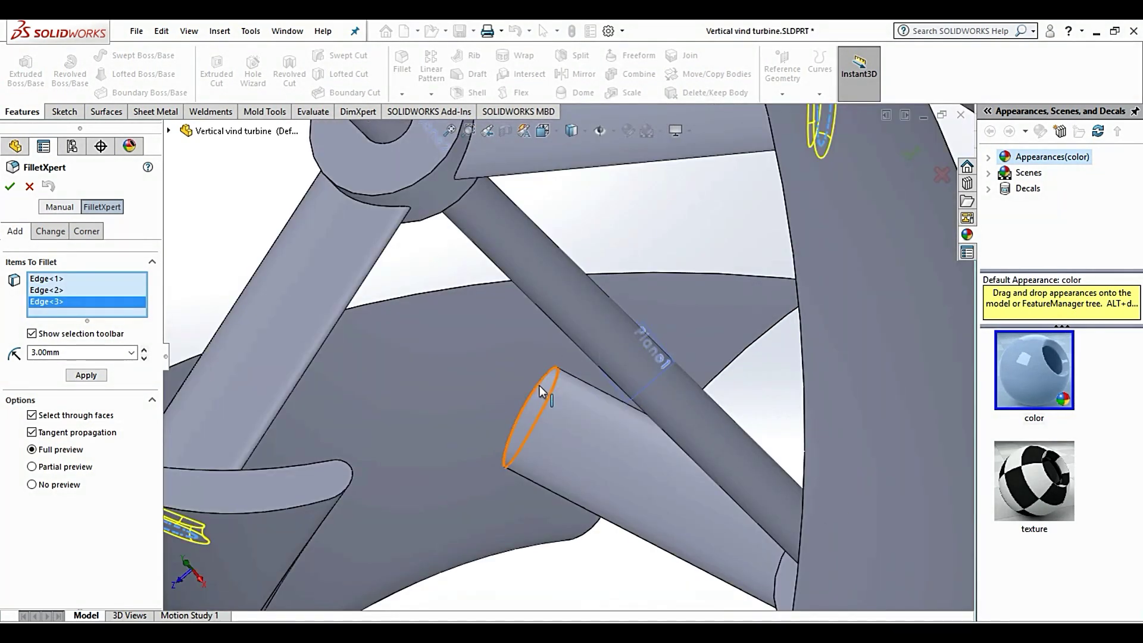
{"action": "left_click", "coordinate": [539, 385]}
Add a fifth strut-to-blade edge to the fillet list.
{"action": "scroll", "coordinate": [541, 404], "scroll_direction": "up", "scroll_amount": 3}
{"action": "scroll", "coordinate": [541, 404], "scroll_direction": "up", "scroll_amount": 3}
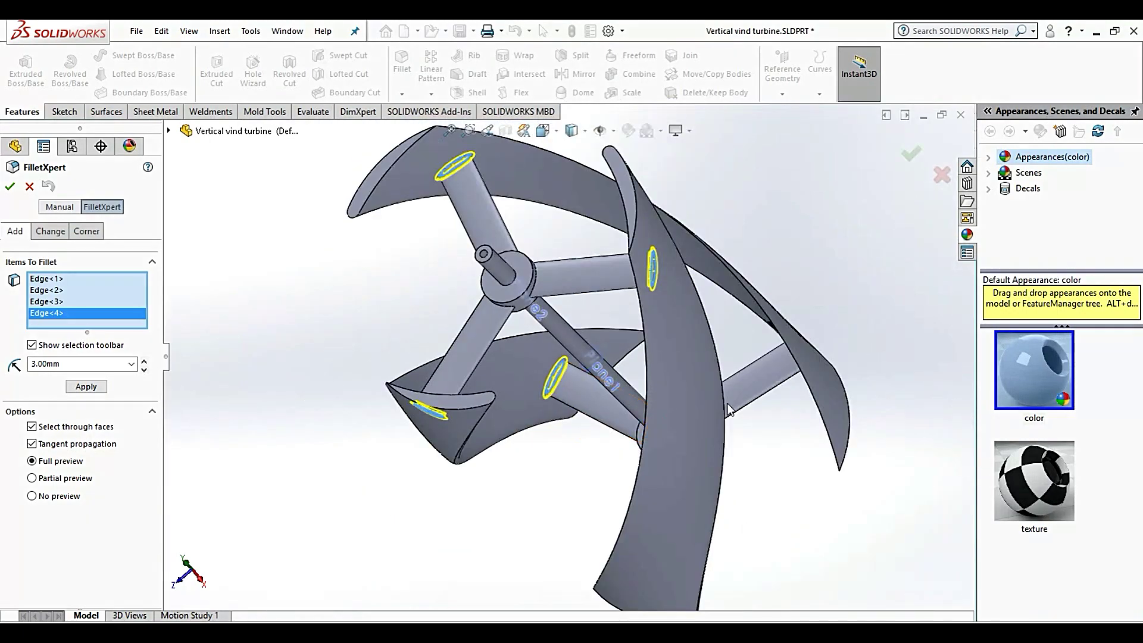
{"action": "middle_click_drag", "start_coordinate": [541, 403], "coordinate": [772, 369]}
{"action": "scroll", "coordinate": [773, 370], "scroll_direction": "down", "scroll_amount": 3}
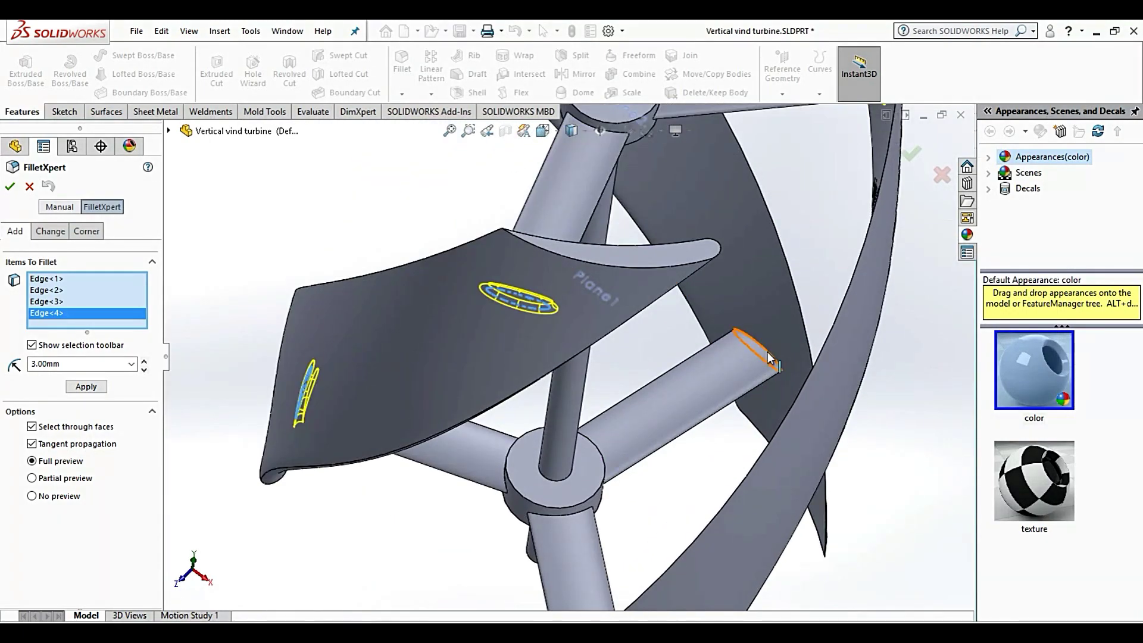
{"action": "left_click", "coordinate": [767, 351]}
{"action": "scroll", "coordinate": [685, 409], "scroll_direction": "up", "scroll_amount": 3}
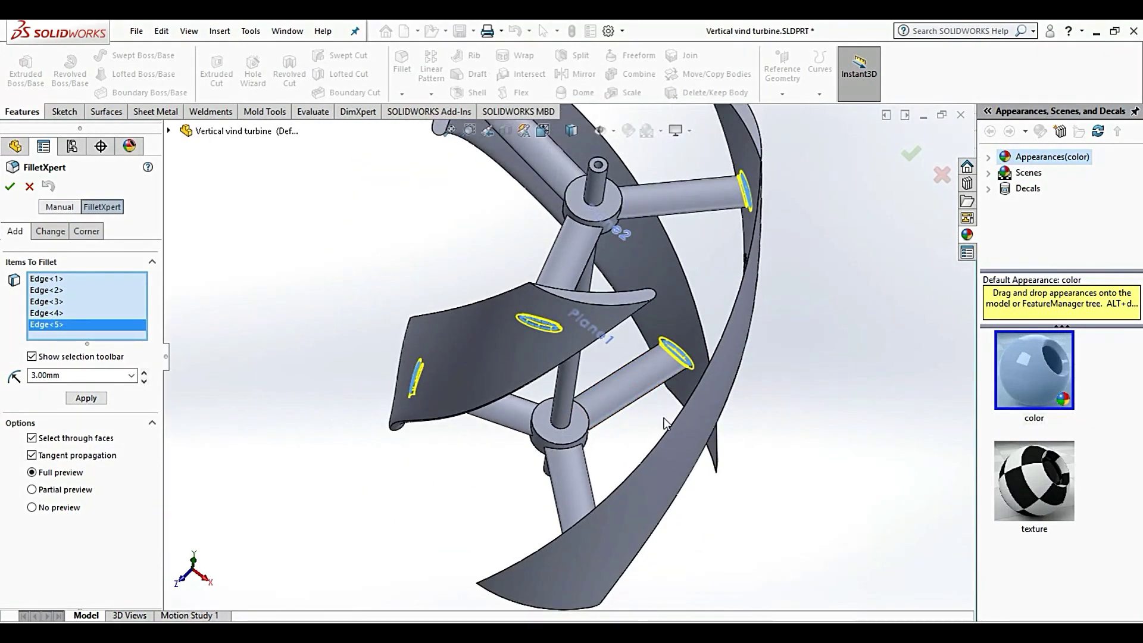
{"action": "middle_click_drag", "start_coordinate": [686, 408], "coordinate": [651, 527]}
{"action": "scroll", "coordinate": [547, 391], "scroll_direction": "down", "scroll_amount": 3}
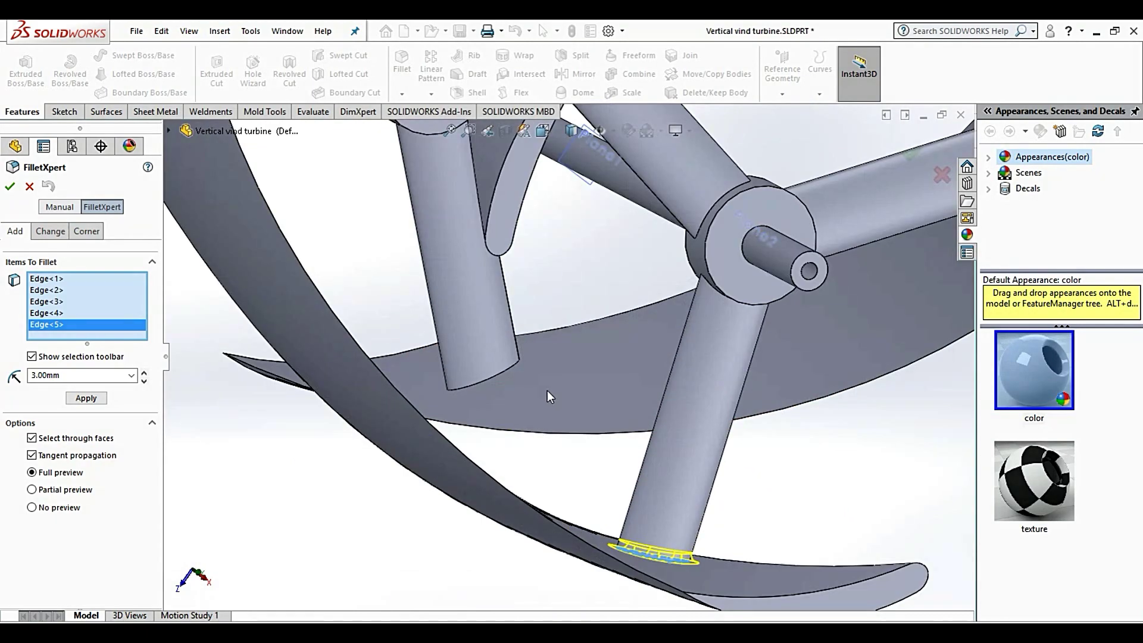
Add the lower strut-end edge and three arm-to-hub edges at the first hub.
{"action": "left_click", "coordinate": [509, 367]}
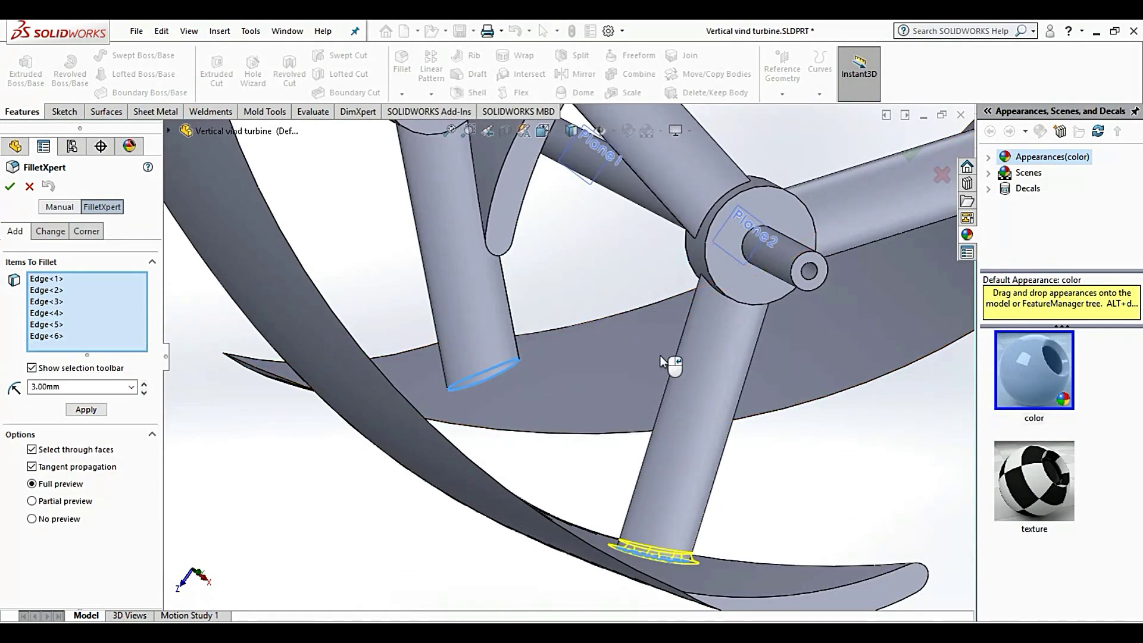
{"action": "mouse_move", "coordinate": [673, 389]}
{"action": "middle_mouse_down"}
{"action": "mouse_move", "coordinate": [663, 277]}
{"action": "mouse_move", "coordinate": [629, 383]}
{"action": "middle_mouse_up"}
{"action": "scroll", "coordinate": [663, 277], "scroll_direction": "up", "scroll_amount": 3}
{"action": "scroll", "coordinate": [630, 382], "scroll_direction": "down", "scroll_amount": 3}
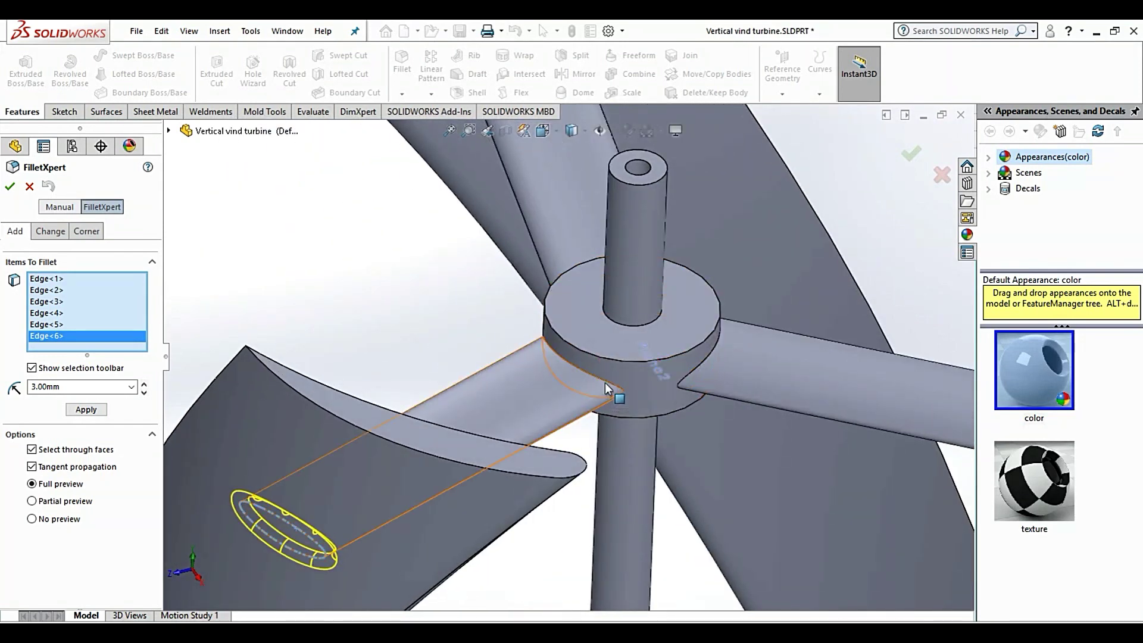
{"action": "left_click", "coordinate": [605, 380]}
{"action": "left_click", "coordinate": [703, 369]}
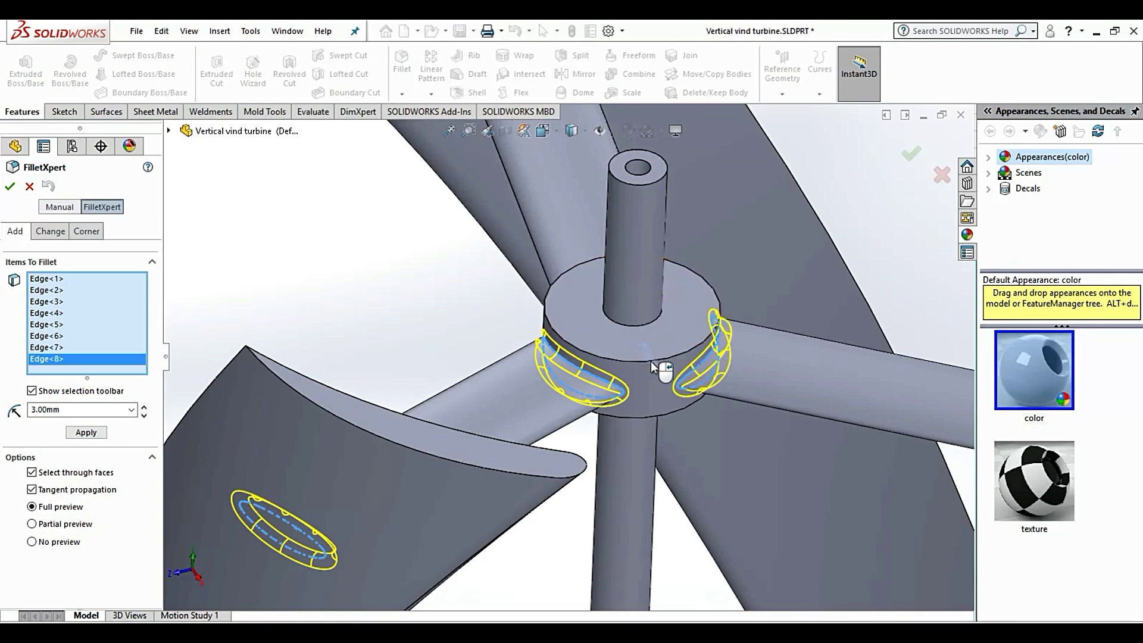
{"action": "scroll", "coordinate": [652, 378], "scroll_direction": "up", "scroll_amount": 5}
{"action": "middle_click_drag", "start_coordinate": [653, 379], "coordinate": [745, 345]}
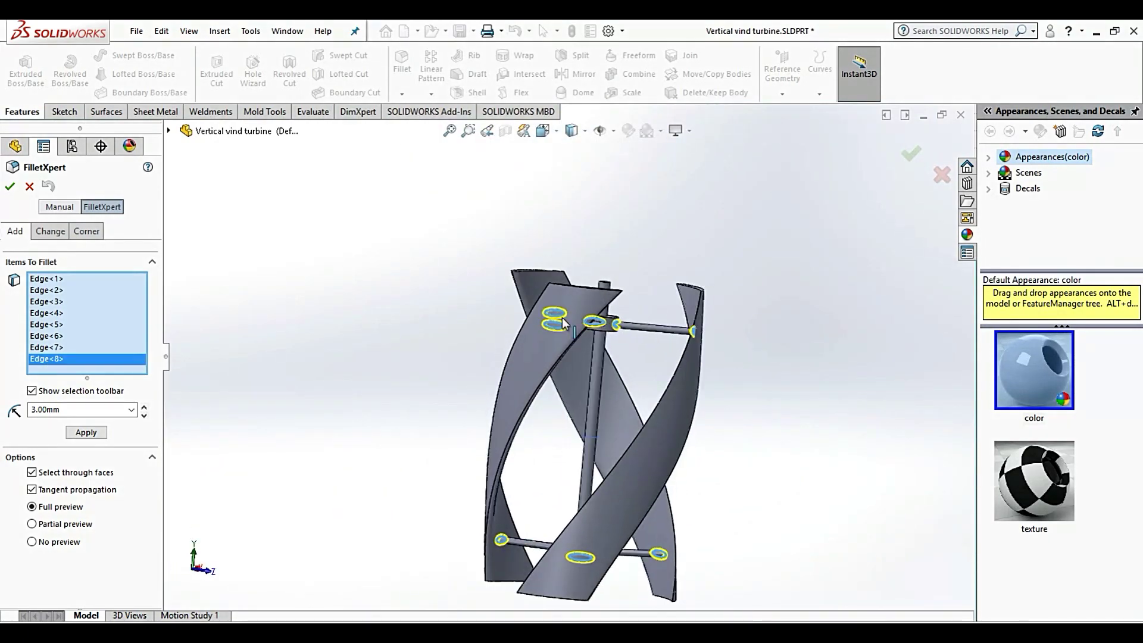
{"action": "scroll", "coordinate": [741, 327], "scroll_direction": "down", "scroll_amount": 3}
{"action": "scroll", "coordinate": [737, 313], "scroll_direction": "down", "scroll_amount": 3}
{"action": "scroll", "coordinate": [709, 316], "scroll_direction": "down", "scroll_amount": 3}
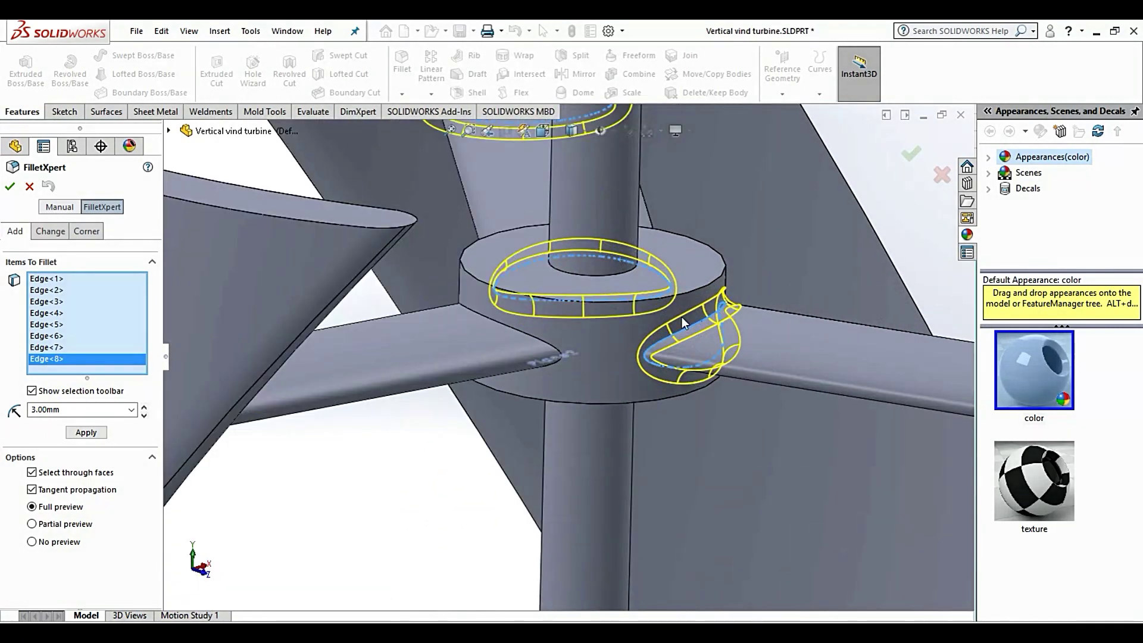
{"action": "left_click", "coordinate": [539, 341]}
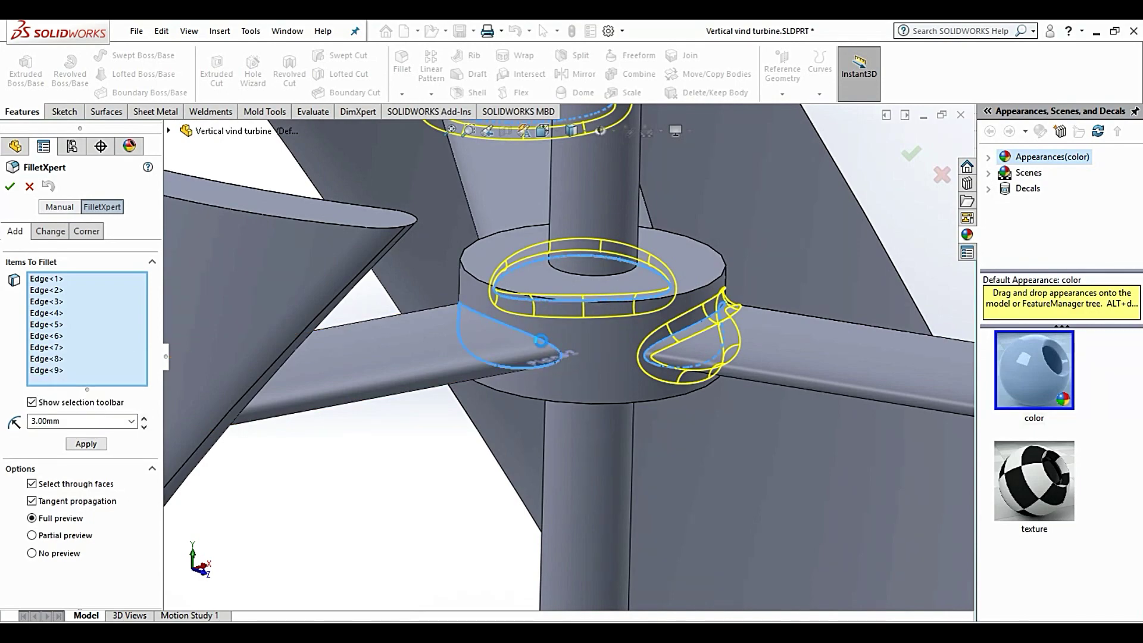
Add three arm-to-hub edges at the other hub and apply the 3.00mm fillet to all twelve edges.
{"action": "scroll", "coordinate": [561, 352], "scroll_direction": "up", "scroll_amount": 2}
{"action": "scroll", "coordinate": [594, 352], "scroll_direction": "up", "scroll_amount": 3}
{"action": "scroll", "coordinate": [571, 447], "scroll_direction": "up", "scroll_amount": 2}
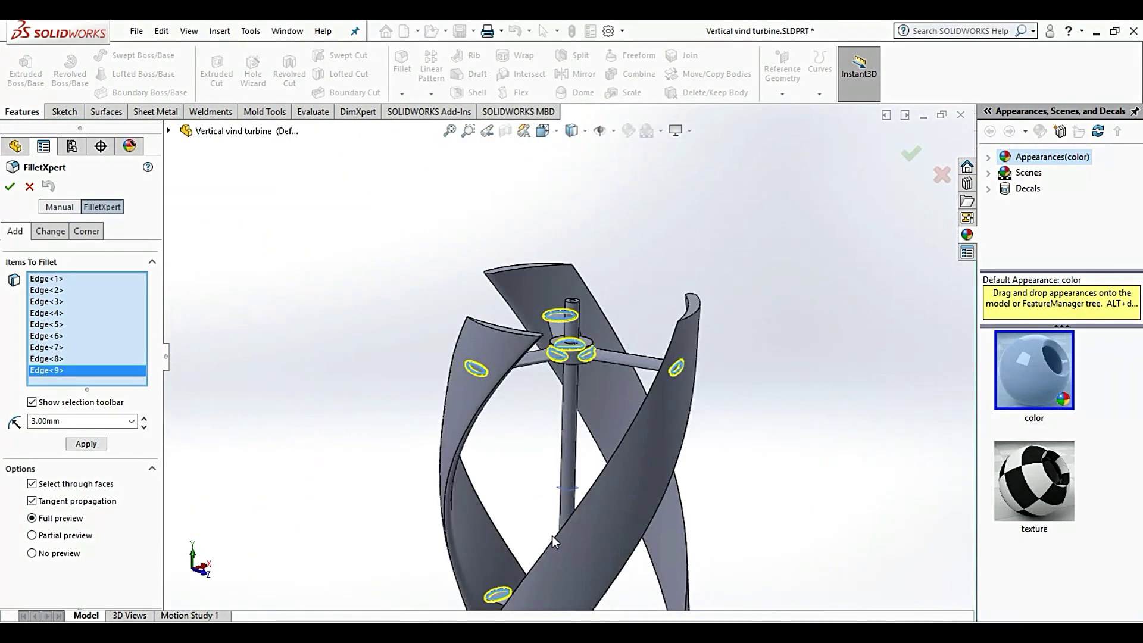
{"action": "middle_click_drag", "start_coordinate": [607, 485], "coordinate": [551, 467]}
{"action": "scroll", "coordinate": [551, 467], "scroll_direction": "up", "scroll_amount": 3}
{"action": "scroll", "coordinate": [636, 444], "scroll_direction": "down", "scroll_amount": 3}
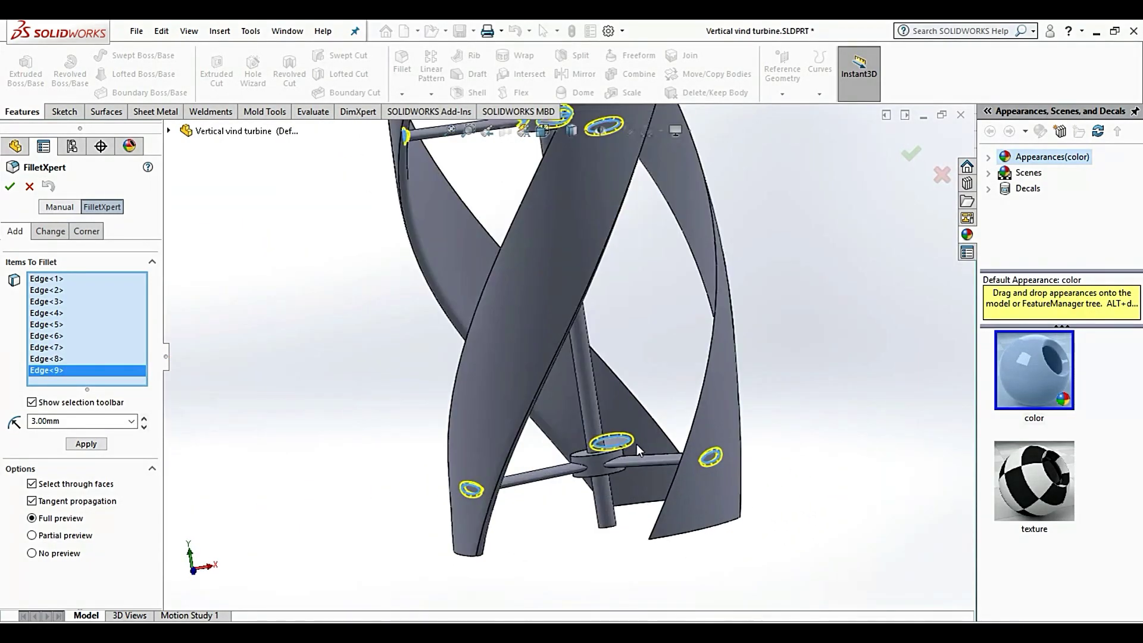
{"action": "scroll", "coordinate": [583, 437], "scroll_direction": "down", "scroll_amount": 4}
{"action": "left_click", "coordinate": [503, 416]}
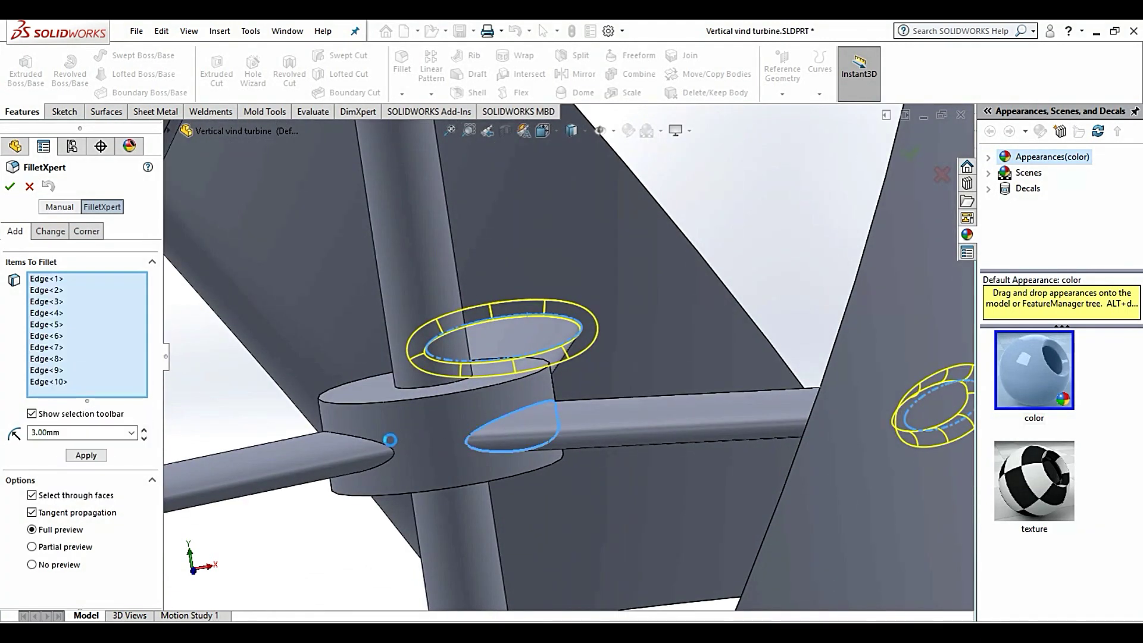
{"action": "left_click", "coordinate": [379, 442]}
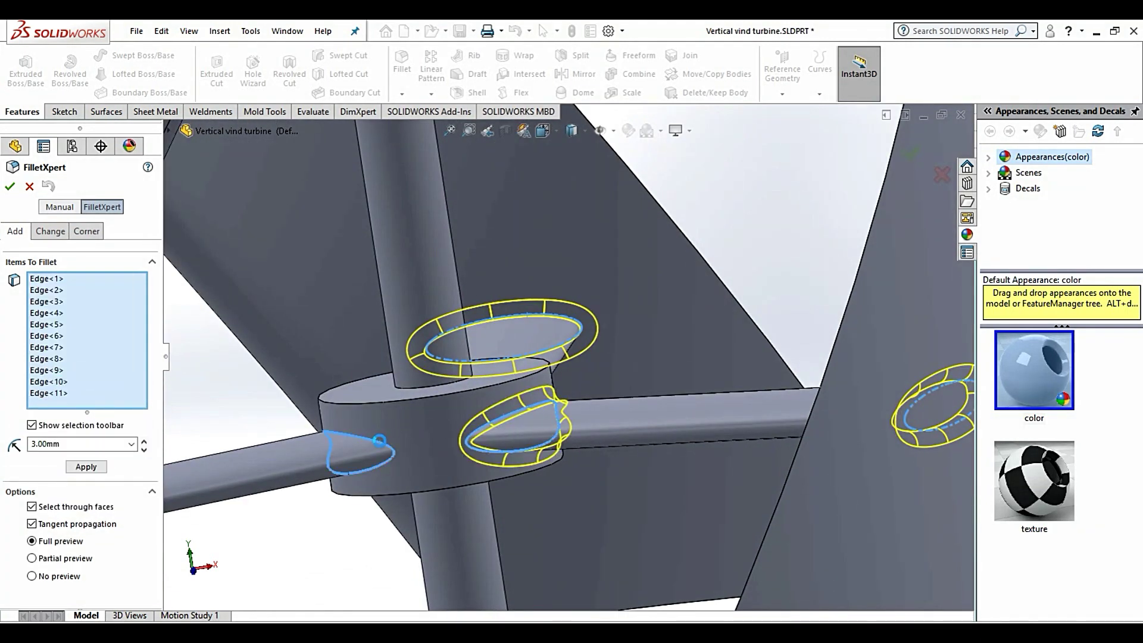
{"action": "scroll", "coordinate": [476, 353], "scroll_direction": "up", "scroll_amount": 5}
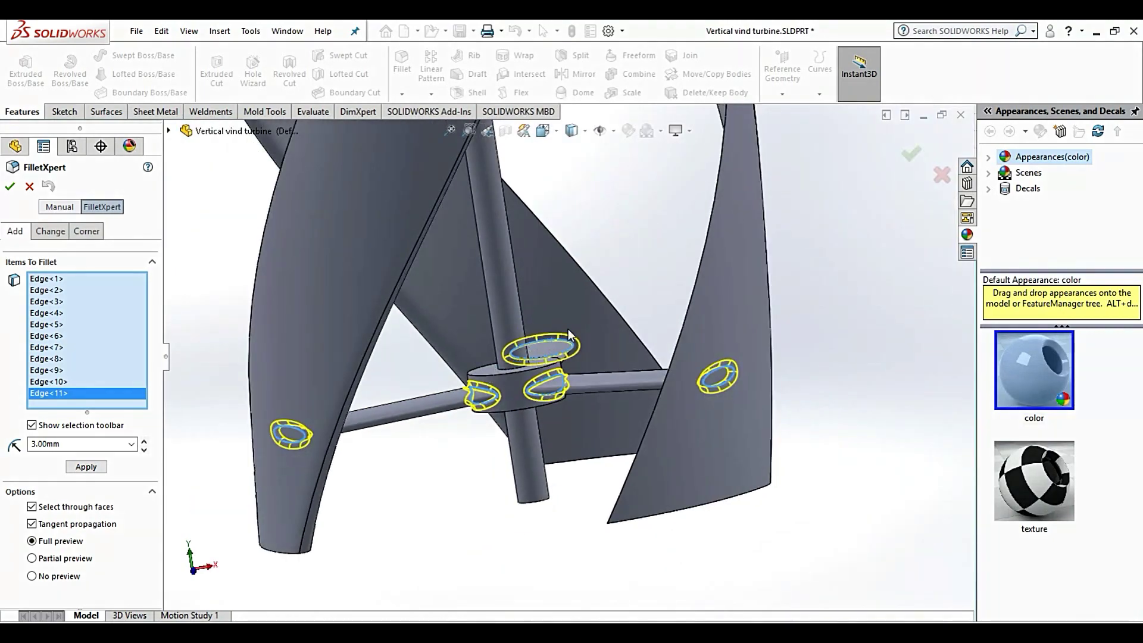
{"action": "mouse_move", "coordinate": [476, 353]}
{"action": "middle_mouse_down"}
{"action": "mouse_move", "coordinate": [480, 322]}
{"action": "mouse_move", "coordinate": [420, 344]}
{"action": "mouse_move", "coordinate": [411, 366]}
{"action": "middle_mouse_up"}
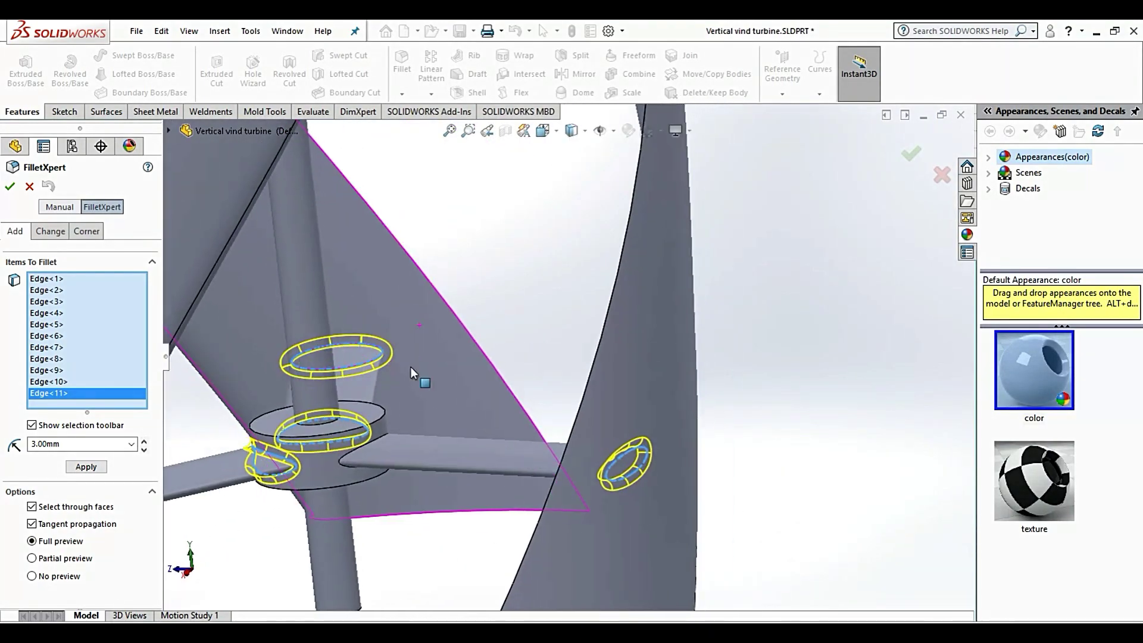
{"action": "scroll", "coordinate": [354, 462], "scroll_direction": "down", "scroll_amount": 5}
{"action": "left_click", "coordinate": [391, 441]}
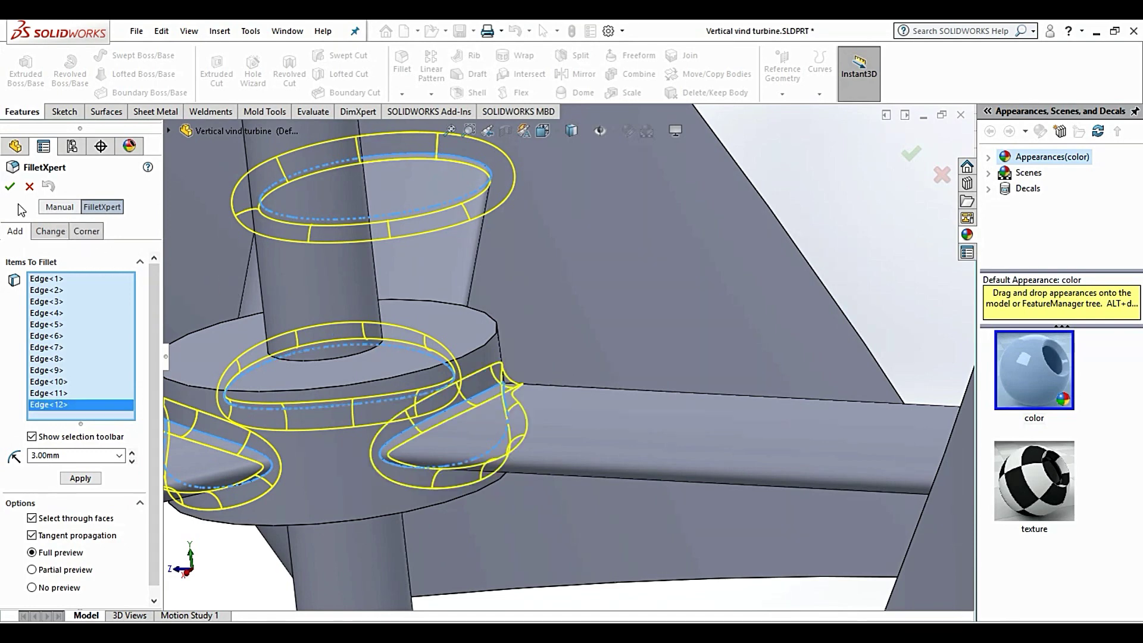
{"action": "left_click", "coordinate": [11, 187]}
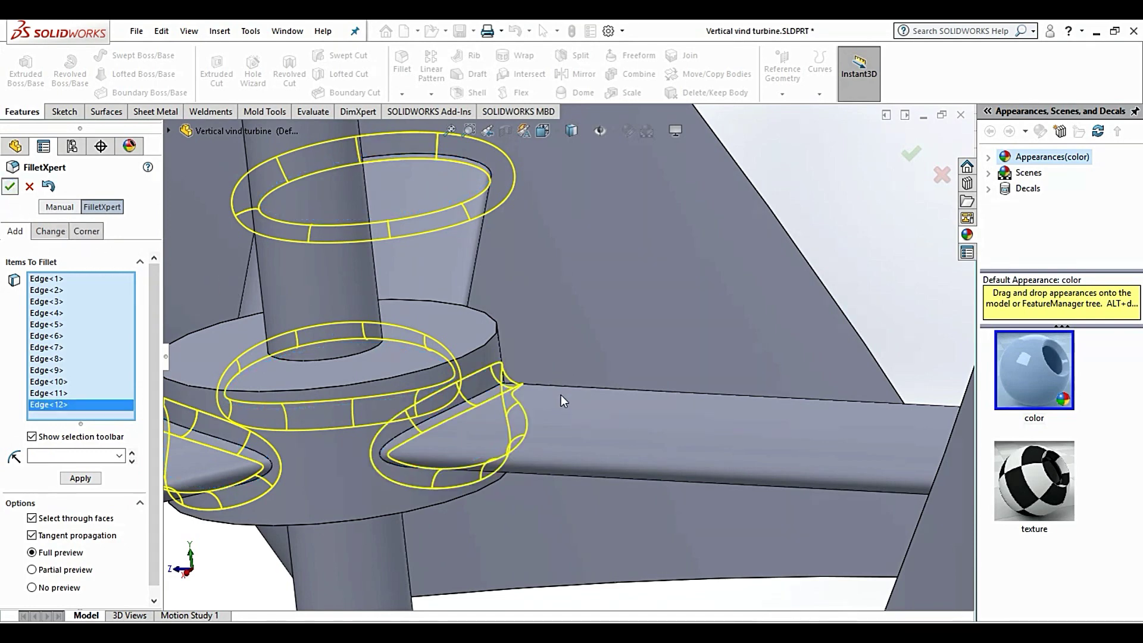
Orbit the finished turbine, then show it in the Front view.
{"action": "scroll", "coordinate": [565, 336], "scroll_direction": "up", "scroll_amount": 5}
{"action": "scroll", "coordinate": [641, 338], "scroll_direction": "up", "scroll_amount": 4}
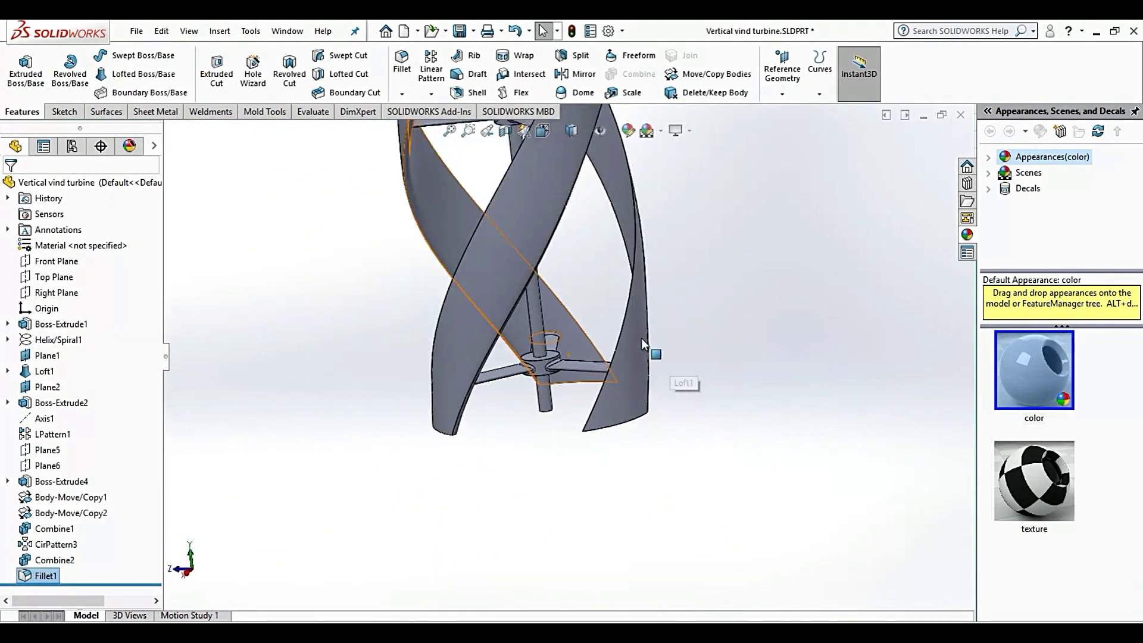
{"action": "mouse_move", "coordinate": [604, 257]}
{"action": "middle_mouse_down"}
{"action": "mouse_move", "coordinate": [531, 247]}
{"action": "mouse_move", "coordinate": [641, 267]}
{"action": "mouse_move", "coordinate": [631, 221]}
{"action": "middle_mouse_up"}
{"action": "left_click", "coordinate": [543, 131]}
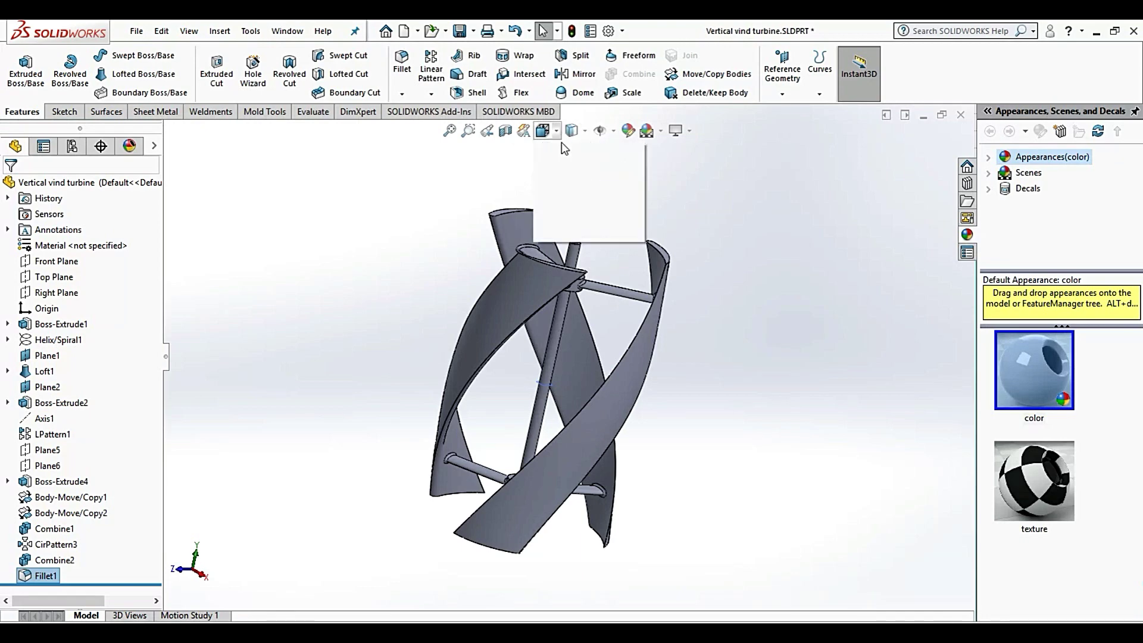
{"action": "left_click", "coordinate": [565, 189]}
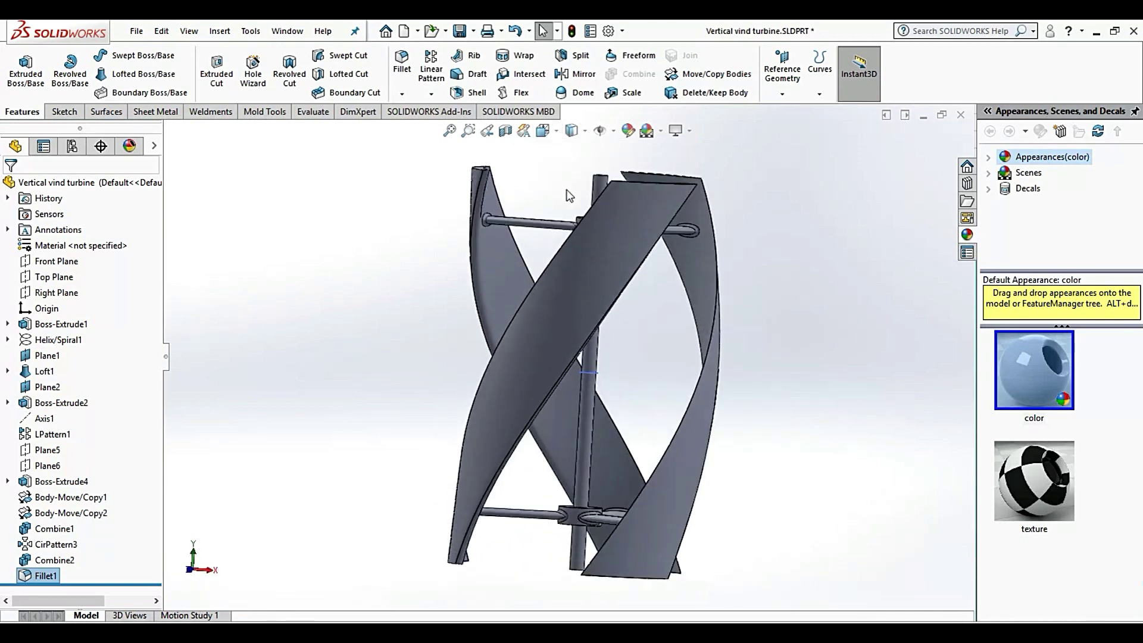
Zoom in and spin the turbine about its vertical axis using the Left arrow key.
{"action": "scroll", "coordinate": [771, 289], "scroll_direction": "down", "scroll_amount": 2}
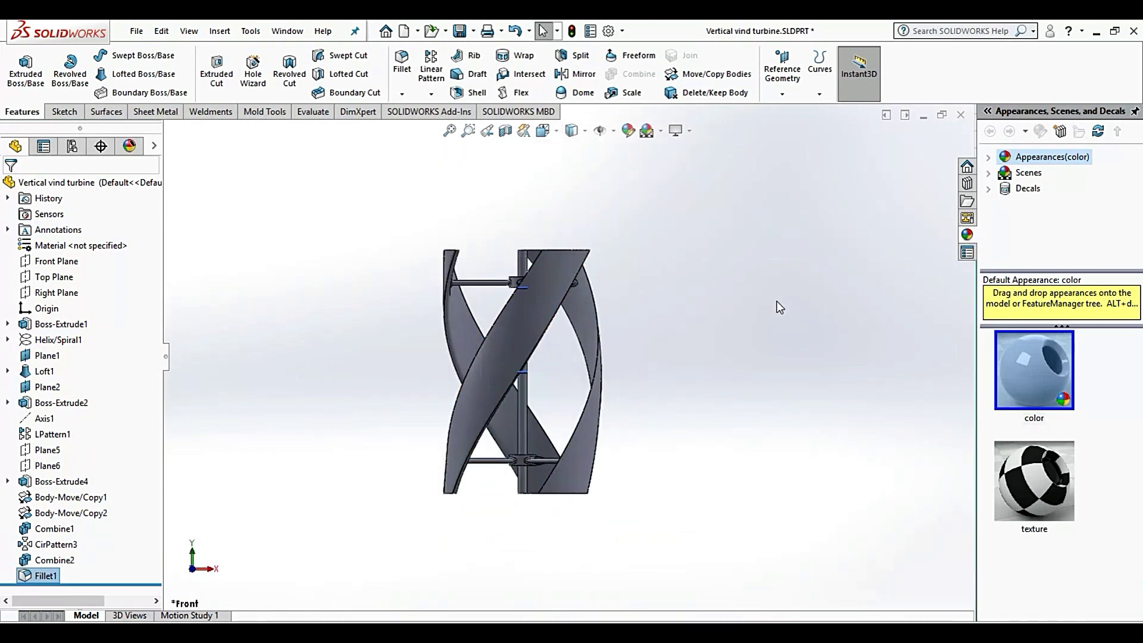
{"action": "scroll", "coordinate": [777, 301], "scroll_direction": "down", "scroll_amount": 2}
{"action": "scroll", "coordinate": [333, 435], "scroll_direction": "down", "scroll_amount": 2}
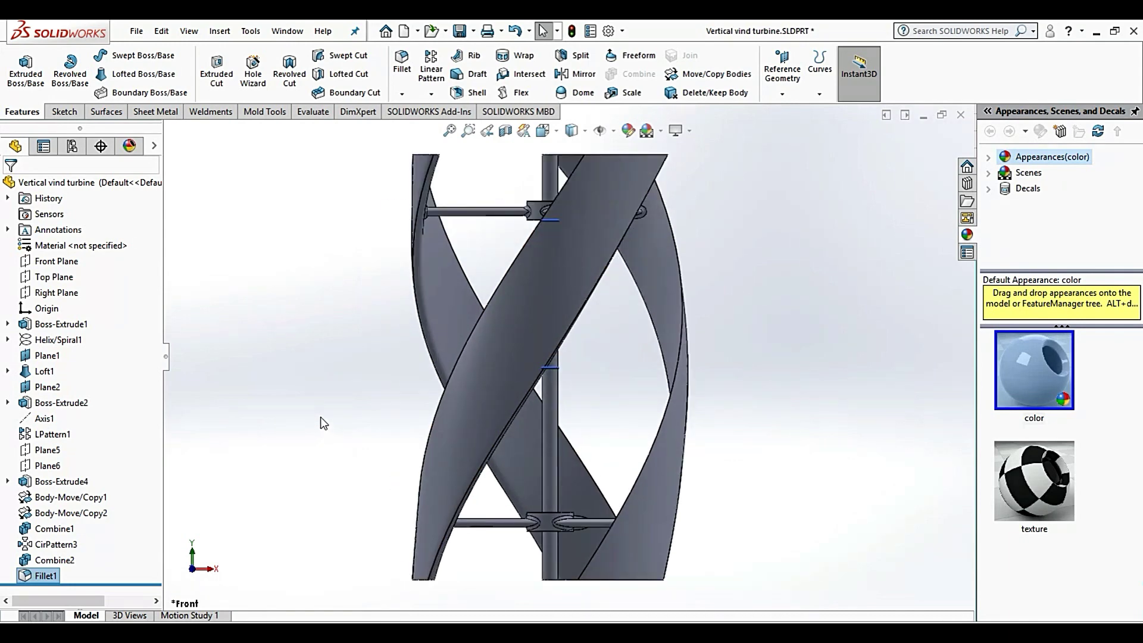
{"action": "key", "text": "Left"}
{"action": "key", "text": "Left"}
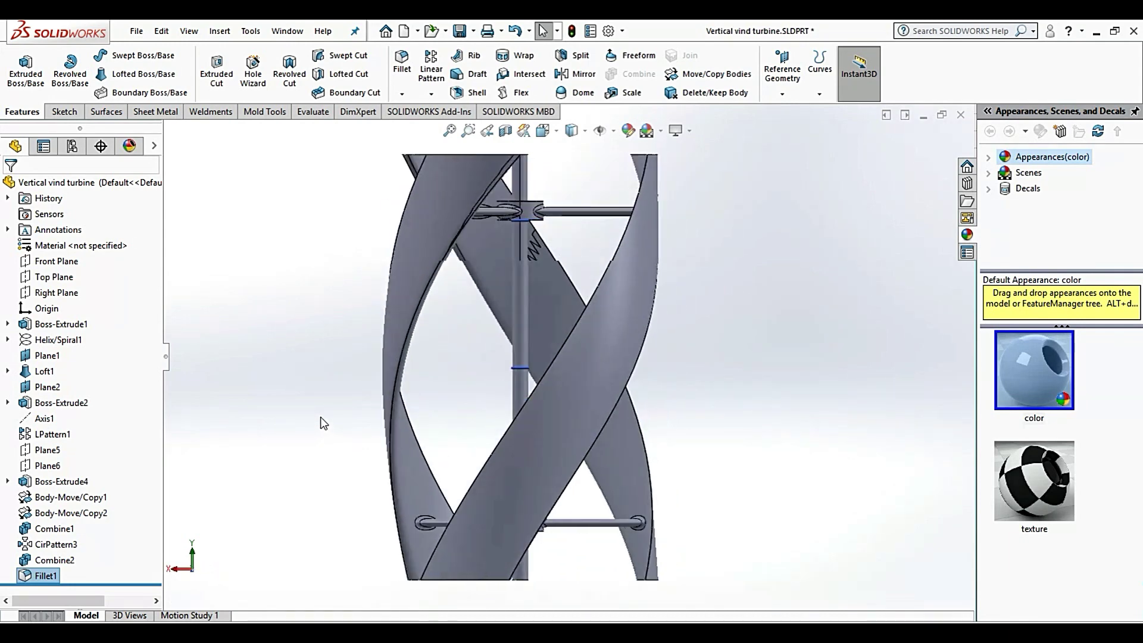
{"action": "key", "text": "Left"}
{"action": "key", "text": "Left"}
{"action": "key", "text": "Left"}
{"action": "key", "text": "Left"}
{"action": "key", "text": "Left"}
{"action": "key", "text": "Left"}
{"action": "key", "text": "Left"}
{"action": "key", "text": "Left"}
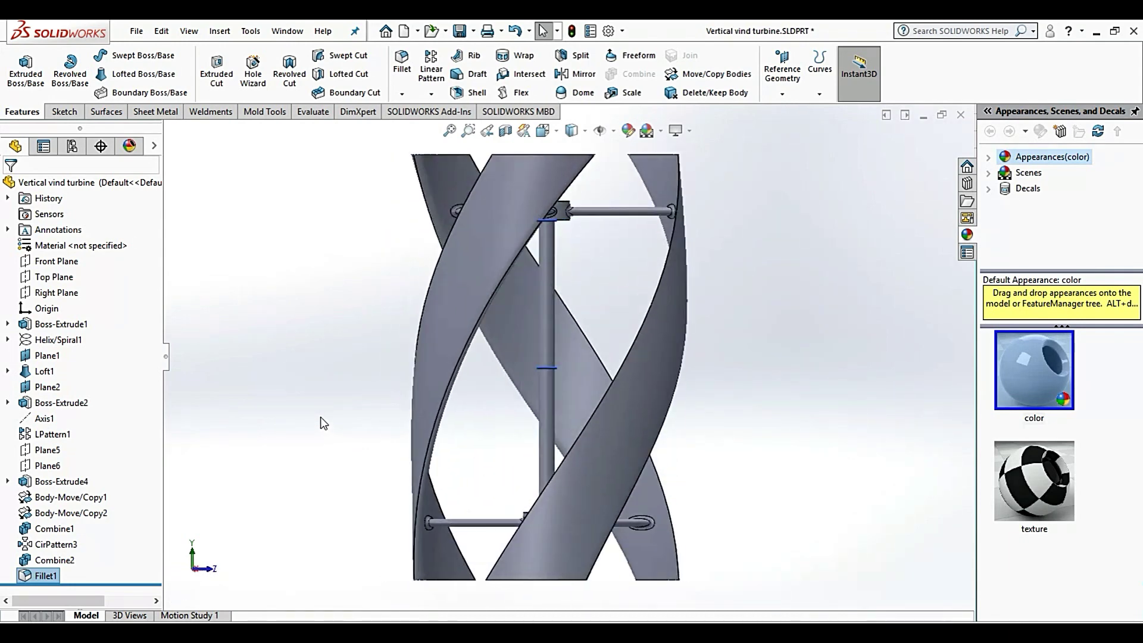
{"action": "key", "text": "Left"}
{"action": "key", "text": "Left"}
{"action": "key", "text": "Left"}
{"action": "key", "text": "Left"}
{"action": "key", "text": "Left"}
{"action": "key", "text": "Left"}
{"action": "key", "text": "Left"}
{"action": "key", "text": "Left"}
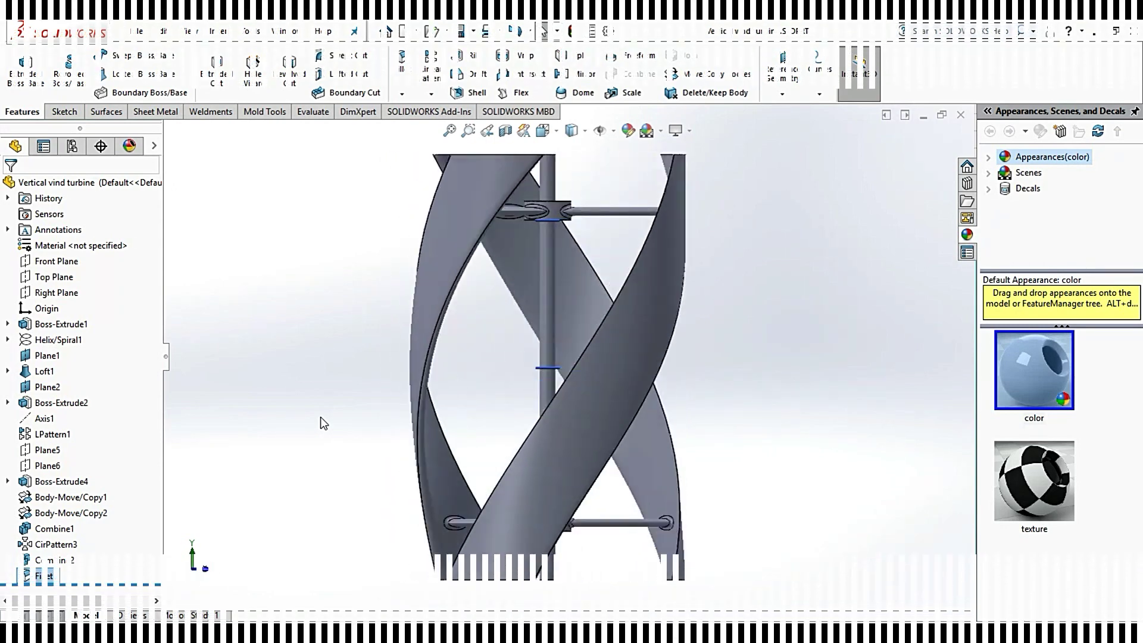
{"action": "key", "text": "Left"}
{"action": "key", "text": "Left"}
{"action": "key", "text": "Left"}
{"action": "key", "text": "Left"}
{"action": "key", "text": "Left"}
{"action": "key", "text": "Left"}
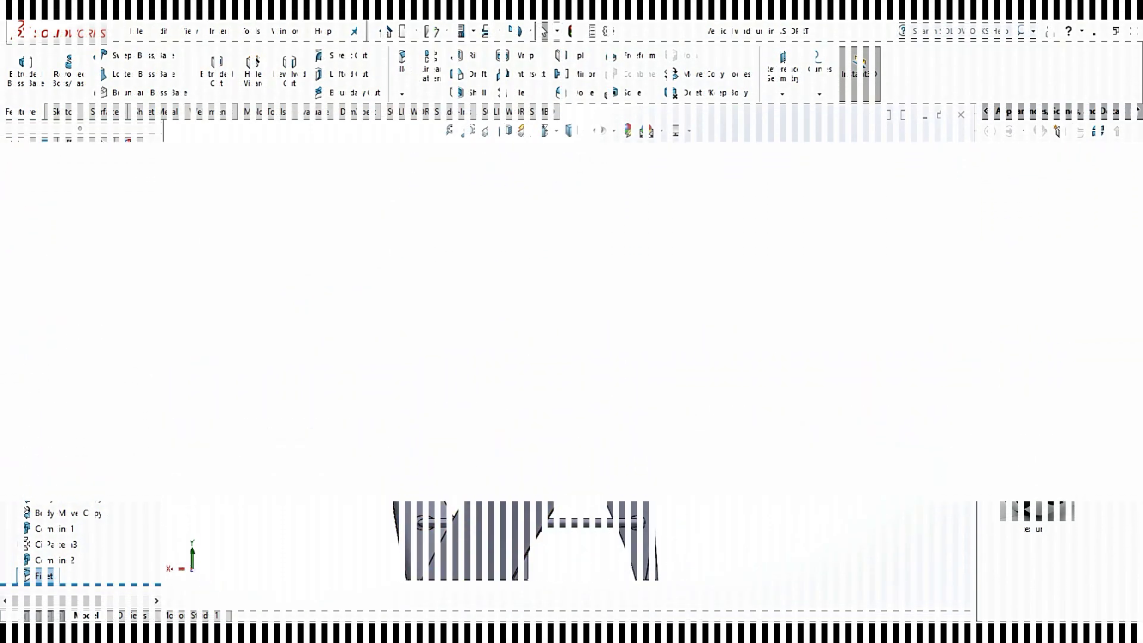